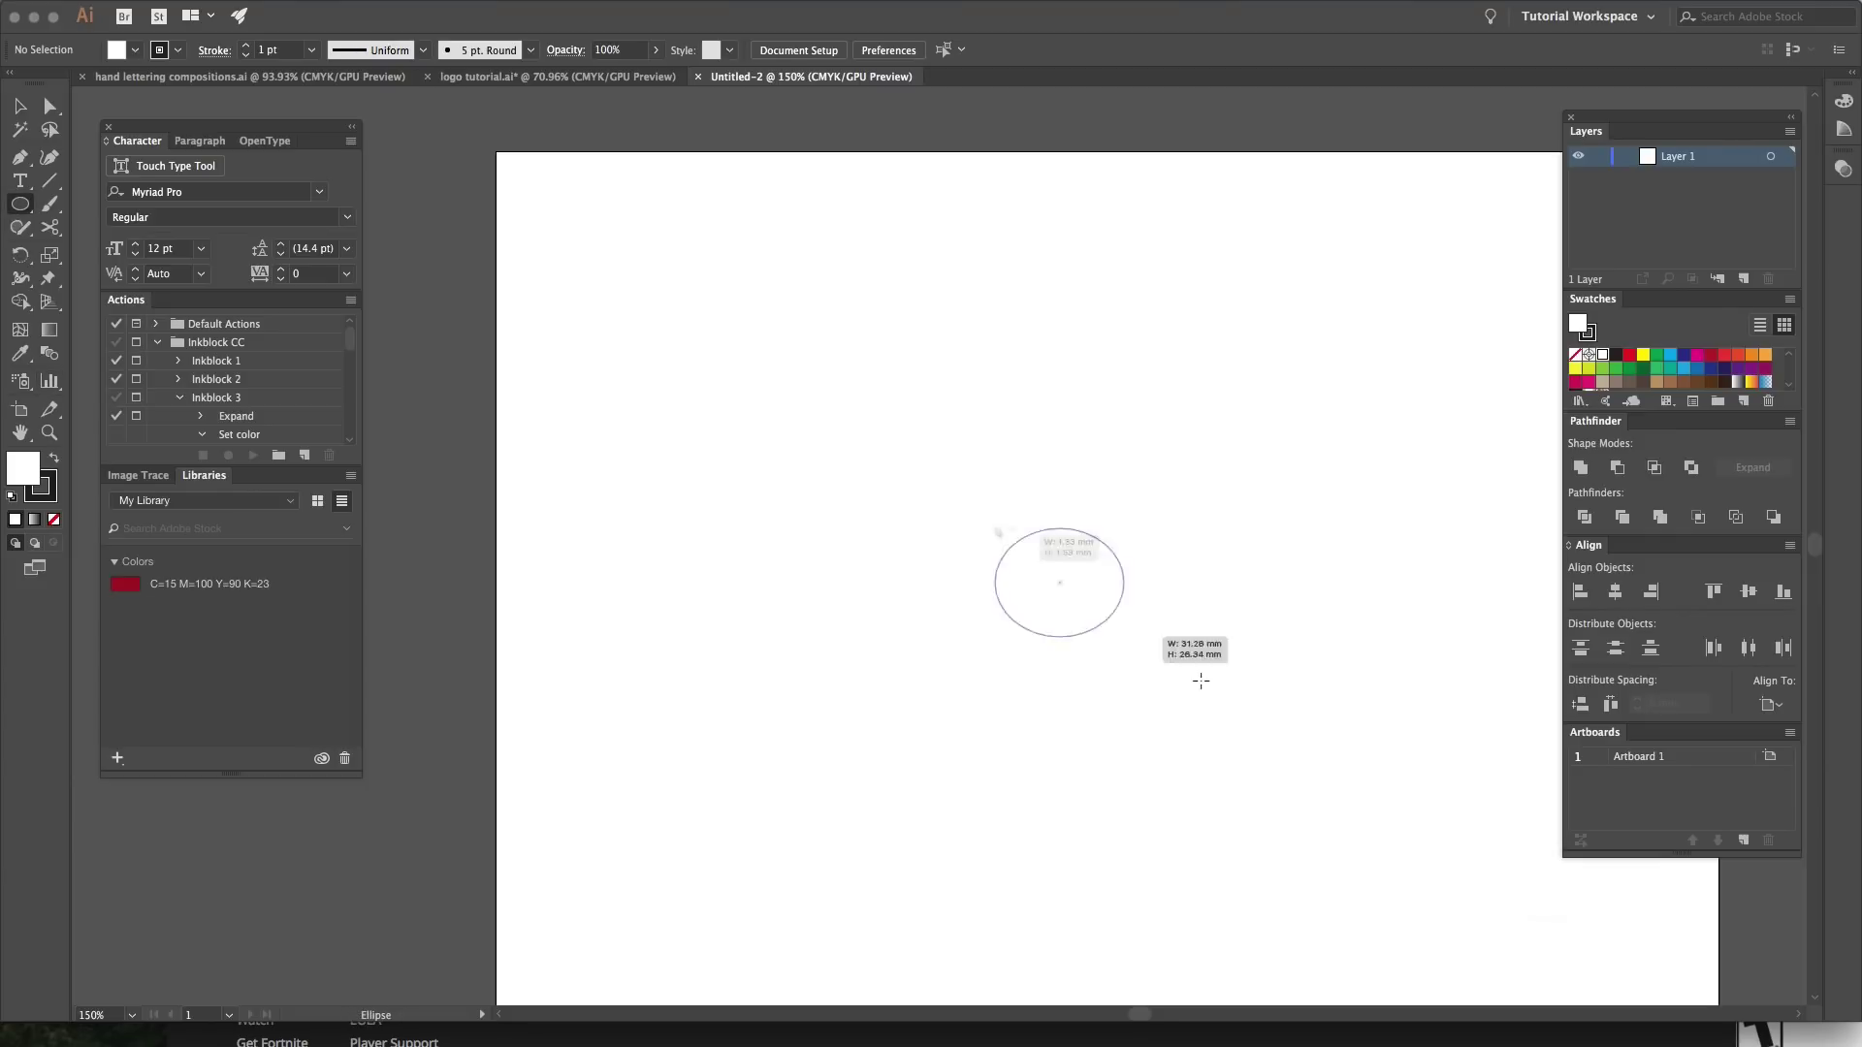
# Step: Draw a circle about 52 mm in diameter with a solid black fill and no stroke
pyautogui.moveTo(1211, 685); pyautogui.dragTo(1024, 550)
pyautogui.press('space')
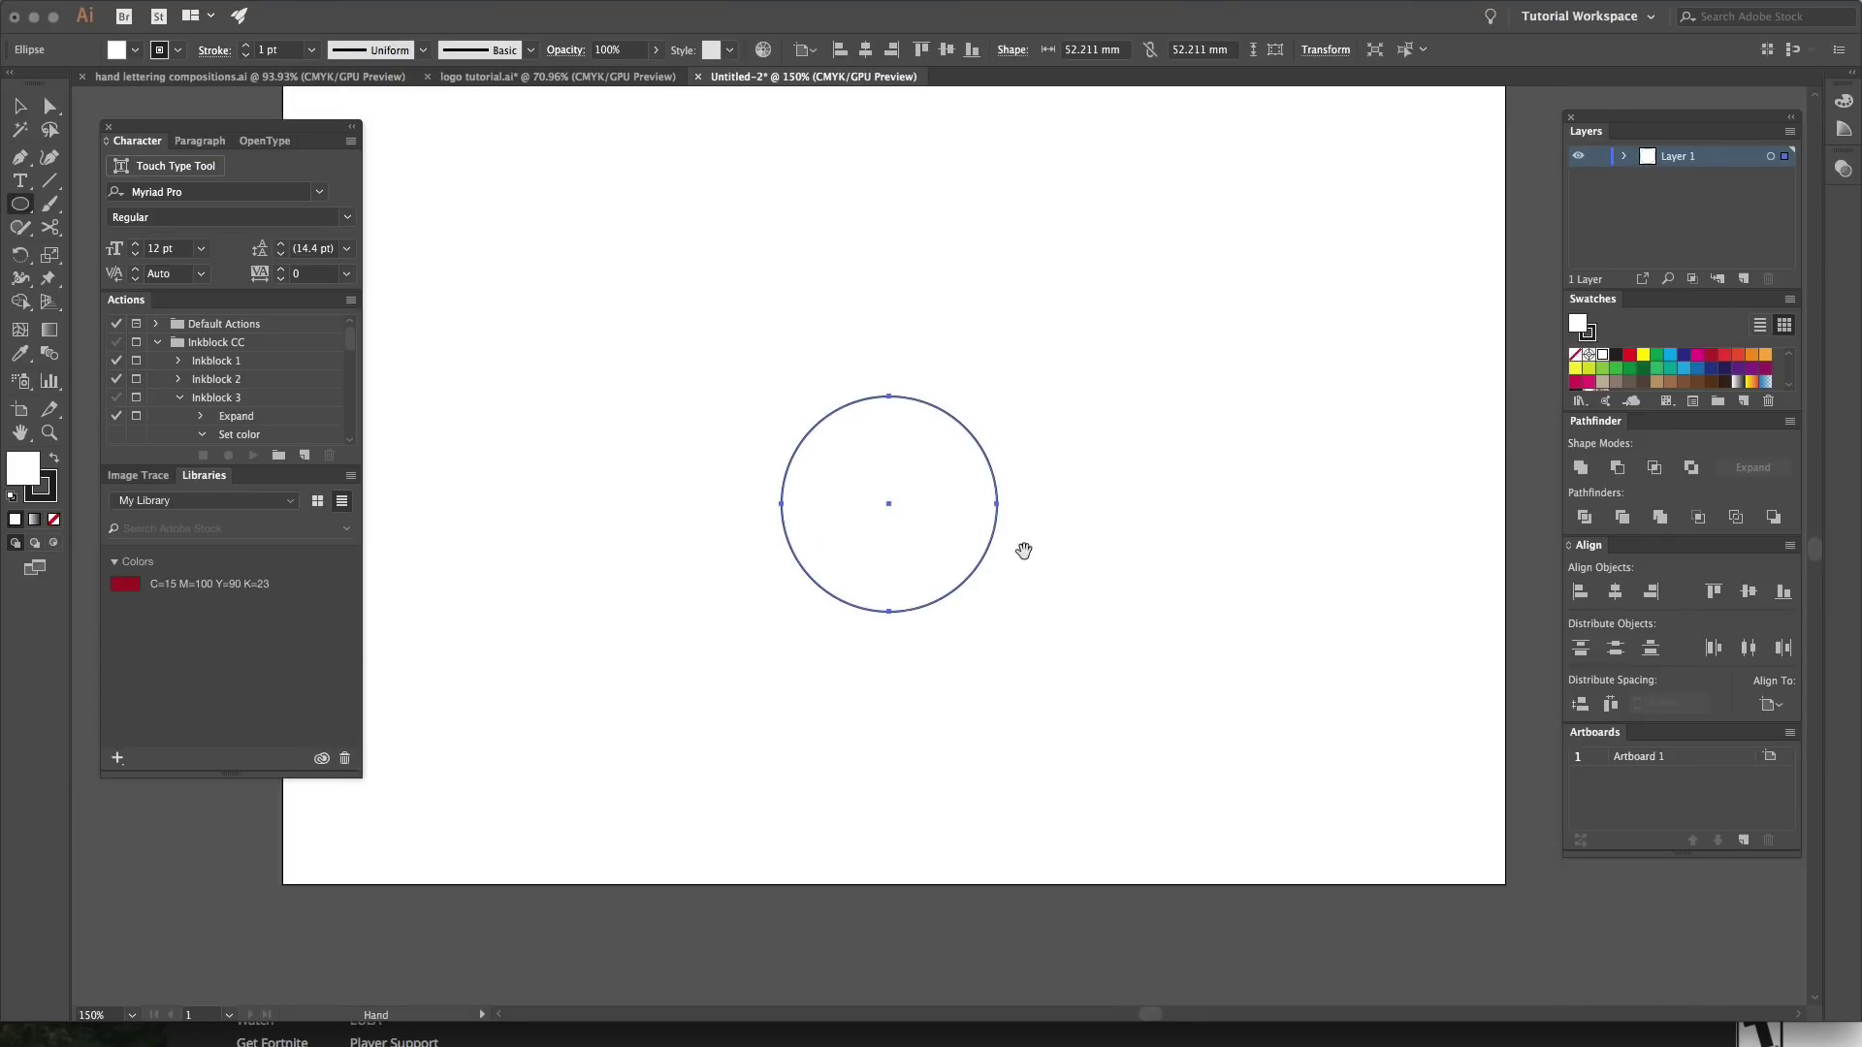
pyautogui.hotkey('shift', 'x')
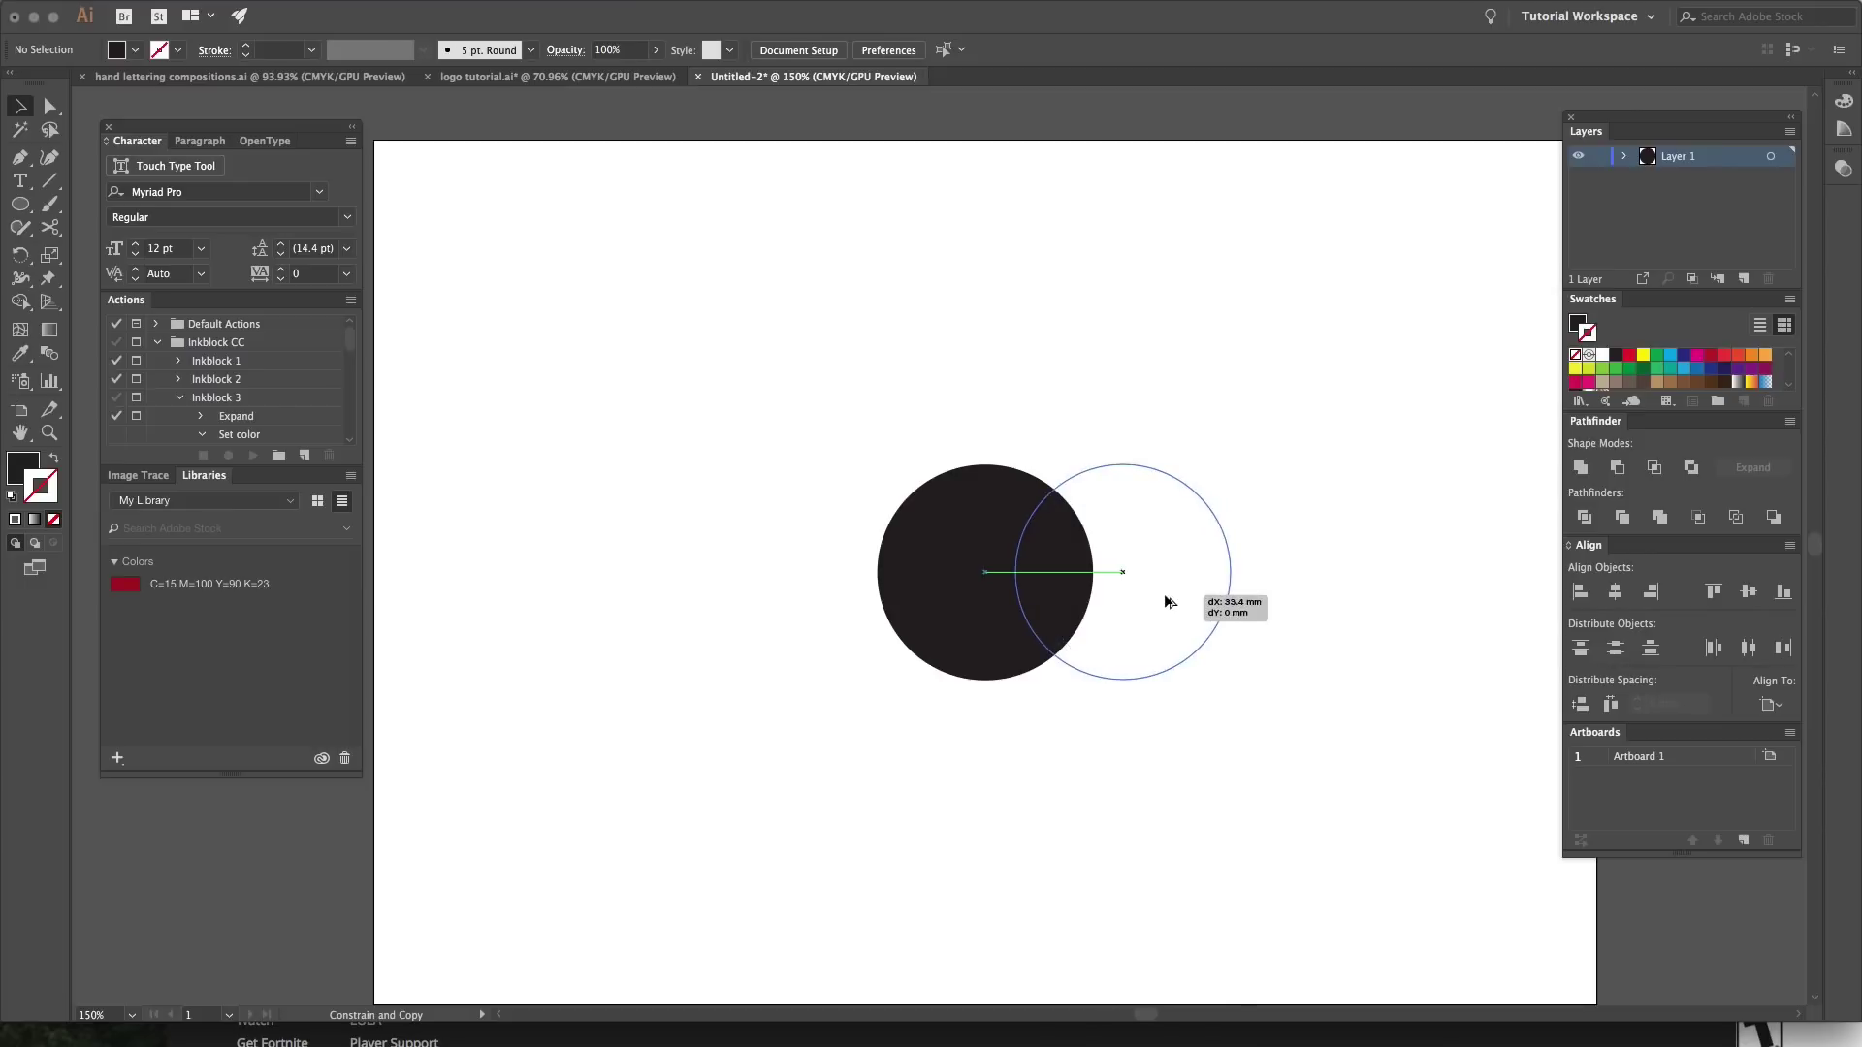
# Step: Duplicate the black circle horizontally about 36 mm to the right so that the two circles overlap
pyautogui.moveTo(1167, 602)
pyautogui.mouseDown()
pyautogui.moveTo(1064, 607)
pyautogui.moveTo(1147, 598)
pyautogui.mouseUp()
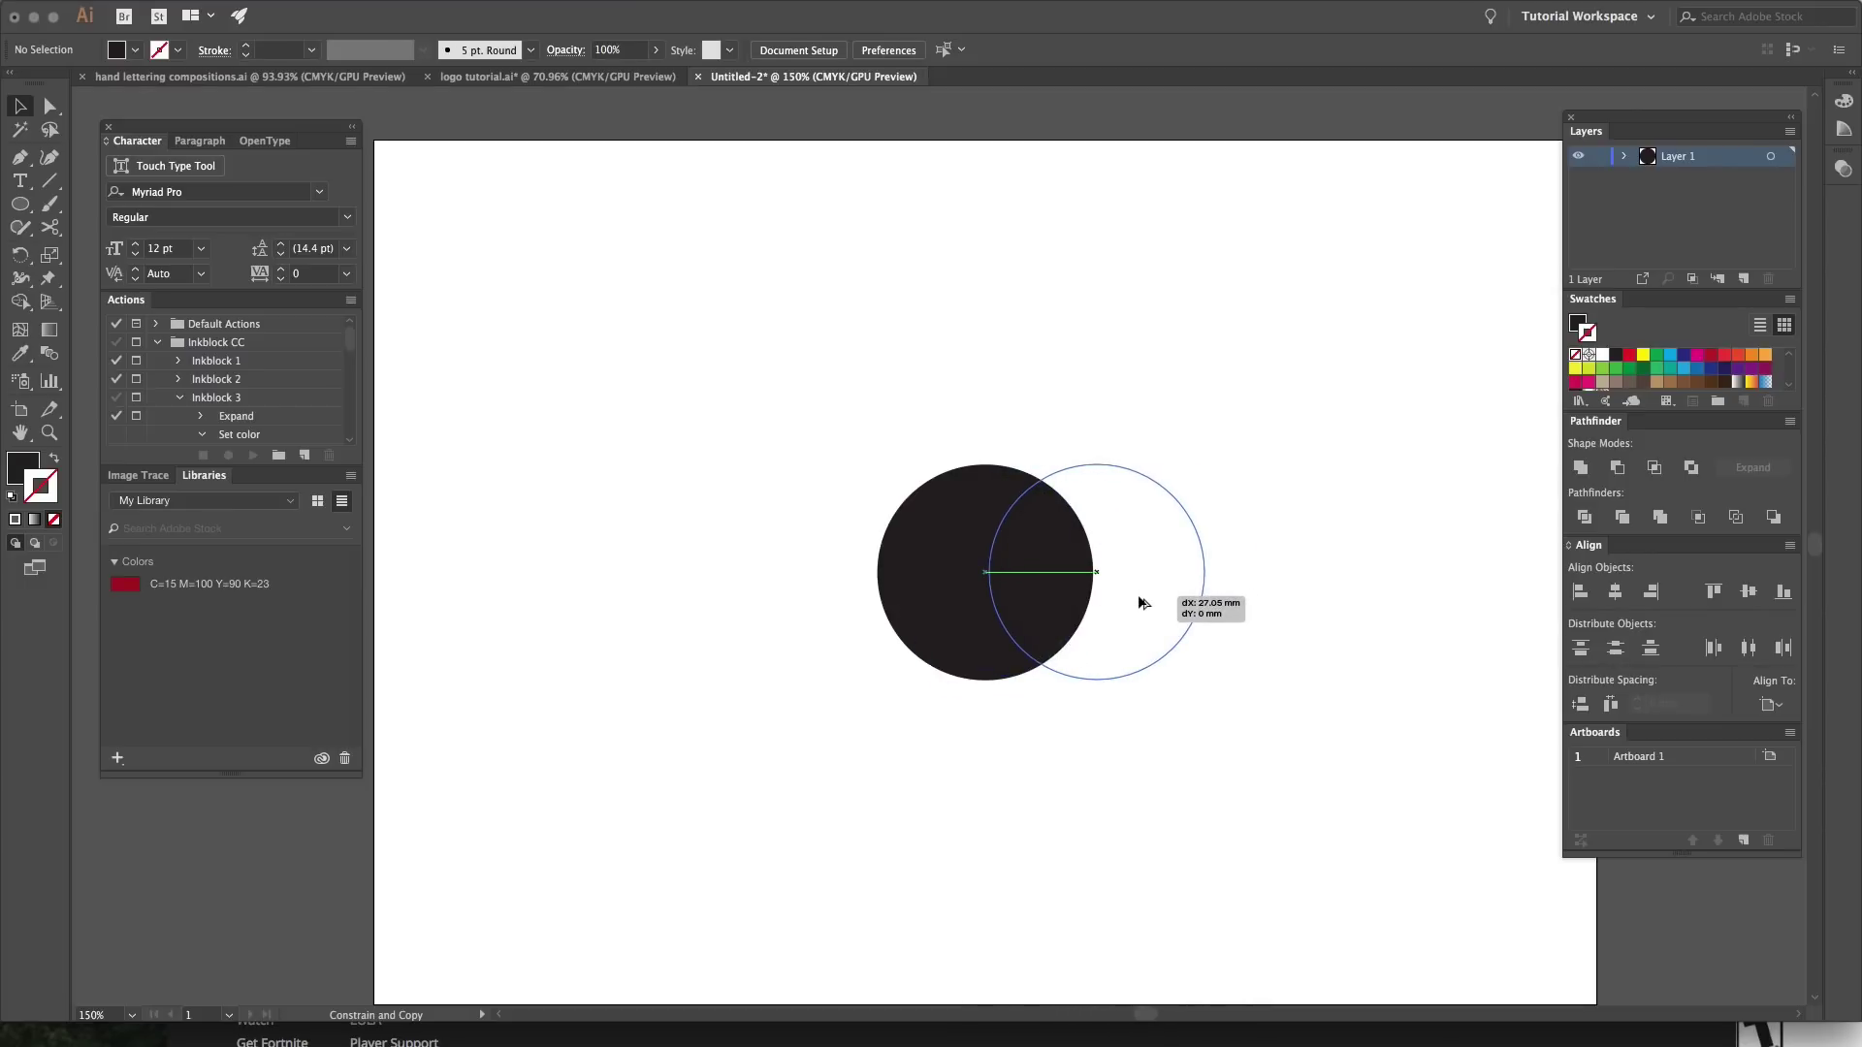
pyautogui.moveTo(1150, 600); pyautogui.dragTo(1179, 603)
# Step: Intersect both circles so that only the overlapping leaf shape remains
pyautogui.hotkey('ctrl', 'a')
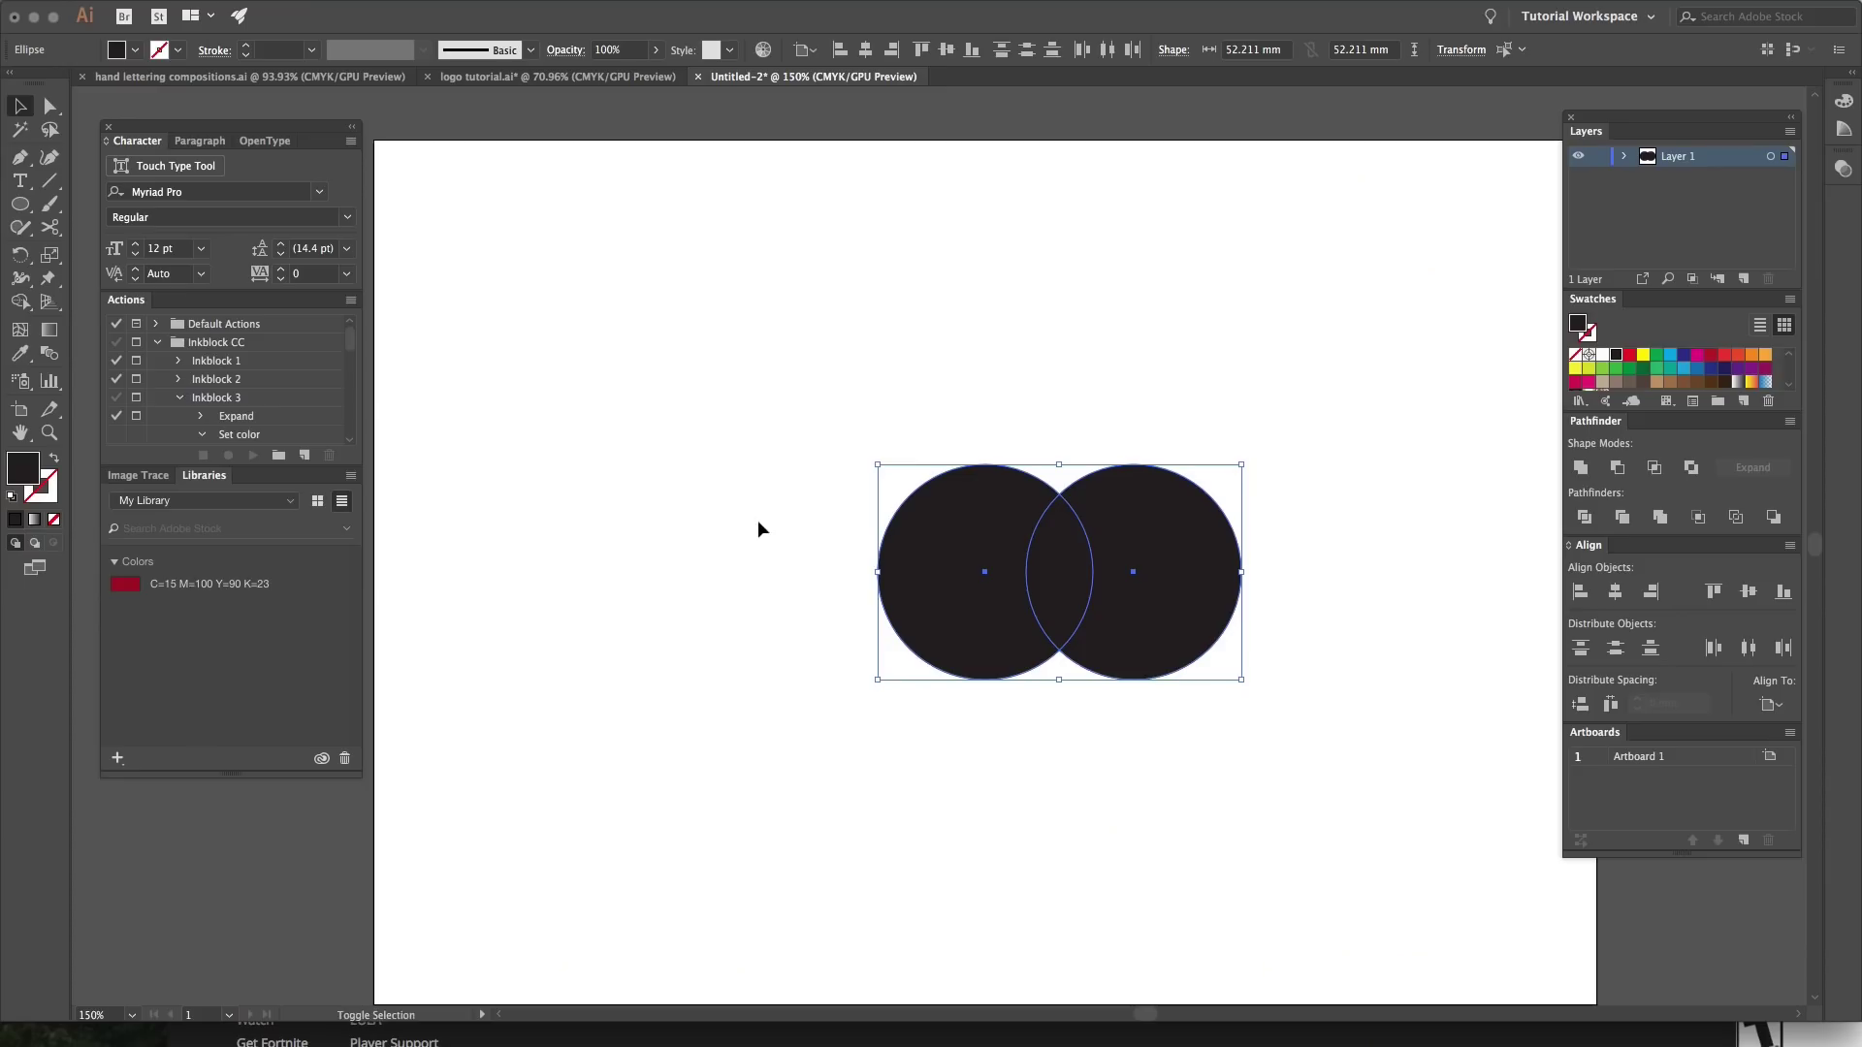
pyautogui.hotkey('shift', 'm')
pyautogui.moveTo(1156, 615)
pyautogui.mouseDown()
pyautogui.moveTo(1213, 1008)
pyautogui.moveTo(951, 367)
pyautogui.moveTo(946, 436)
pyautogui.mouseUp()
pyautogui.press('v')
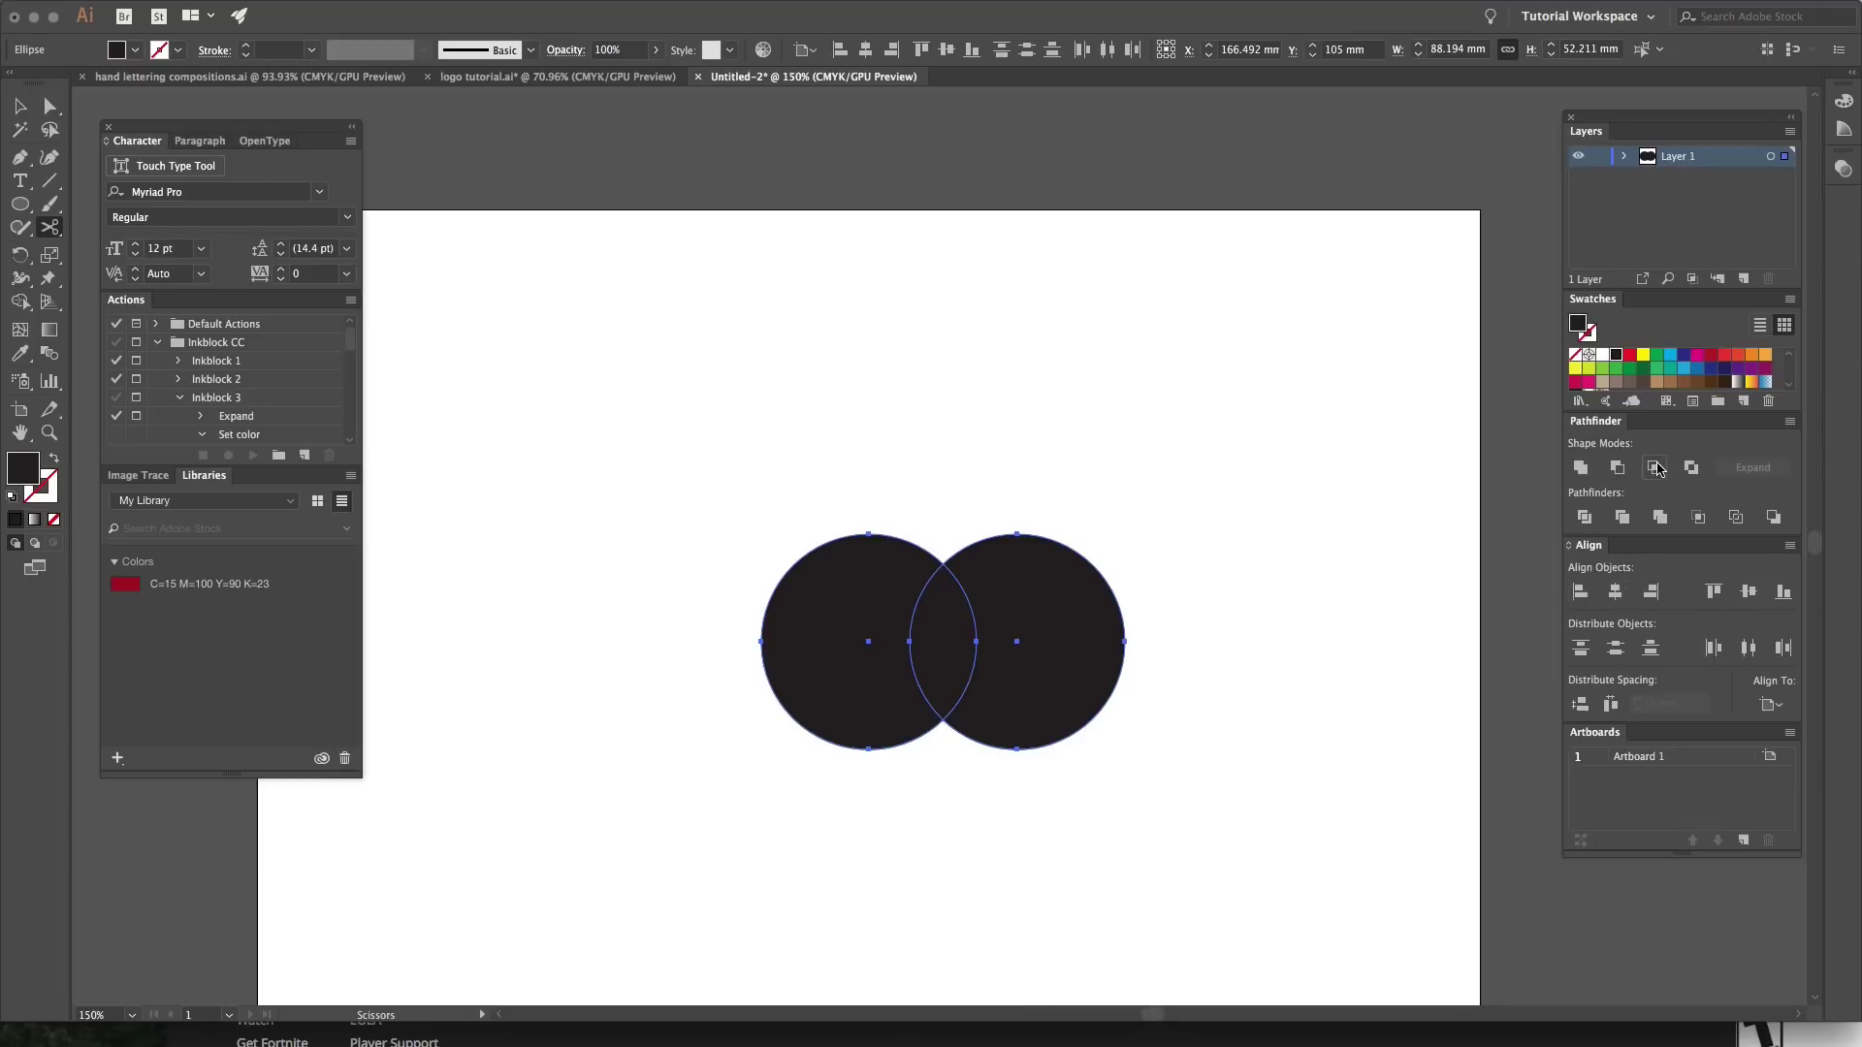
pyautogui.click(1656, 468)
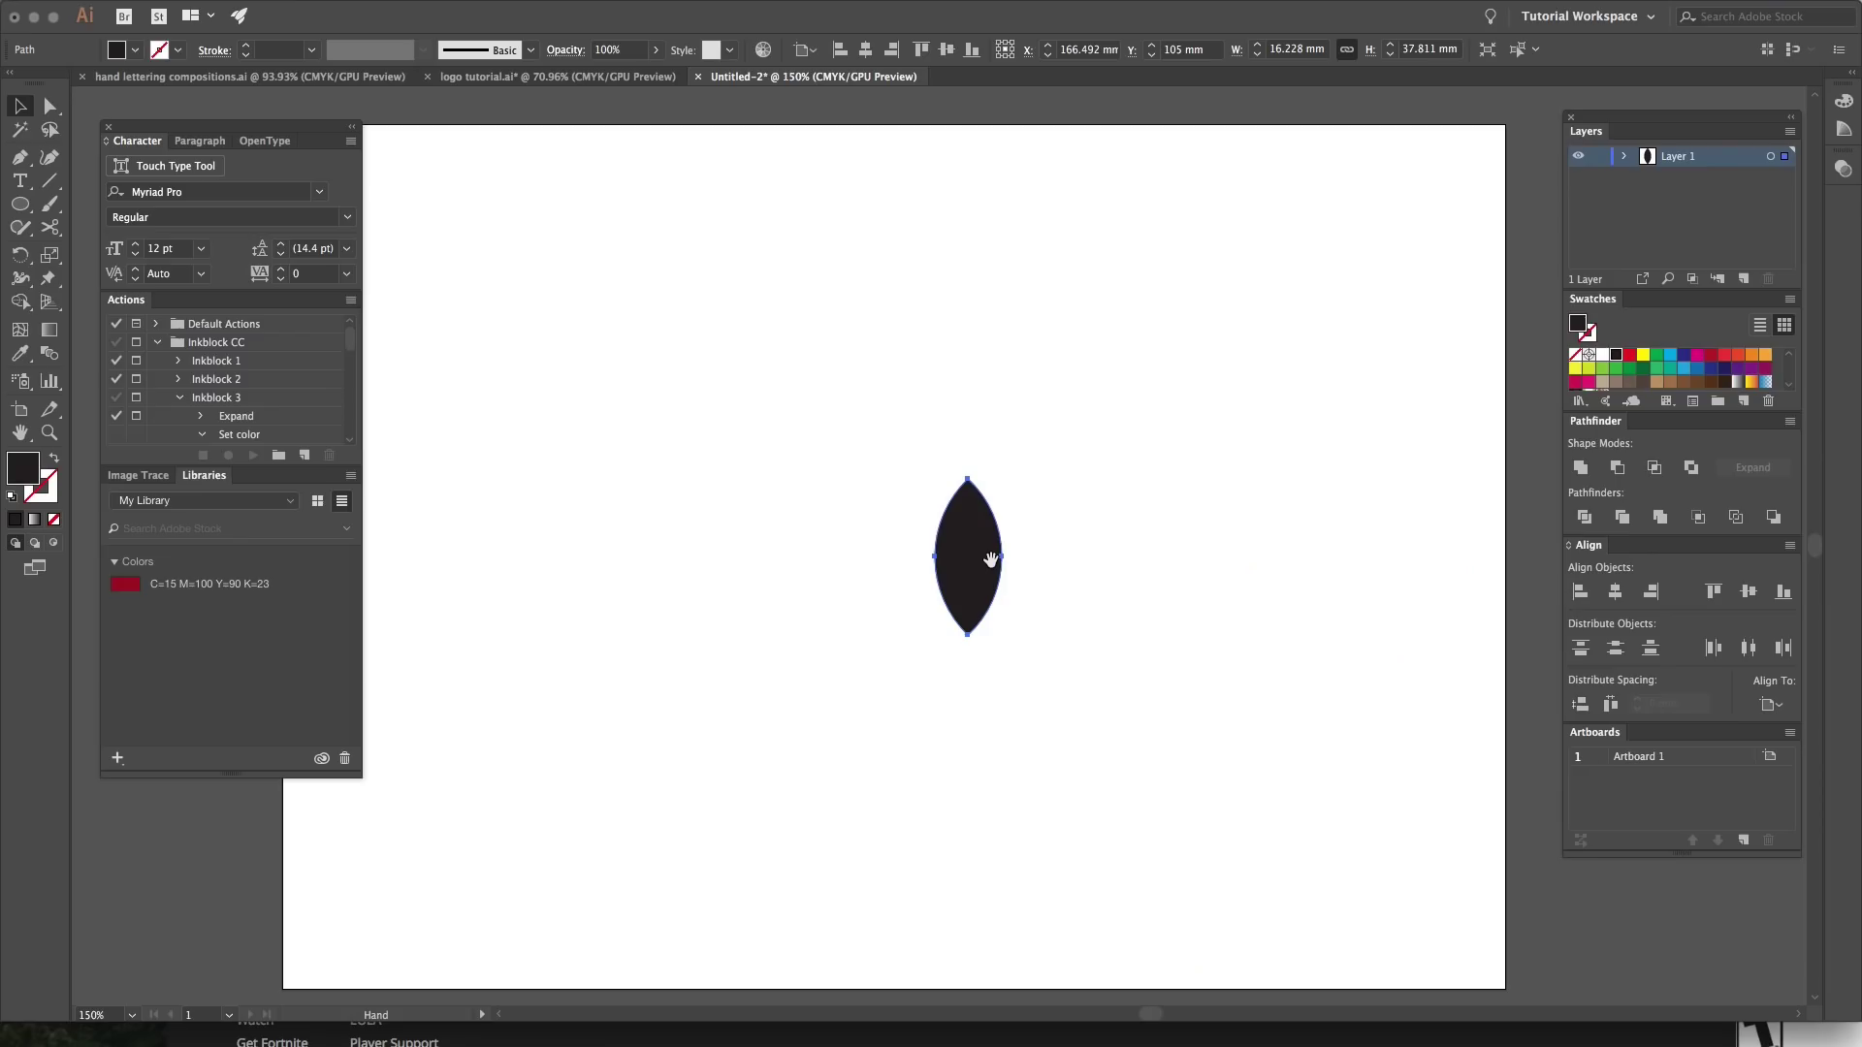
# Step: Place a spare copy of the leaf in the artboard's upper-left corner and scale it down
pyautogui.click(1012, 558)
pyautogui.moveTo(984, 567); pyautogui.dragTo(423, 206)
pyautogui.click(752, 369)
pyautogui.hscroll(-3, 968, 478)
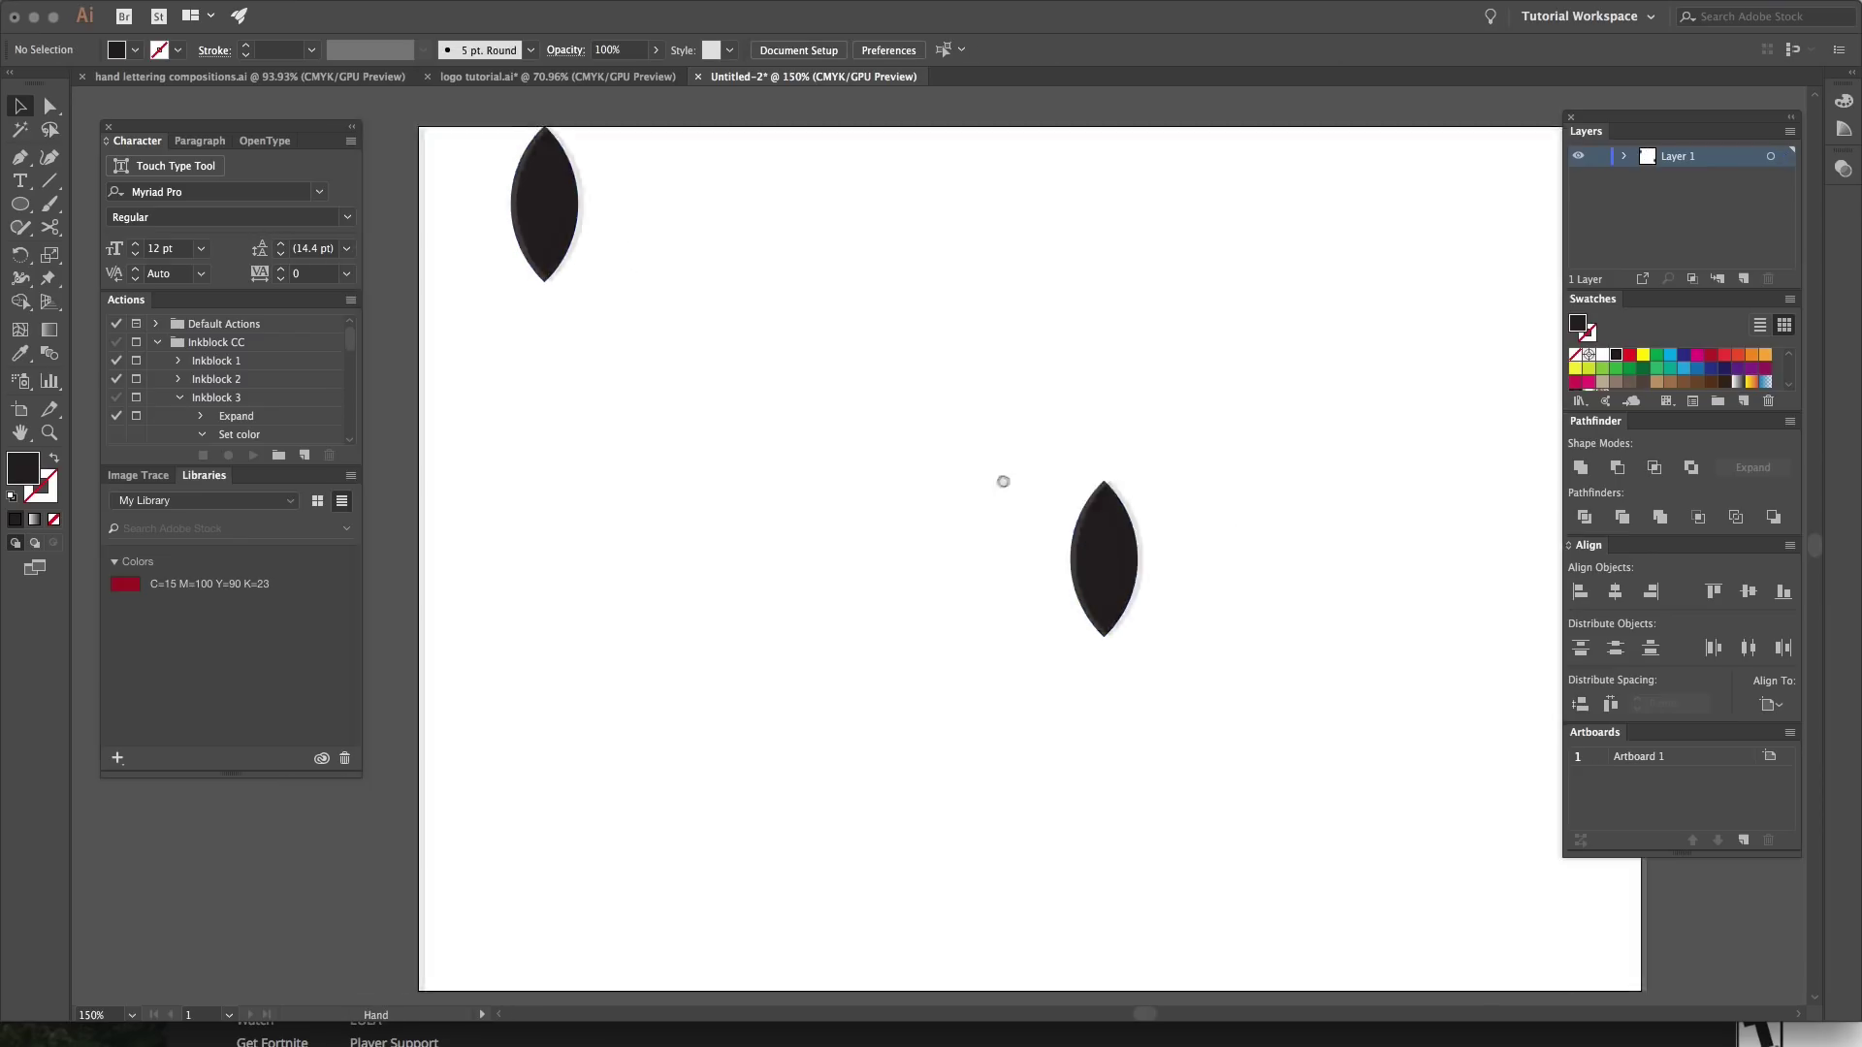
pyautogui.moveTo(972, 509); pyautogui.dragTo(971, 509)
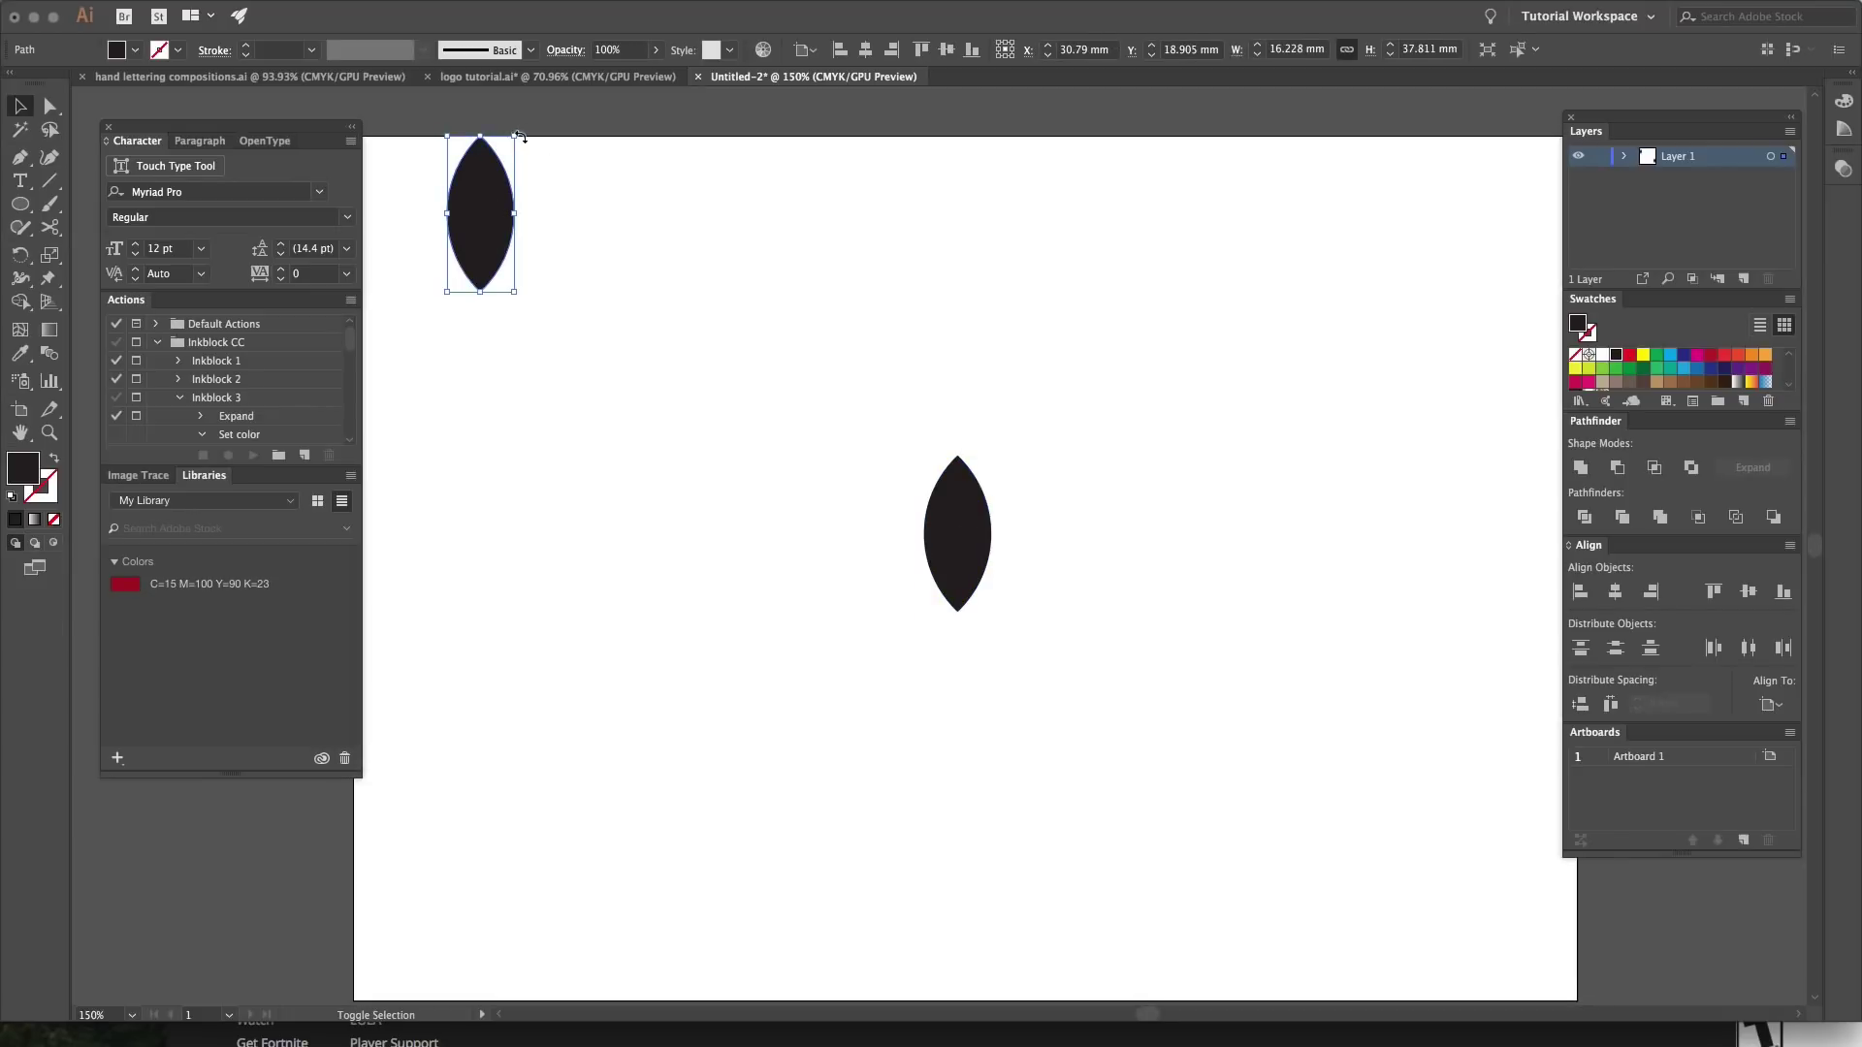
pyautogui.moveTo(512, 144); pyautogui.dragTo(397, 179)
pyautogui.click(558, 219)
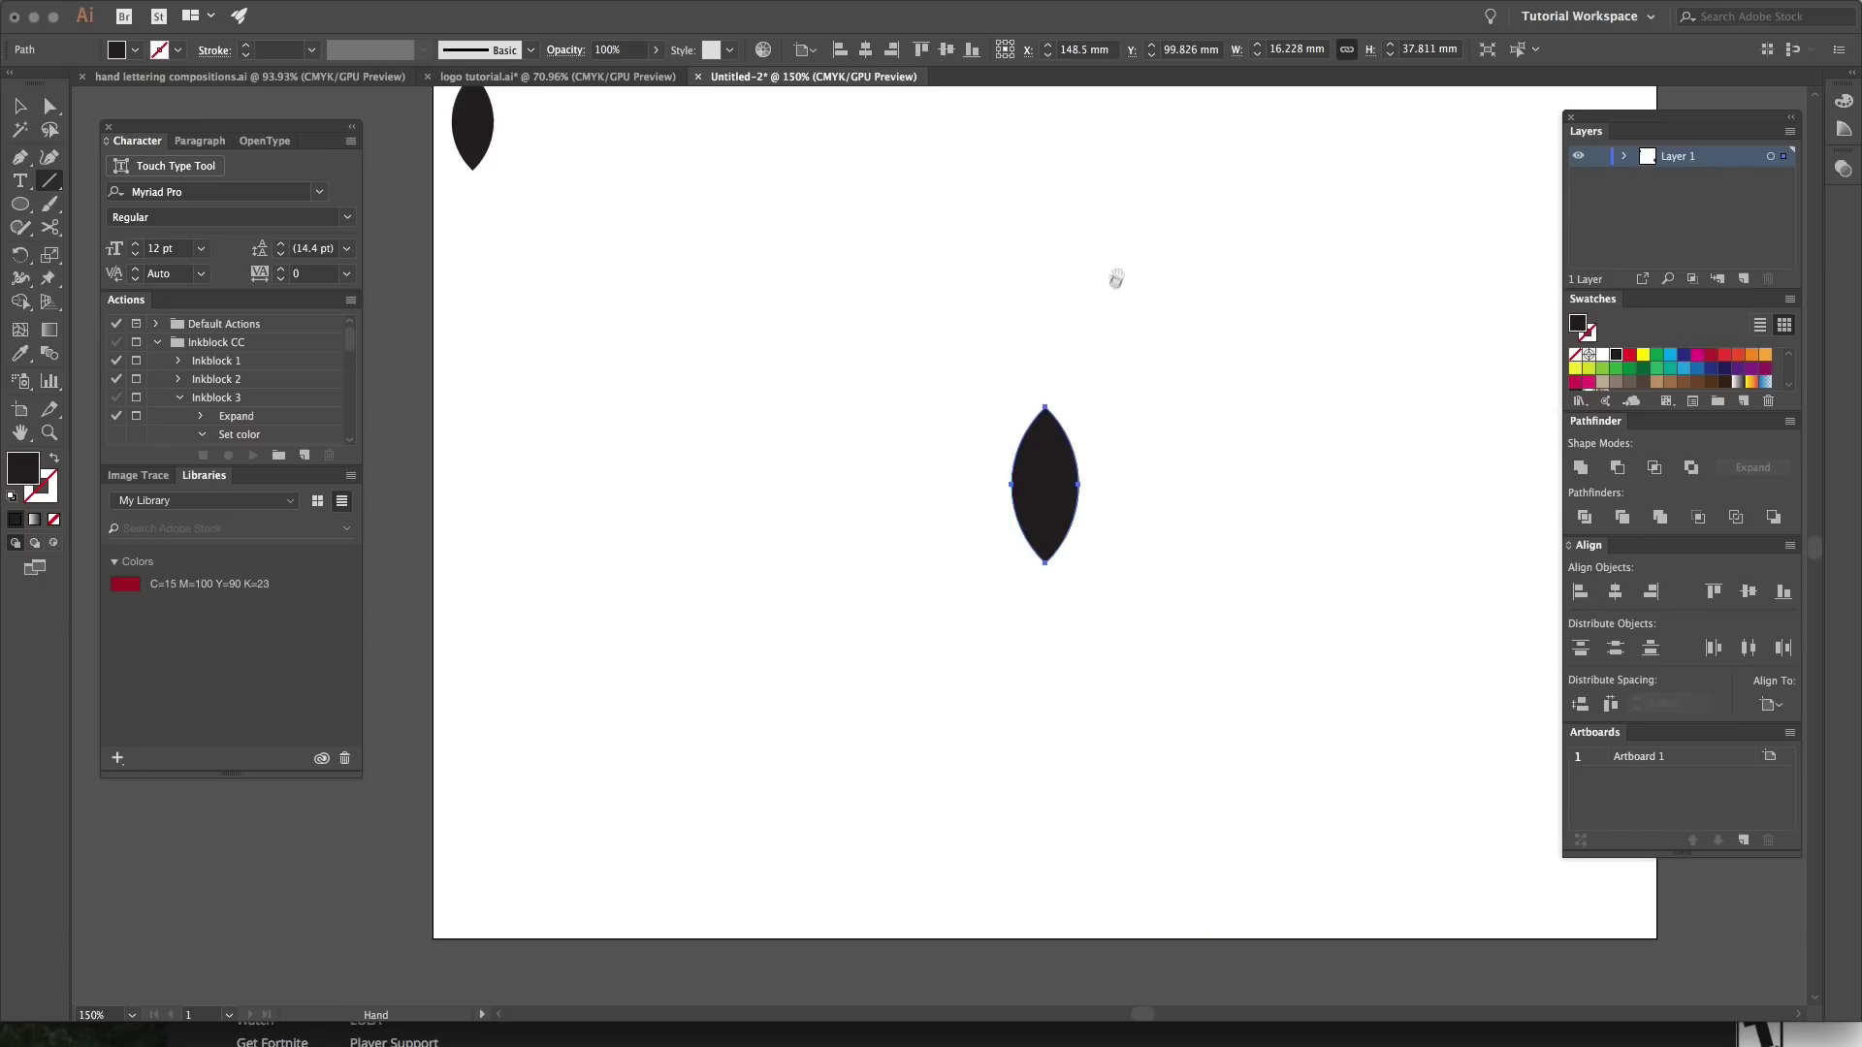
# Step: Draw a black vertical line about 232 mm long through the artboard's centre and convert it into a guide
pyautogui.press('super+1')
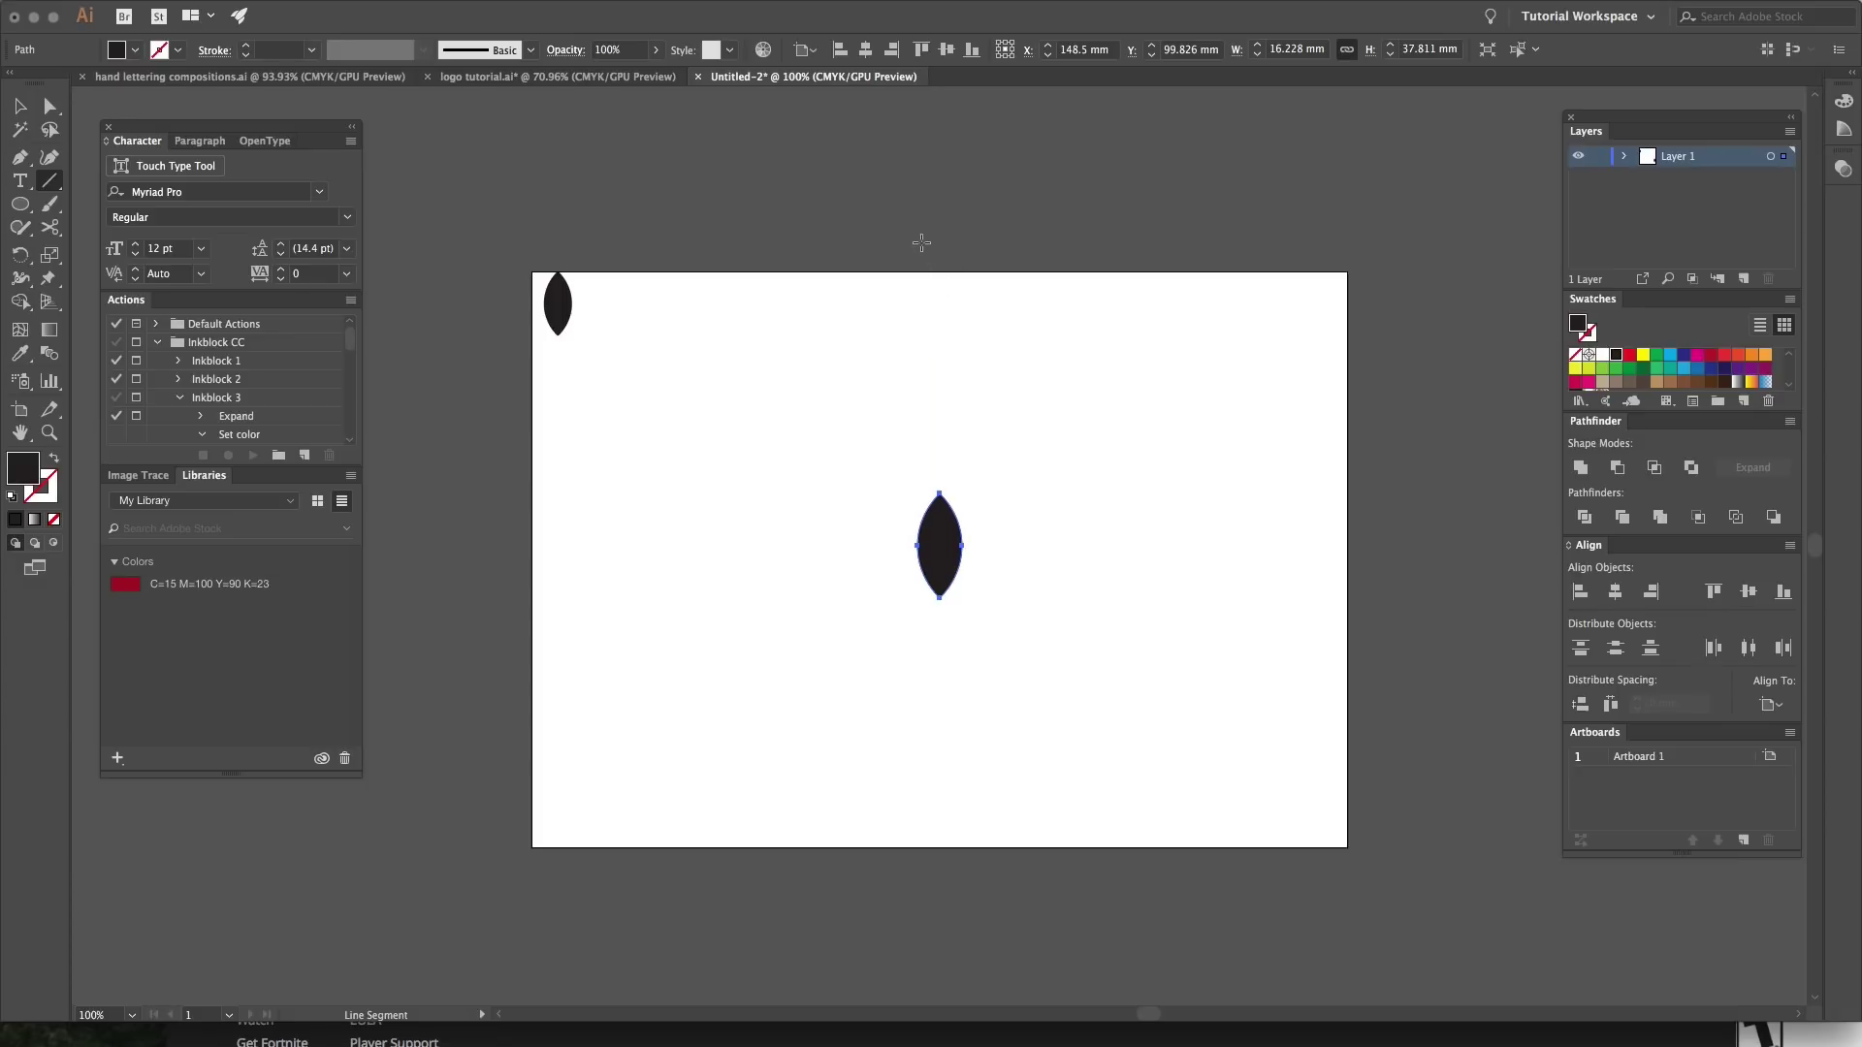
pyautogui.moveTo(937, 250); pyautogui.dragTo(952, 877)
pyautogui.press('v')
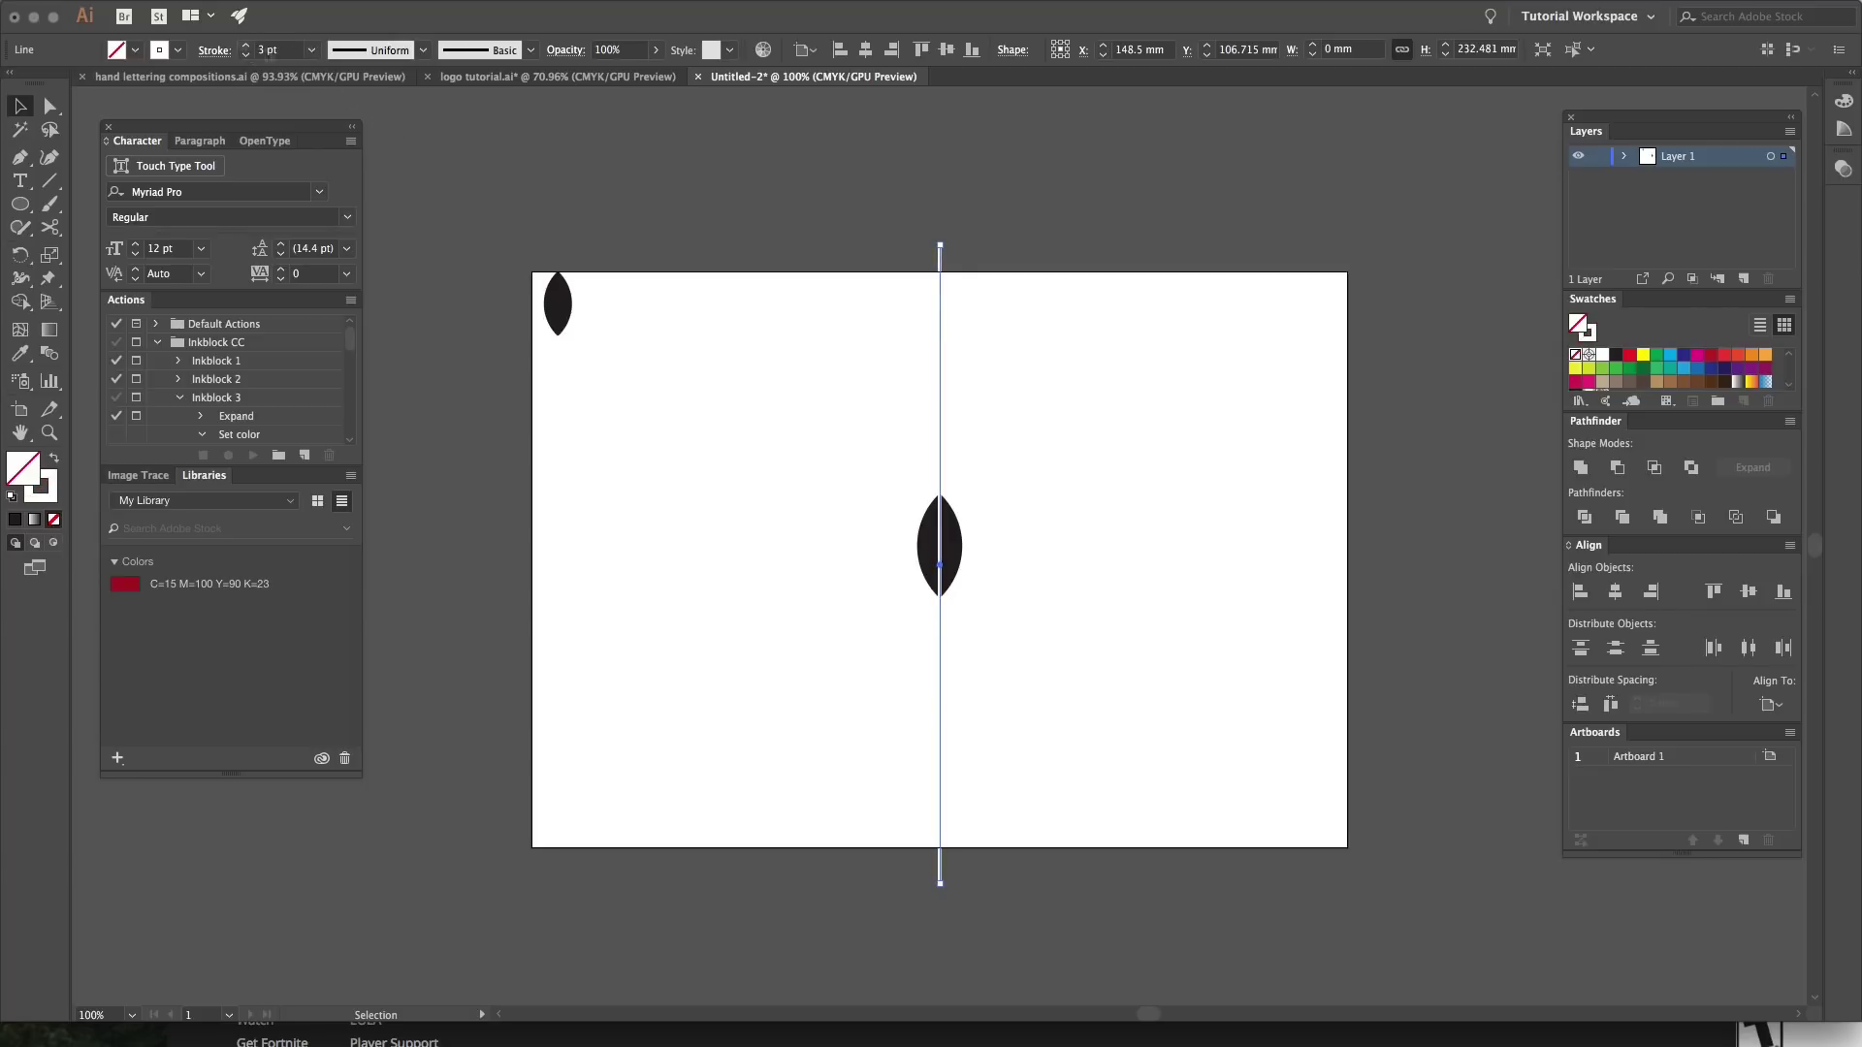
pyautogui.press('x')
pyautogui.click(1615, 355)
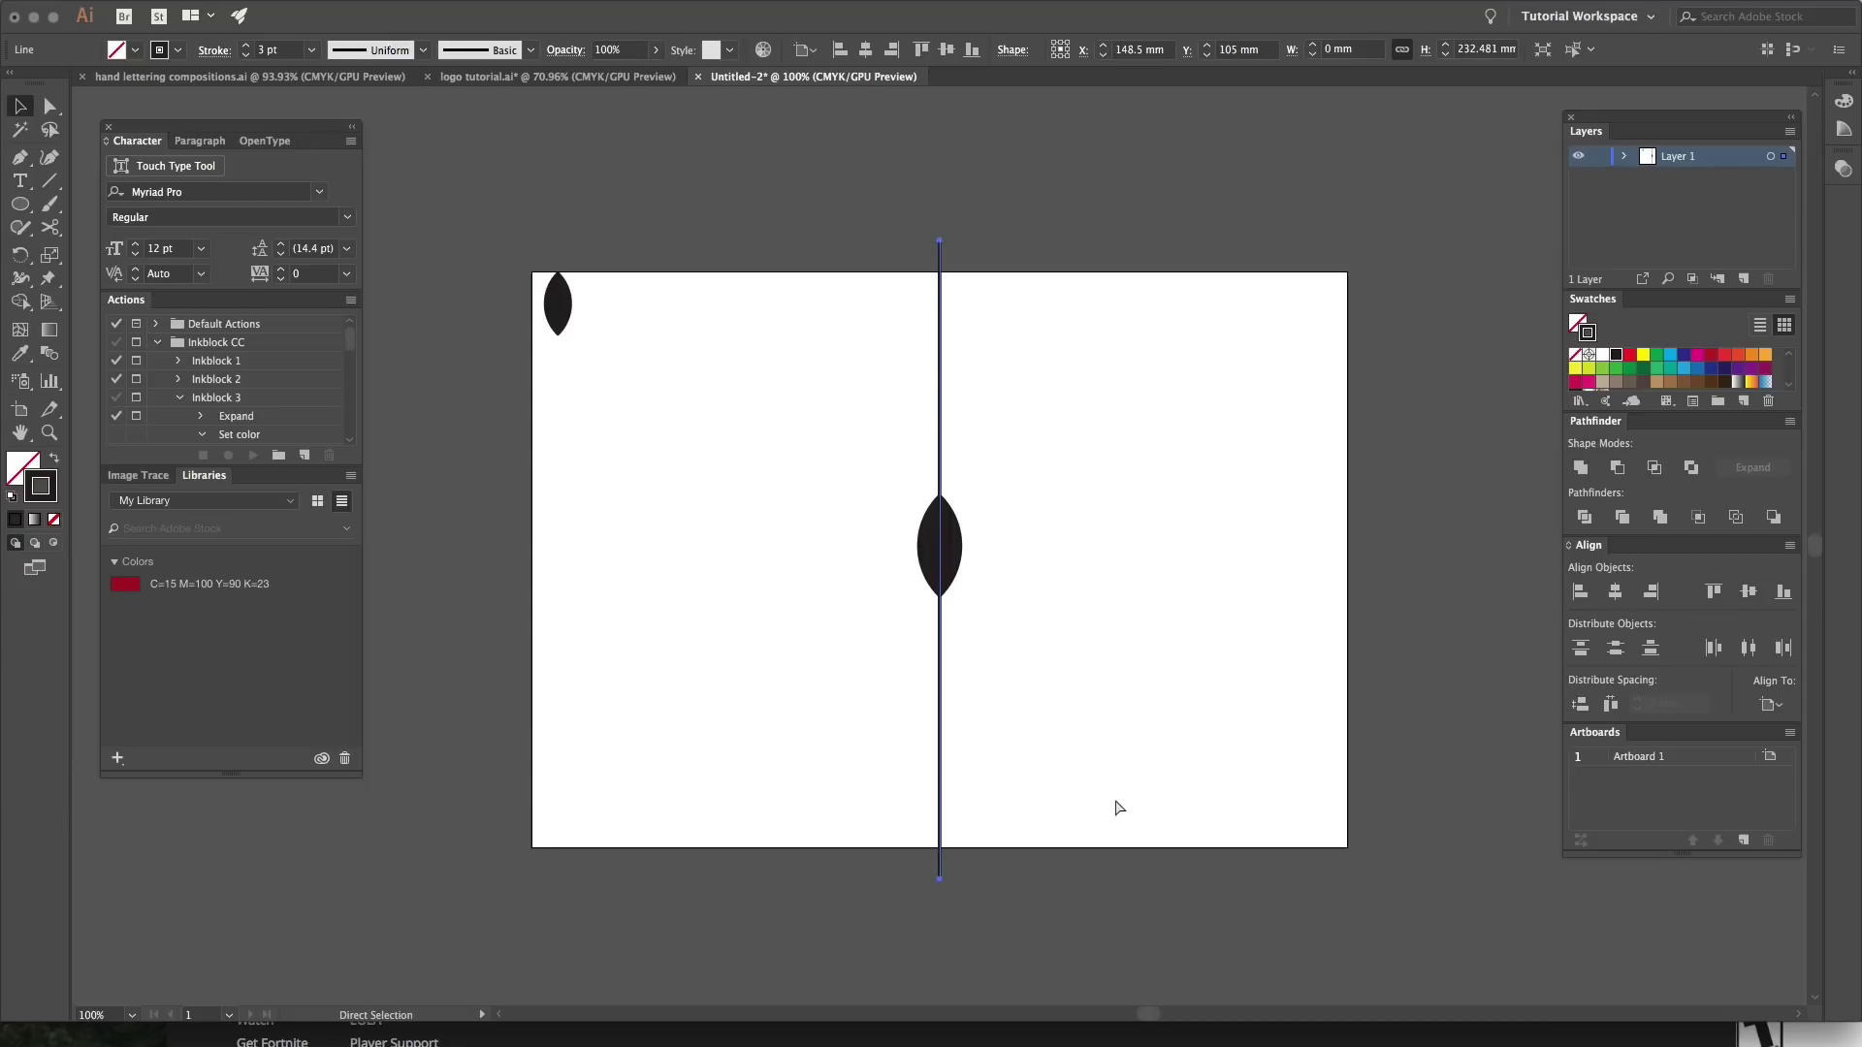
pyautogui.press('F3')
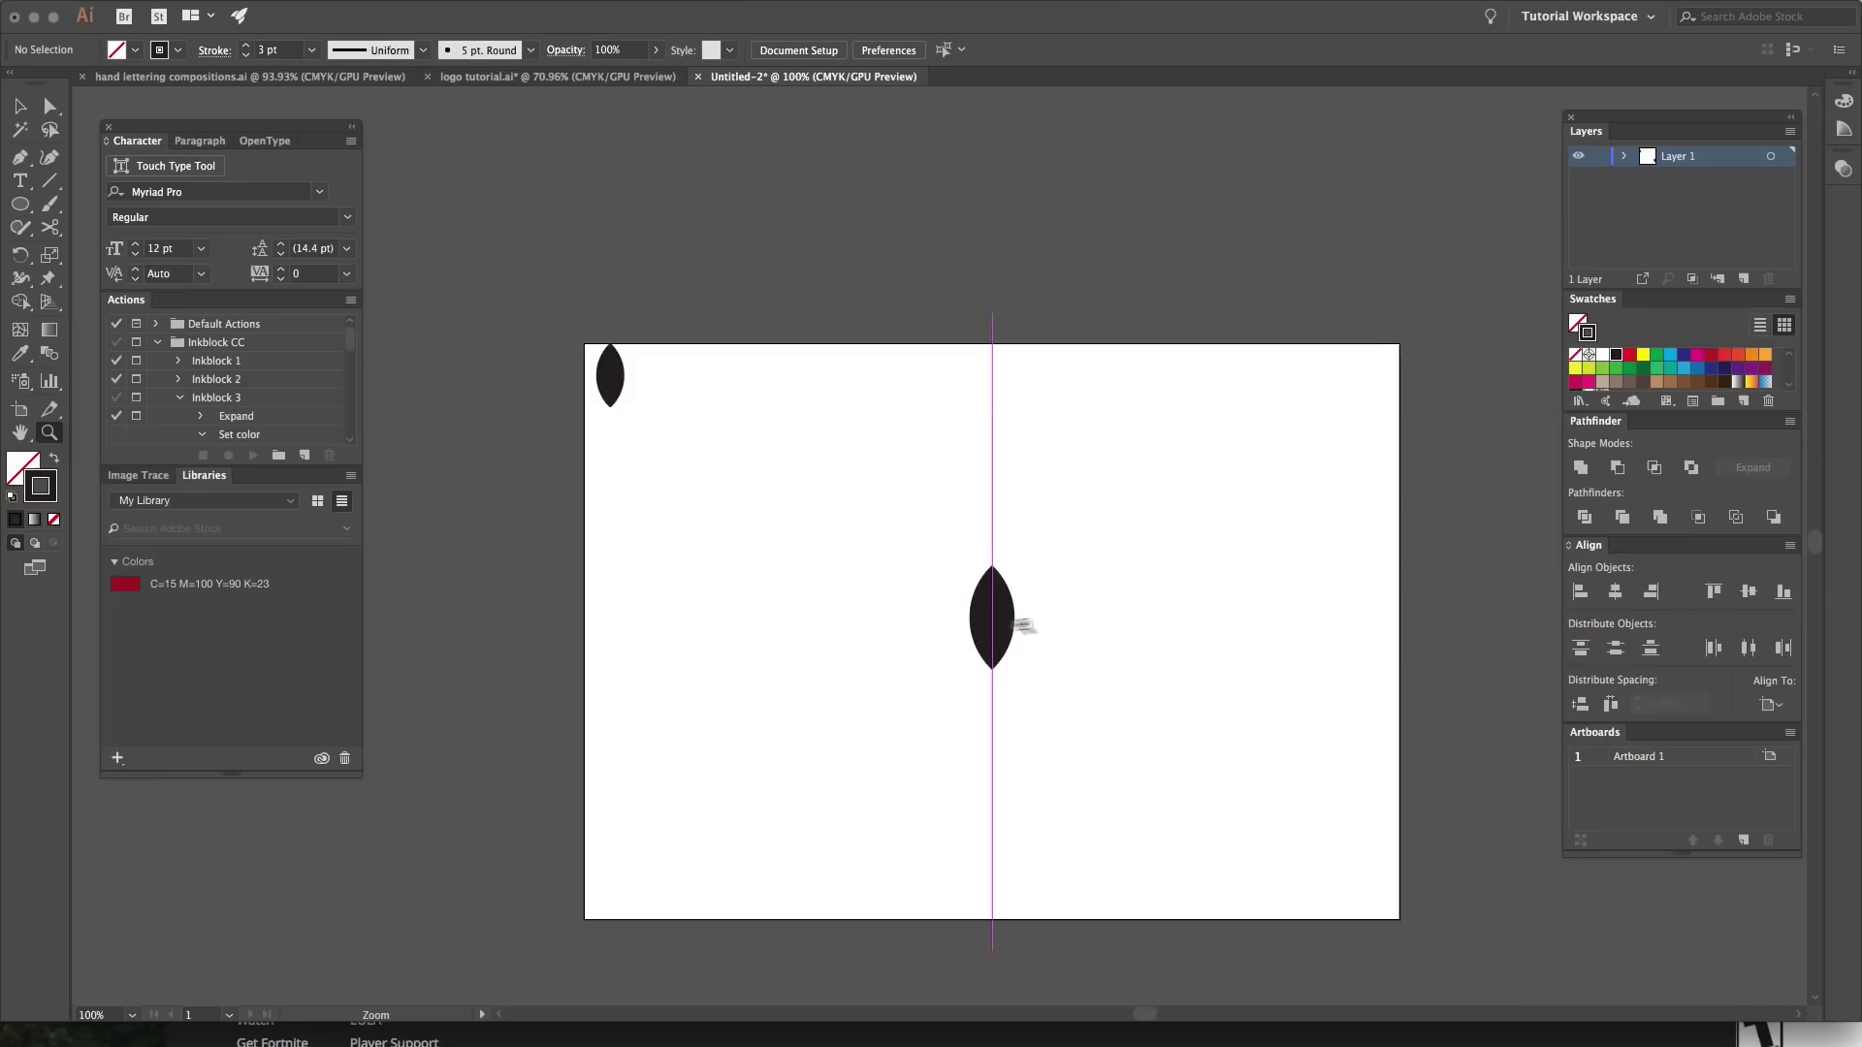
# Step: Fill the central leaf with the light green swatch and no stroke
pyautogui.scroll(2, 1019, 624)
pyautogui.click(1005, 543)
pyautogui.moveTo(882, 565); pyautogui.dragTo(1251, 370)
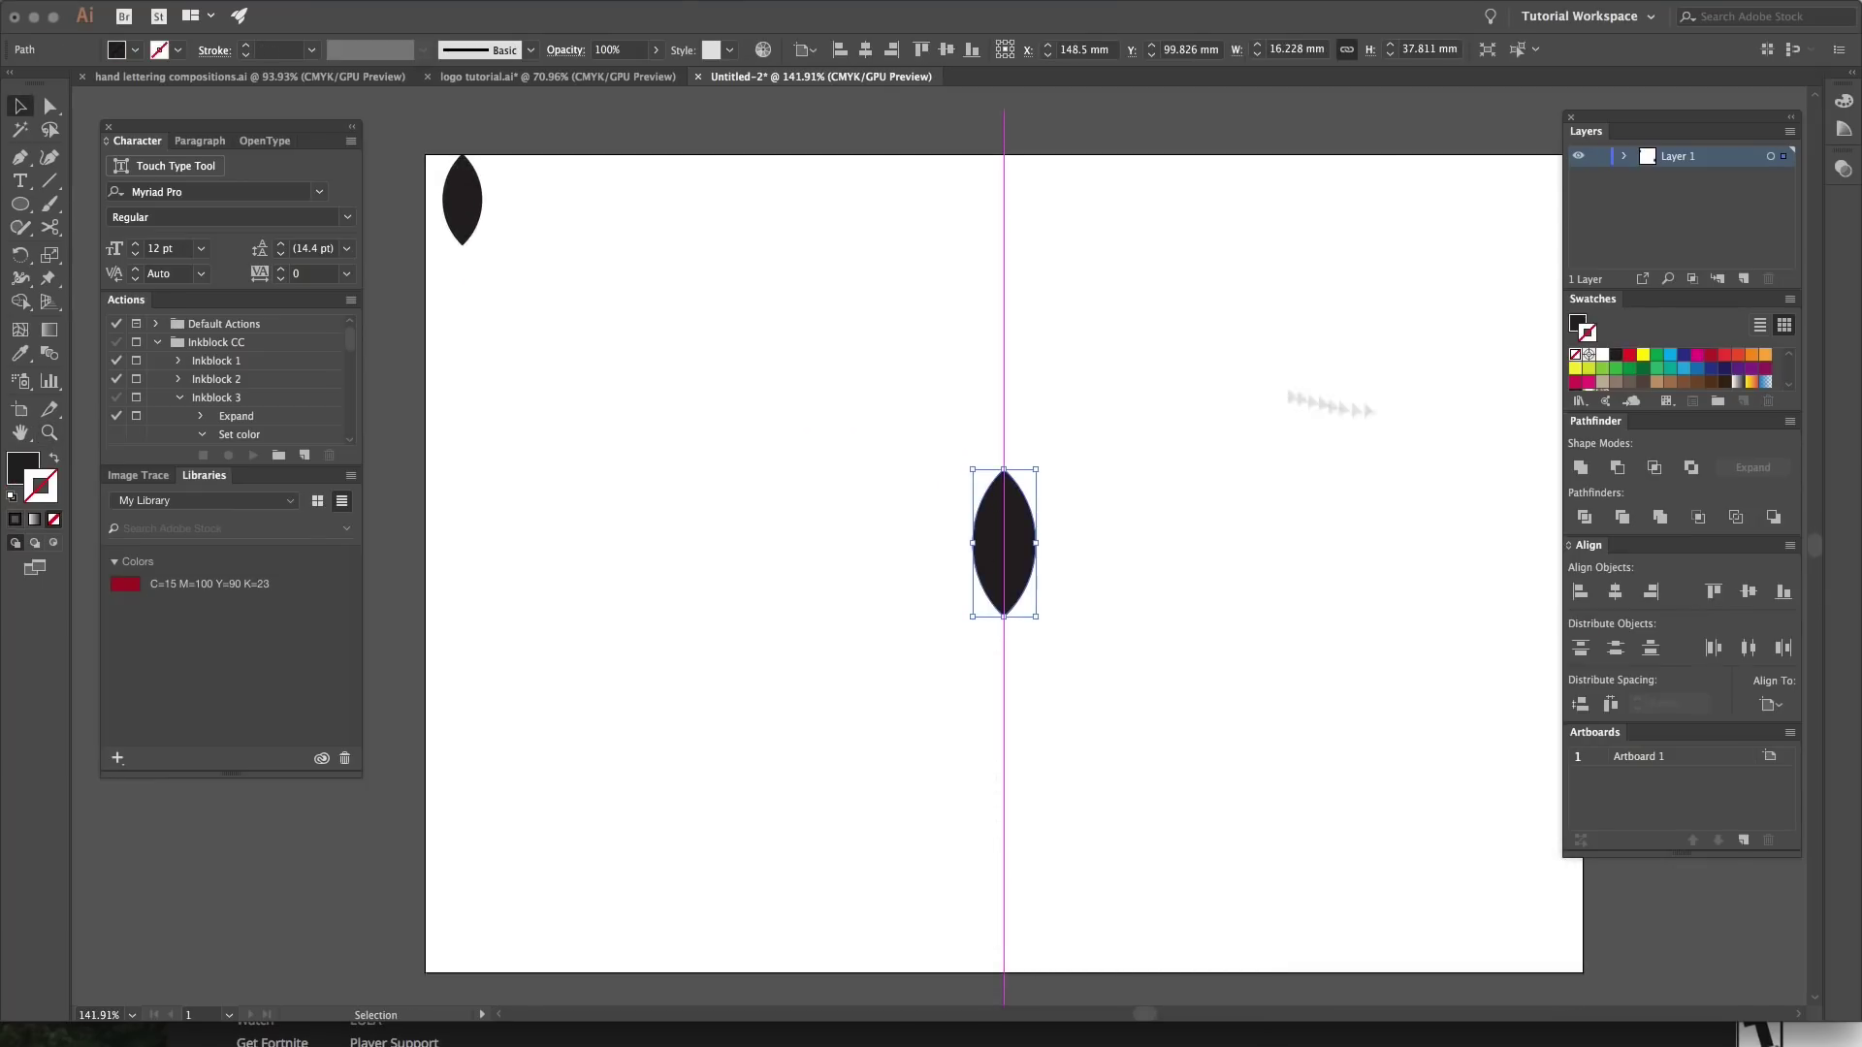
pyautogui.press('/')
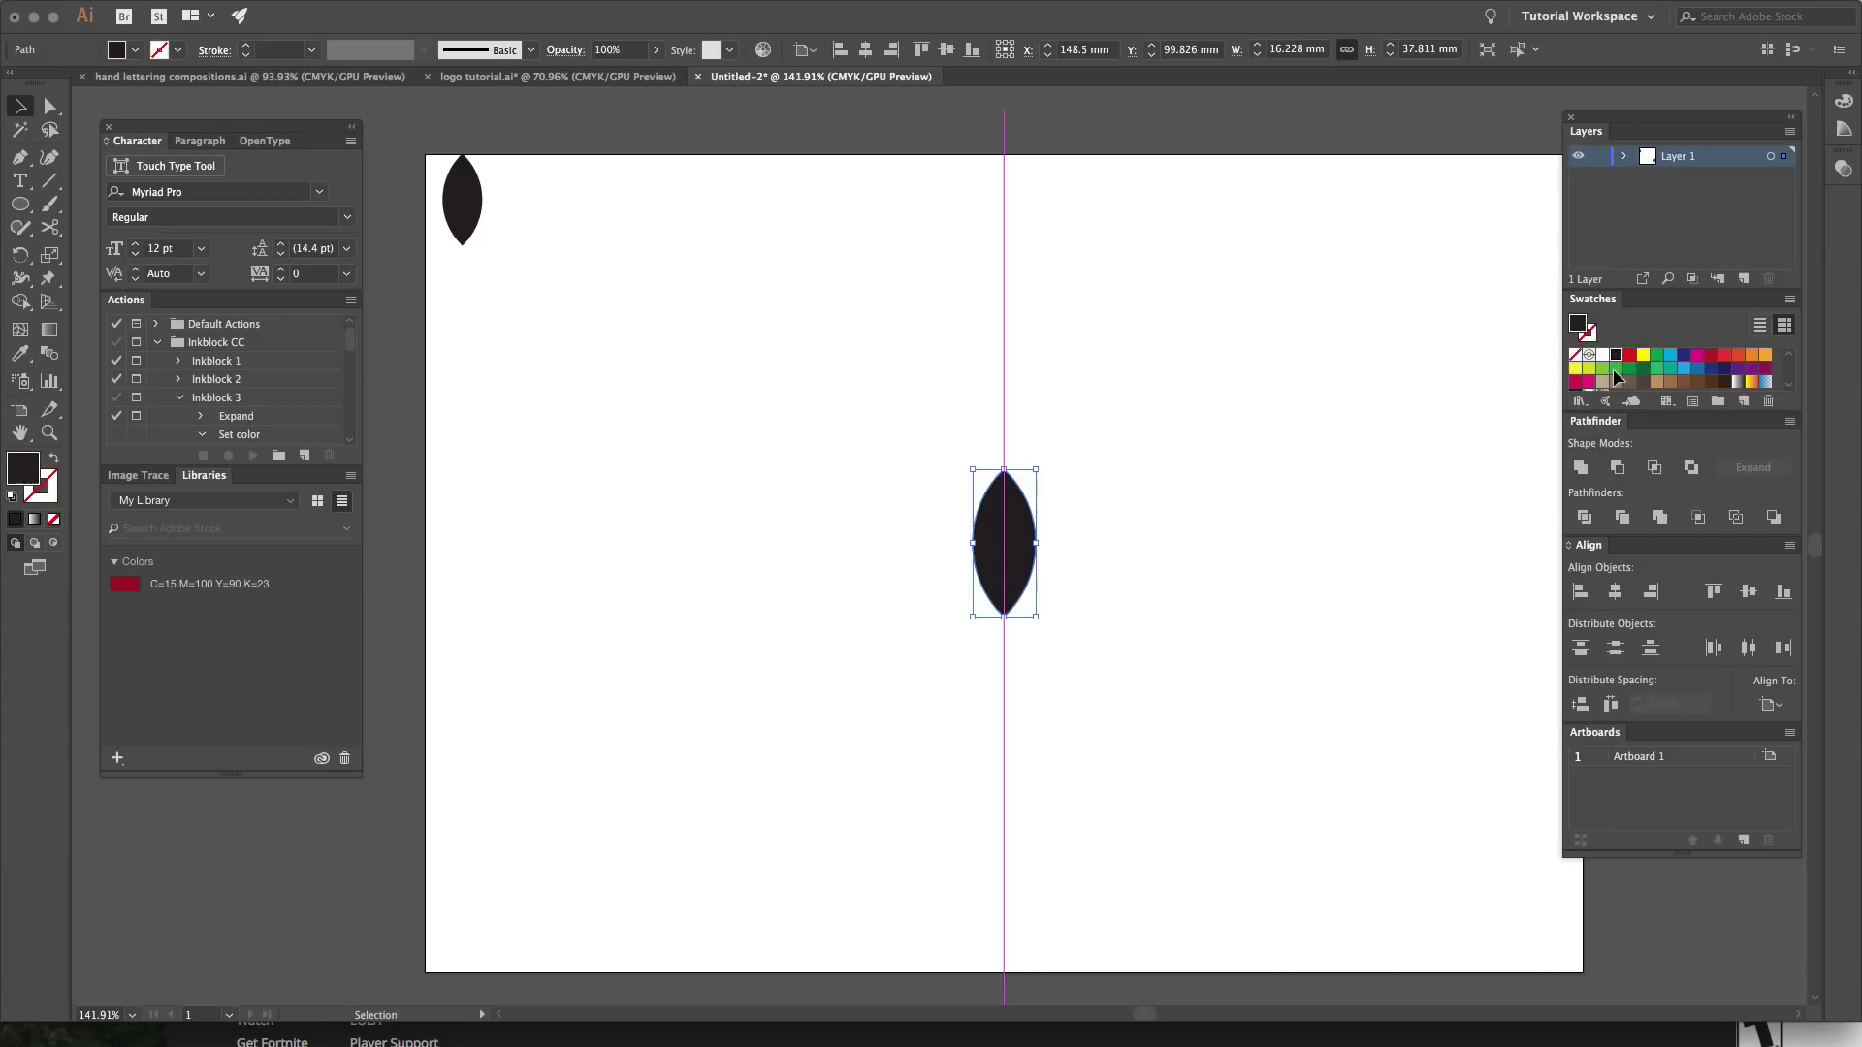
pyautogui.press('x')
pyautogui.click(1614, 370)
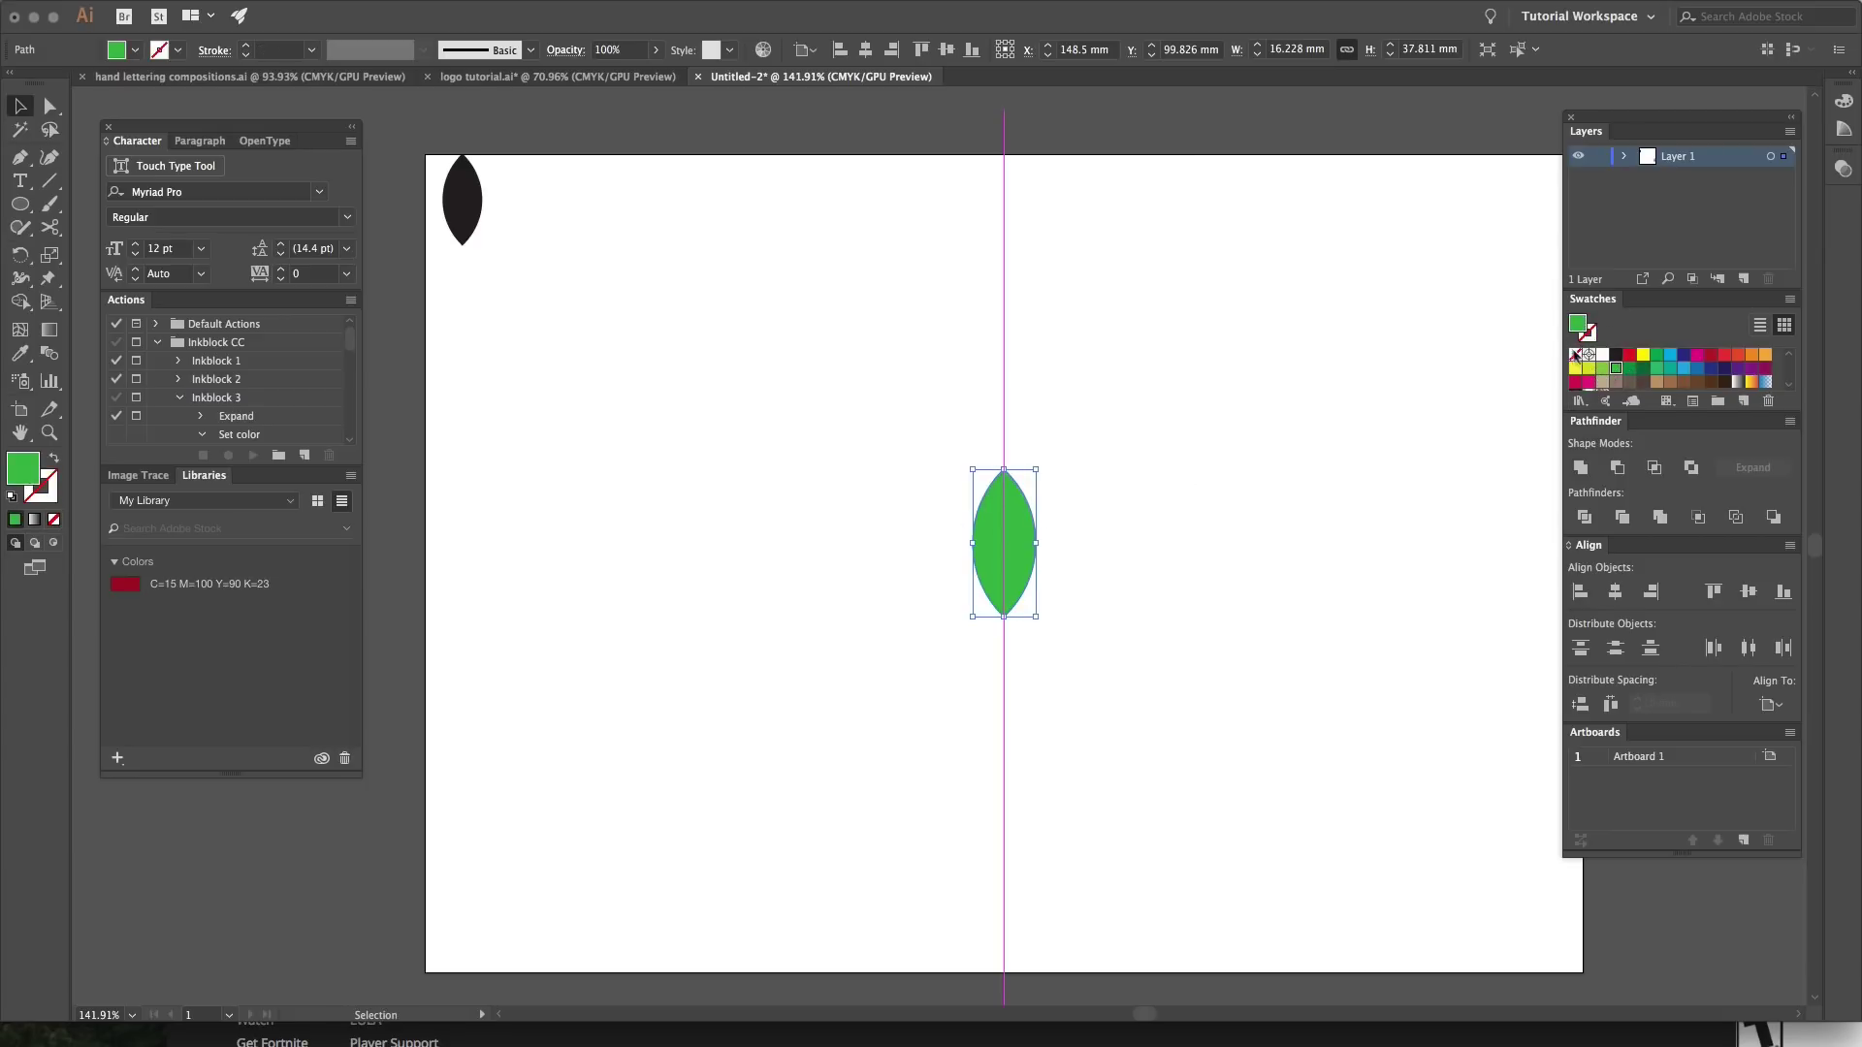
pyautogui.click(1602, 369)
pyautogui.click(1133, 603)
pyautogui.moveTo(1132, 603); pyautogui.dragTo(1249, 472)
pyautogui.click(989, 536)
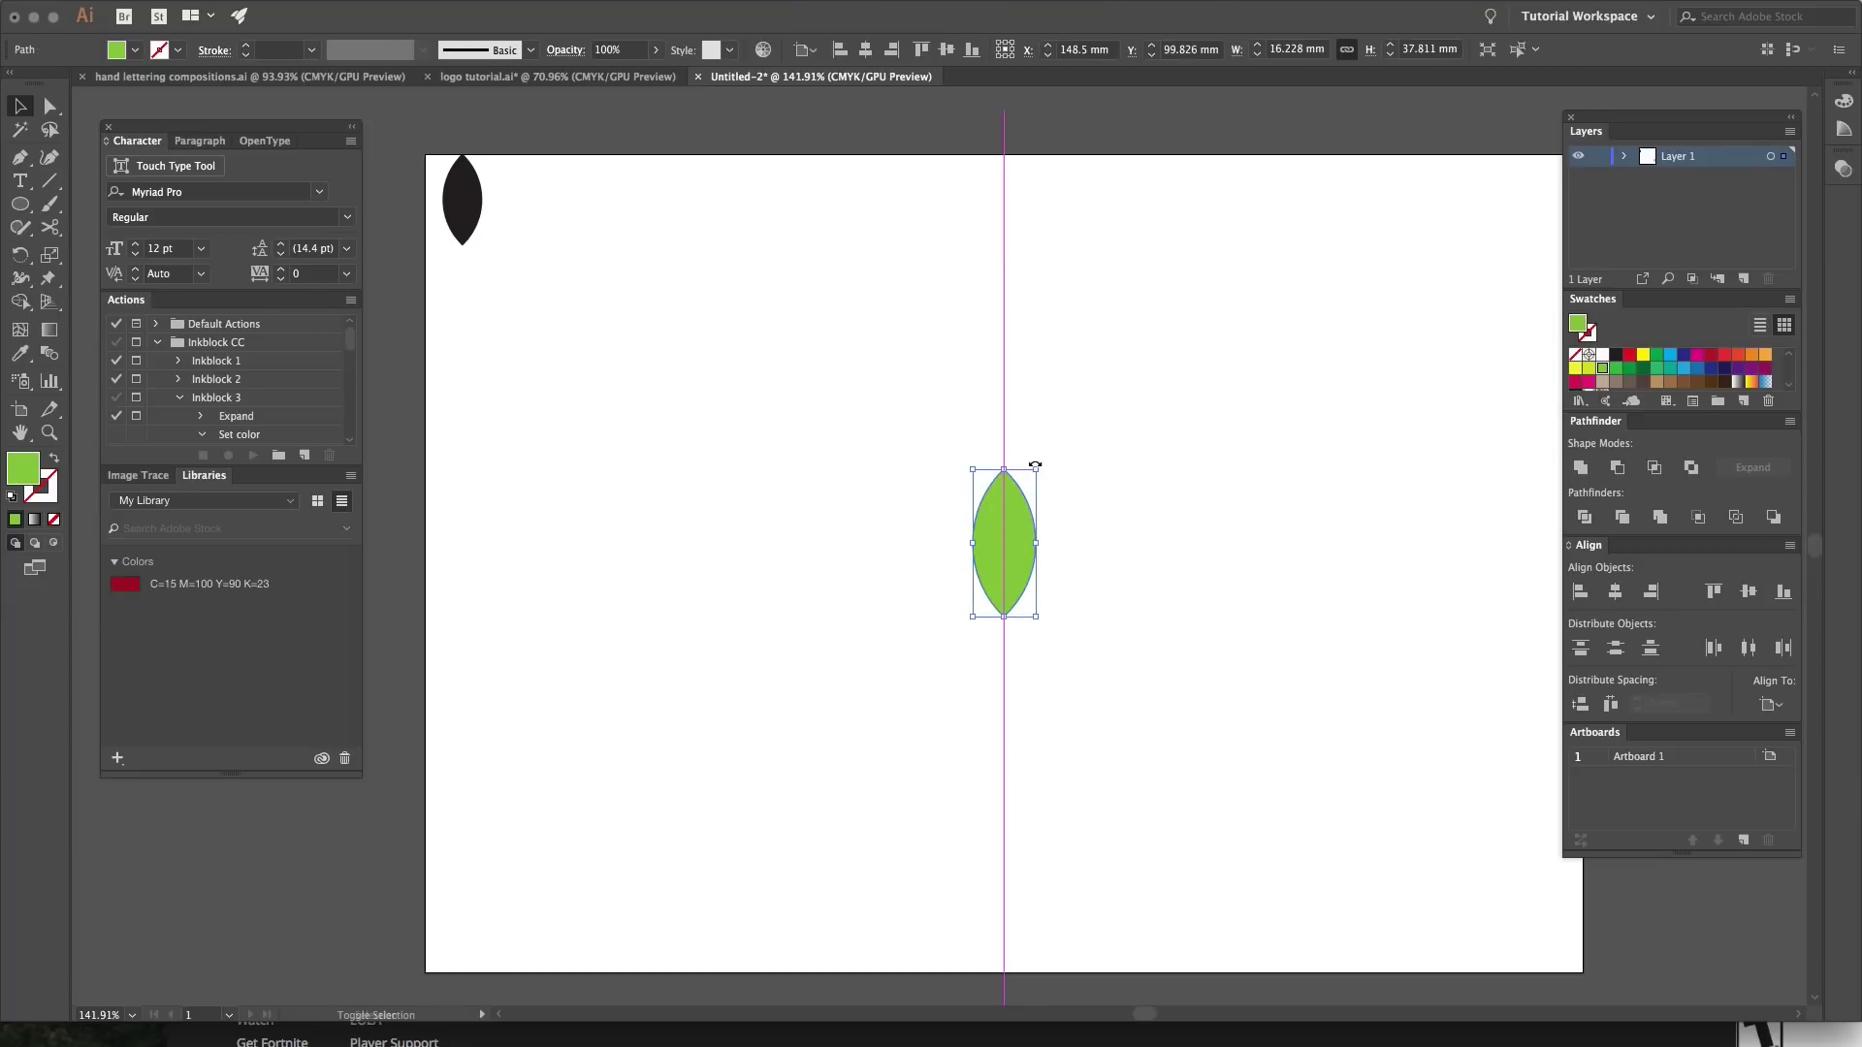
pyautogui.click(1064, 433)
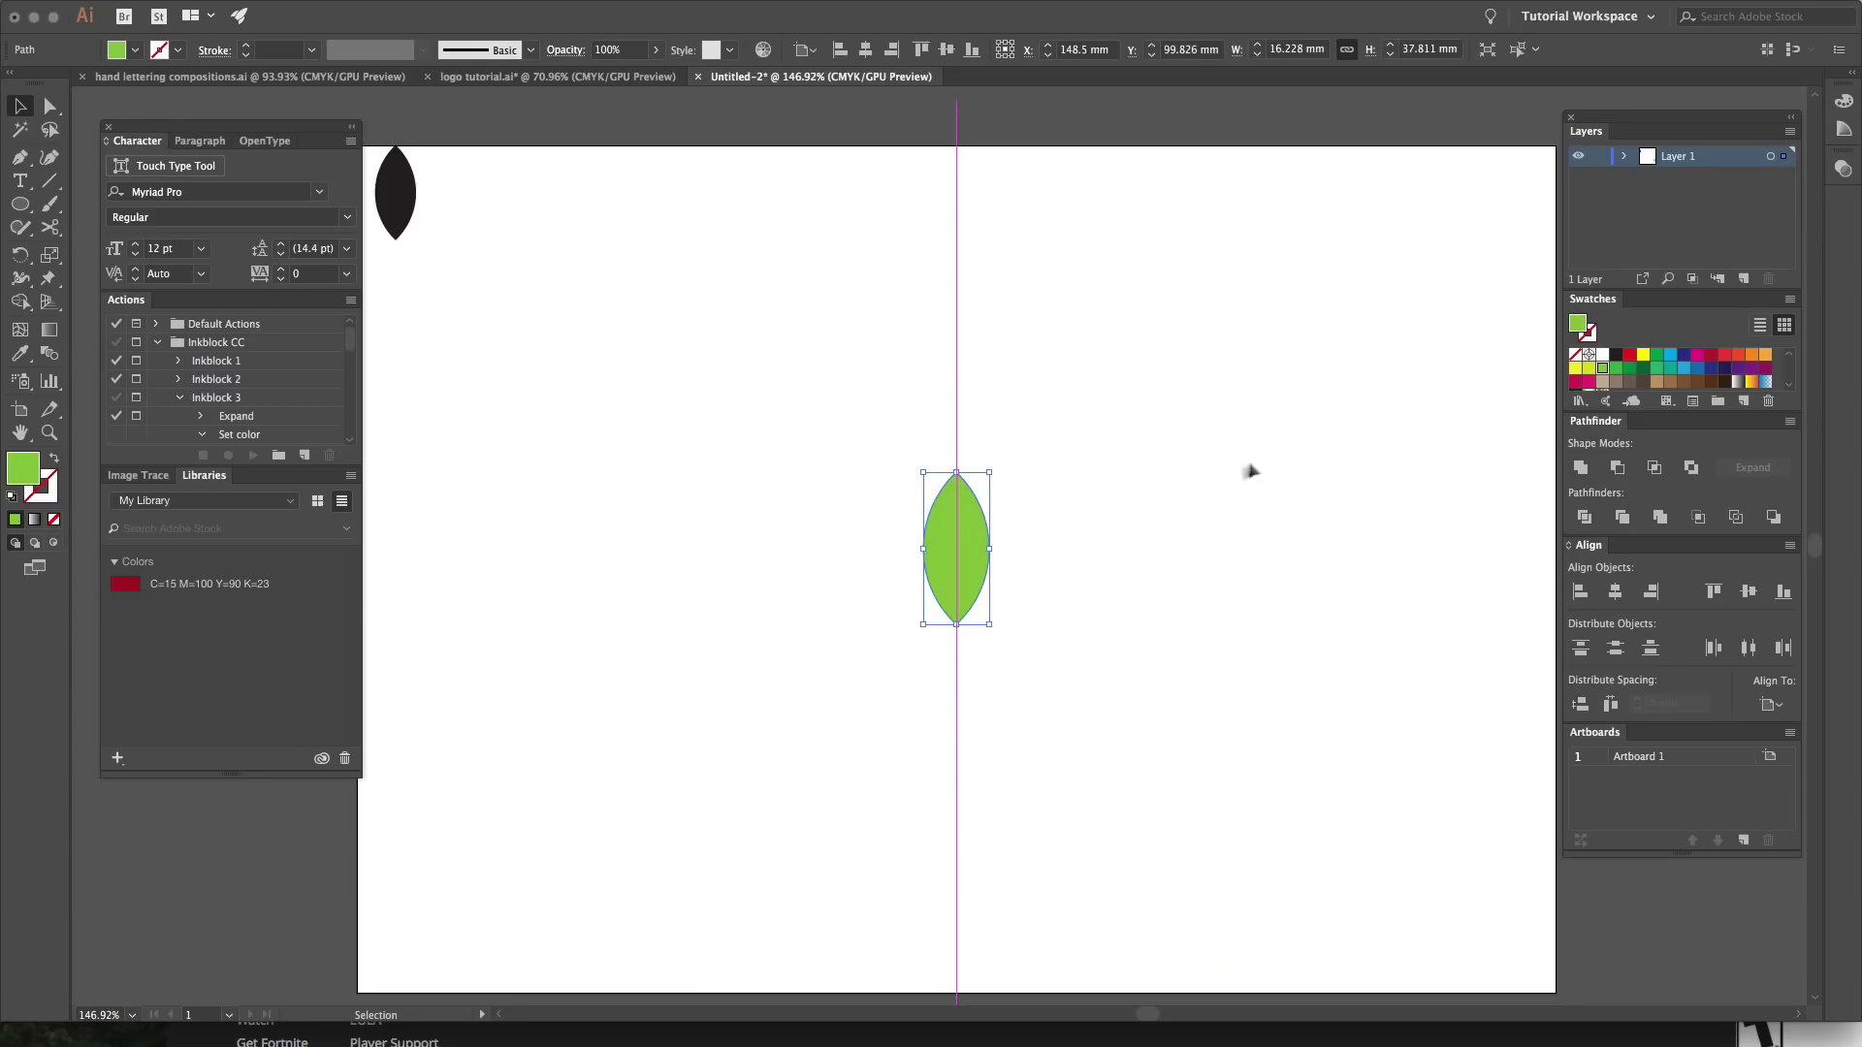
# Step: Create a copy of the green leaf rotated -30° about its bottom anchor point
pyautogui.press('r')
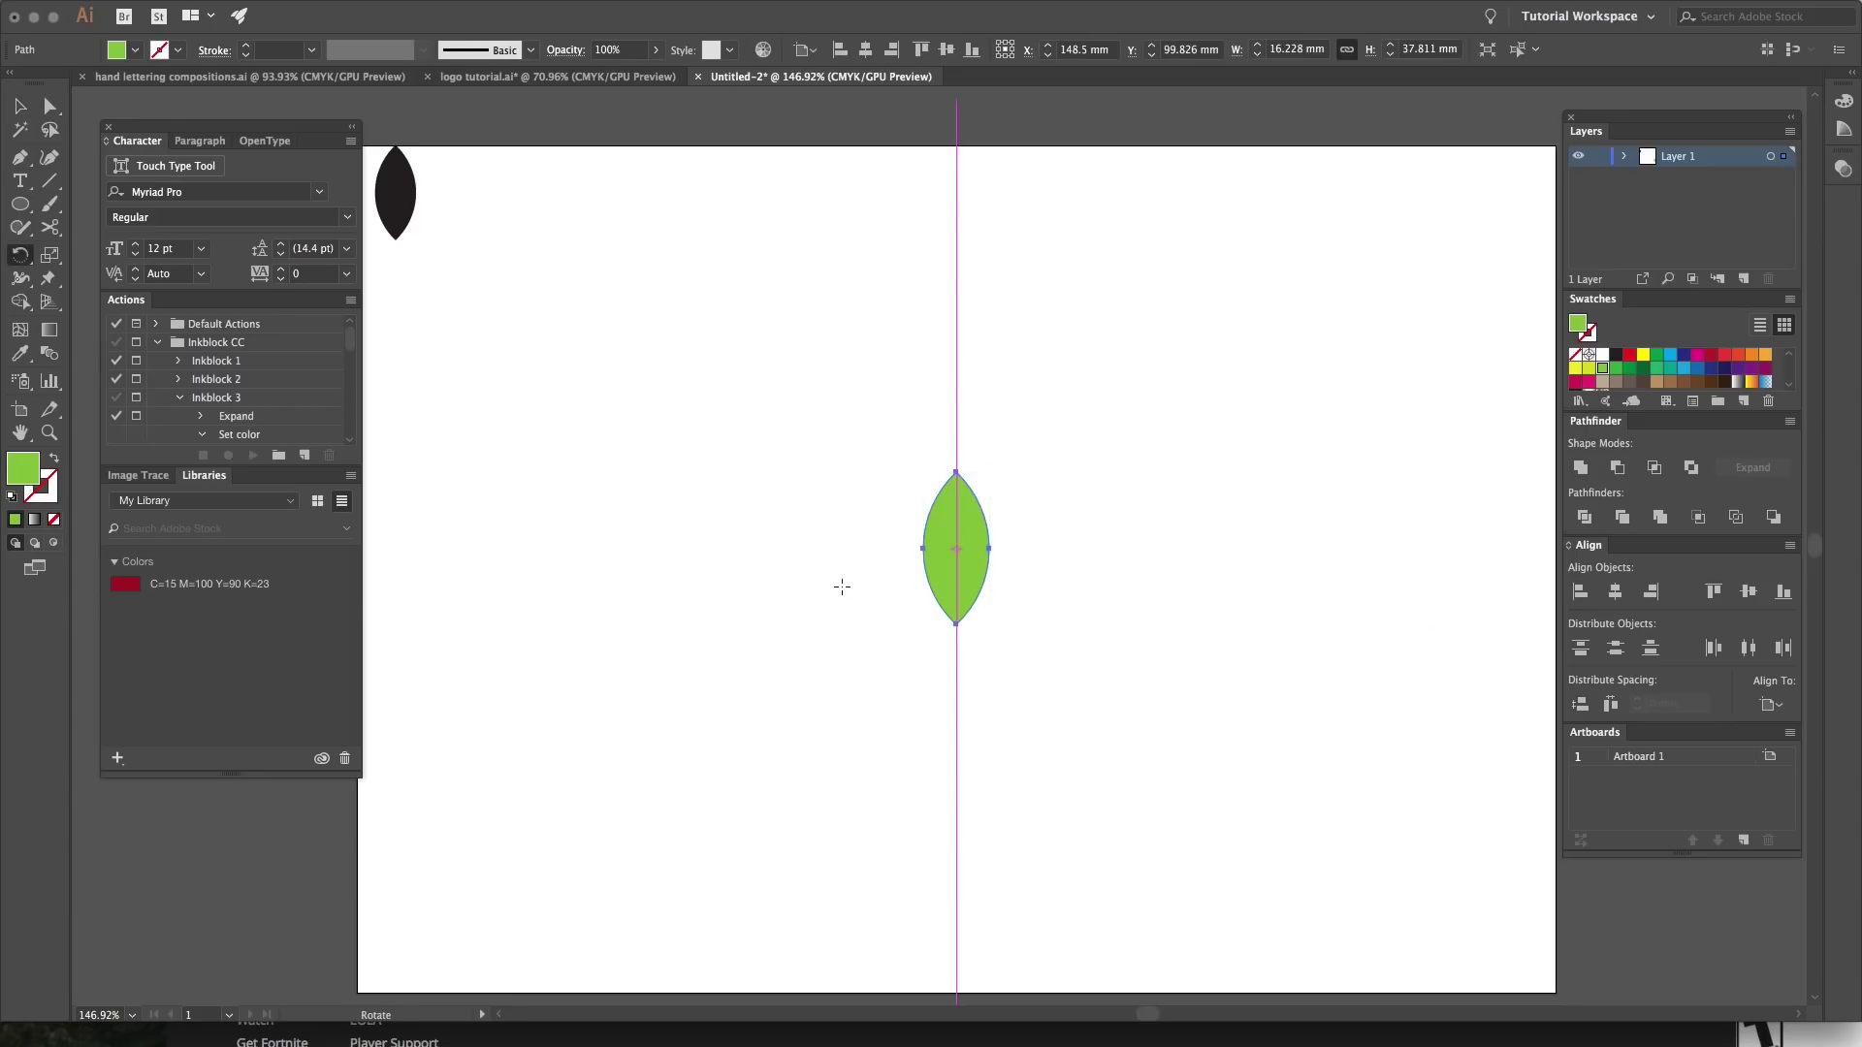
pyautogui.keyDown('alt'); pyautogui.click(955, 624); pyautogui.keyUp('alt')
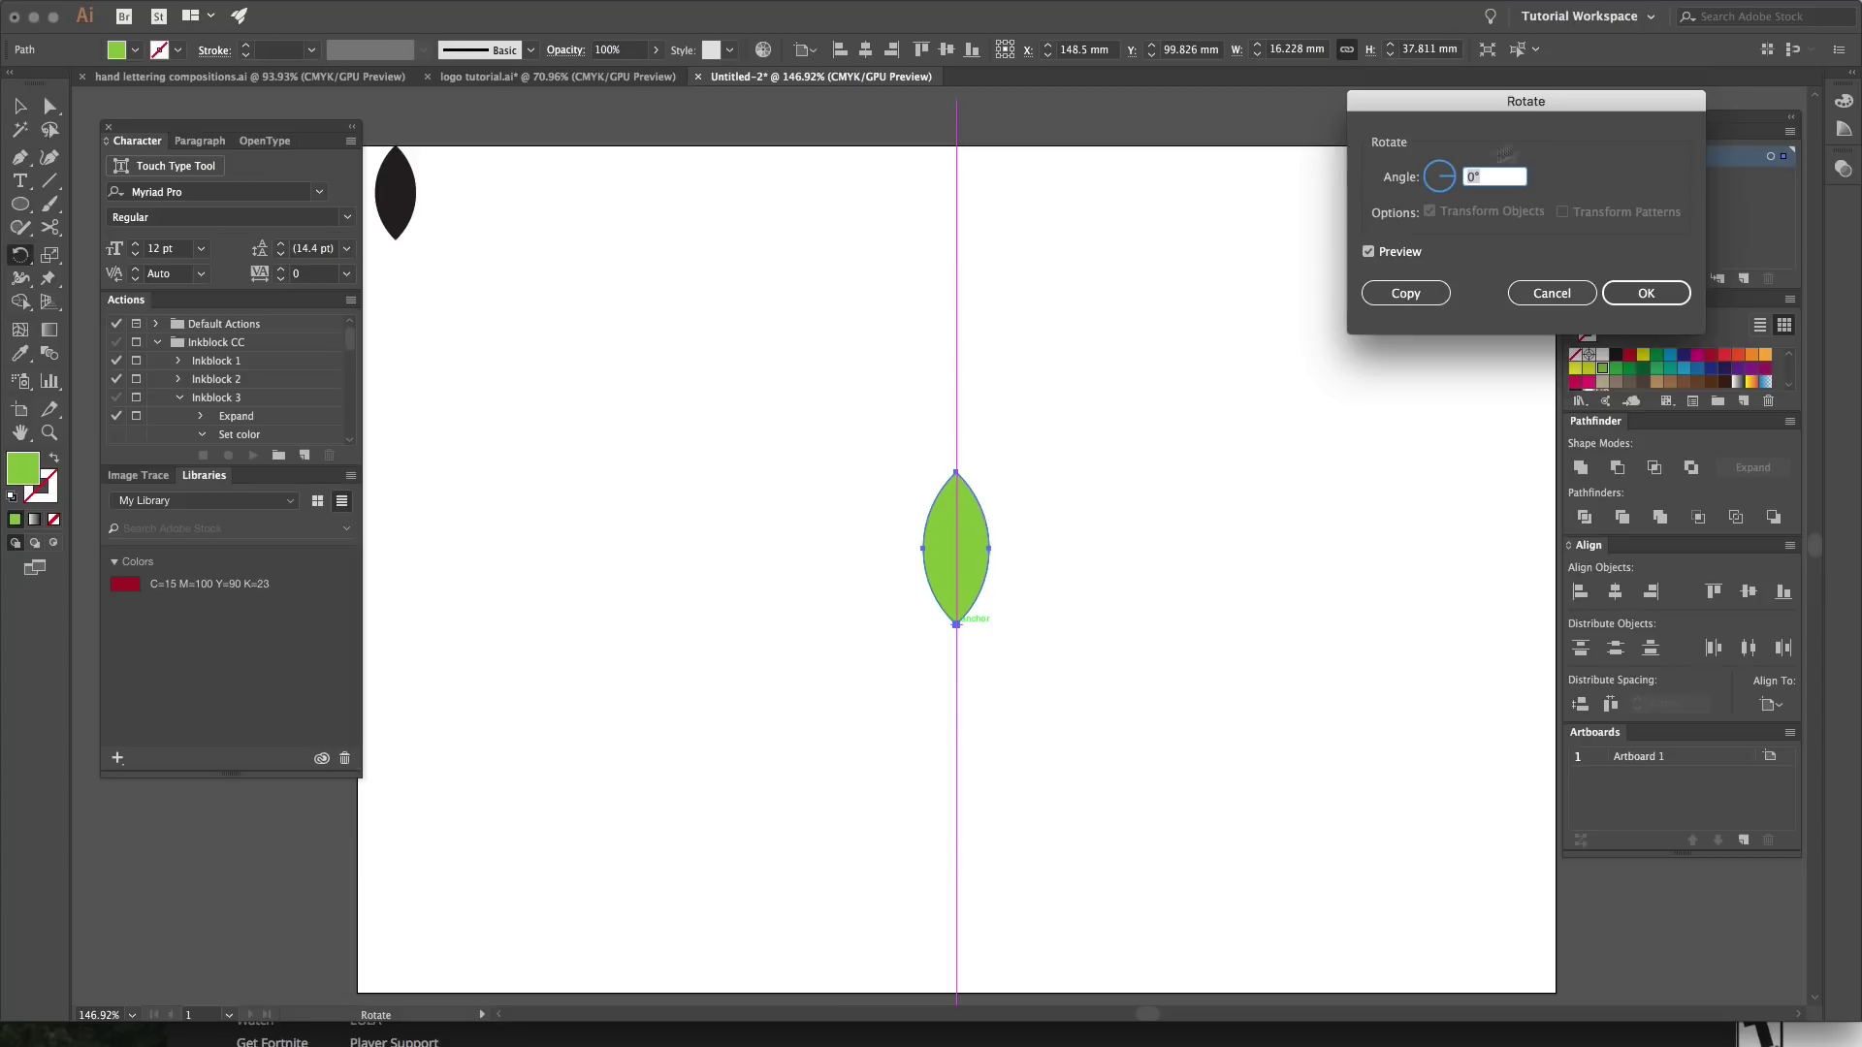
pyautogui.moveTo(1530, 107); pyautogui.dragTo(1288, 302)
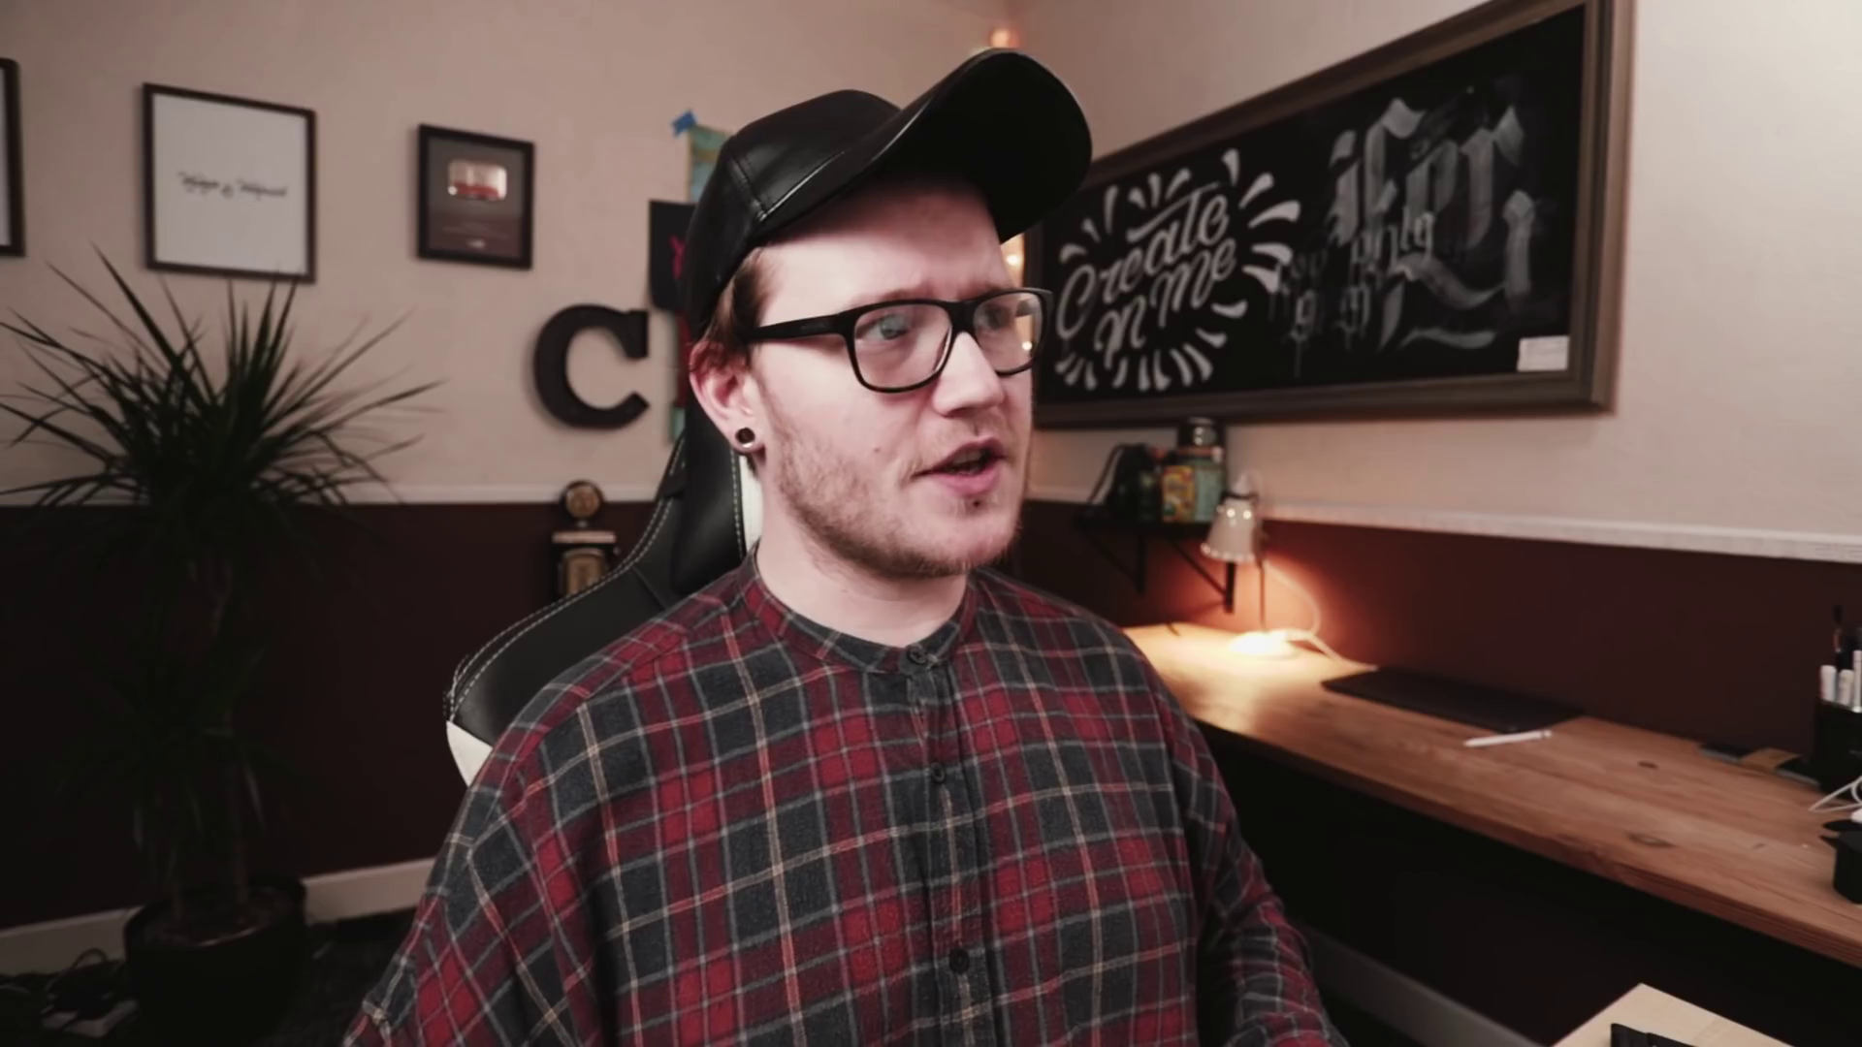
pyautogui.write('-30')
pyautogui.press('Tab')
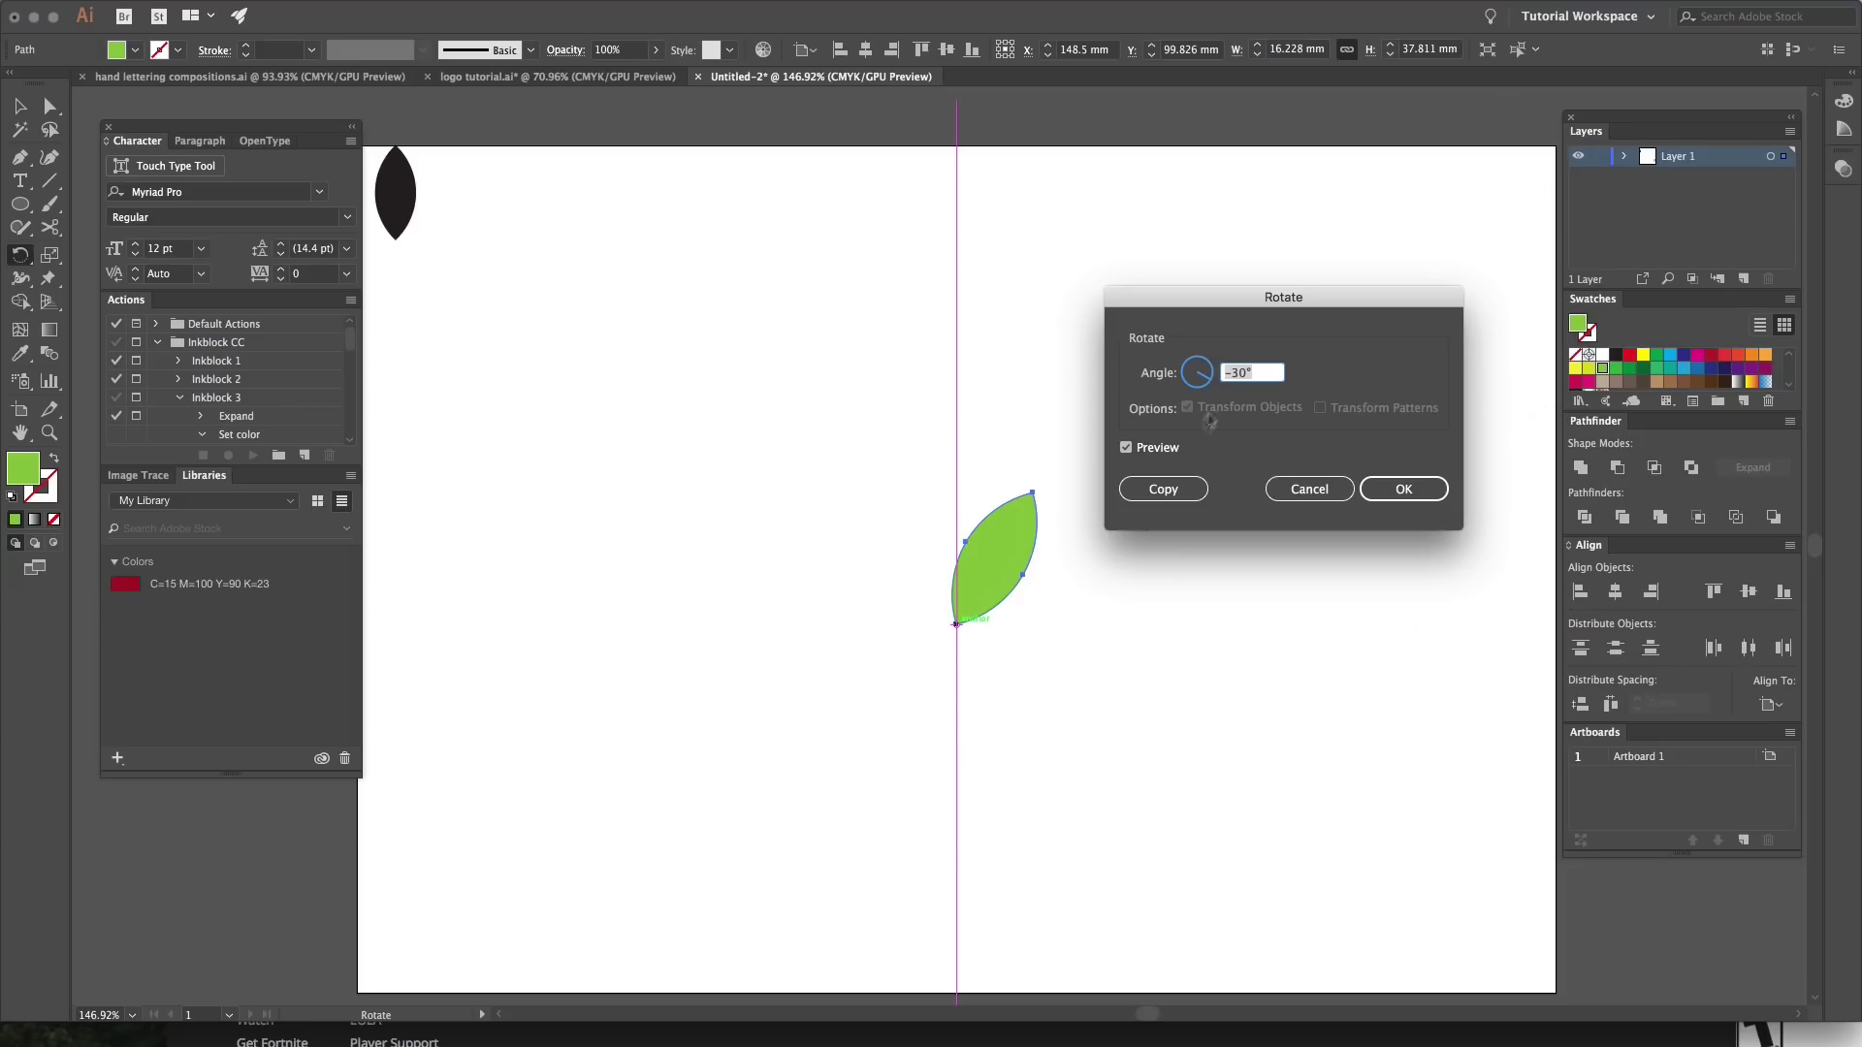
pyautogui.click(1163, 488)
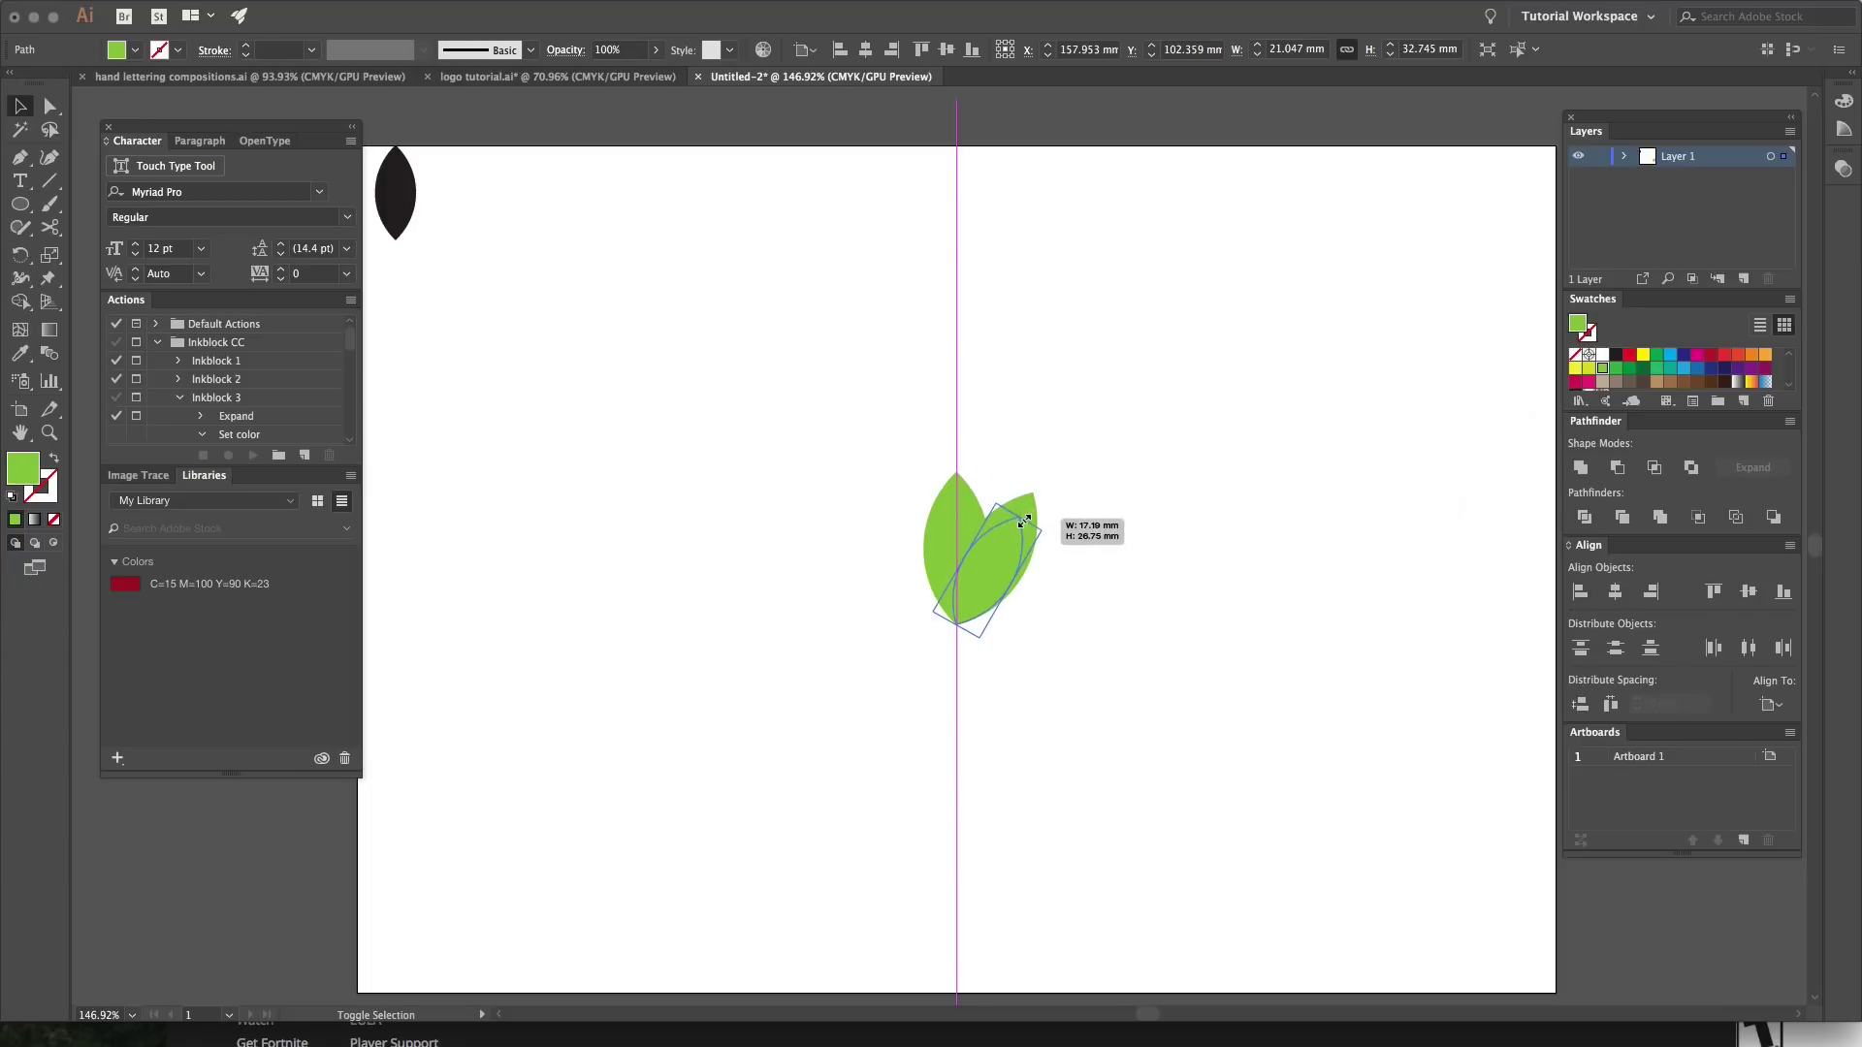
# Step: Shrink the rotated leaf copy to about 21 by 26 mm and tilt it slightly further about its base point
pyautogui.click(1098, 535)
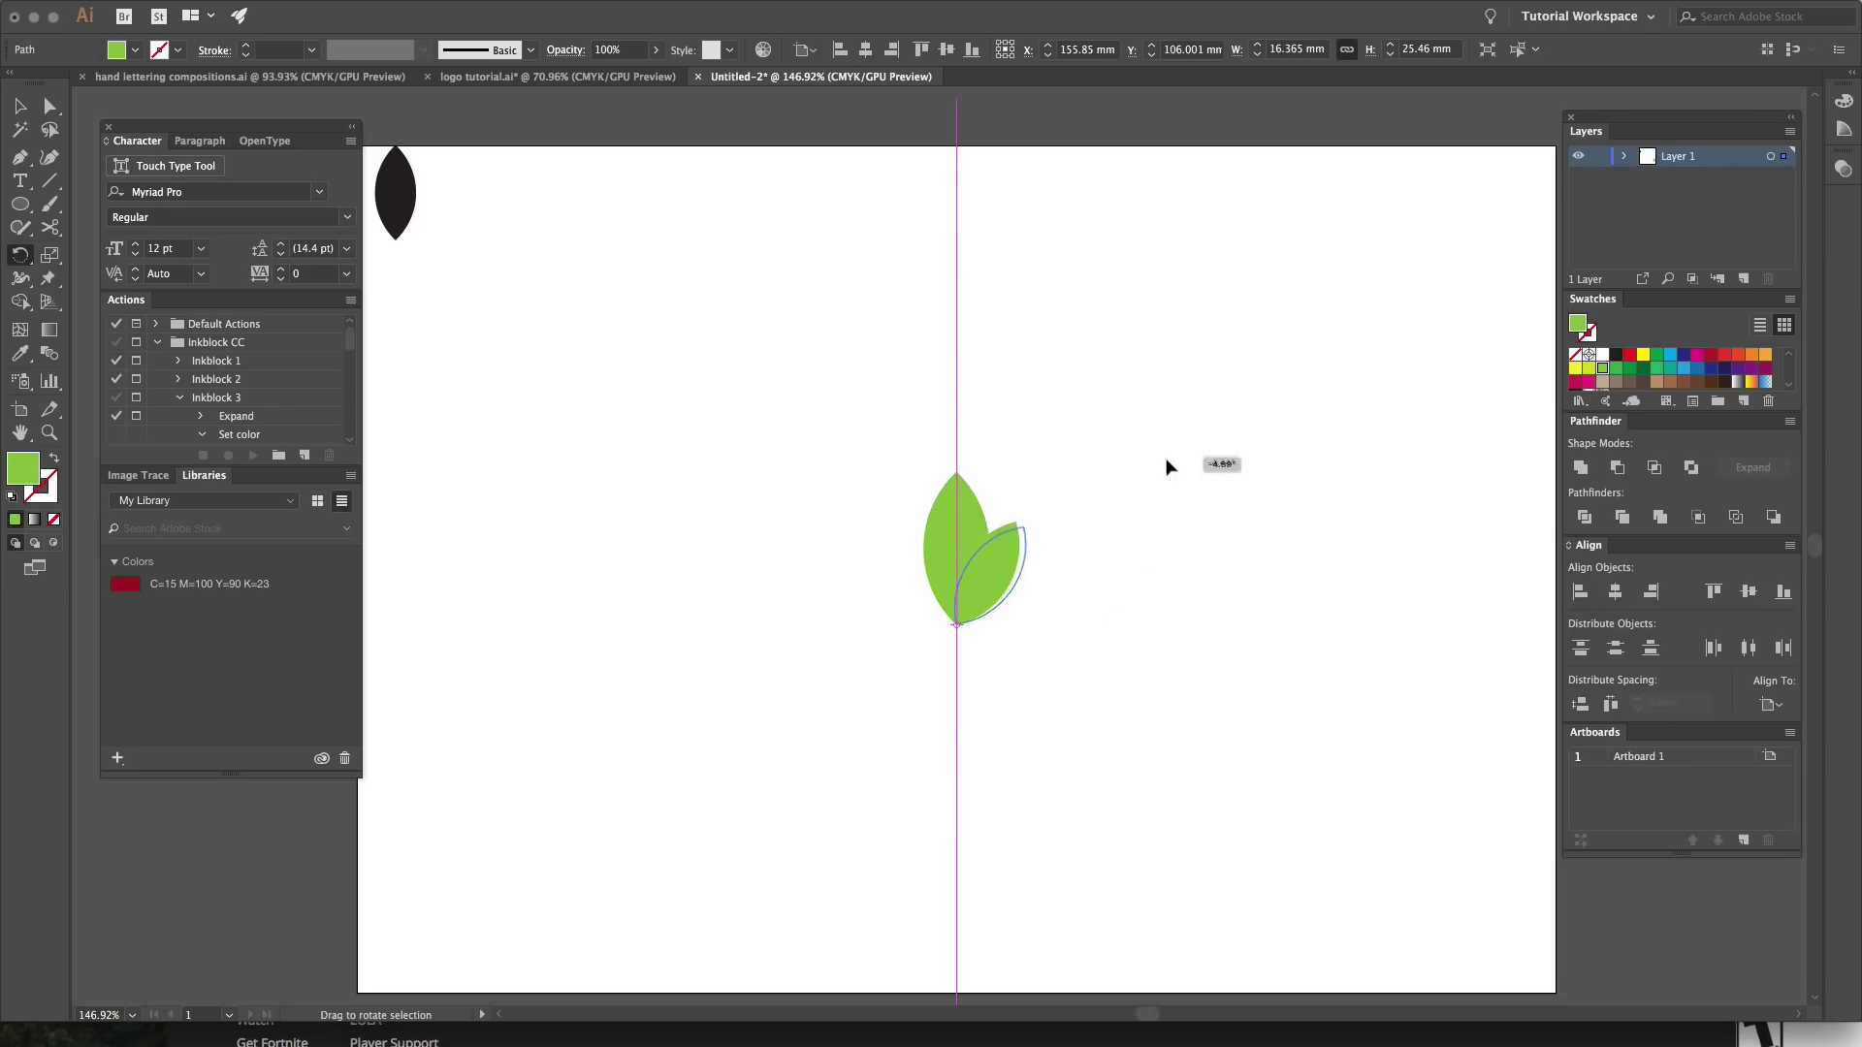
pyautogui.press('v')
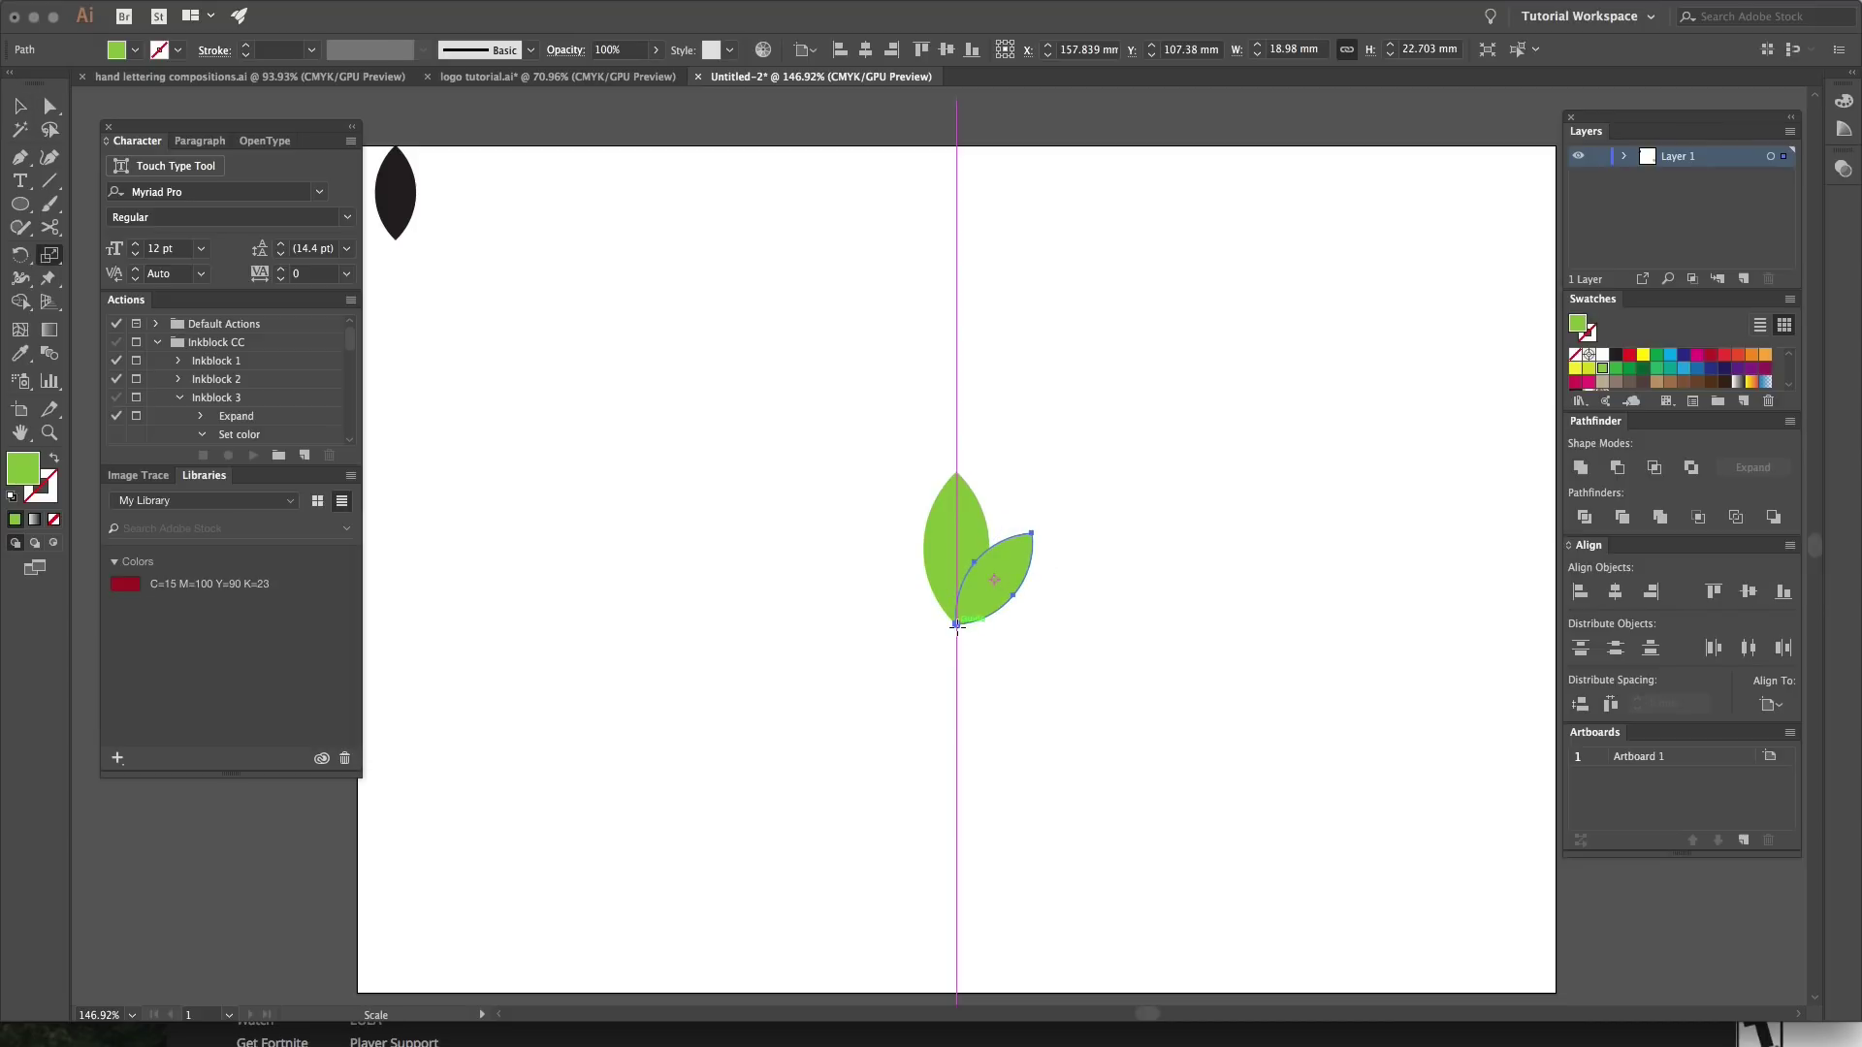
pyautogui.moveTo(1130, 506); pyautogui.dragTo(1142, 495)
pyautogui.press('v')
pyautogui.click(1130, 520)
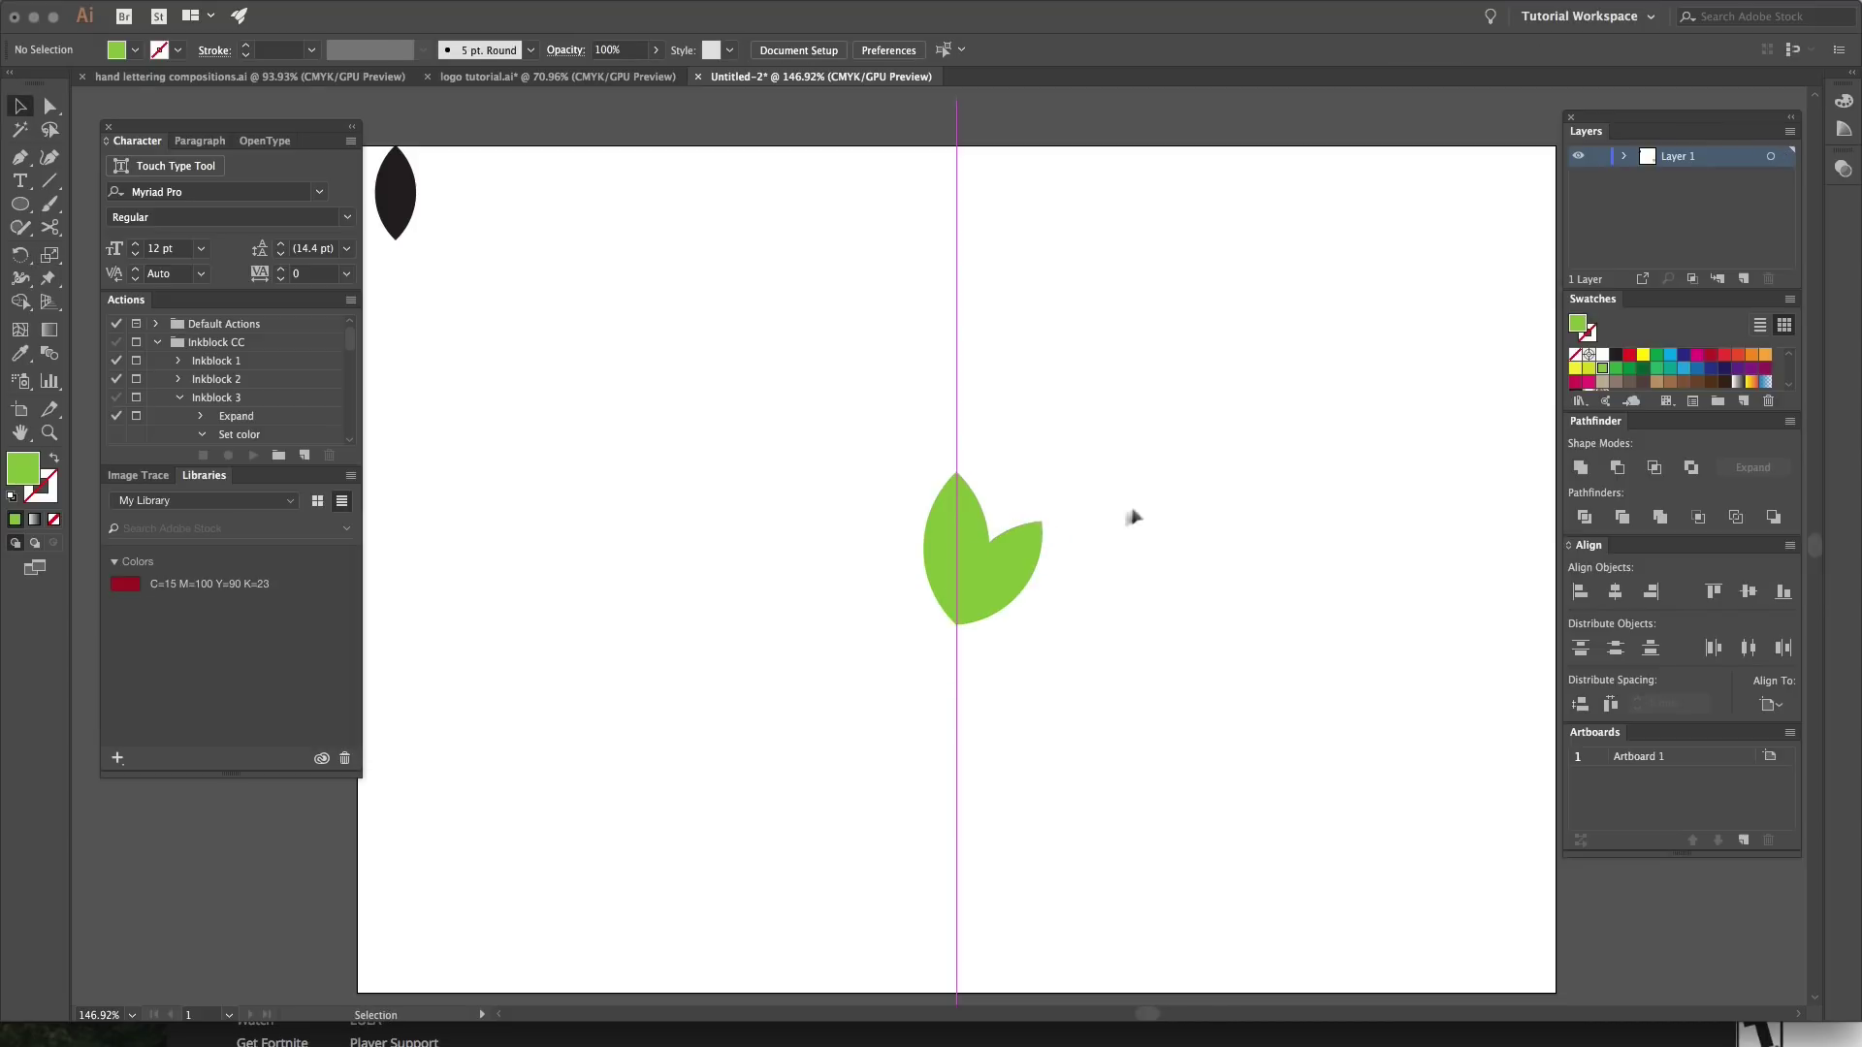
# Step: Set the blend mode of both green leaves to Multiply
pyautogui.click(1009, 592)
pyautogui.moveTo(1120, 620); pyautogui.dragTo(854, 475)
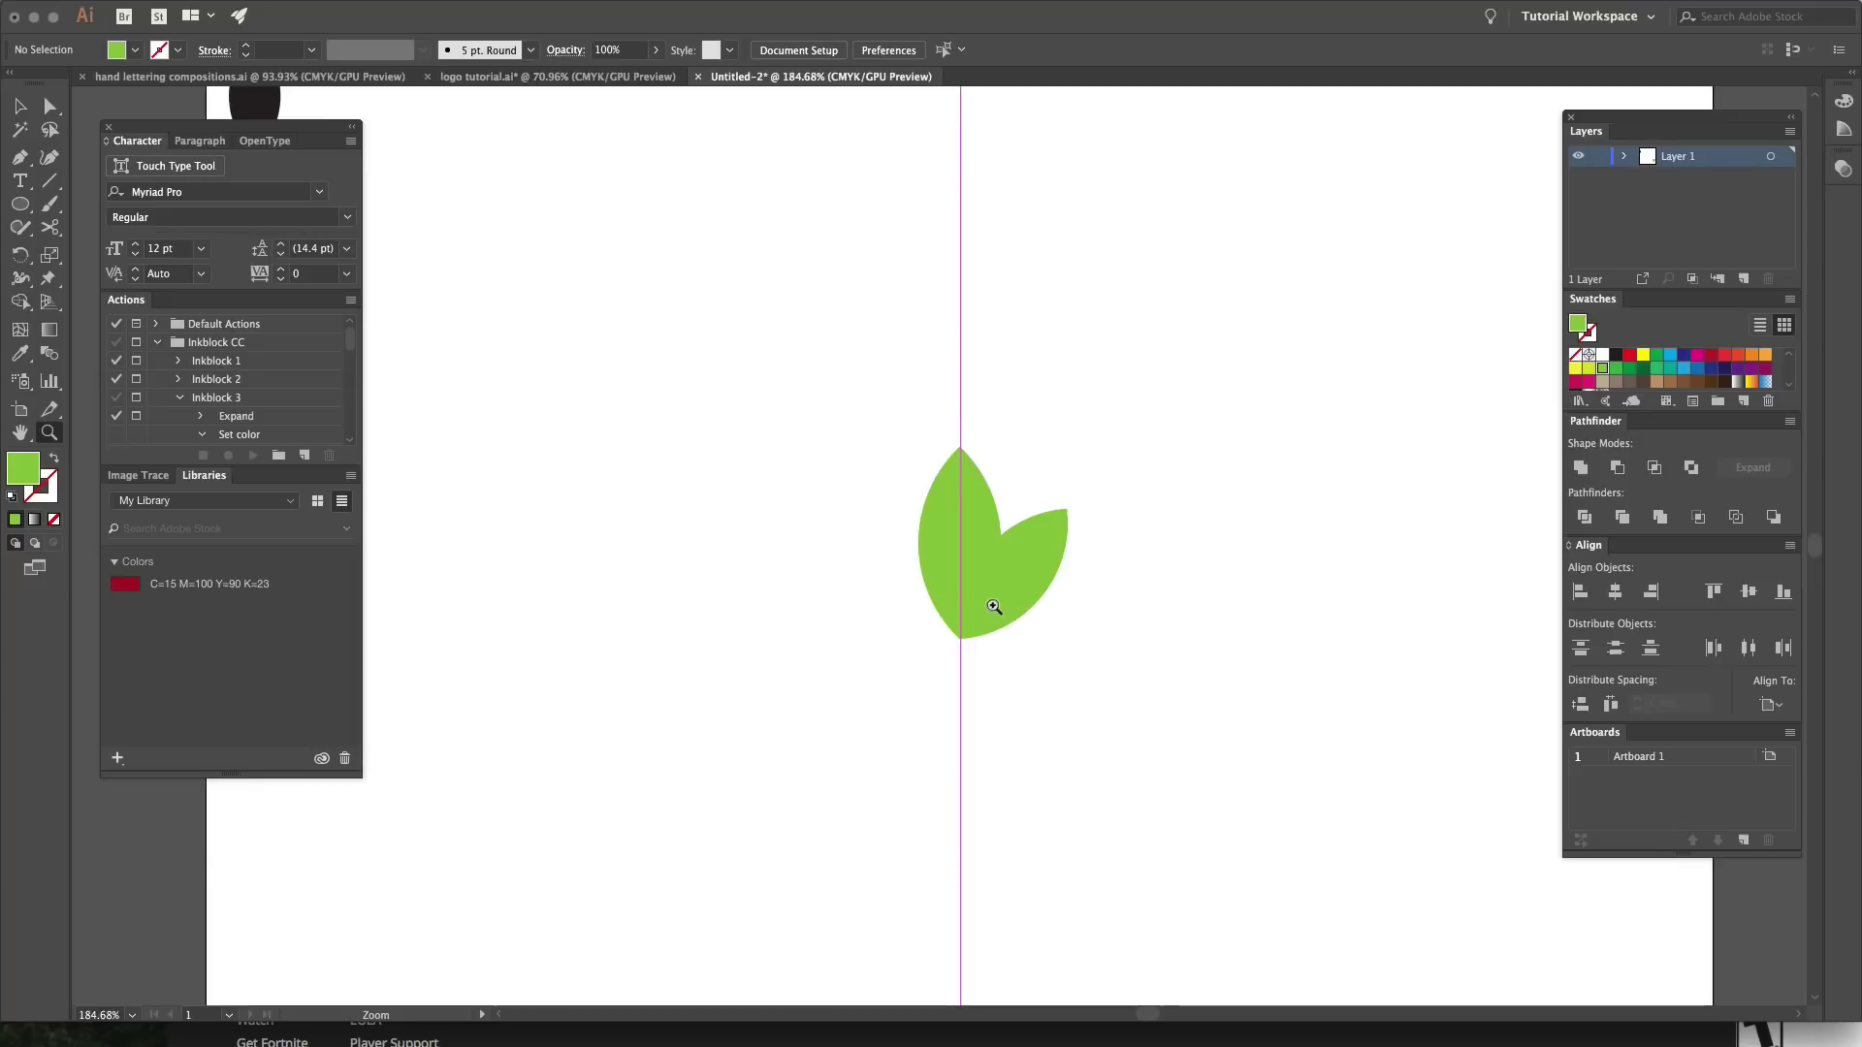
pyautogui.moveTo(989, 605); pyautogui.dragTo(955, 668)
pyautogui.press('v')
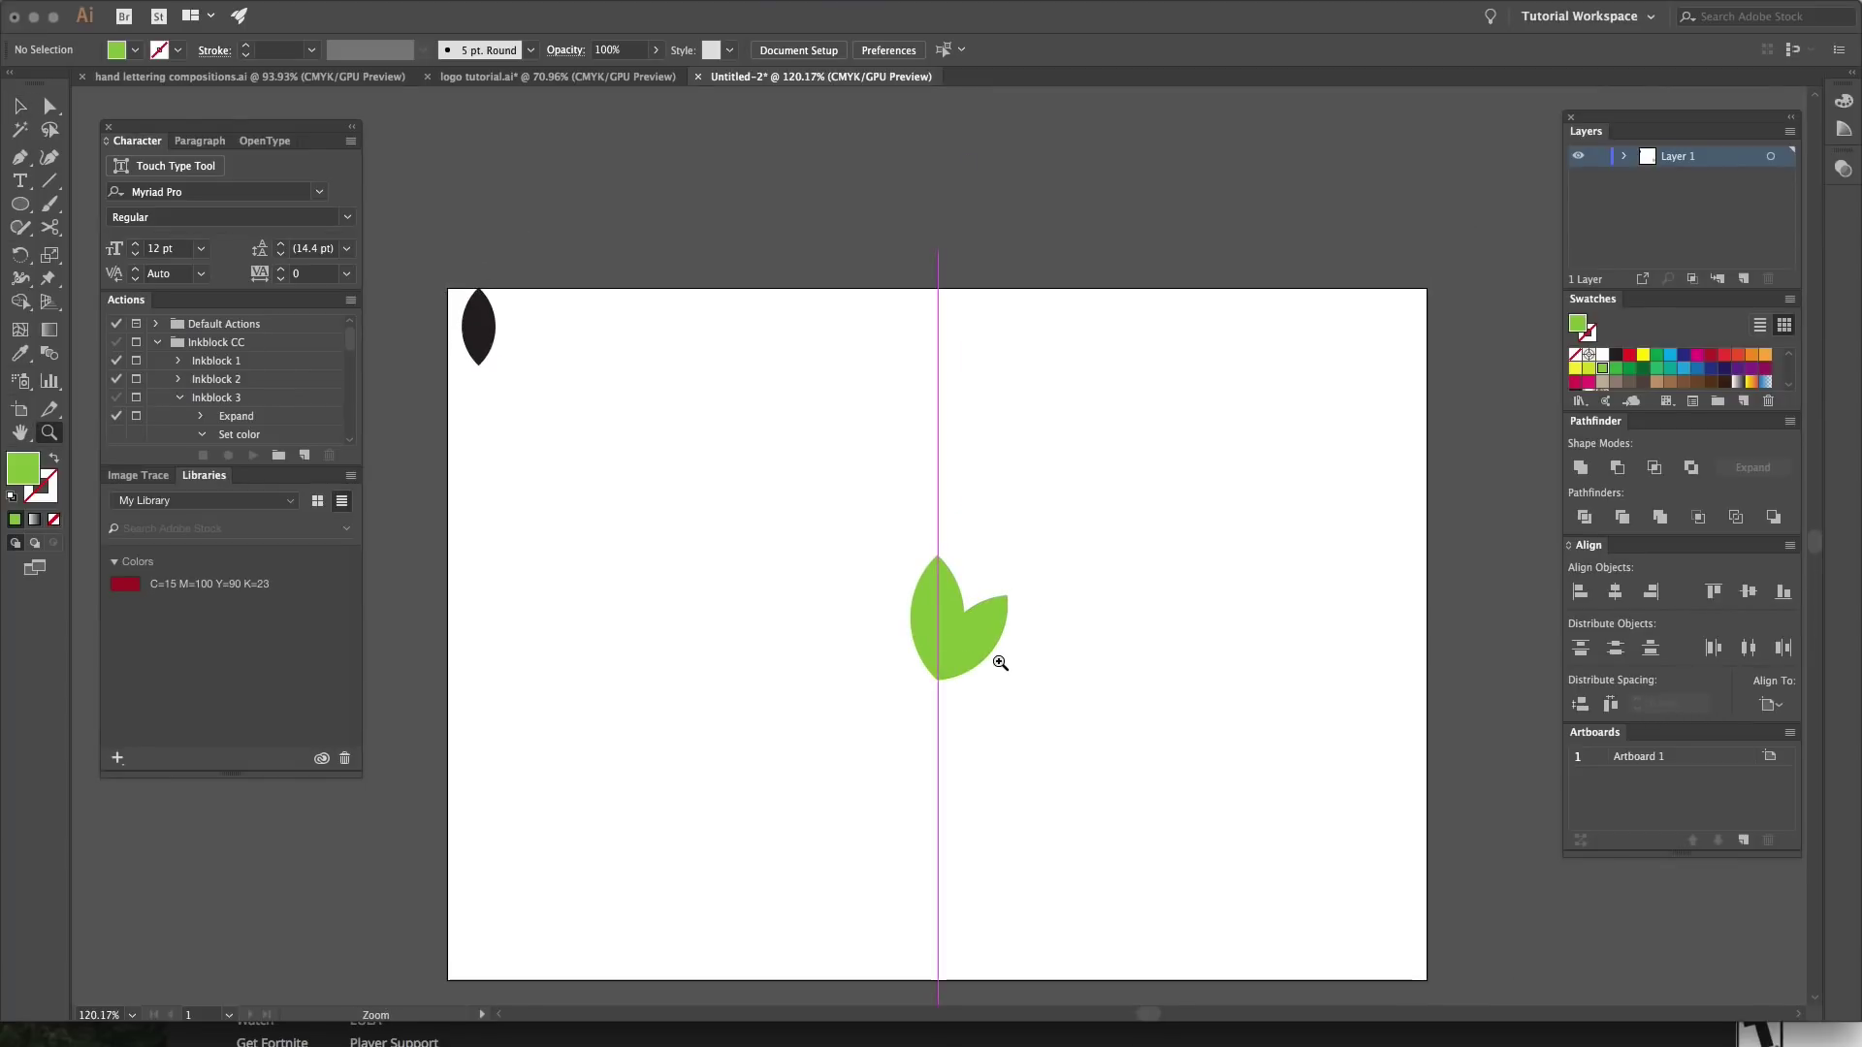
pyautogui.click(1000, 663)
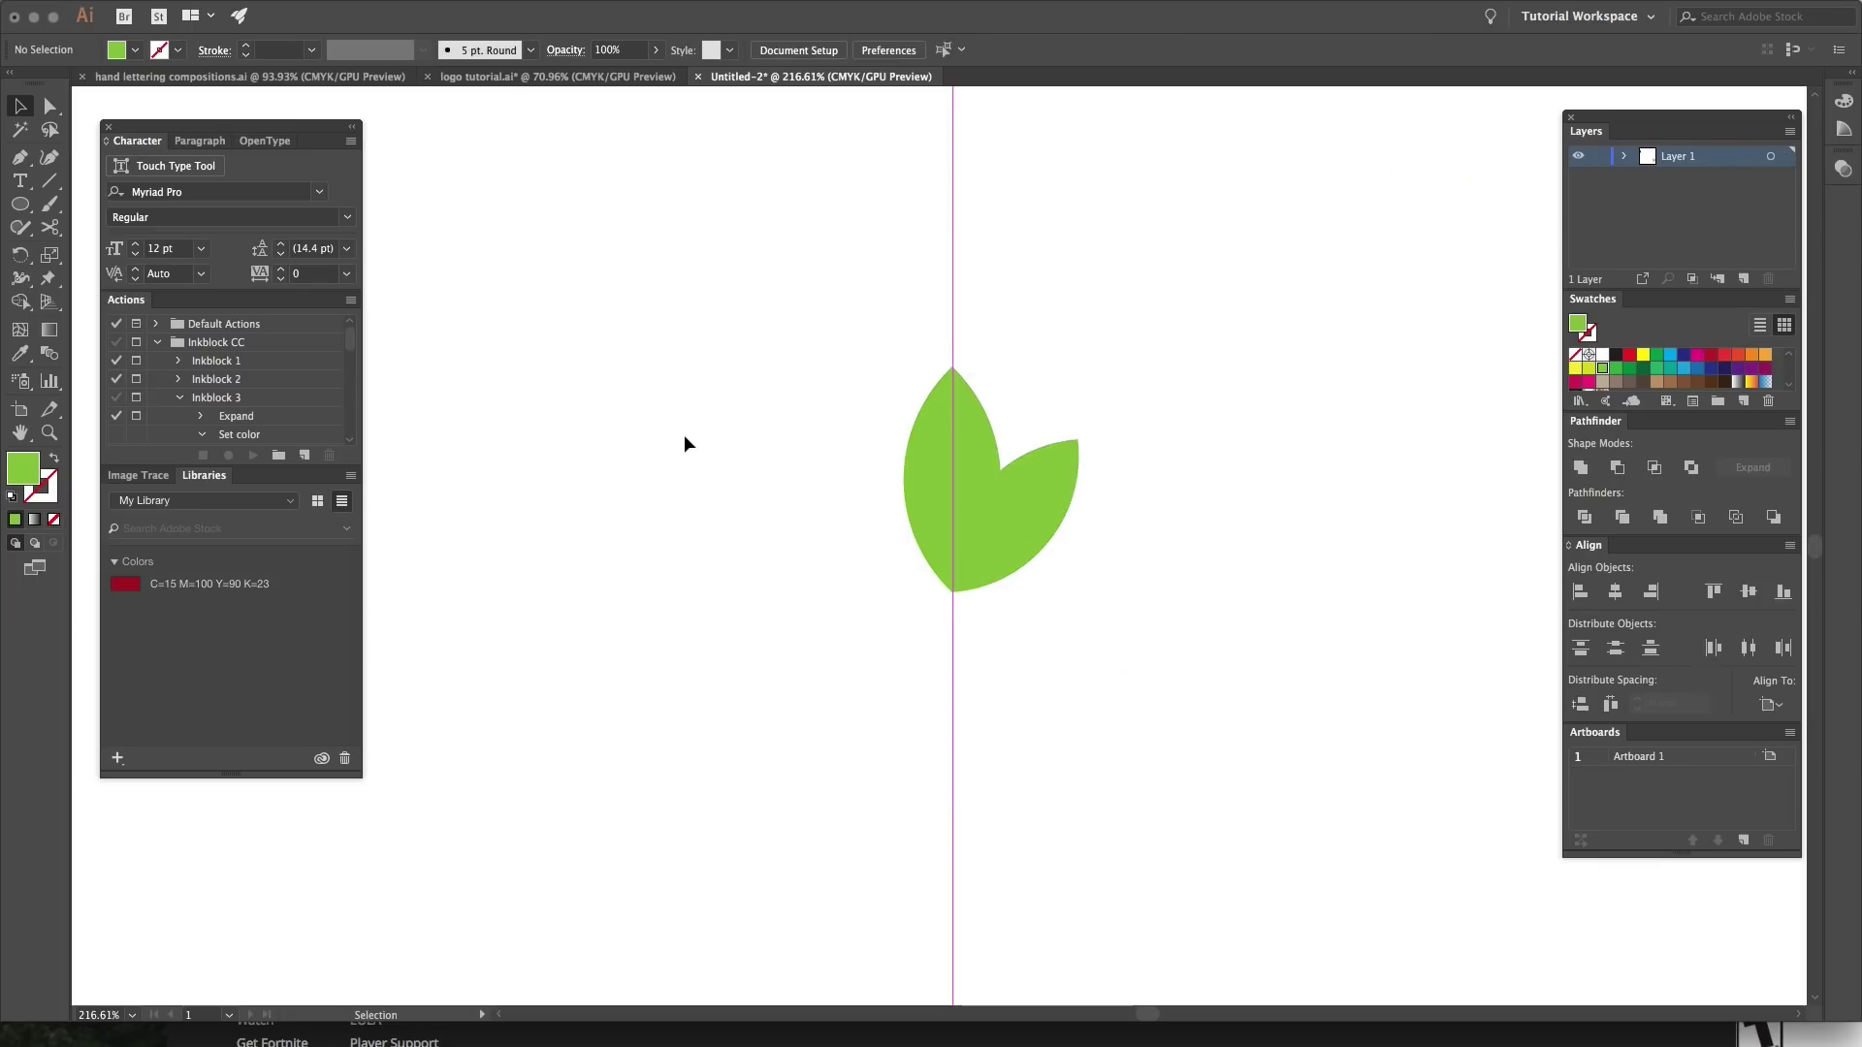
pyautogui.moveTo(644, 320); pyautogui.dragTo(1143, 596)
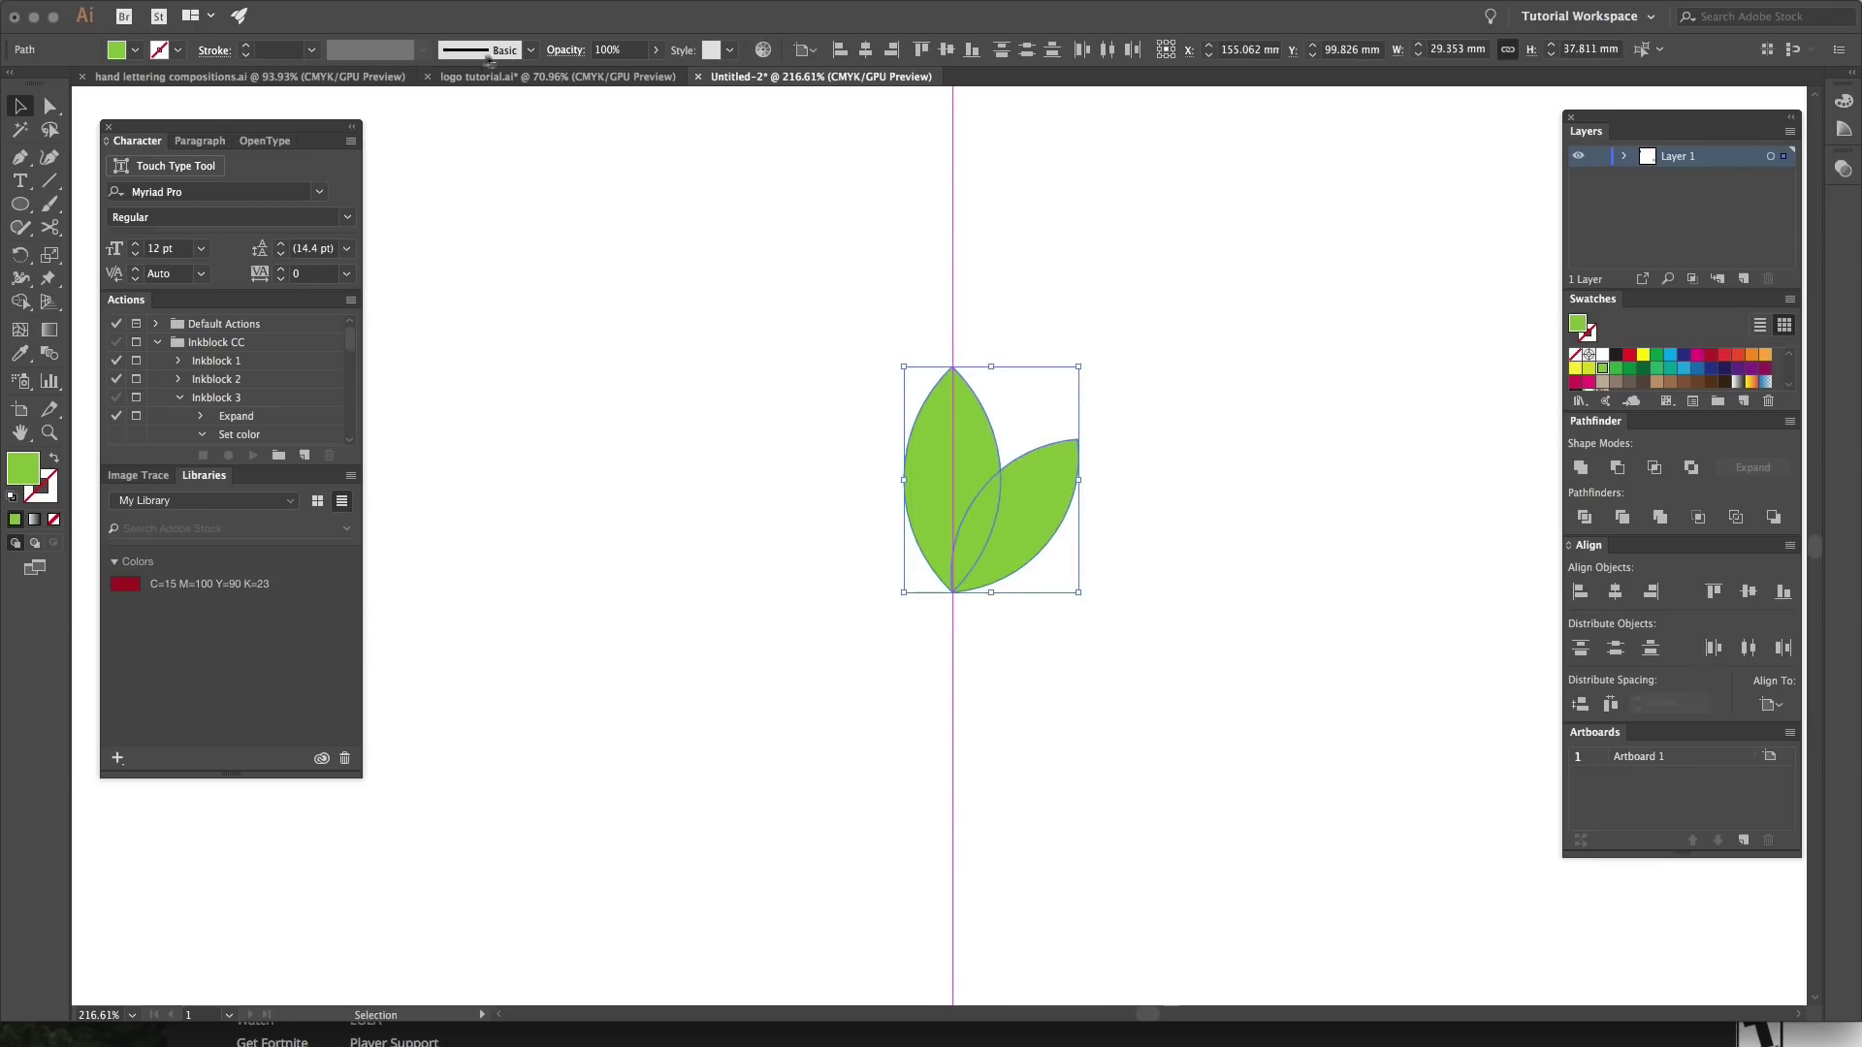
pyautogui.click(569, 50)
pyautogui.click(407, 83)
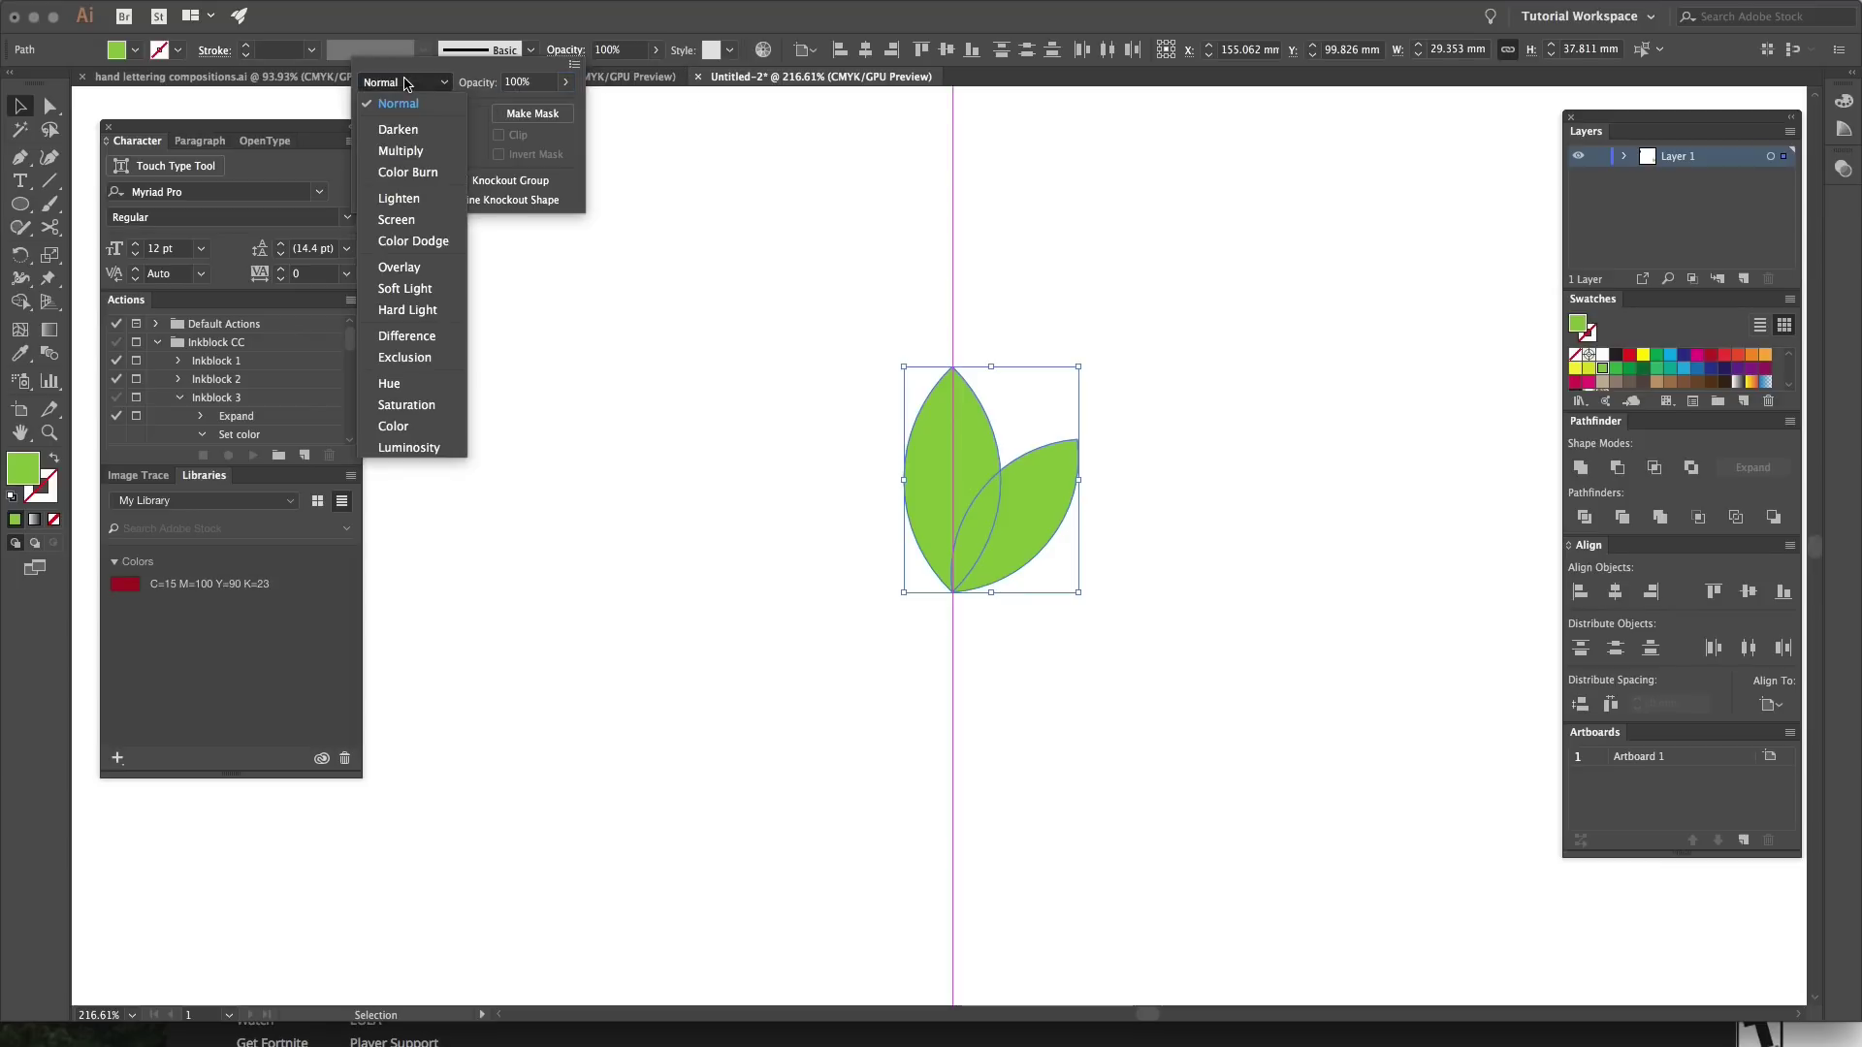
pyautogui.click(415, 151)
# Step: Create a copy of the side leaf rotated about 30° clockwise around the shared base point
pyautogui.moveTo(977, 498); pyautogui.dragTo(1230, 520)
pyautogui.click(1022, 521)
pyautogui.moveTo(1023, 523); pyautogui.dragTo(854, 582)
pyautogui.press('z')
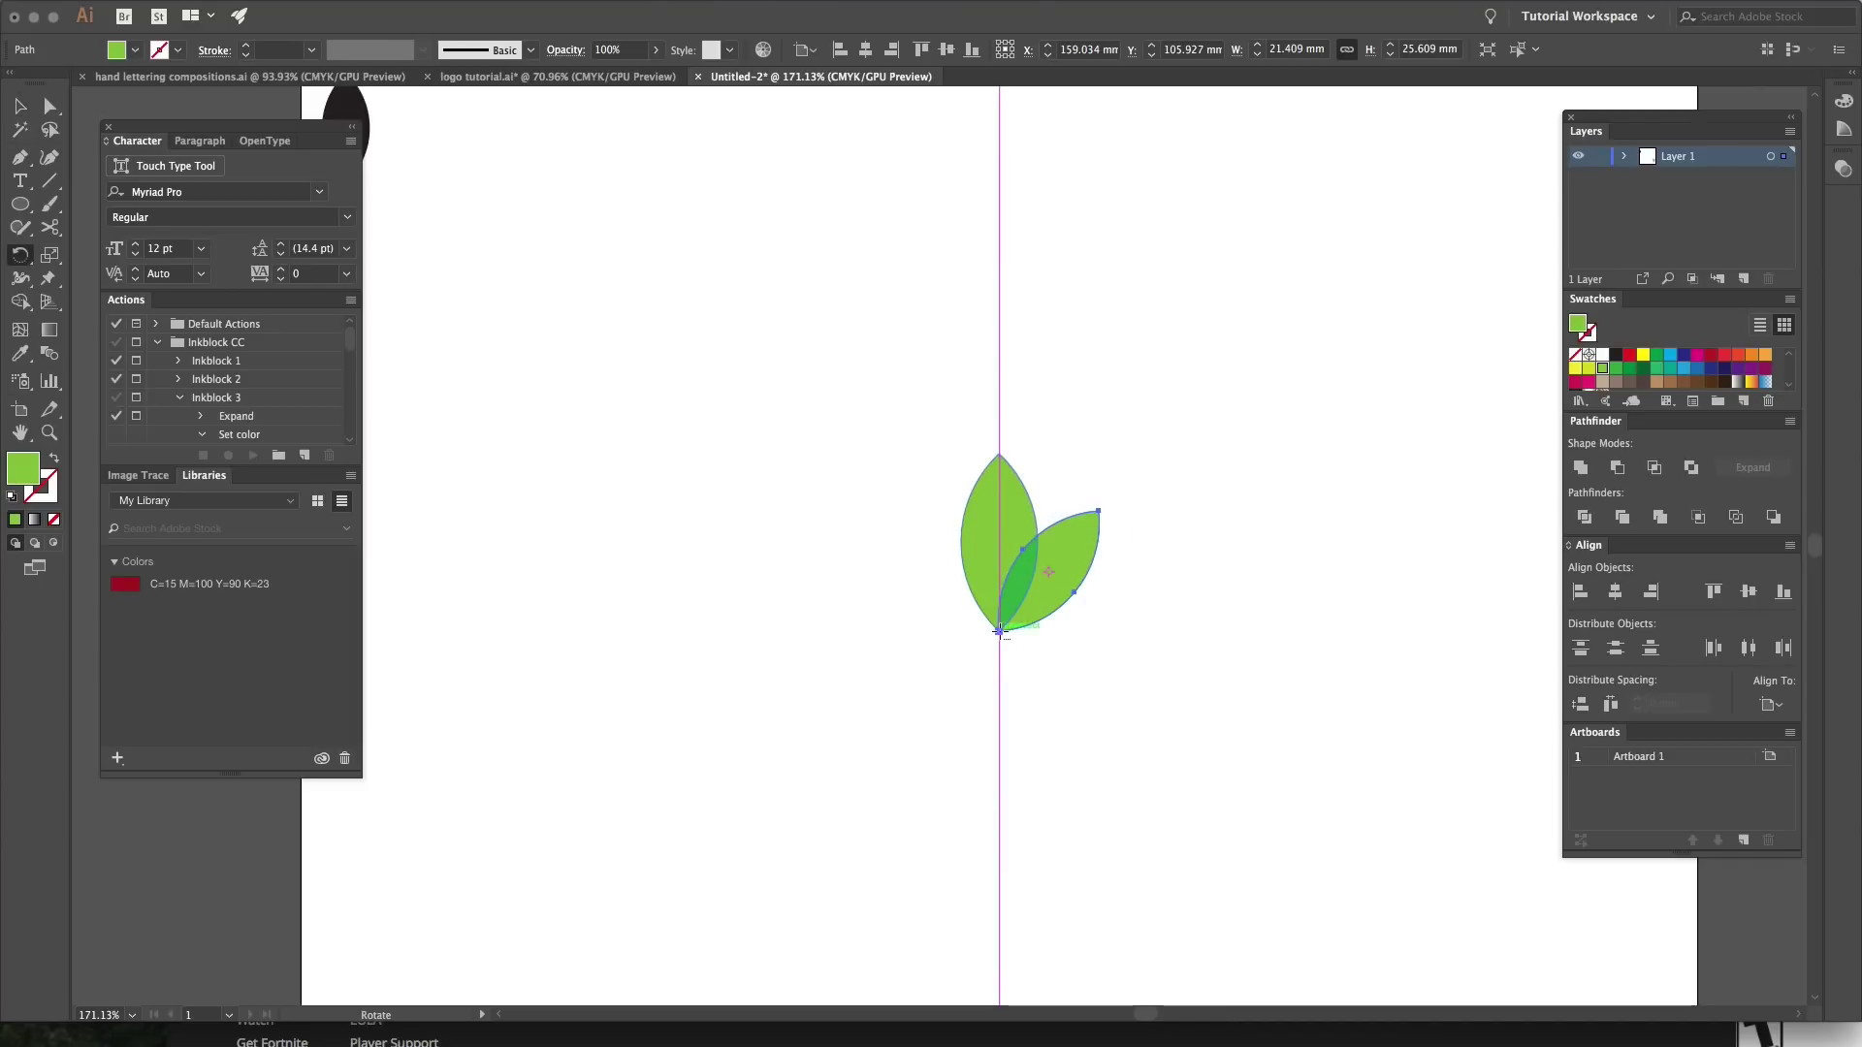
pyautogui.keyDown('alt'); pyautogui.click(999, 632); pyautogui.keyUp('alt')
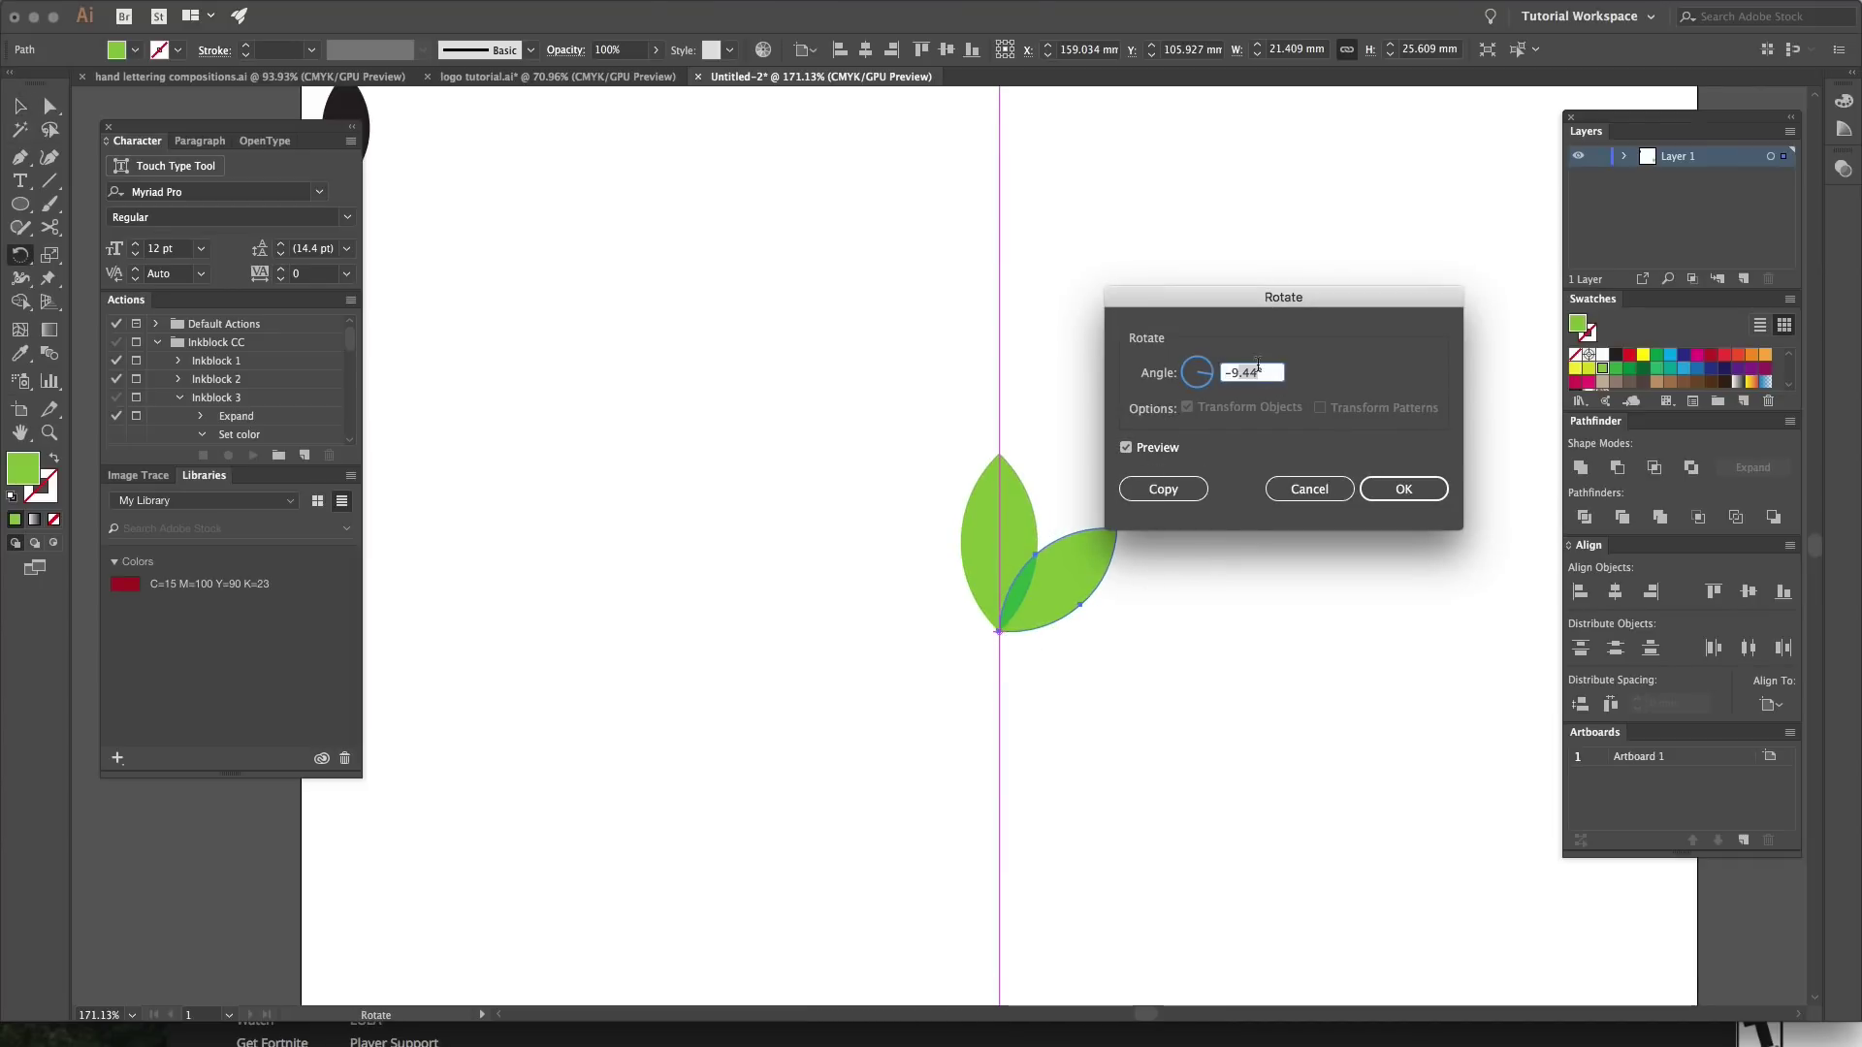
pyautogui.write('0')
pyautogui.press('Tab')
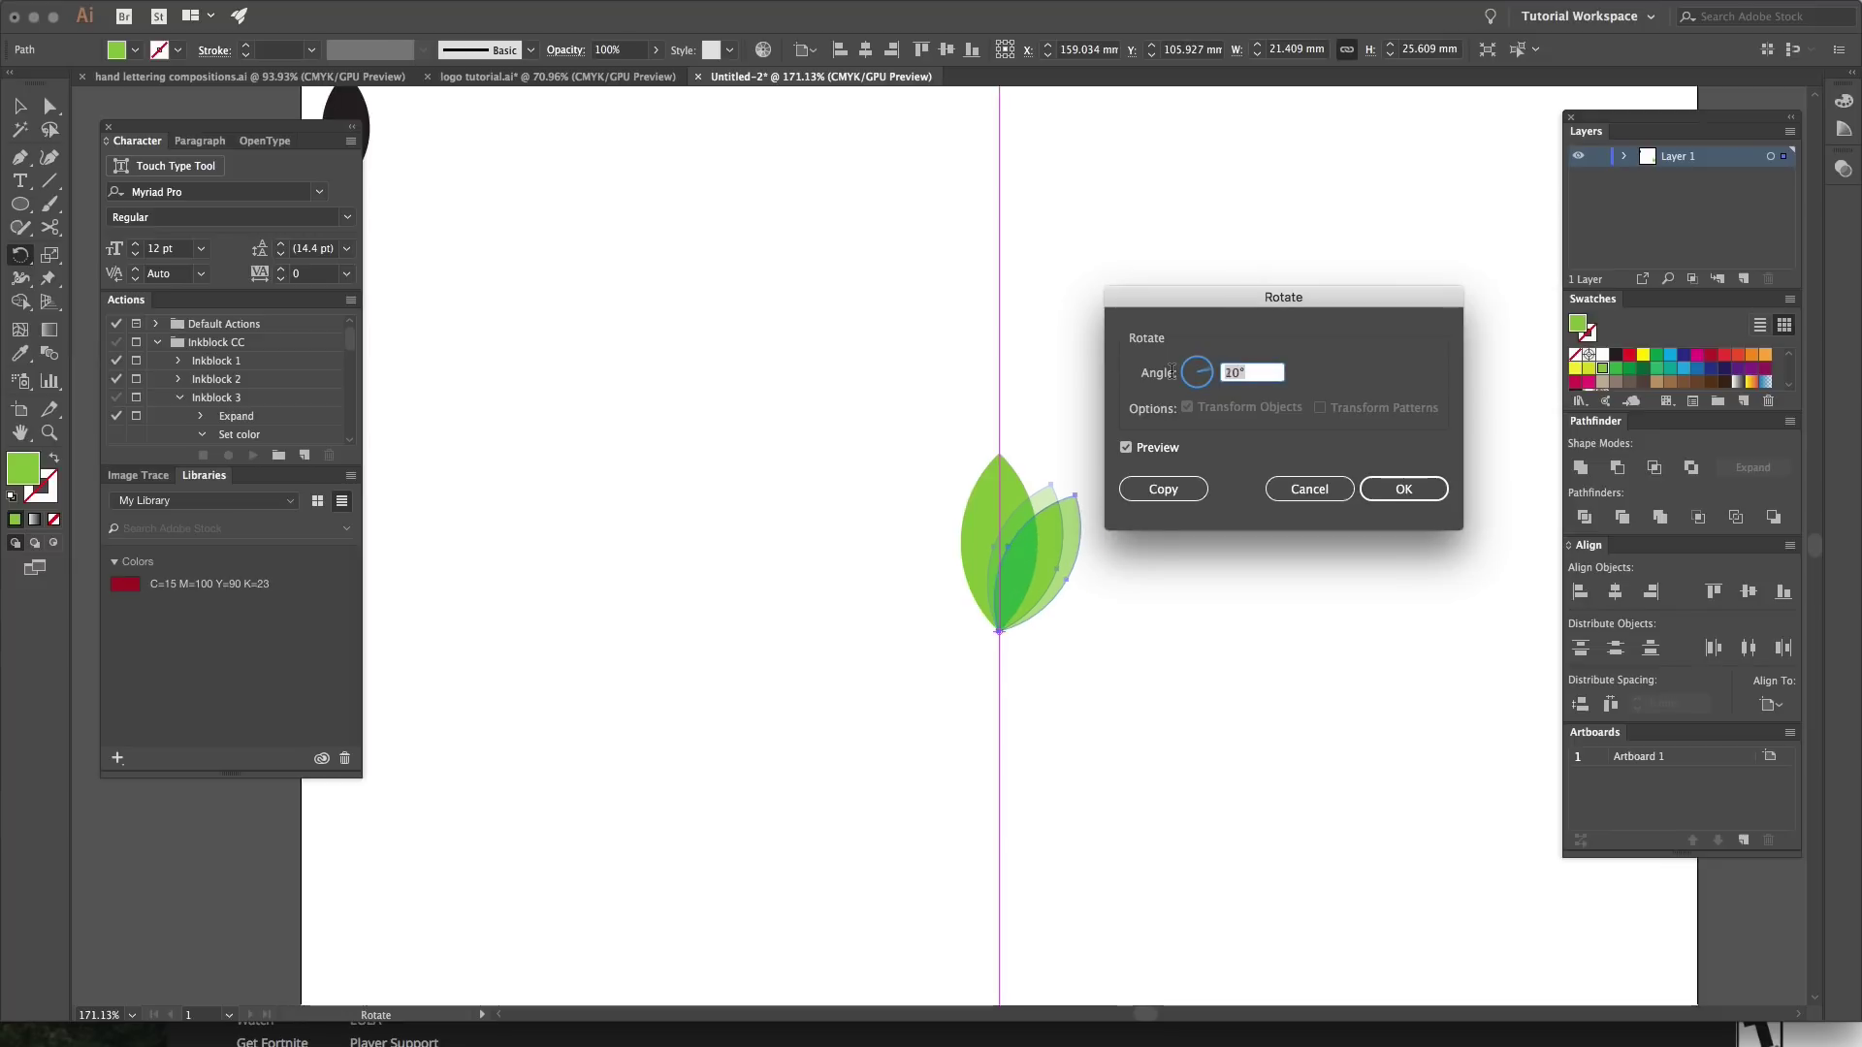
pyautogui.hotkey('shift', 'Down')
pyautogui.hotkey('shift', 'Down')
pyautogui.hotkey('shift', 'Down')
pyautogui.click(1163, 489)
# Step: Scale the lowest leaf copy down to about 27 mm wide, keeping its base on the shared anchor point
pyautogui.press('v')
pyautogui.press('s')
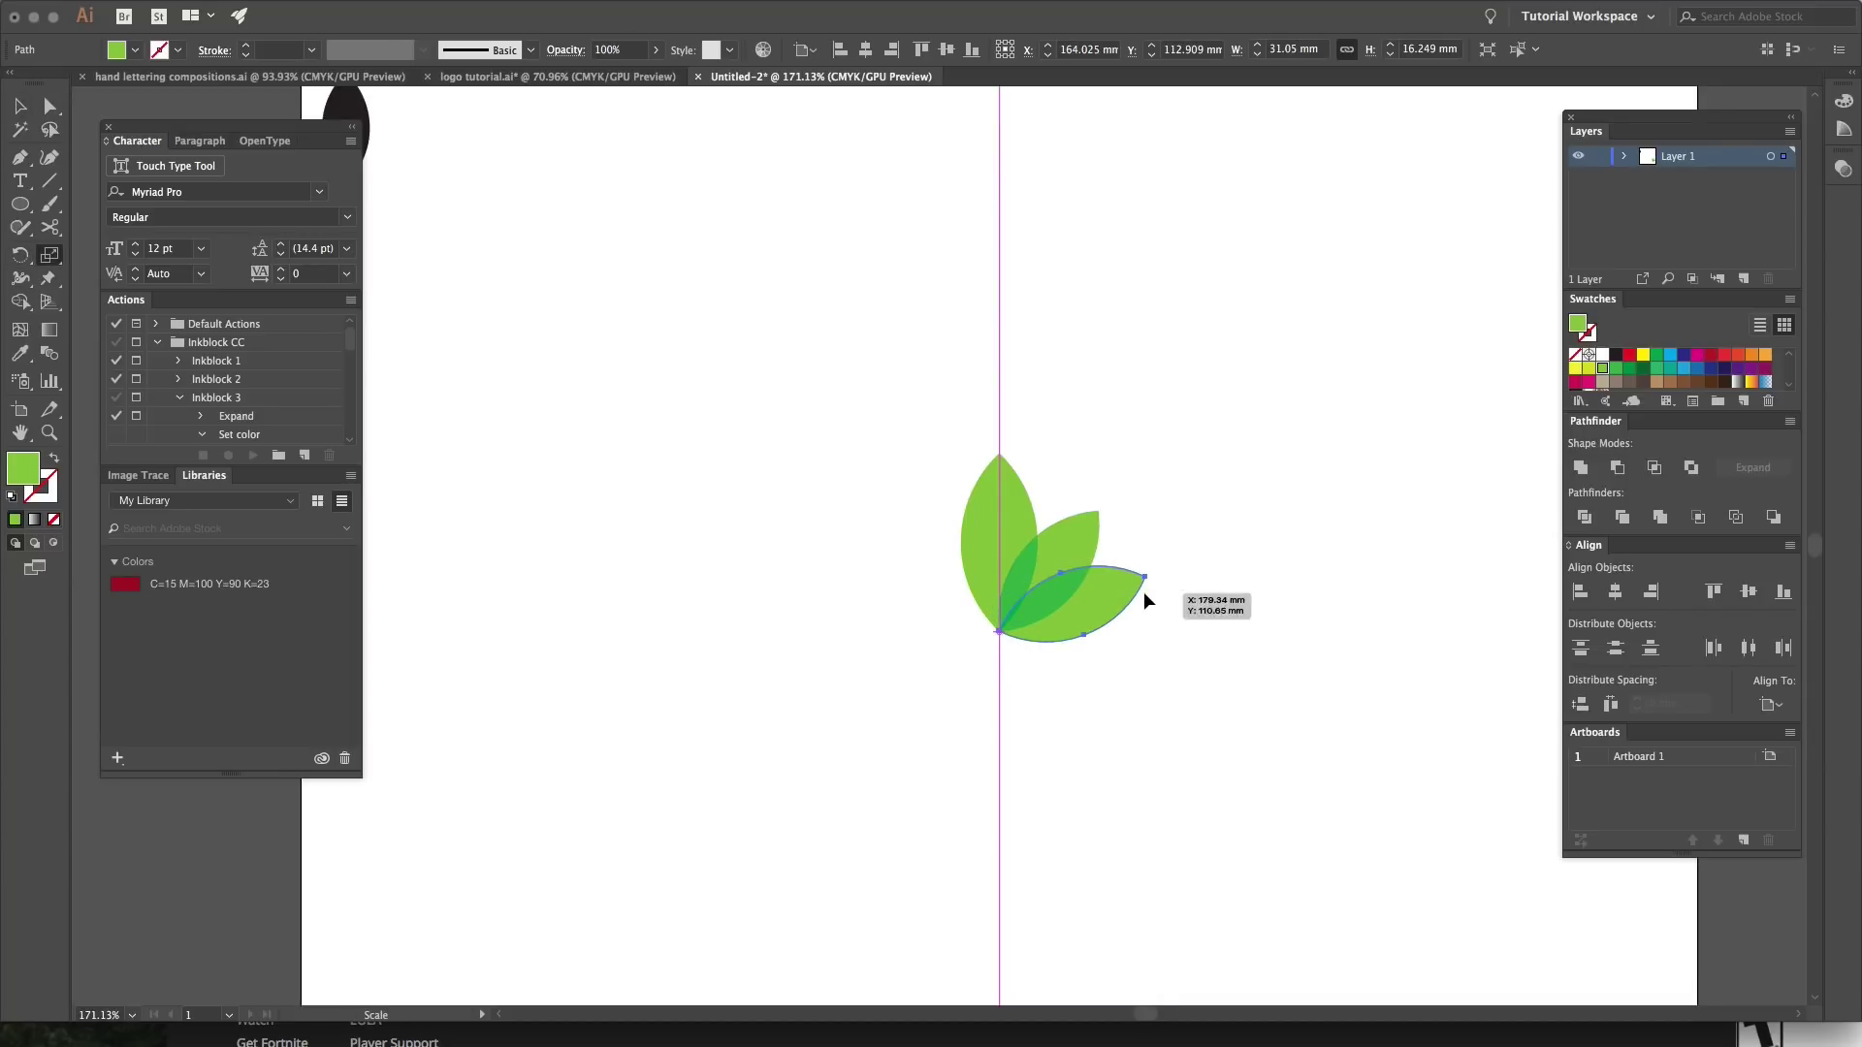
pyautogui.hotkey('ctrl', 'shift', 'a')
pyautogui.press('z')
pyautogui.moveTo(1197, 707); pyautogui.dragTo(1156, 687)
pyautogui.press('v')
pyautogui.click(1090, 696)
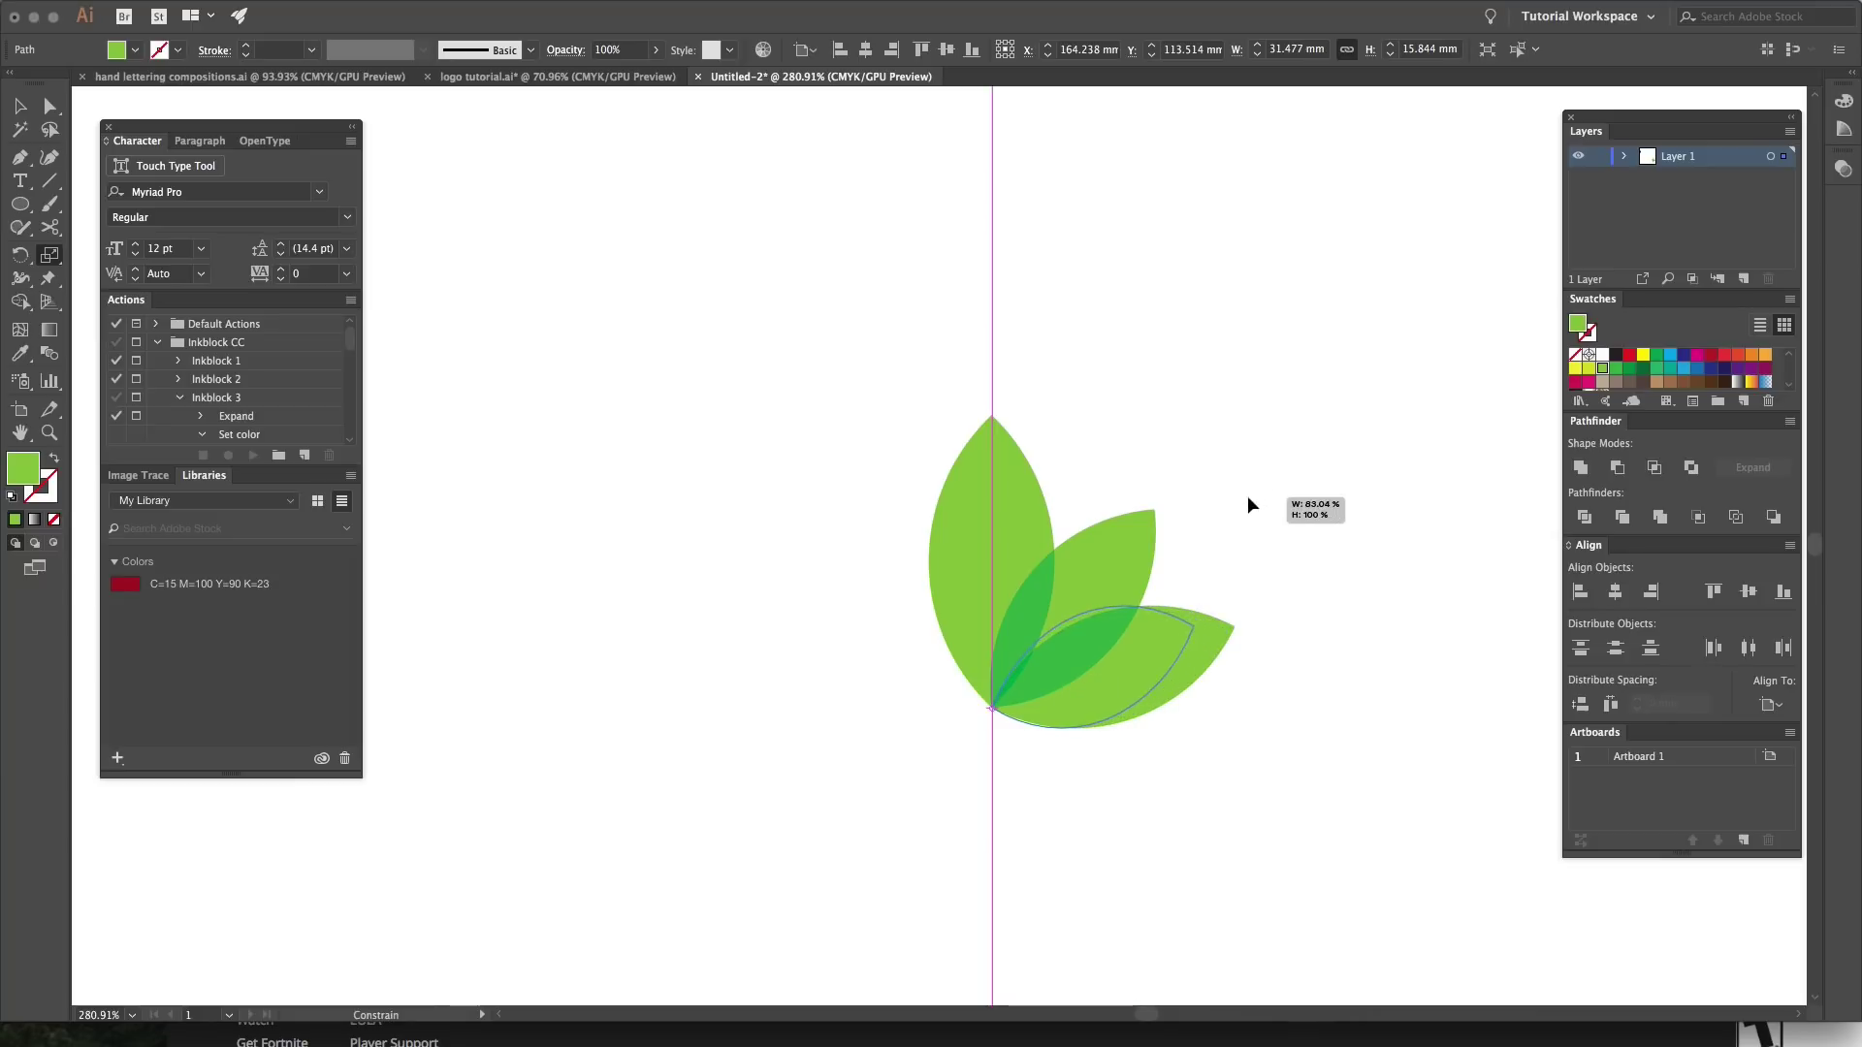
pyautogui.hotkey('ctrl', 'shift', 'a')
pyautogui.press('v')
pyautogui.moveTo(1300, 586); pyautogui.dragTo(1194, 597)
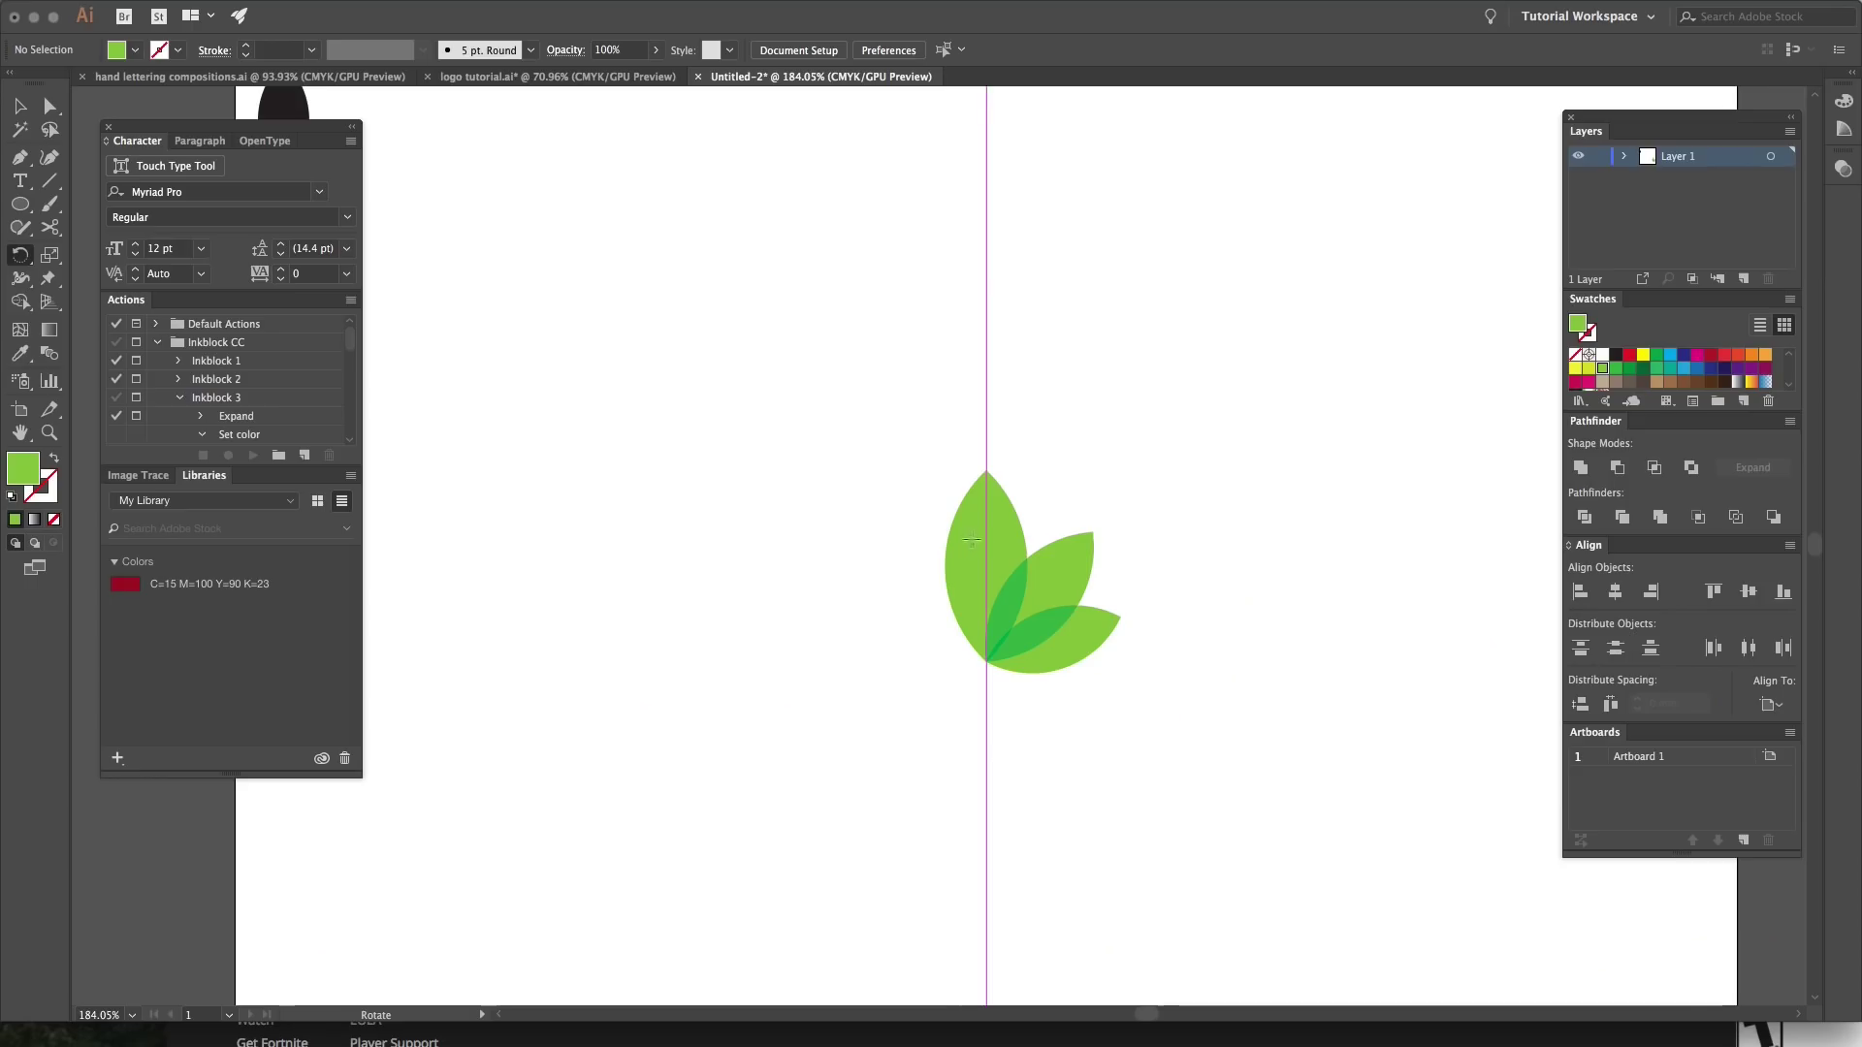
# Step: Try rotating and rescaling the centre leaf about its bottom anchor point, restoring its original shape
pyautogui.click(987, 501)
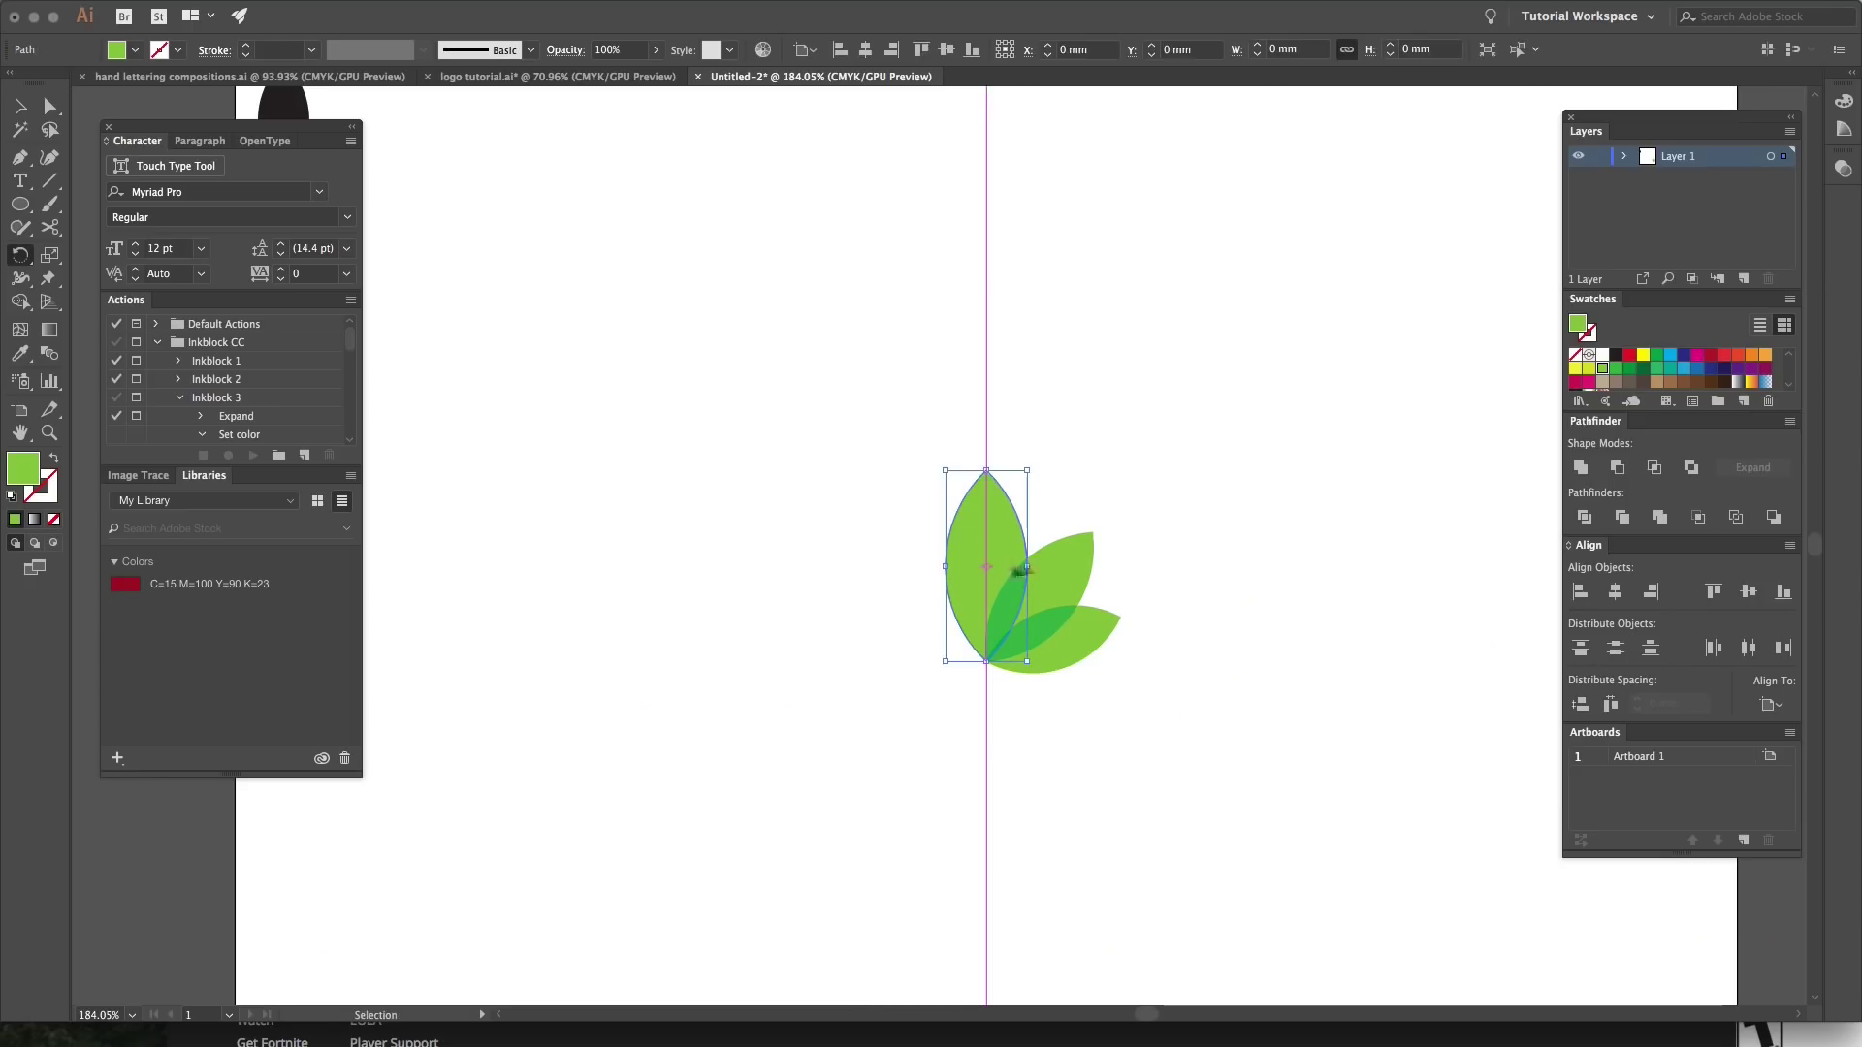
pyautogui.moveTo(1194, 461); pyautogui.dragTo(1238, 607)
pyautogui.hotkey('ctrl', 'z')
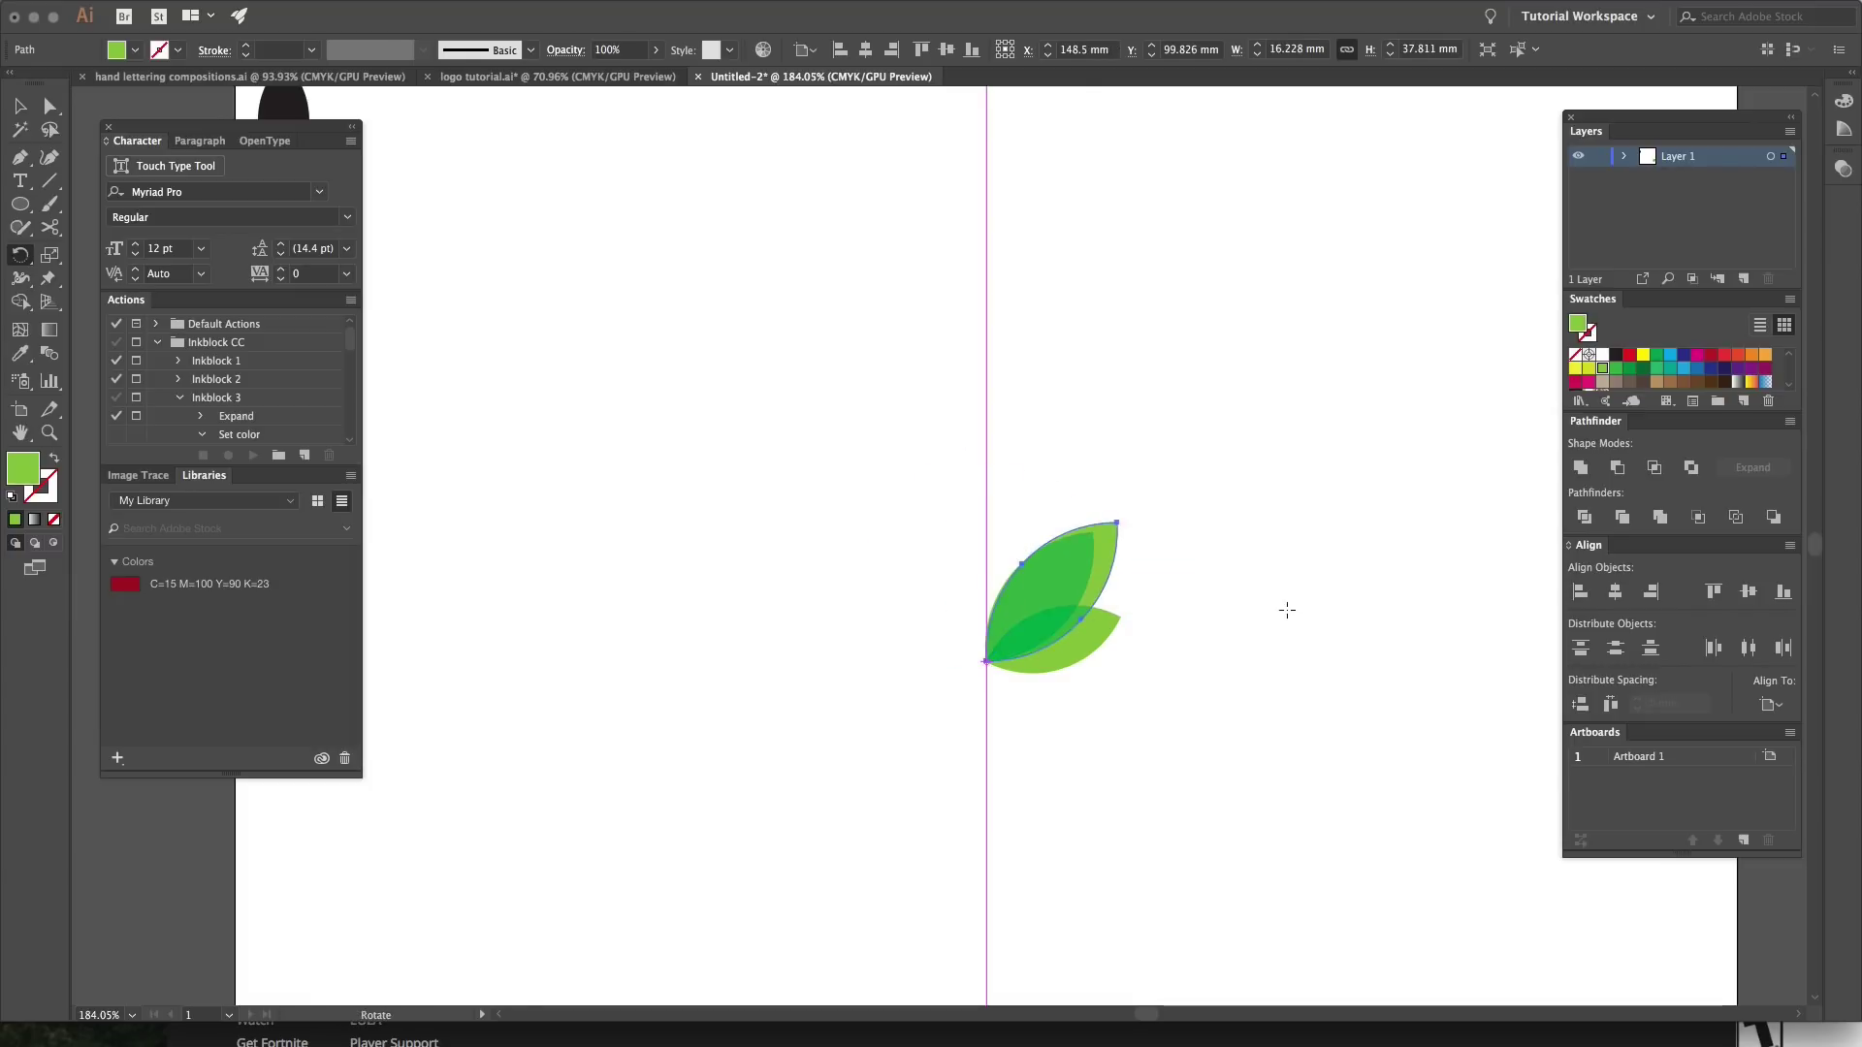
pyautogui.press('s')
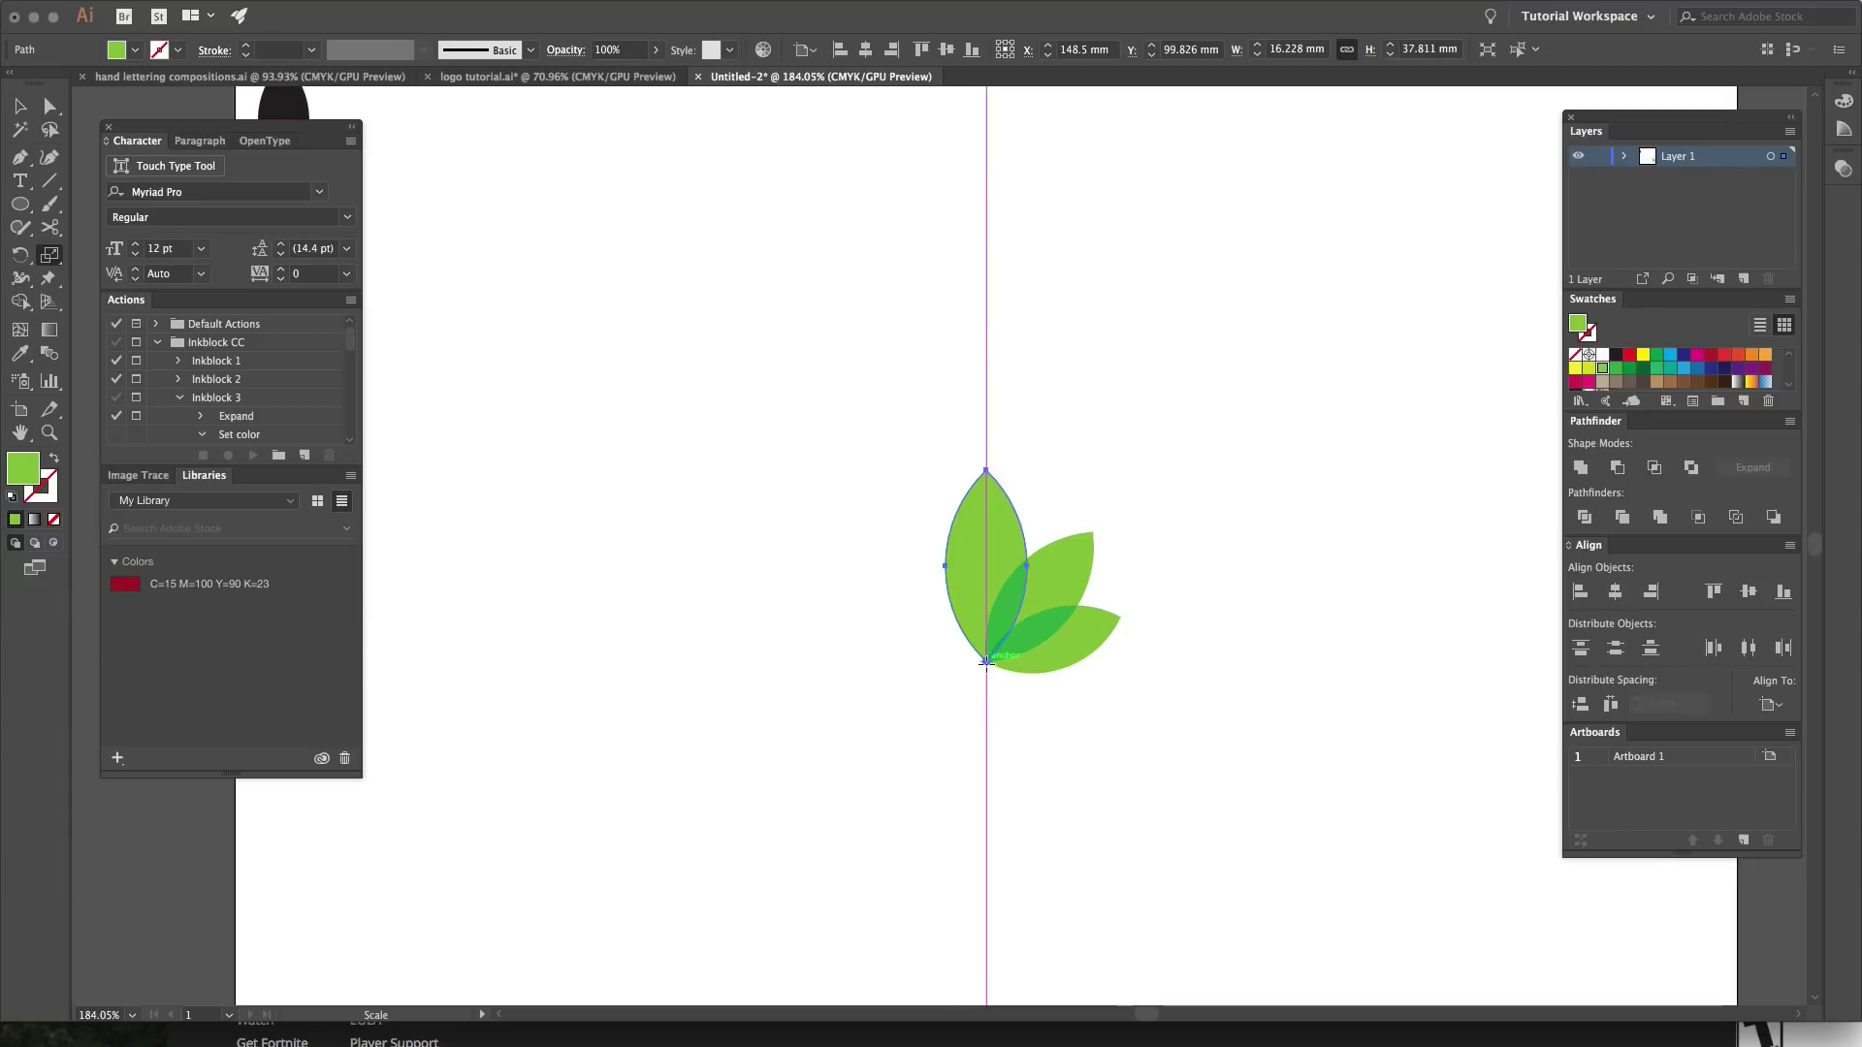
pyautogui.moveTo(1064, 476); pyautogui.dragTo(1188, 324)
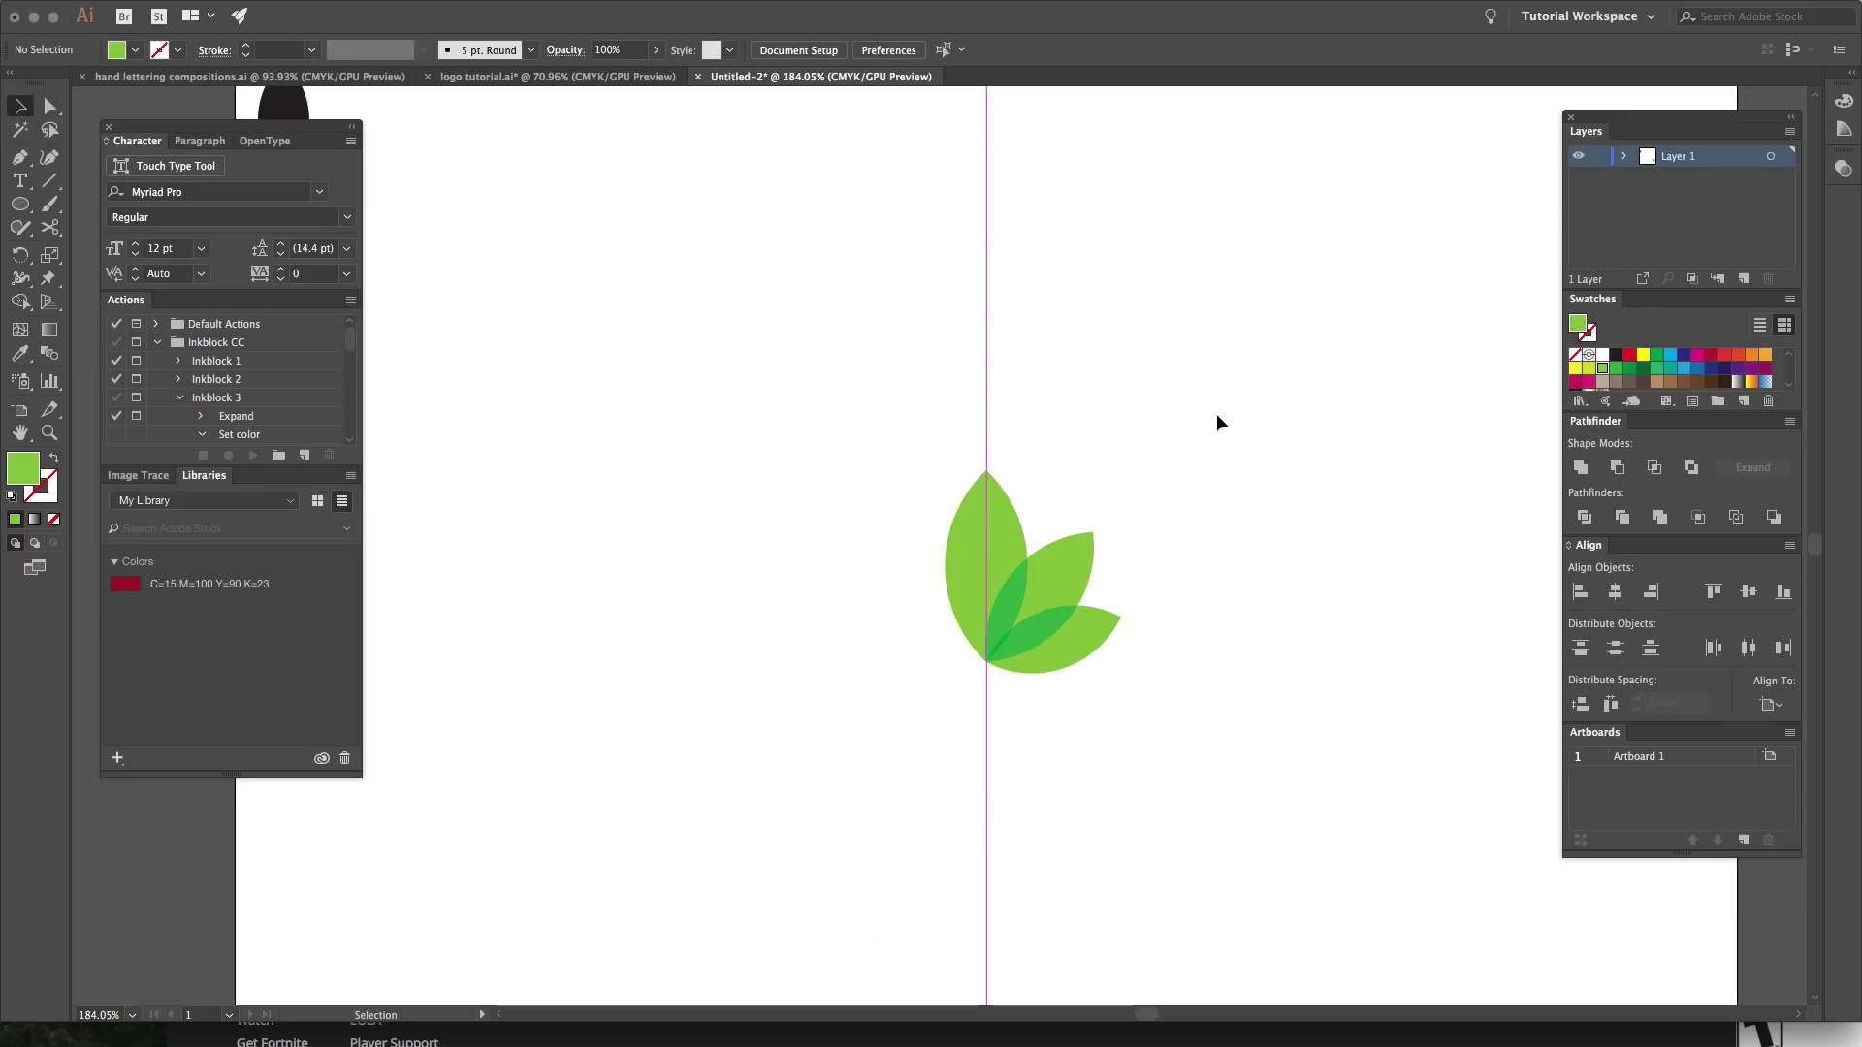
# Step: Create a copy of the two side leaves reflected on the vertical axis across the centre guide
pyautogui.hscroll(-2, 1216, 413)
pyautogui.moveTo(1211, 516); pyautogui.dragTo(1097, 675)
pyautogui.moveTo(1185, 716); pyautogui.dragTo(1098, 495)
pyautogui.press('o')
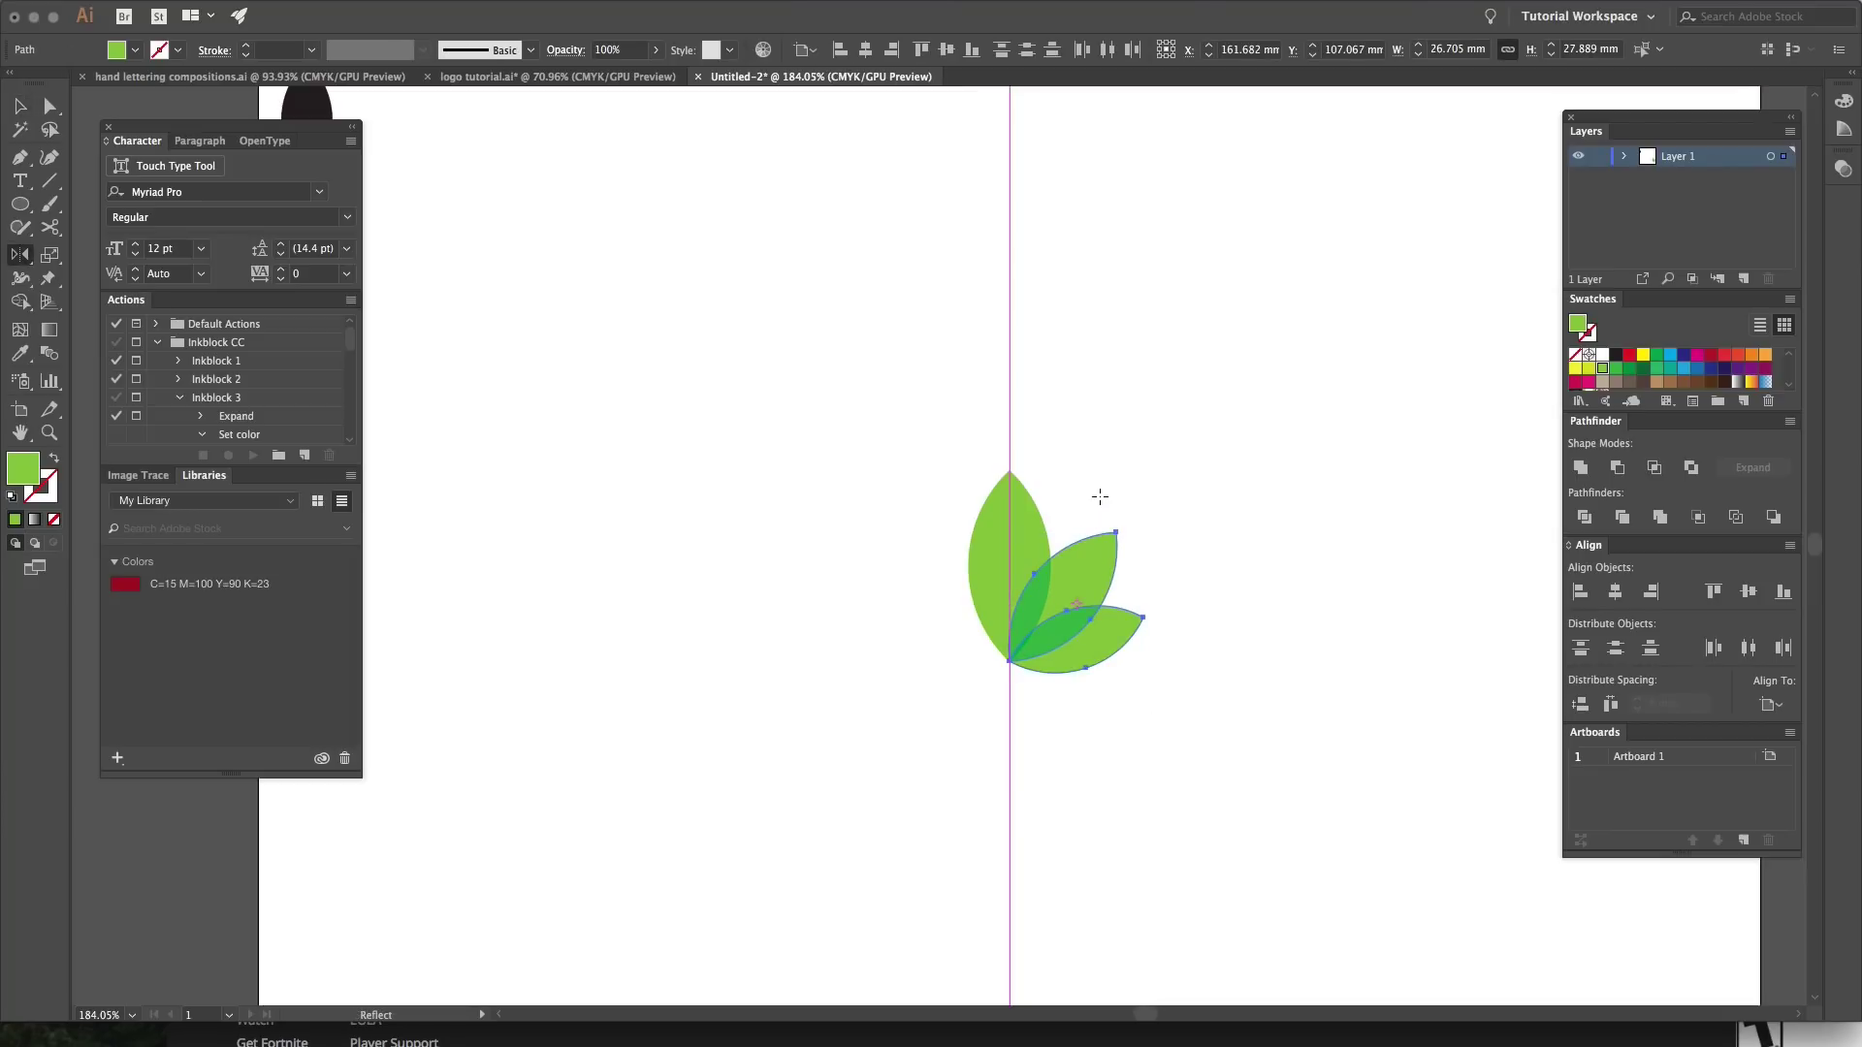
pyautogui.keyDown('alt'); pyautogui.click(1009, 415); pyautogui.keyUp('alt')
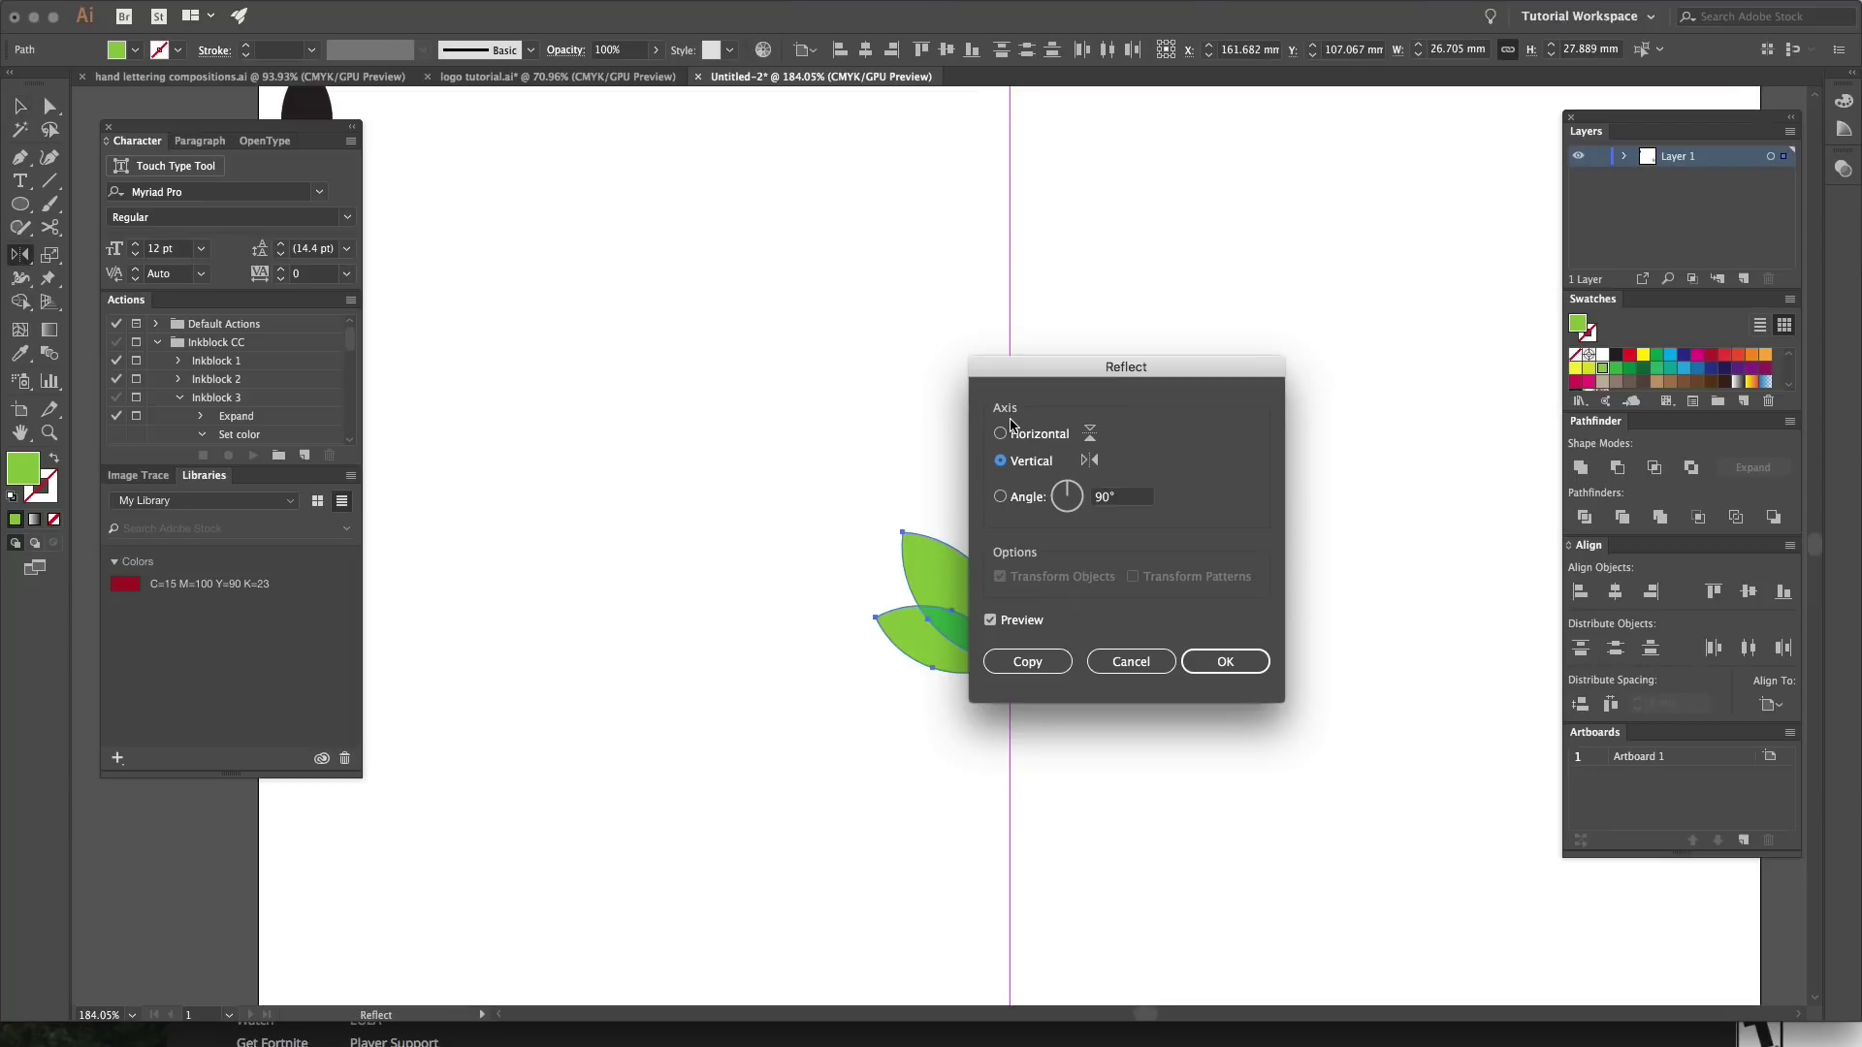
pyautogui.moveTo(1064, 386); pyautogui.dragTo(1229, 333)
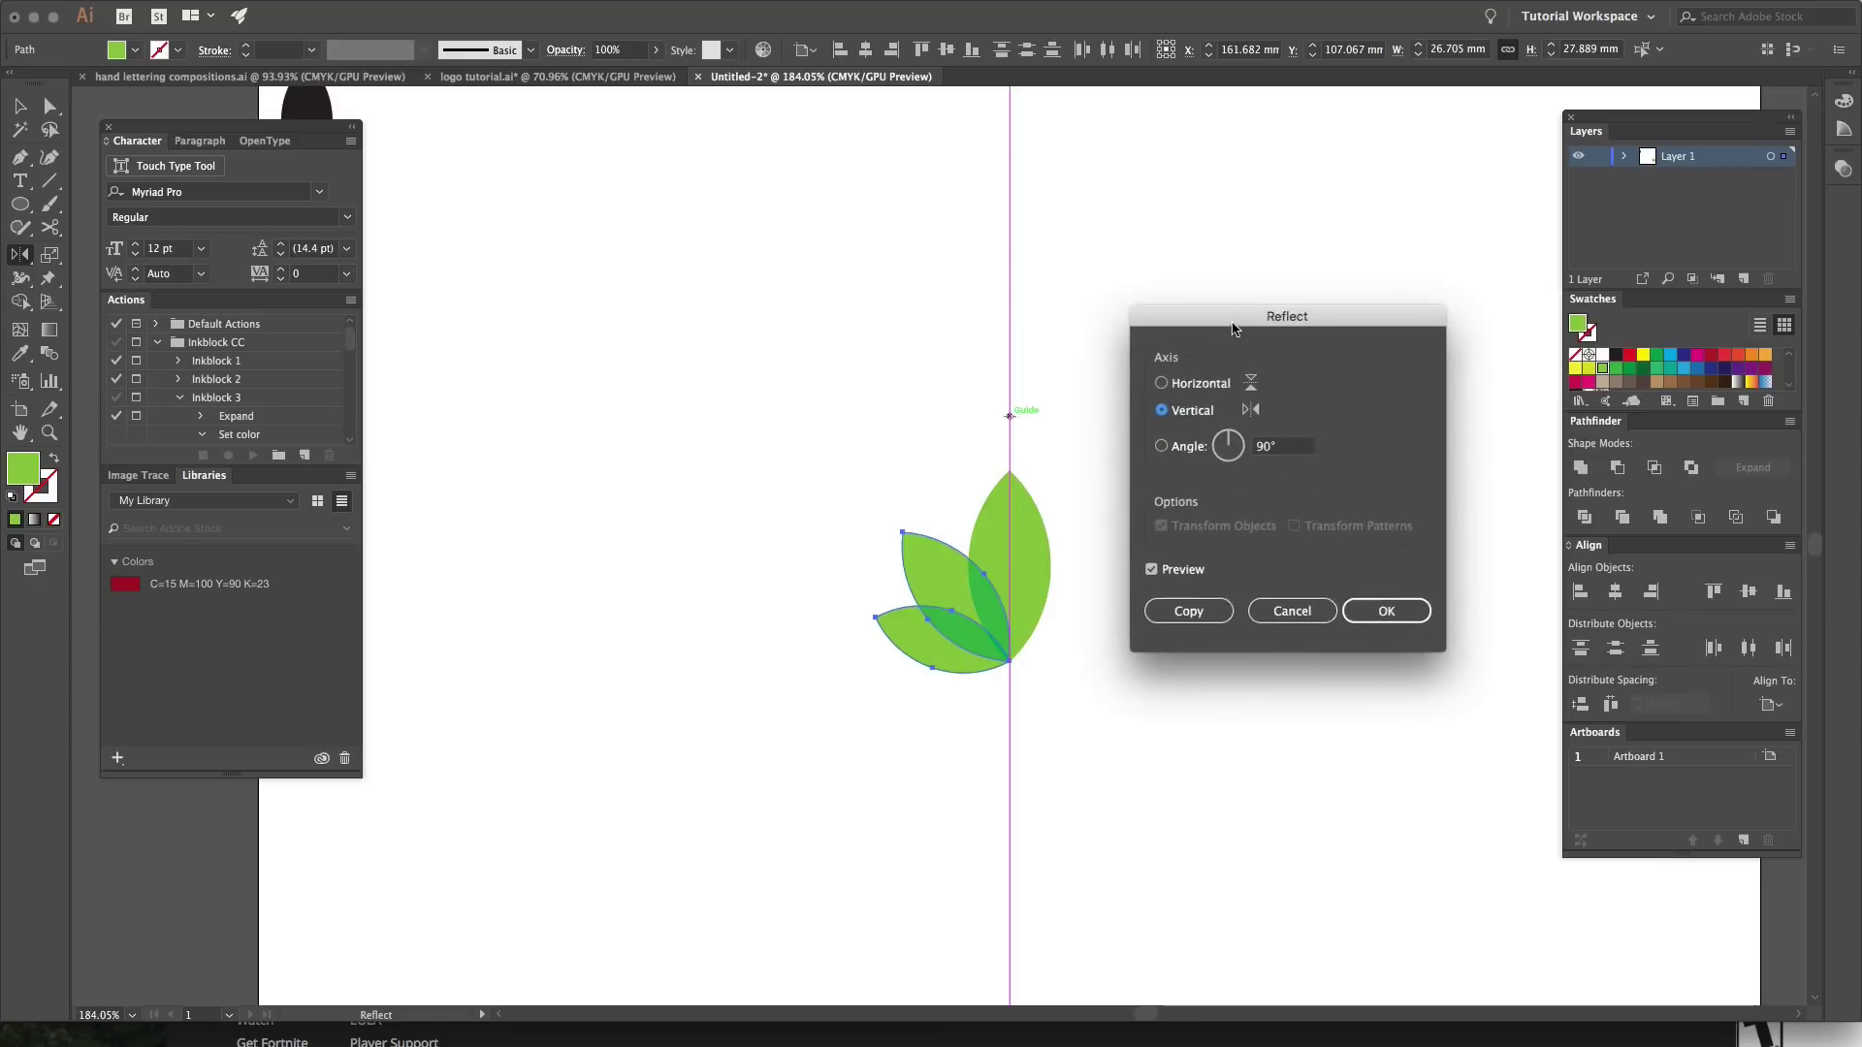
pyautogui.click(1163, 578)
pyautogui.click(1163, 578)
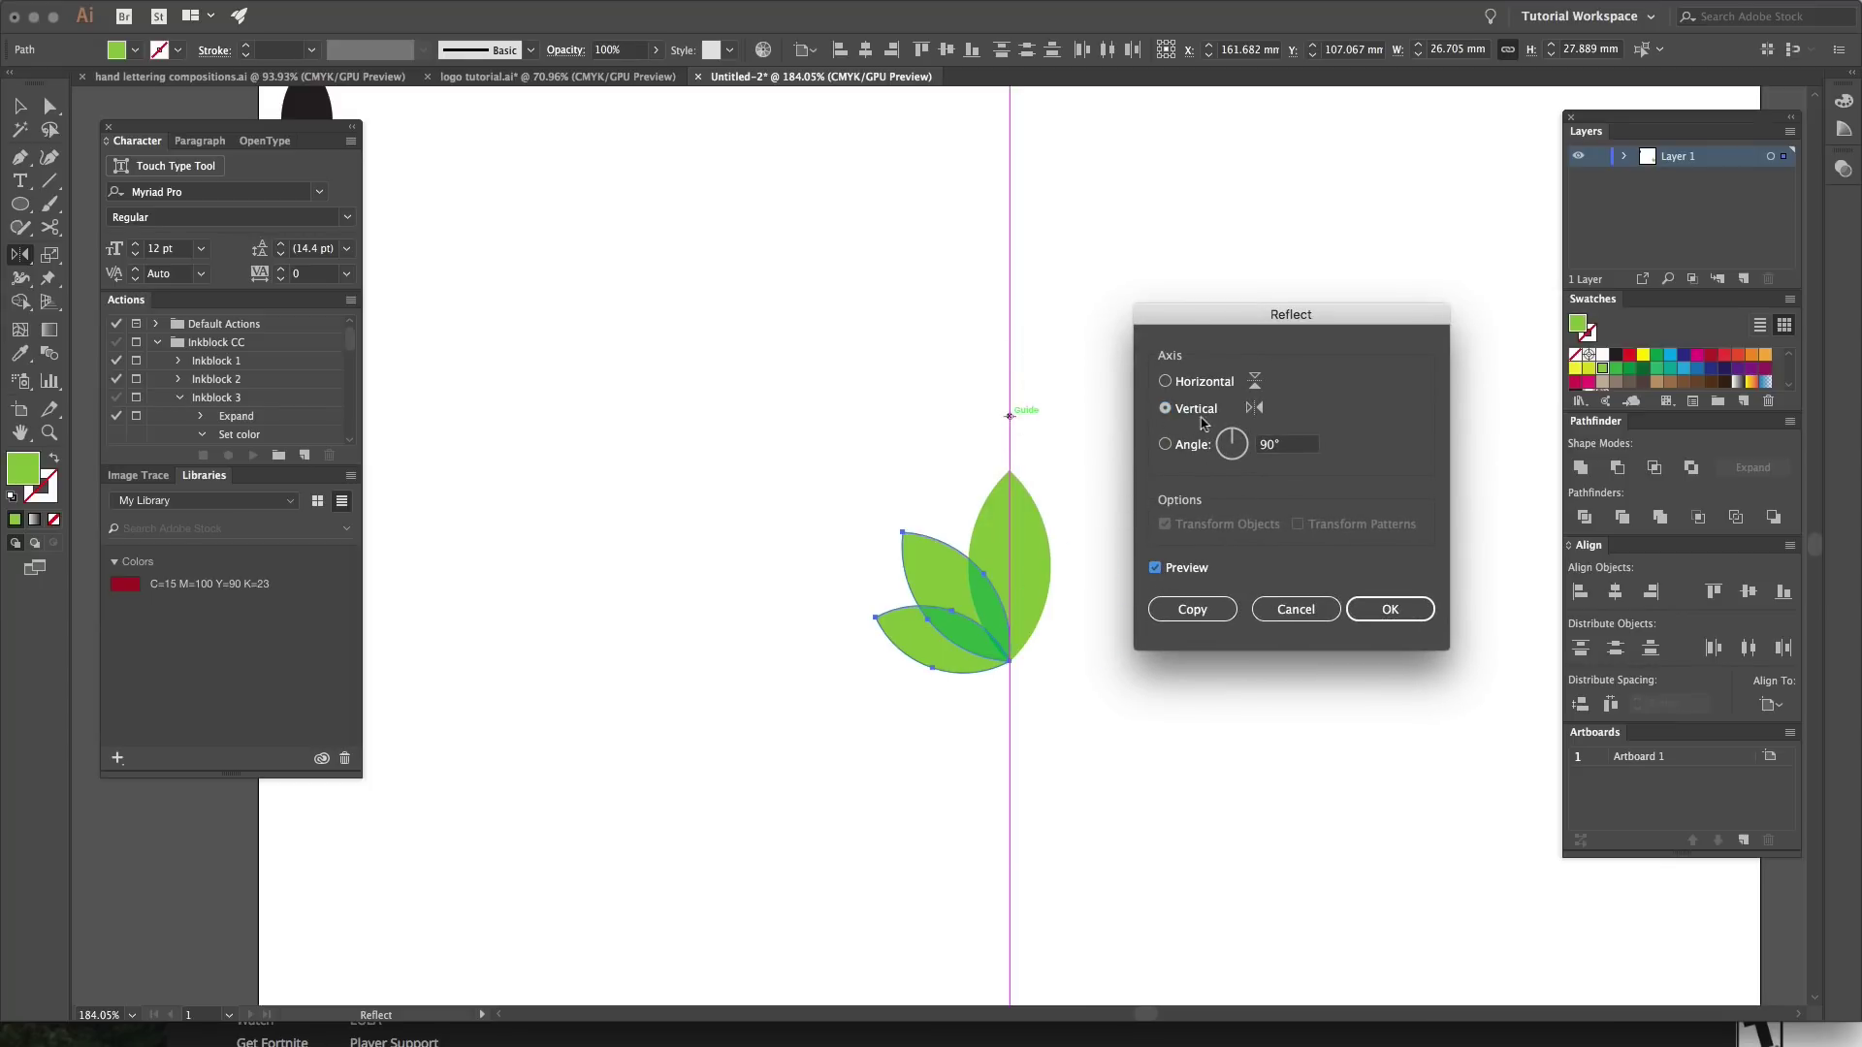
pyautogui.click(1193, 609)
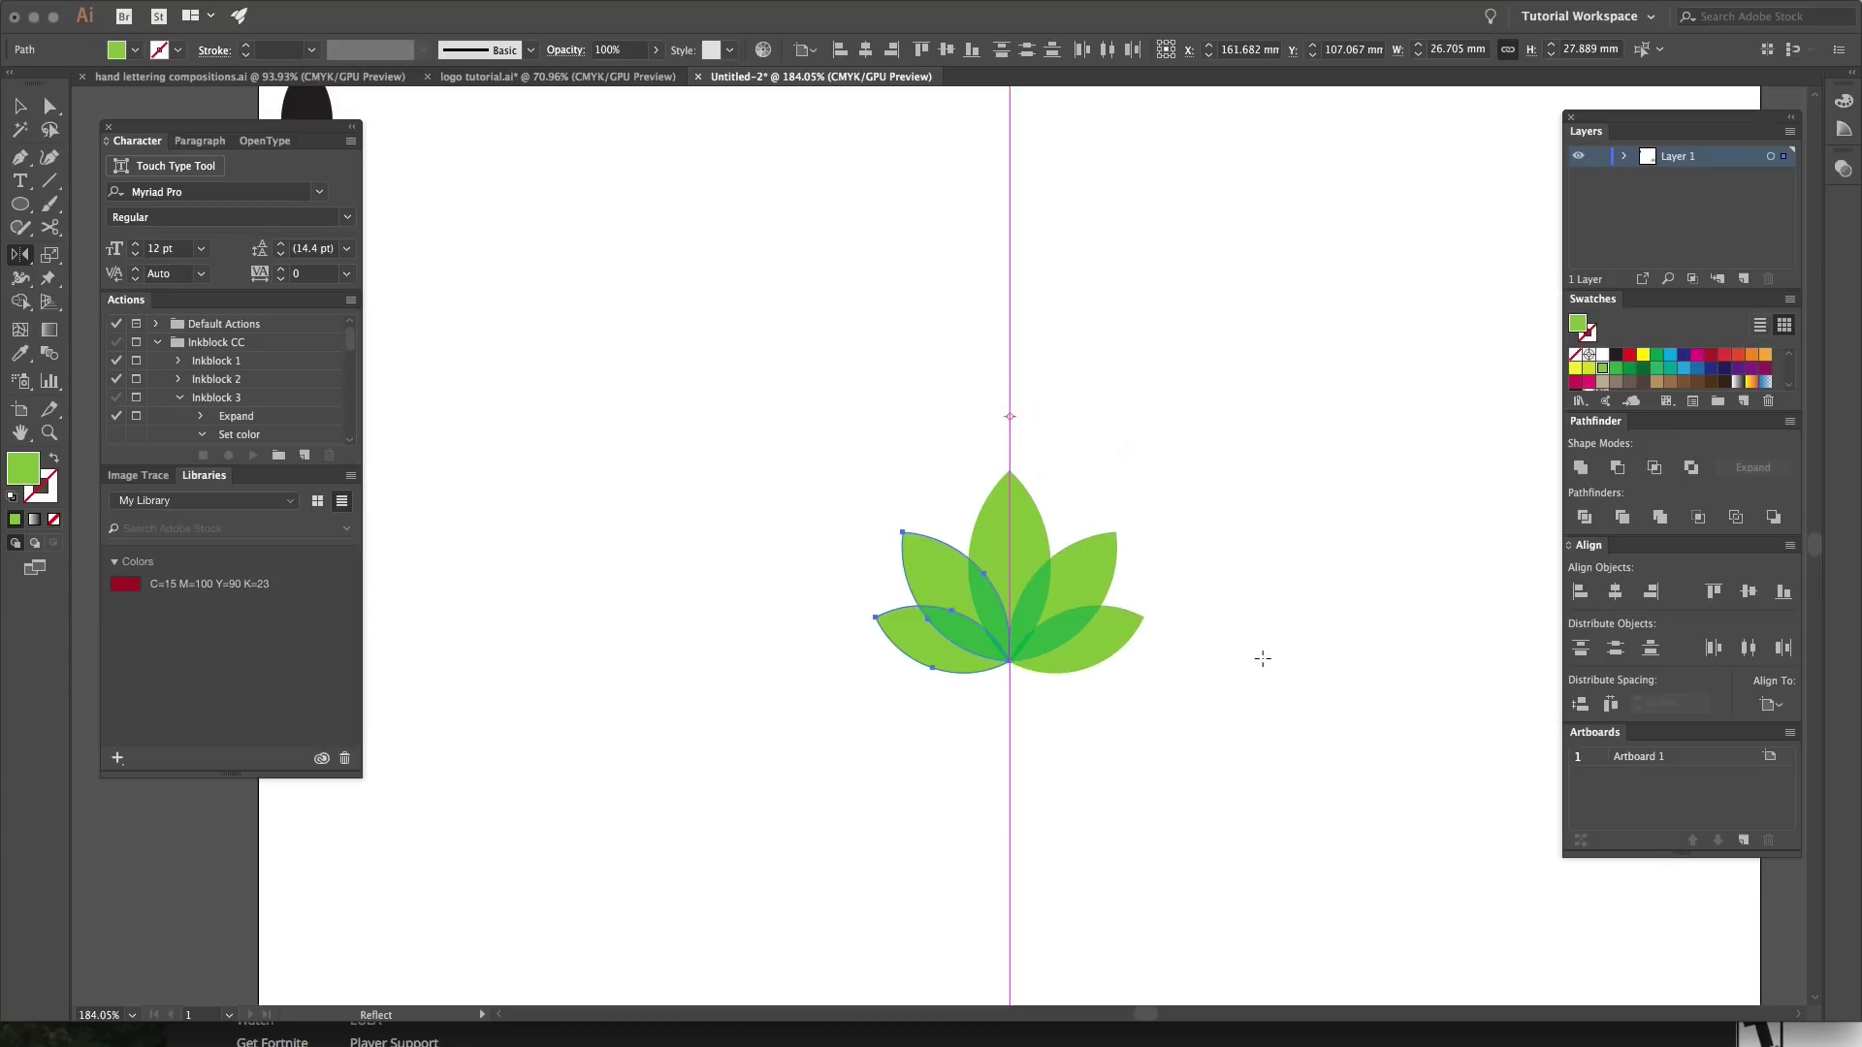
pyautogui.press('v')
pyautogui.click(1228, 619)
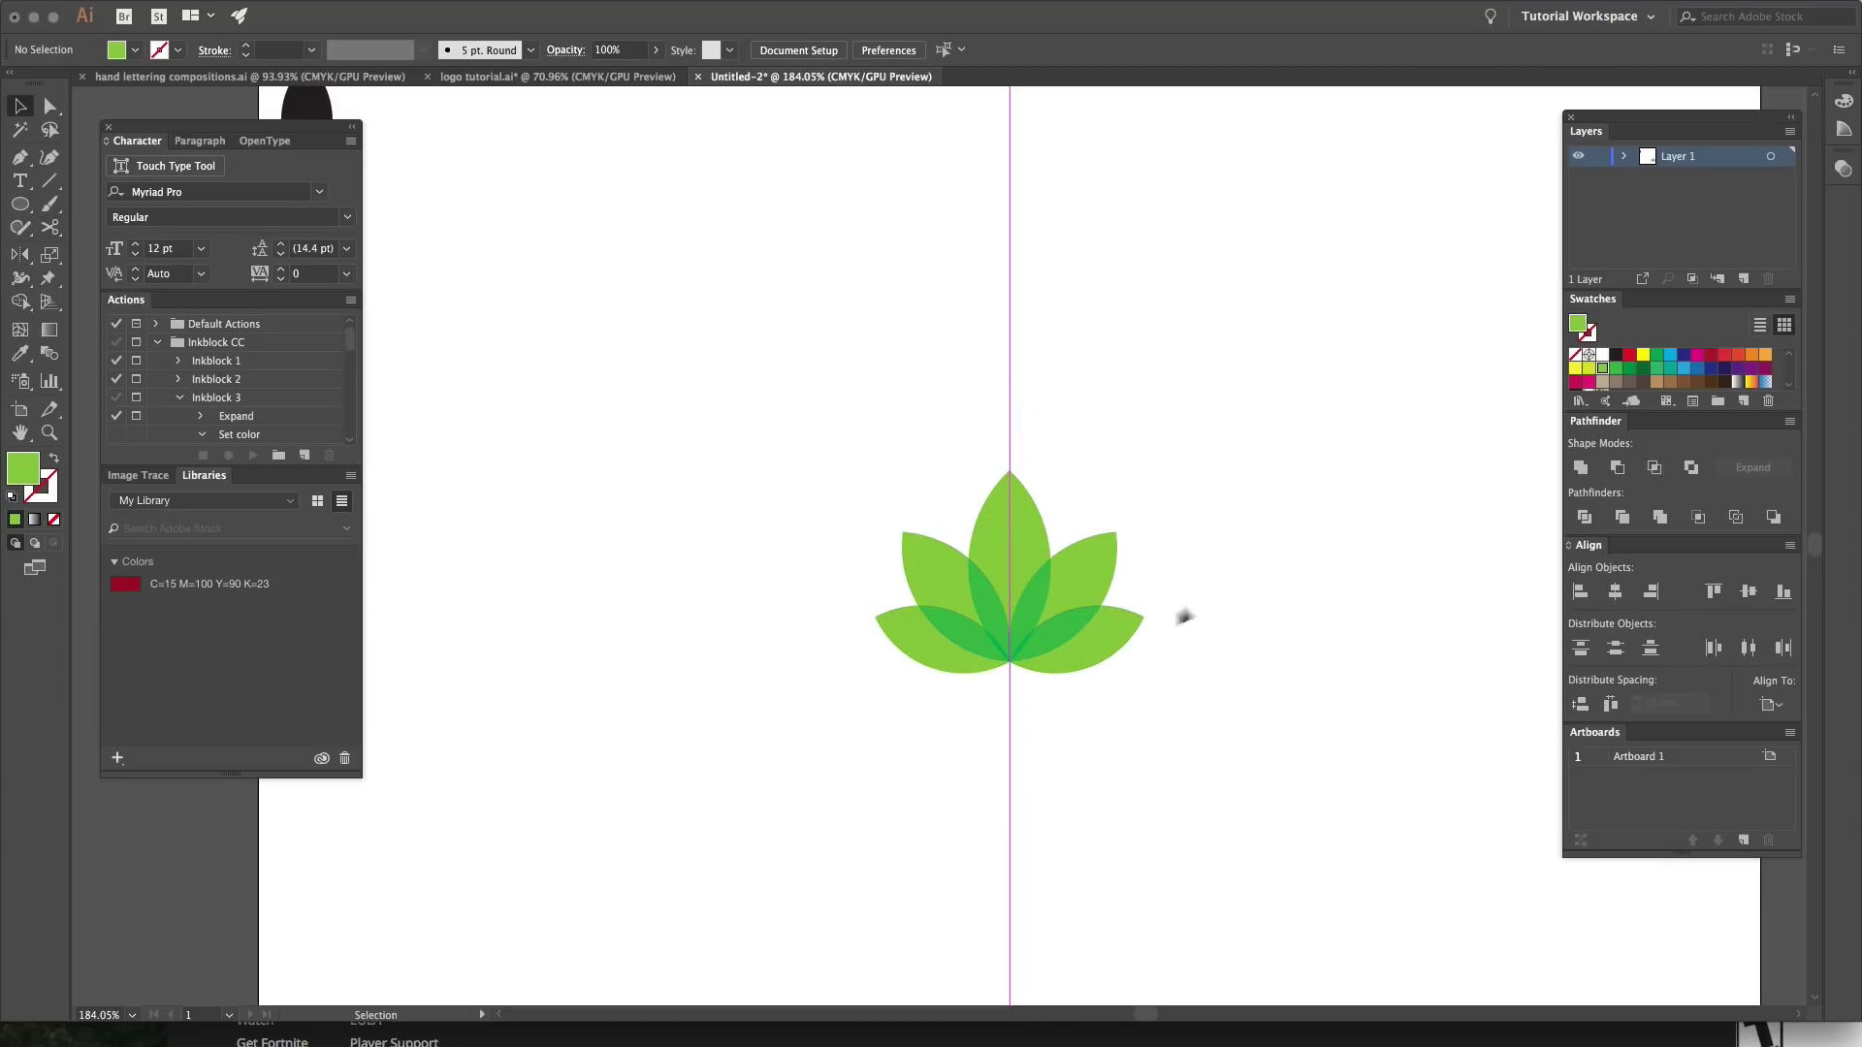
pyautogui.moveTo(1261, 684); pyautogui.dragTo(764, 496)
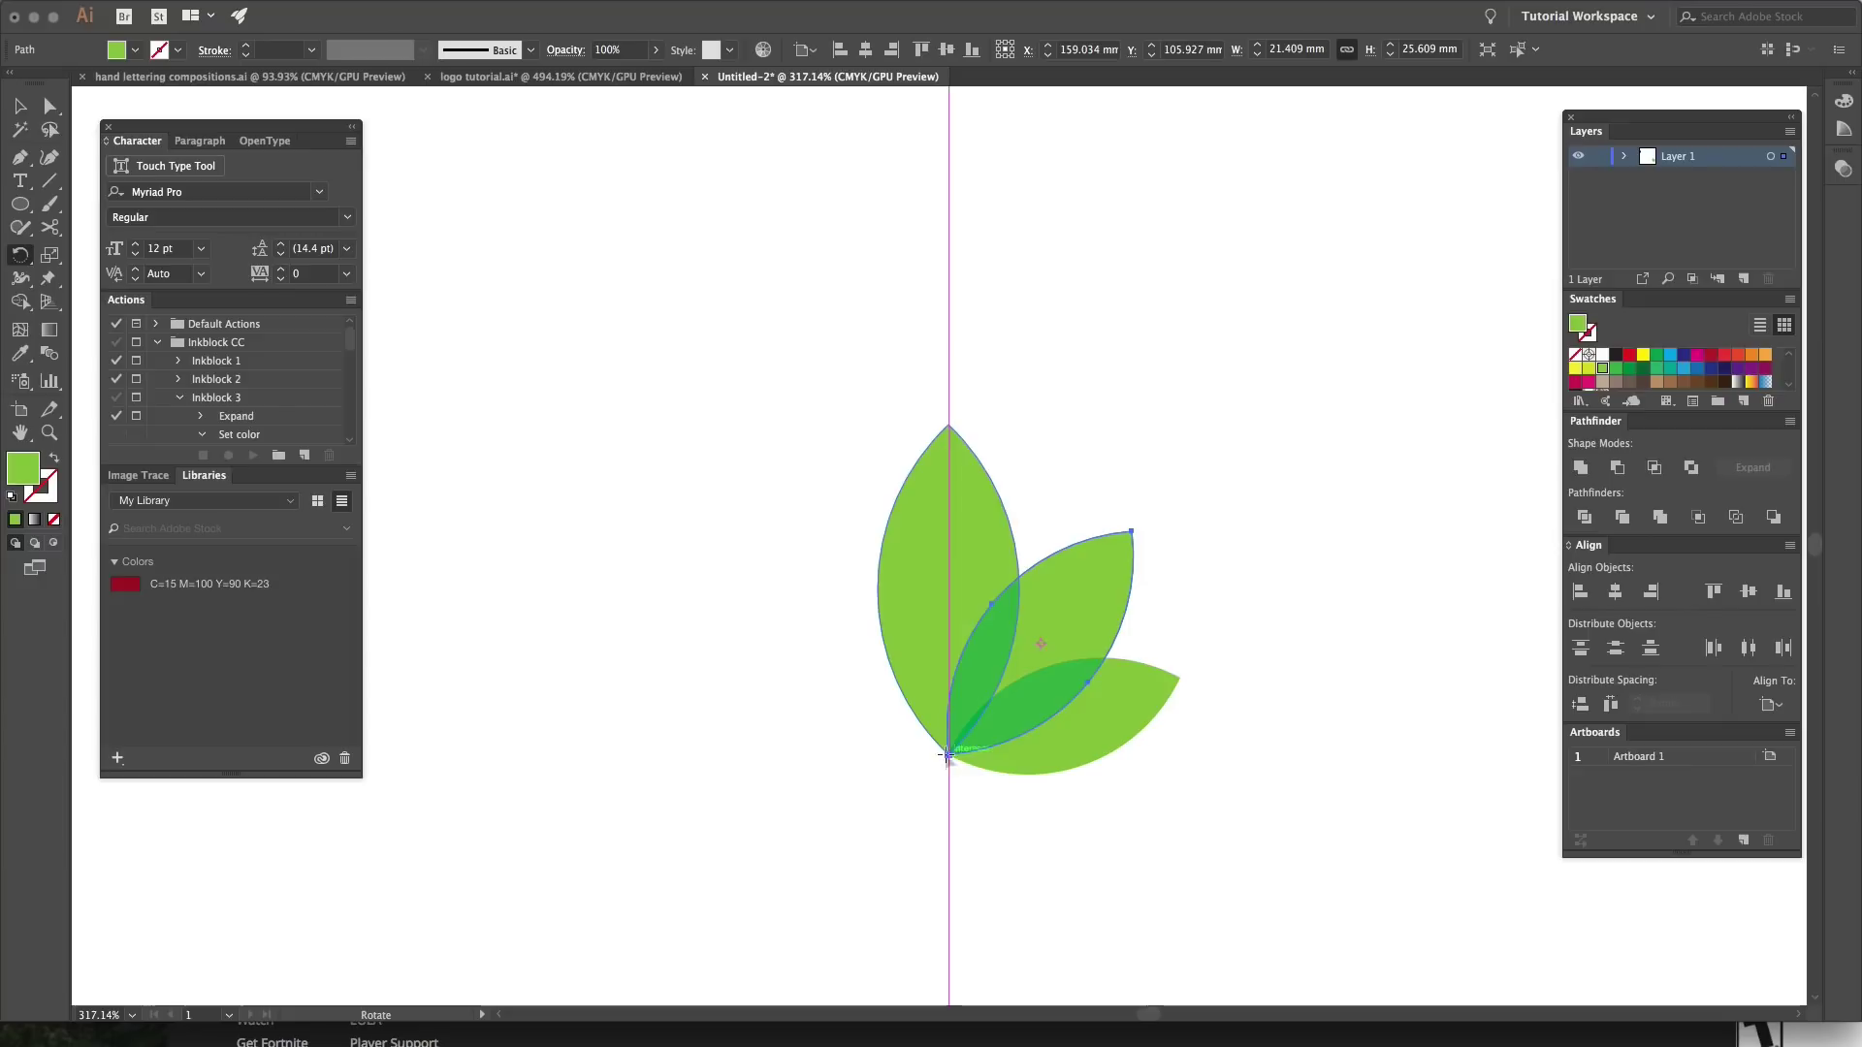
# Step: Rotate both side leaves slightly counterclockwise about the shared base point, the lower one by about 7.3°
pyautogui.moveTo(1348, 446); pyautogui.dragTo(1323, 392)
pyautogui.press('v')
pyautogui.click(1112, 688)
pyautogui.press('r')
pyautogui.moveTo(1380, 645); pyautogui.dragTo(1375, 580)
# Step: Create a copy of the lower side leaf rotated -30° about the shared base point
pyautogui.press('v')
pyautogui.press('r')
pyautogui.keyDown('alt'); pyautogui.click(947, 755); pyautogui.keyUp('alt')
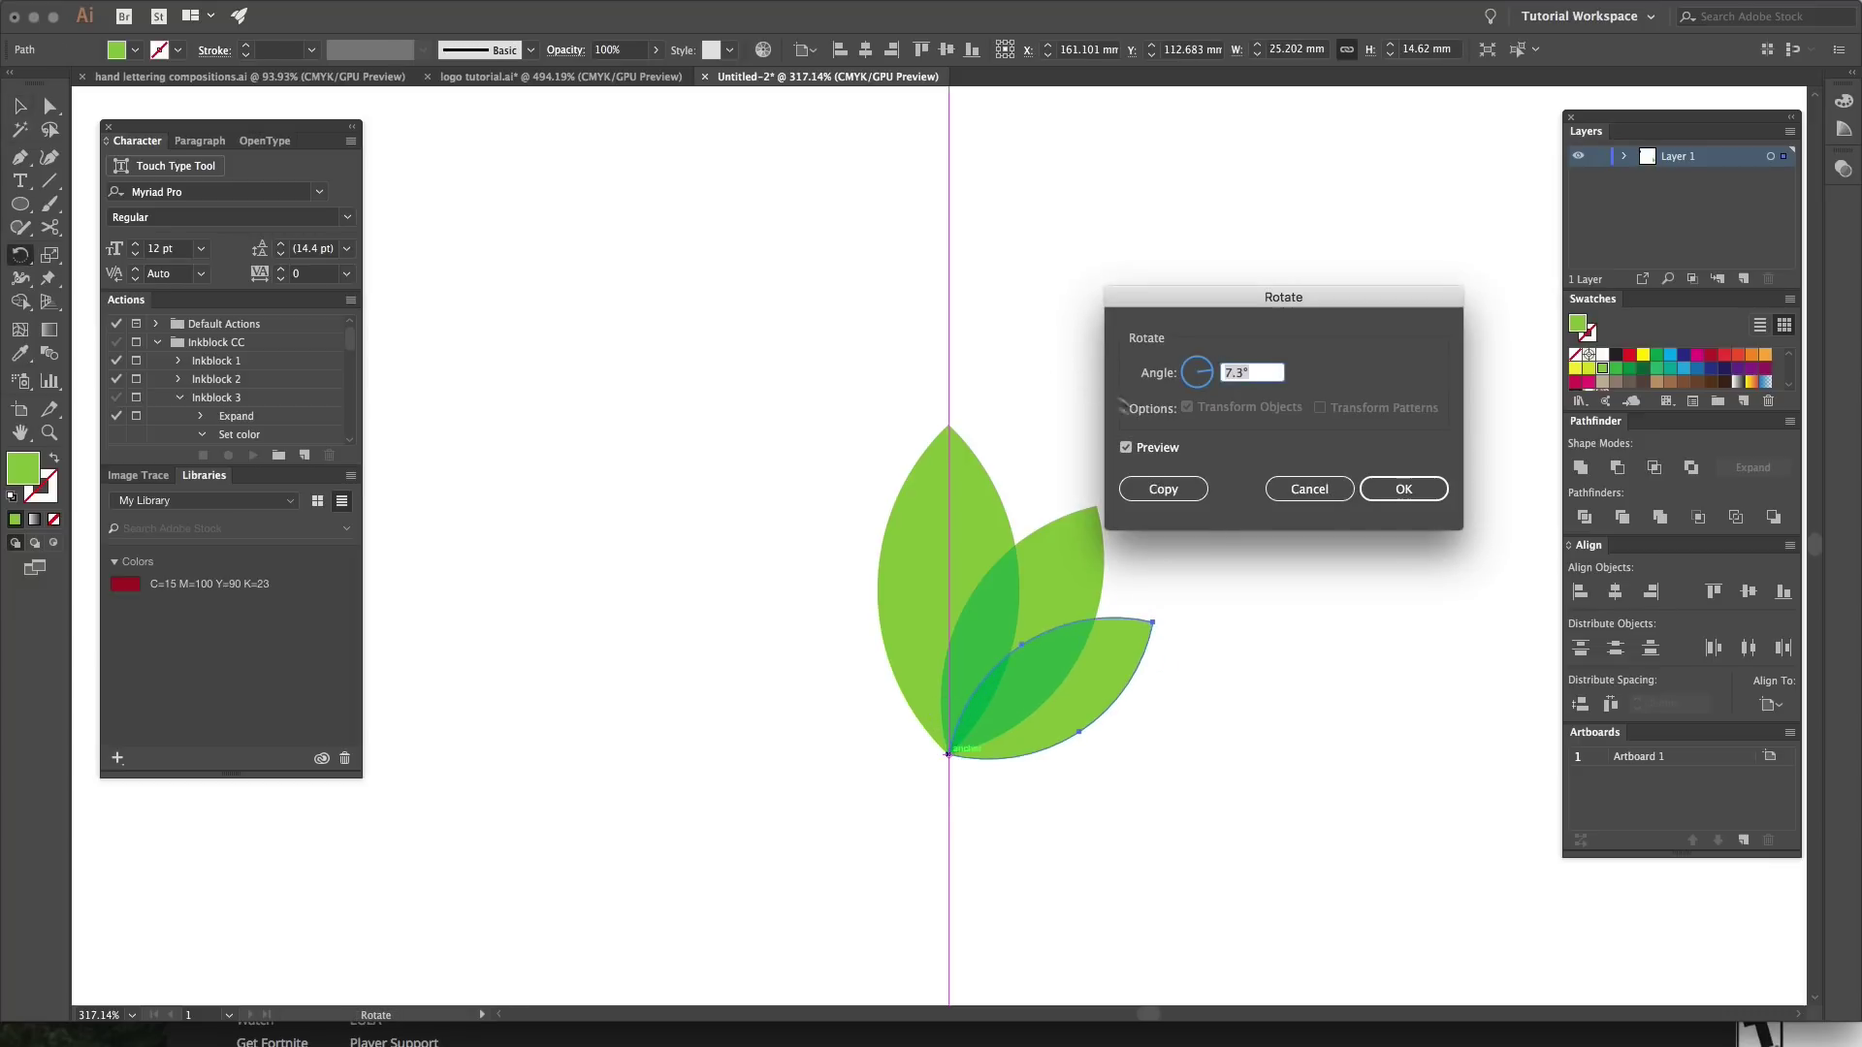
pyautogui.write('-30')
pyautogui.press('Tab')
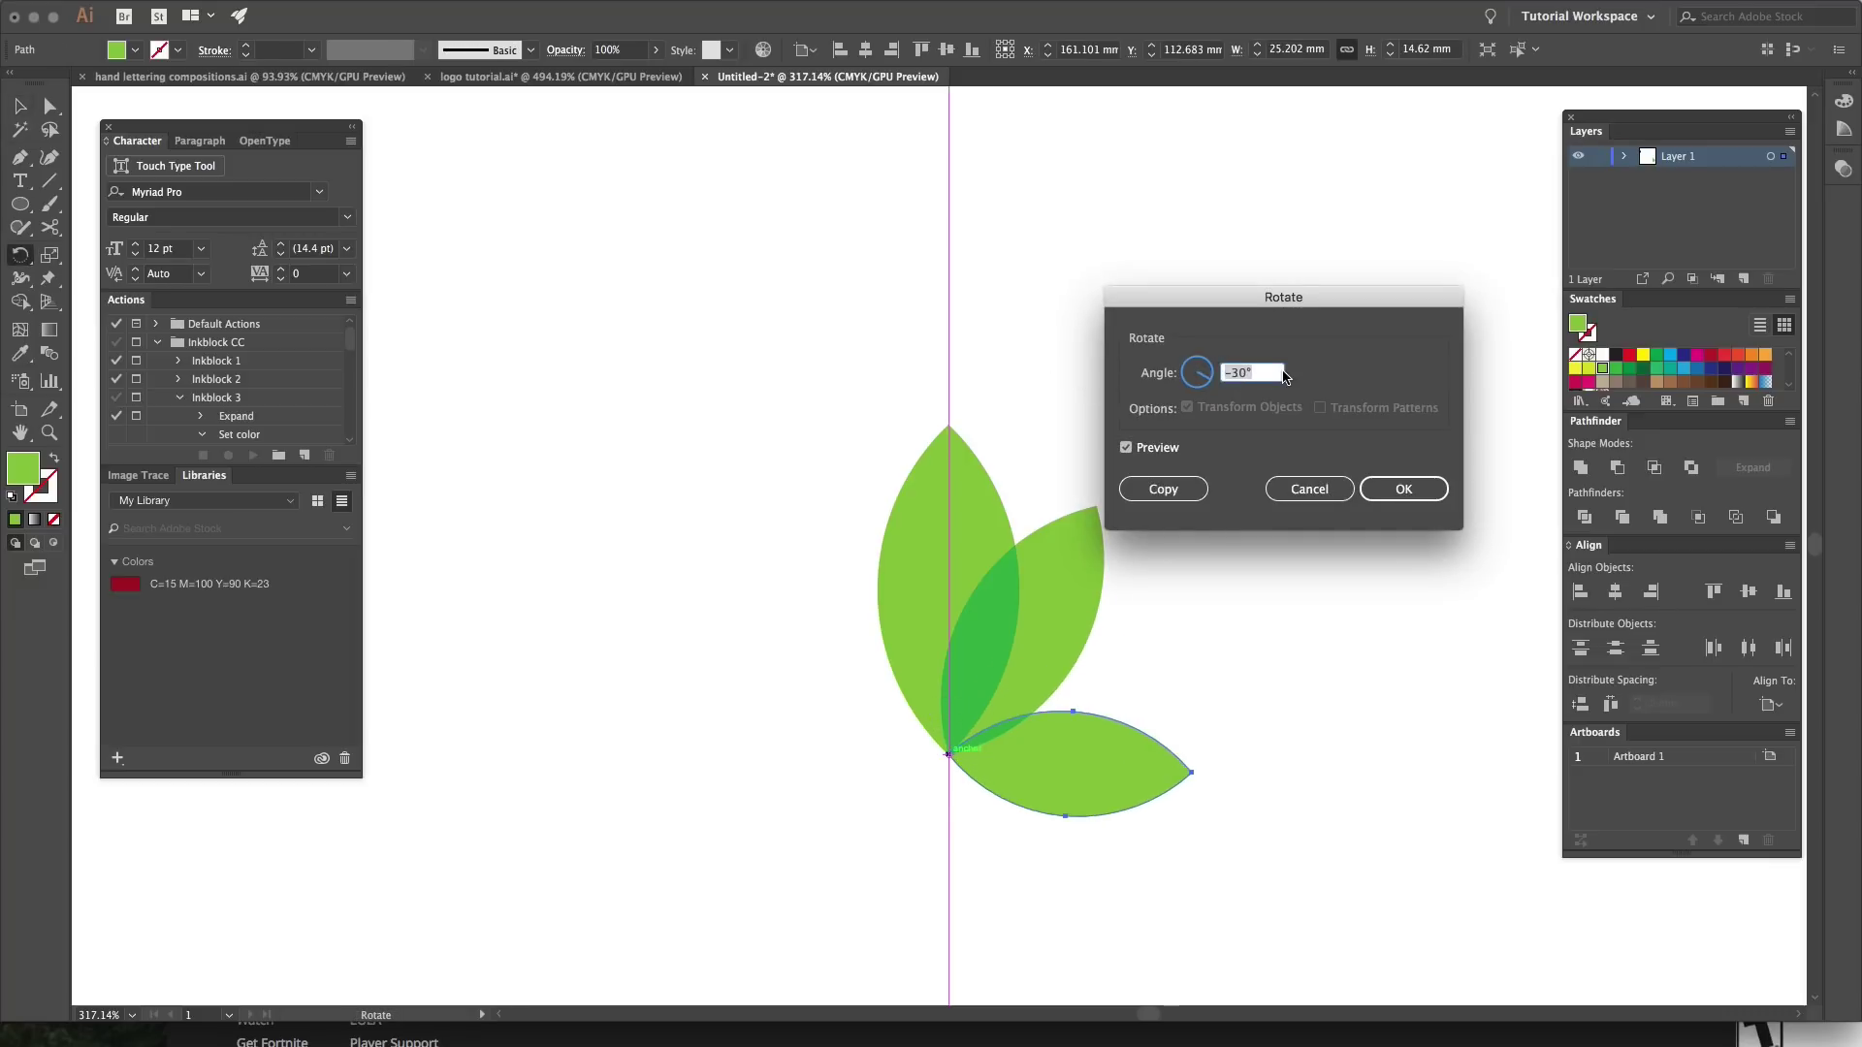
pyautogui.click(1139, 495)
# Step: Shrink the new lowest leaf to about 23 by 10 mm, keeping its base on the shared anchor point
pyautogui.press('s')
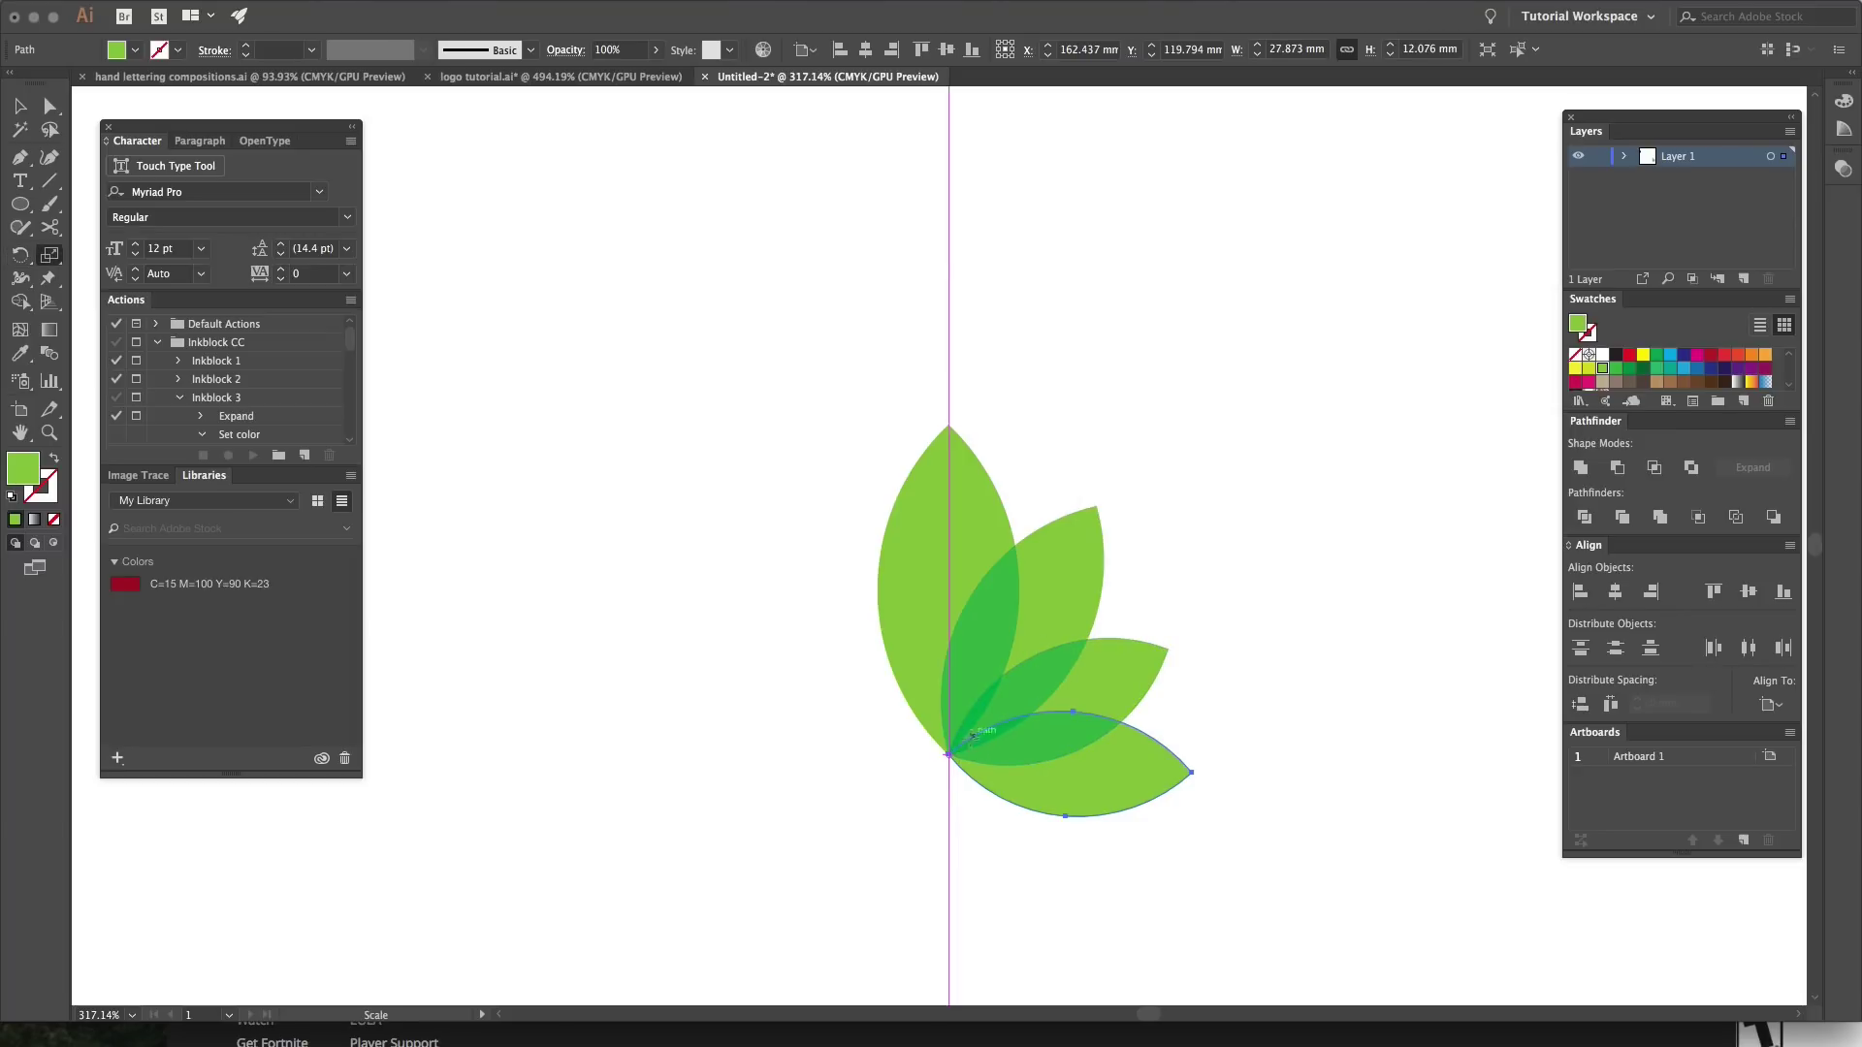
pyautogui.moveTo(1192, 776); pyautogui.dragTo(1164, 863)
pyautogui.press('r')
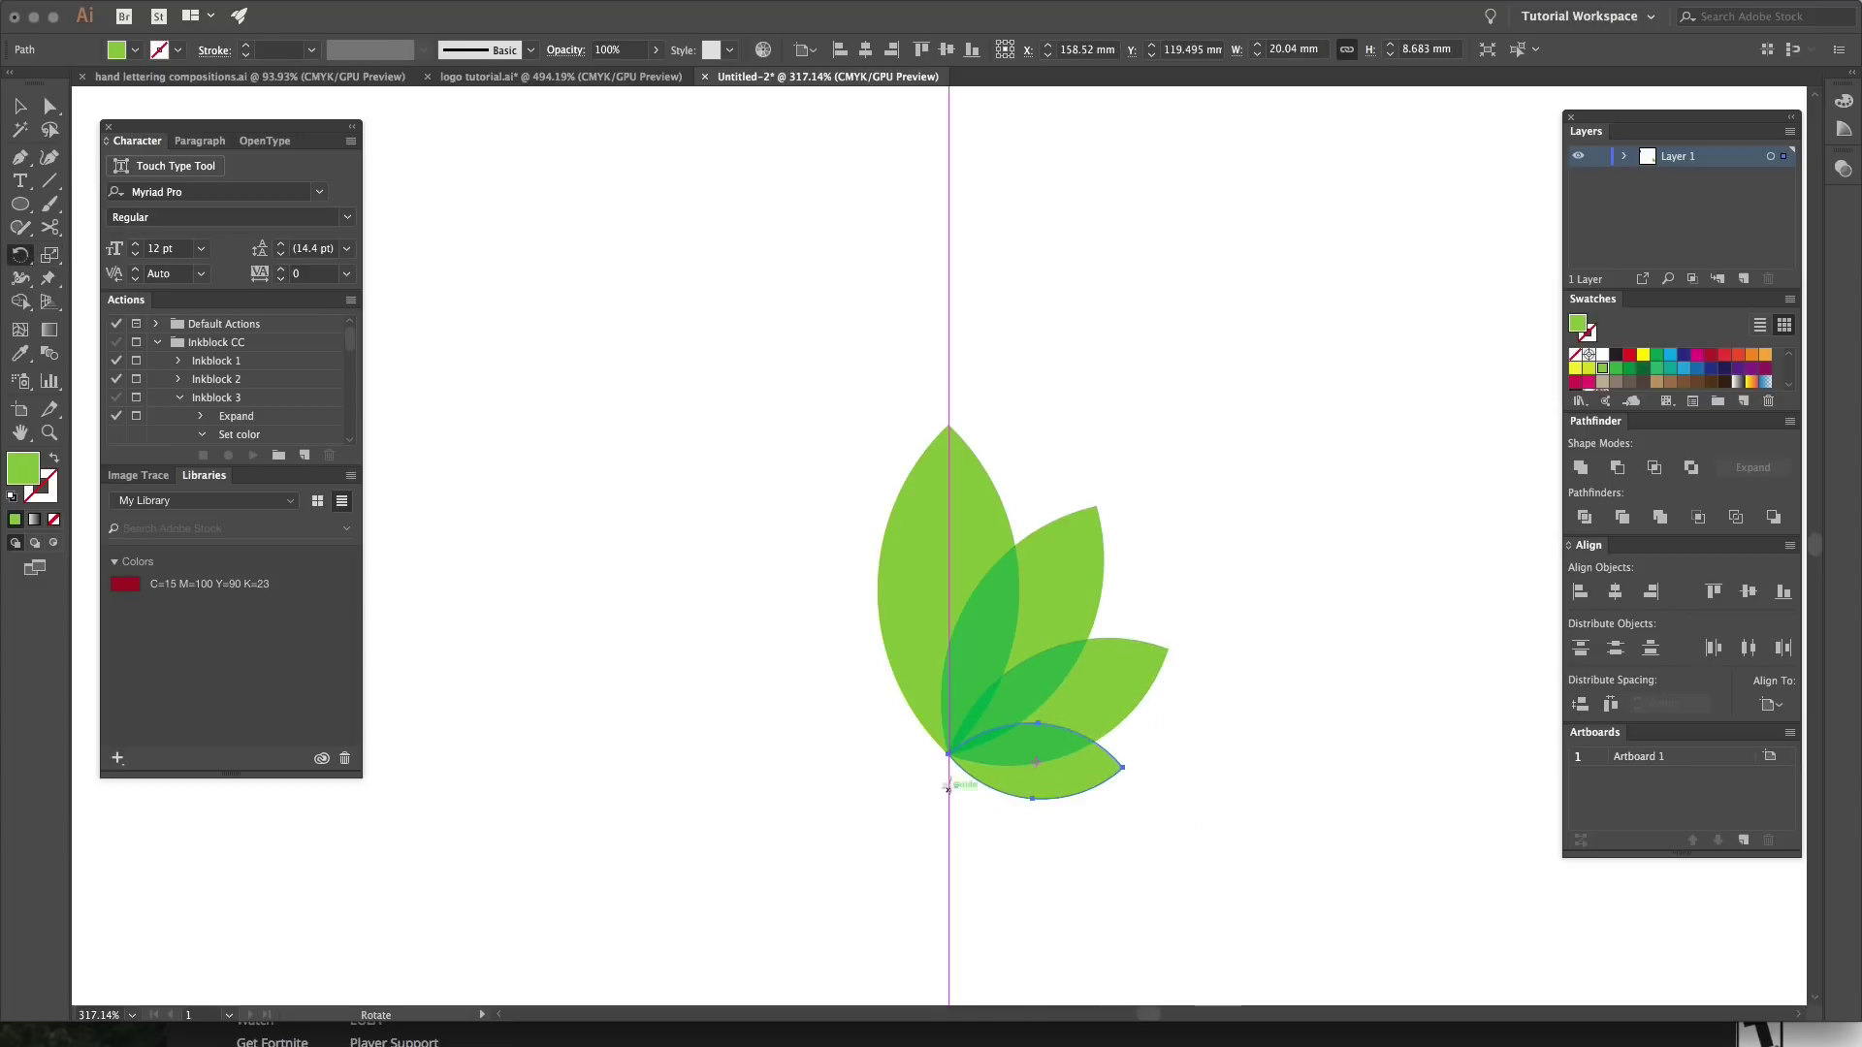
pyautogui.moveTo(1255, 706); pyautogui.dragTo(1257, 694)
pyautogui.press('v')
pyautogui.click(1109, 831)
pyautogui.click(1064, 776)
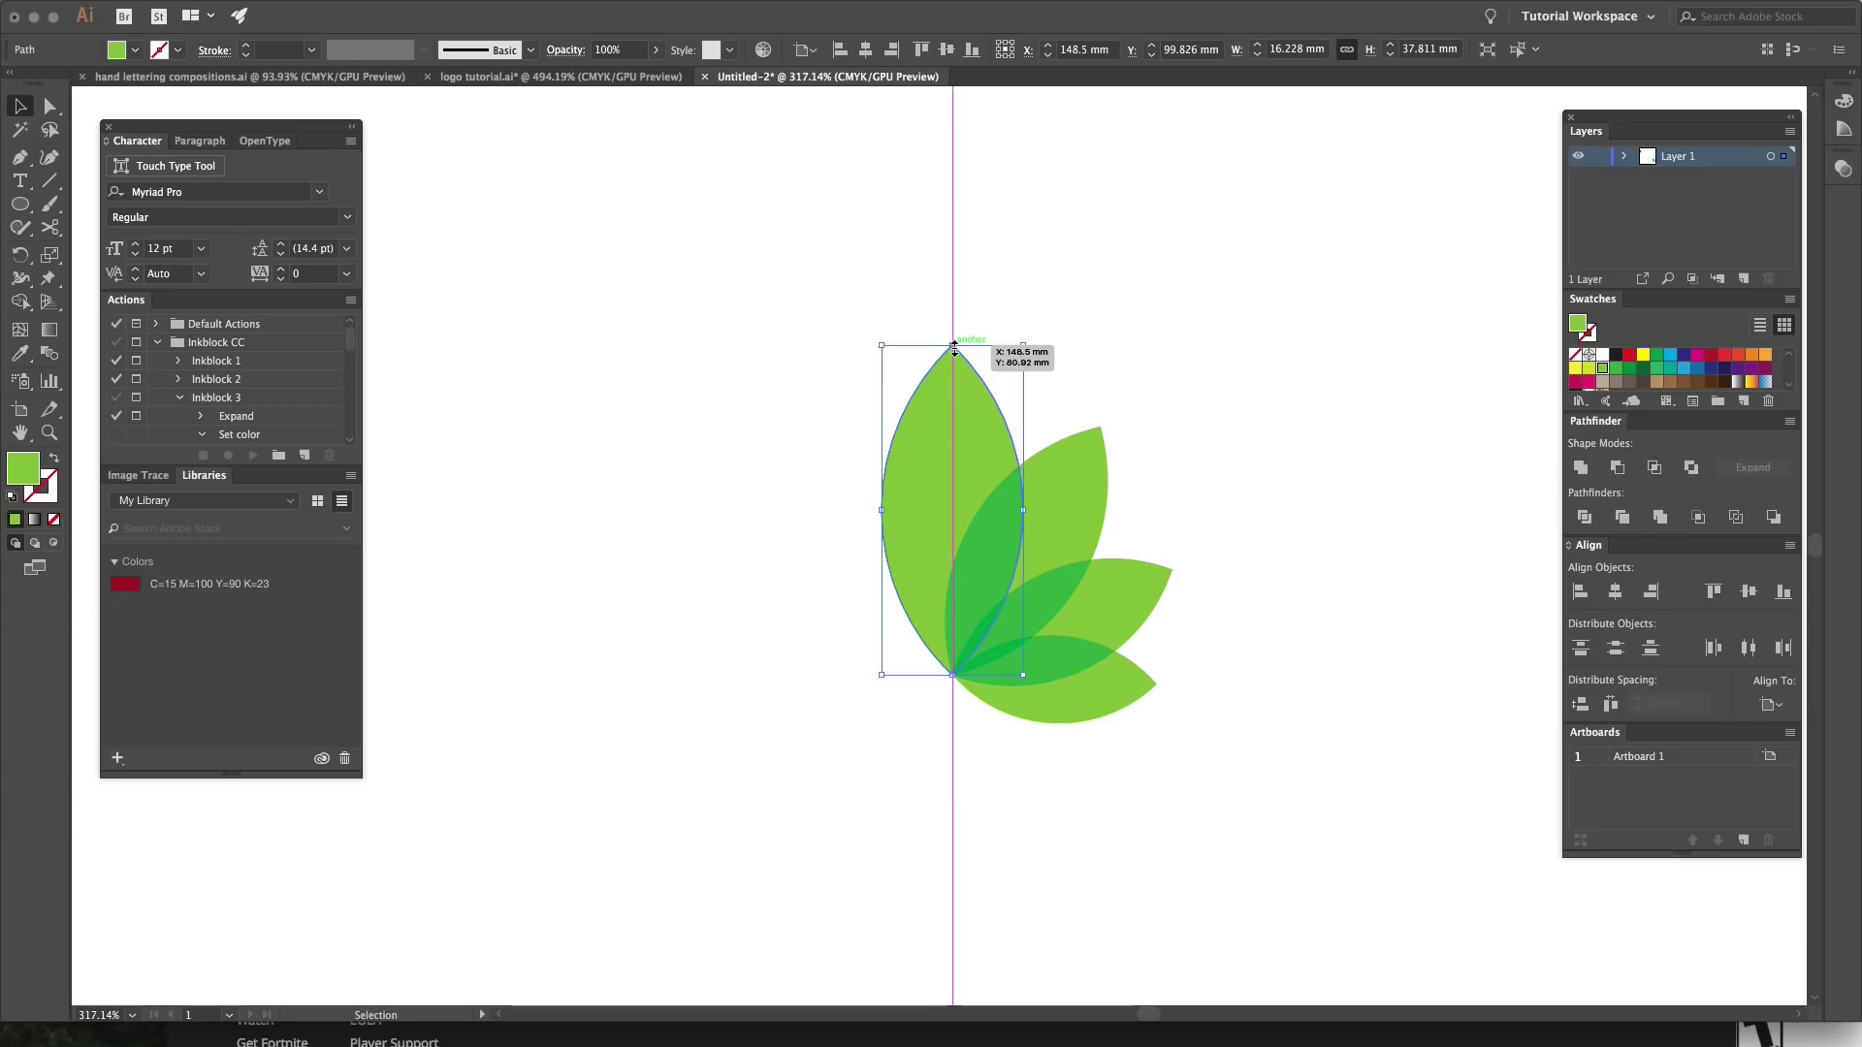
# Step: Shrink the centre leaf proportionally to about 15 by 35 mm and tilt the lowest leaf slightly upward about the base point
pyautogui.moveTo(956, 345); pyautogui.dragTo(954, 407)
pyautogui.hotkey('ctrl', 'z')
pyautogui.press('v')
pyautogui.click(999, 308)
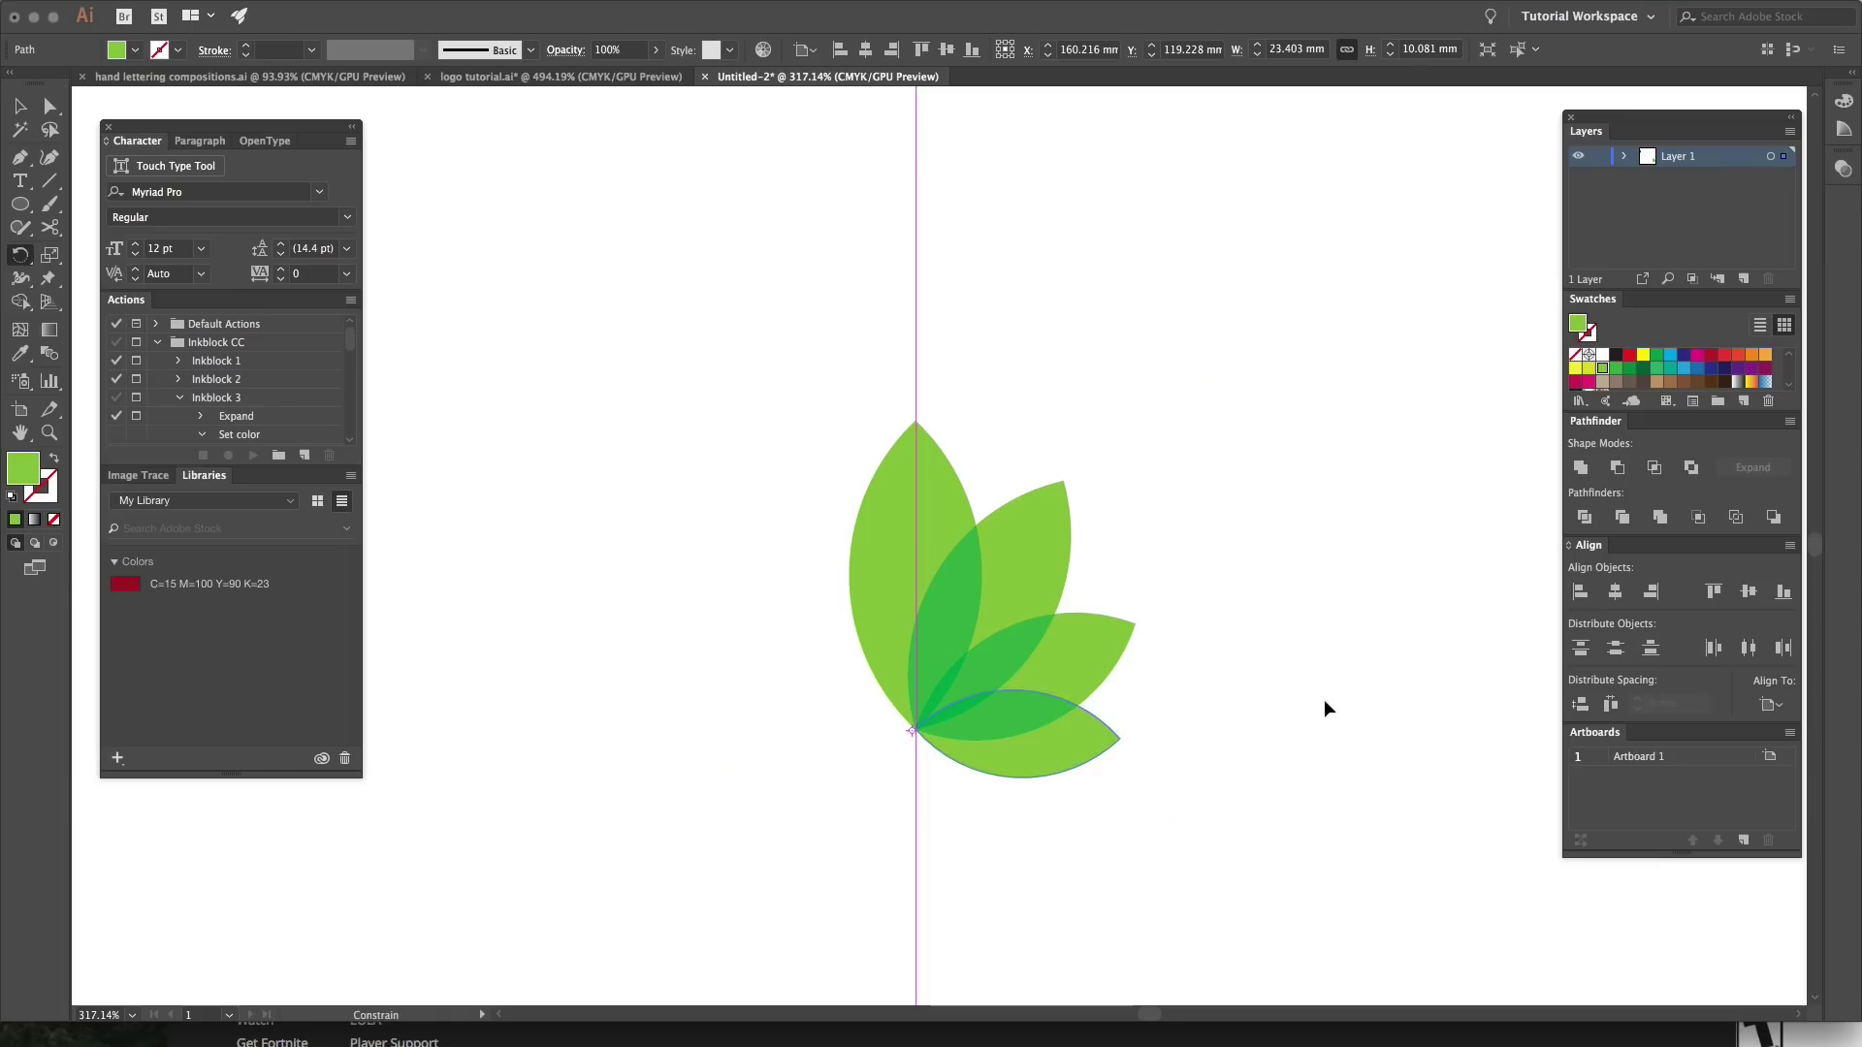
pyautogui.hotkey('ctrl', 'd')
pyautogui.click(1245, 835)
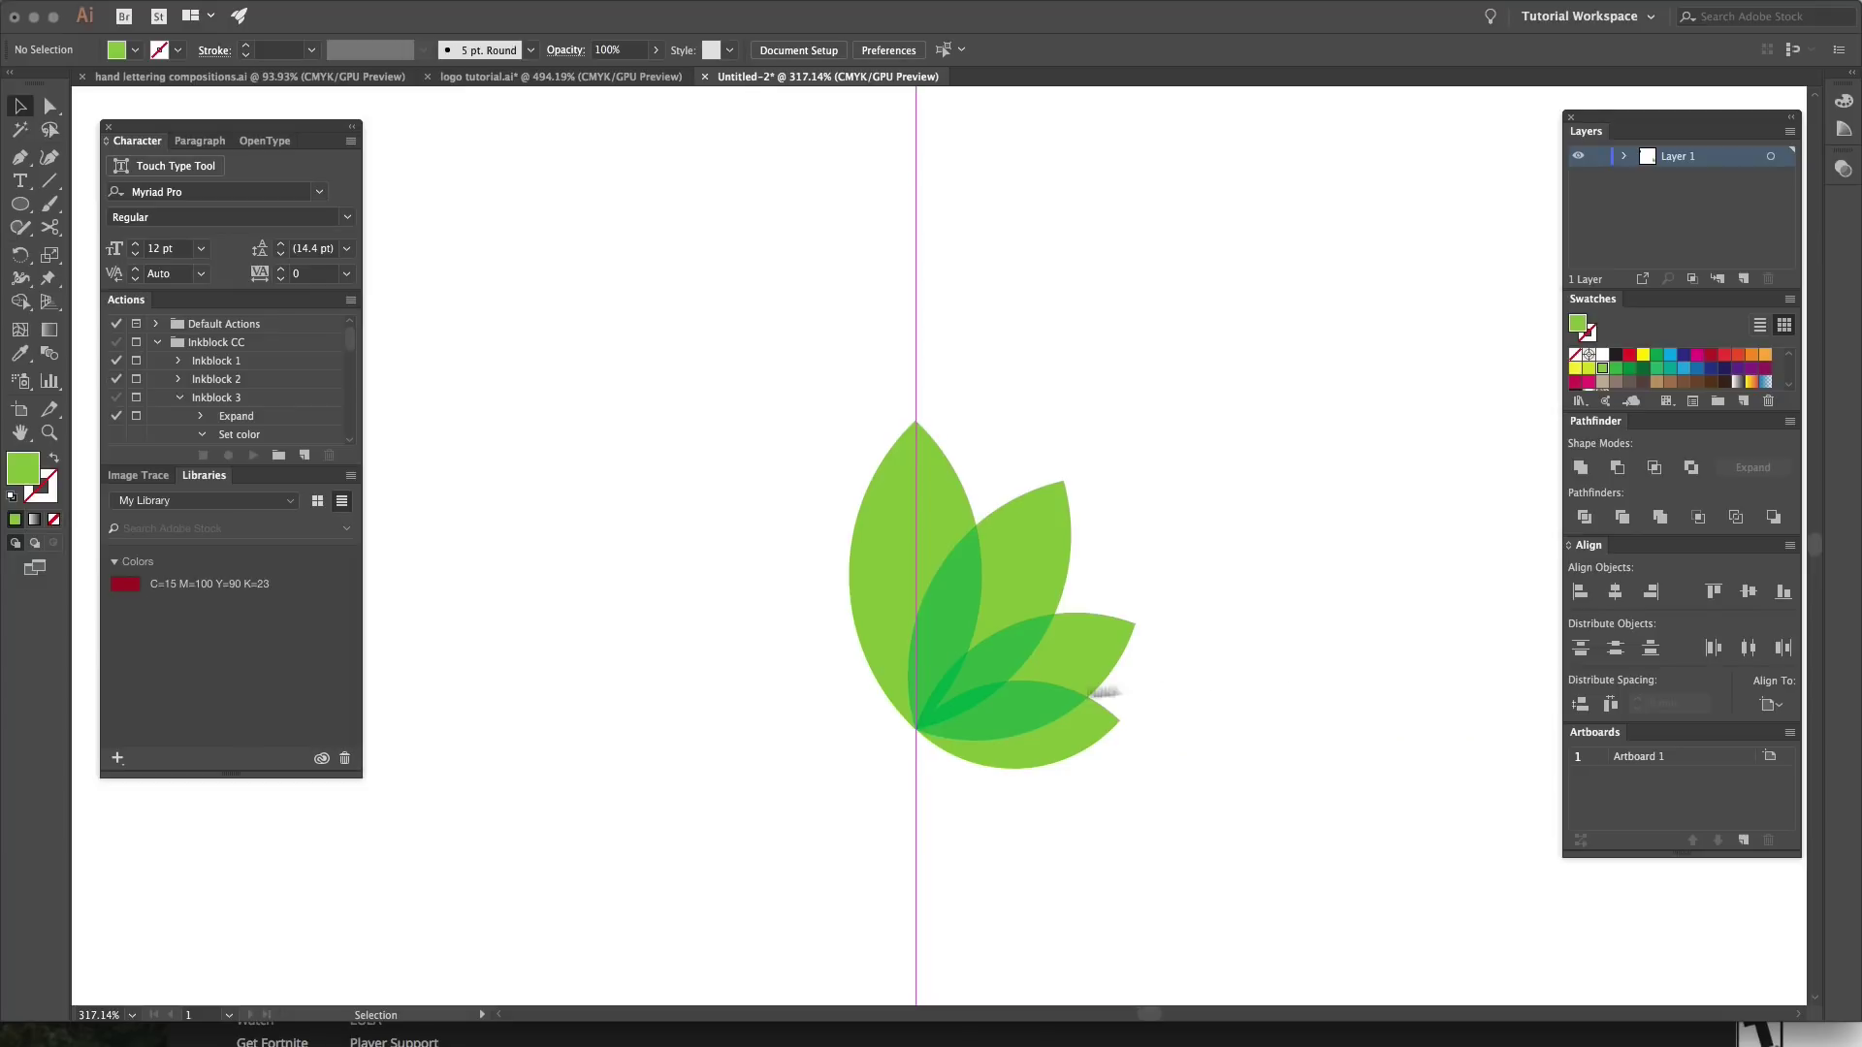
# Step: Fill the lowest leaf with the darker green 84A93F
pyautogui.scroll(3, 945, 653)
pyautogui.click(1143, 673)
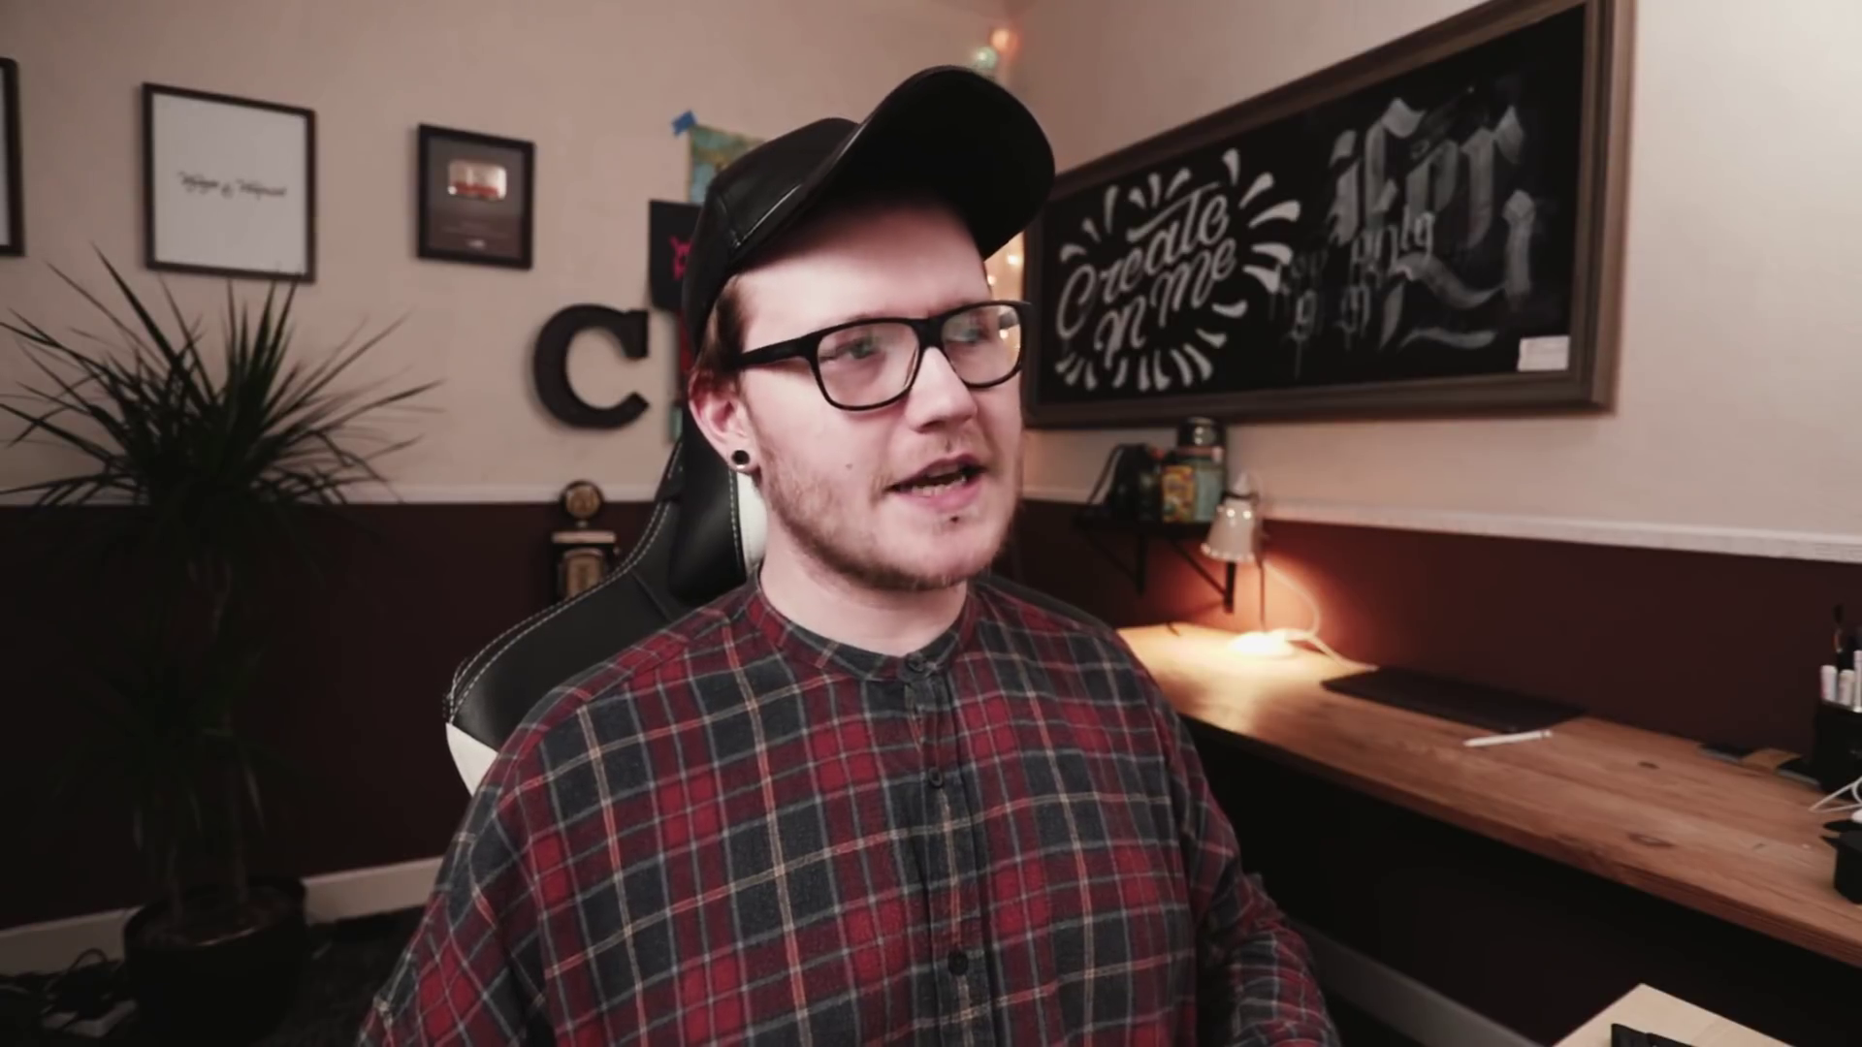
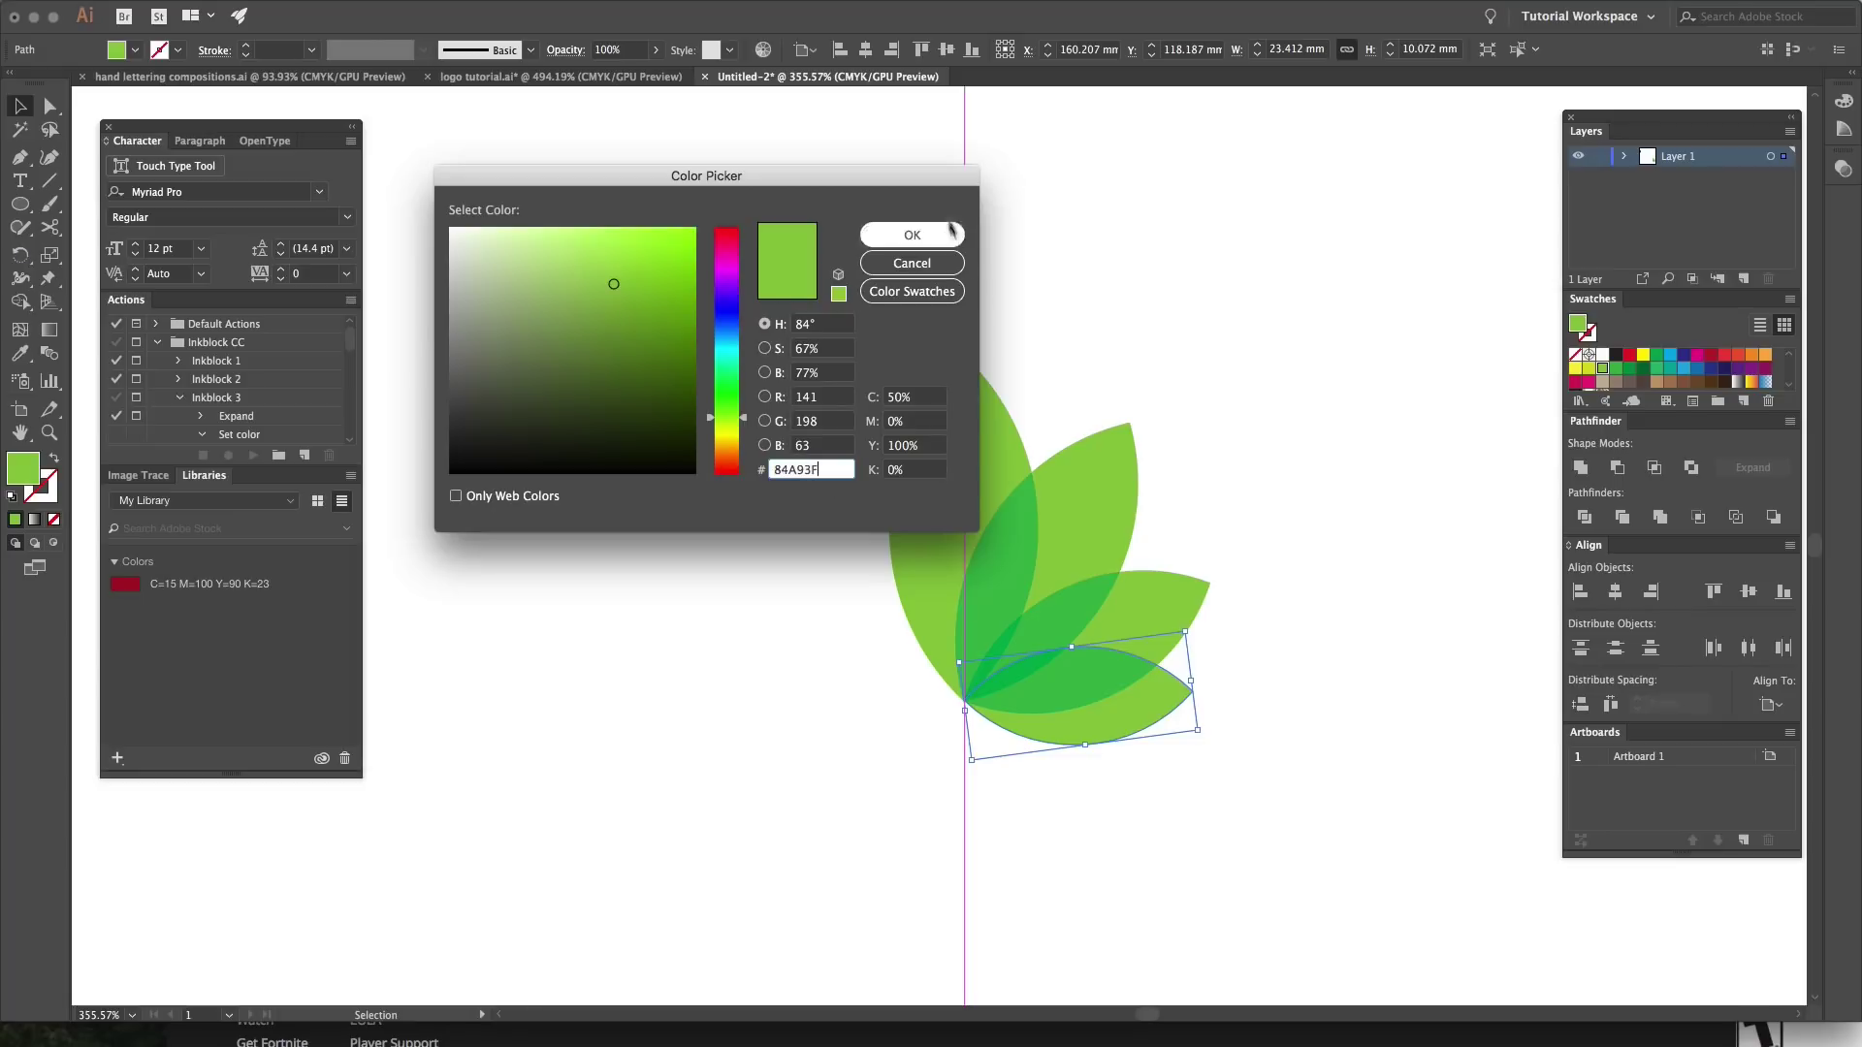
pyautogui.click(916, 246)
pyautogui.click(1234, 718)
pyautogui.click(1126, 715)
pyautogui.click(1289, 795)
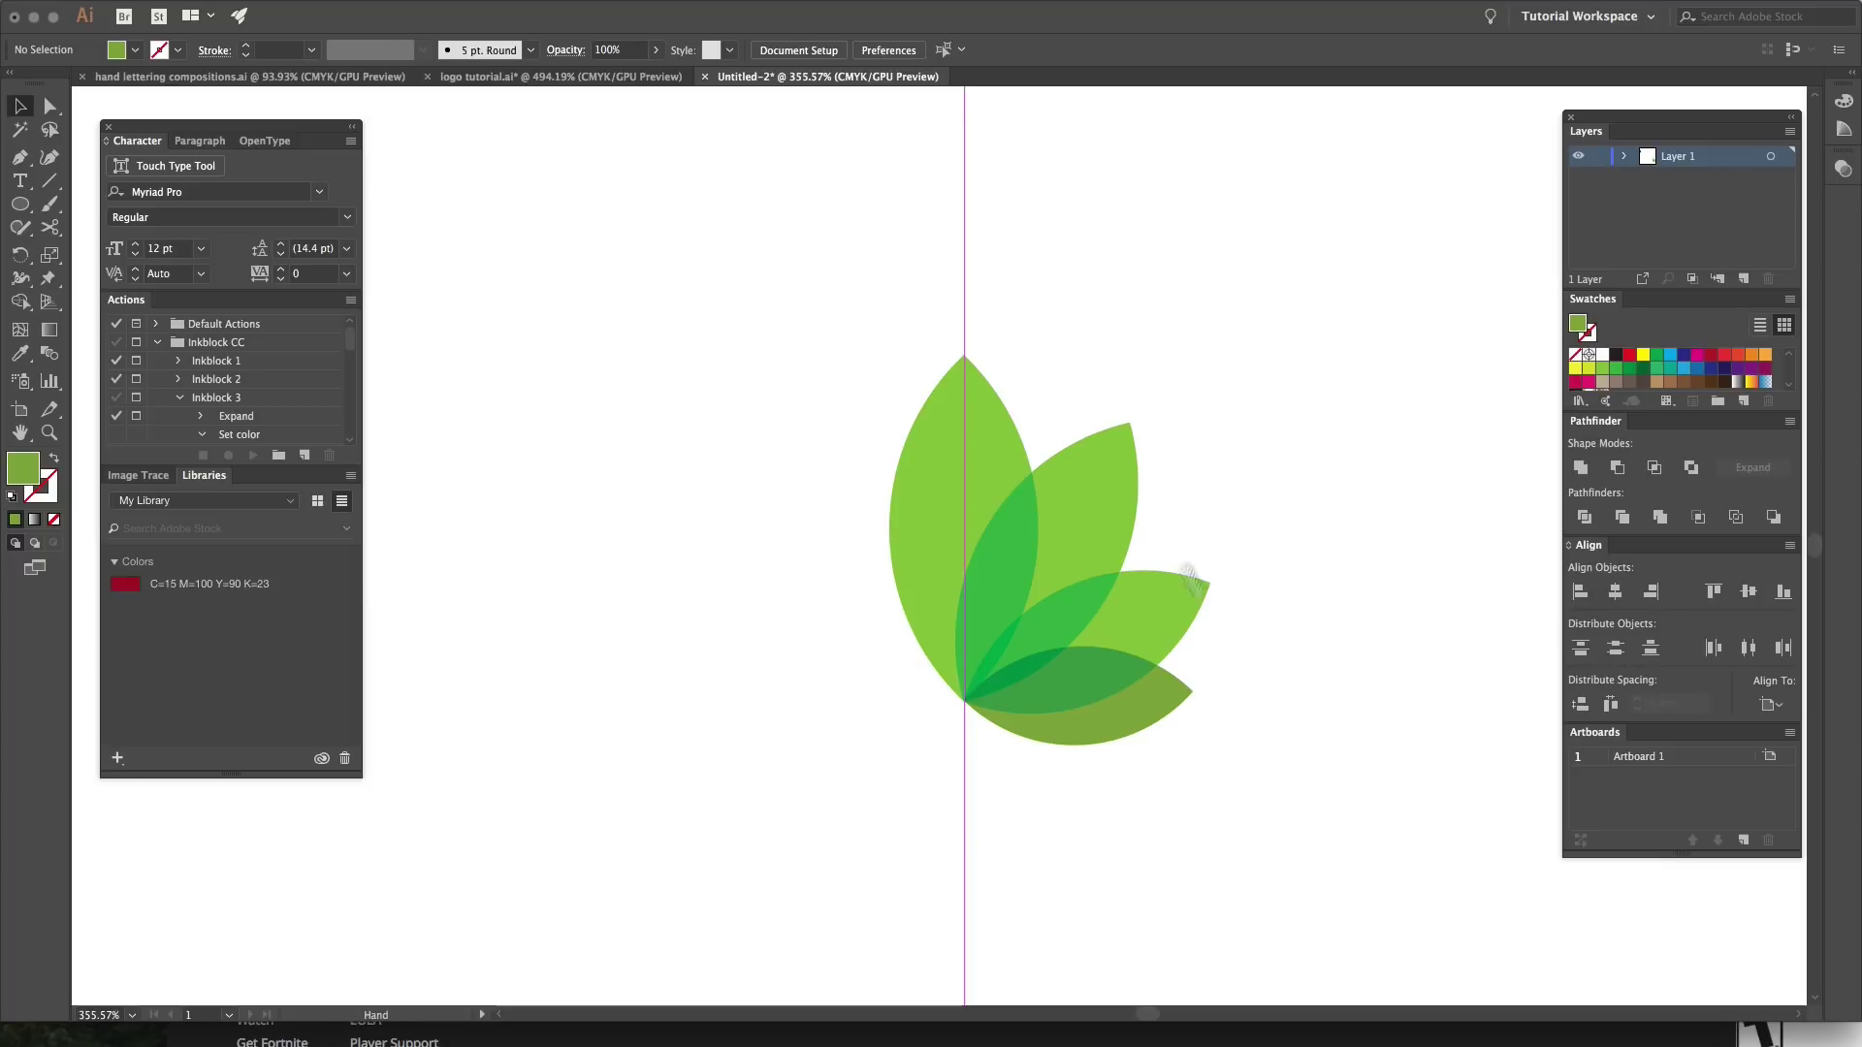
# Step: Set the opacity of all four leaves to 80%
pyautogui.moveTo(1182, 561); pyautogui.dragTo(1173, 635)
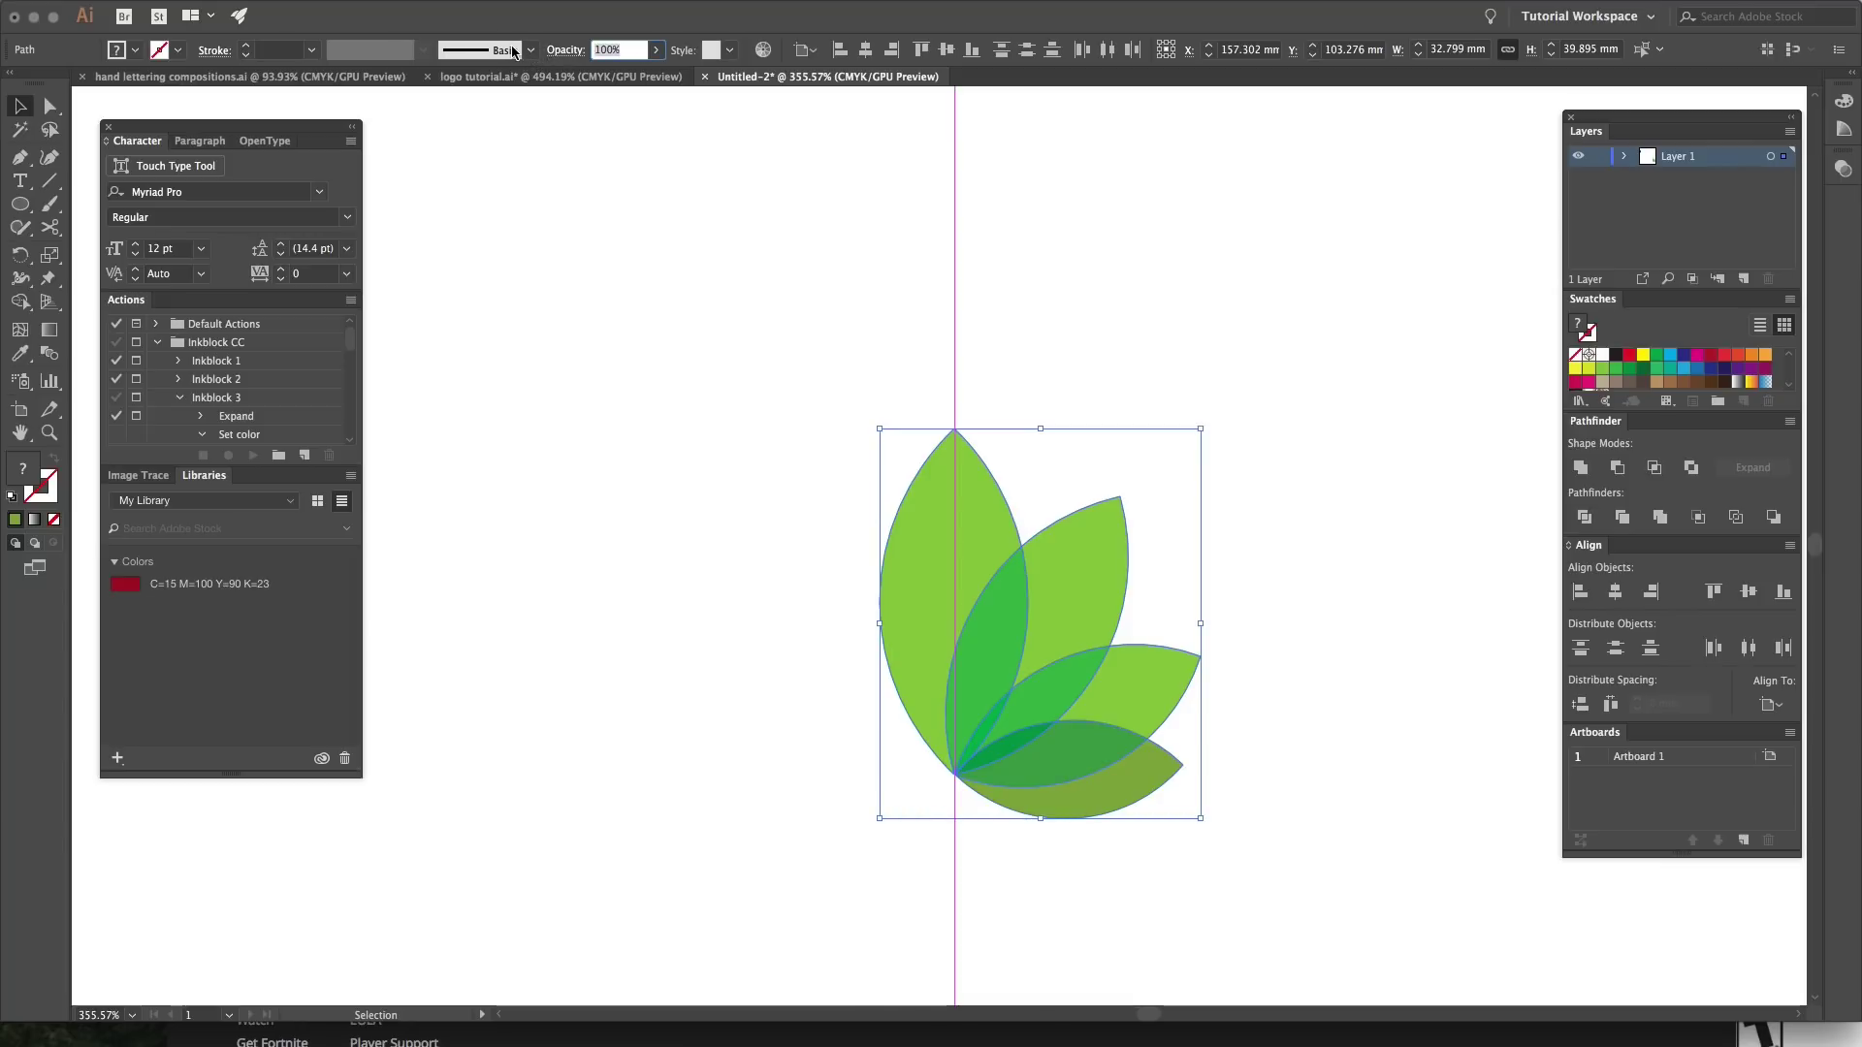
pyautogui.write('80')
pyautogui.press('Return')
pyautogui.click(678, 320)
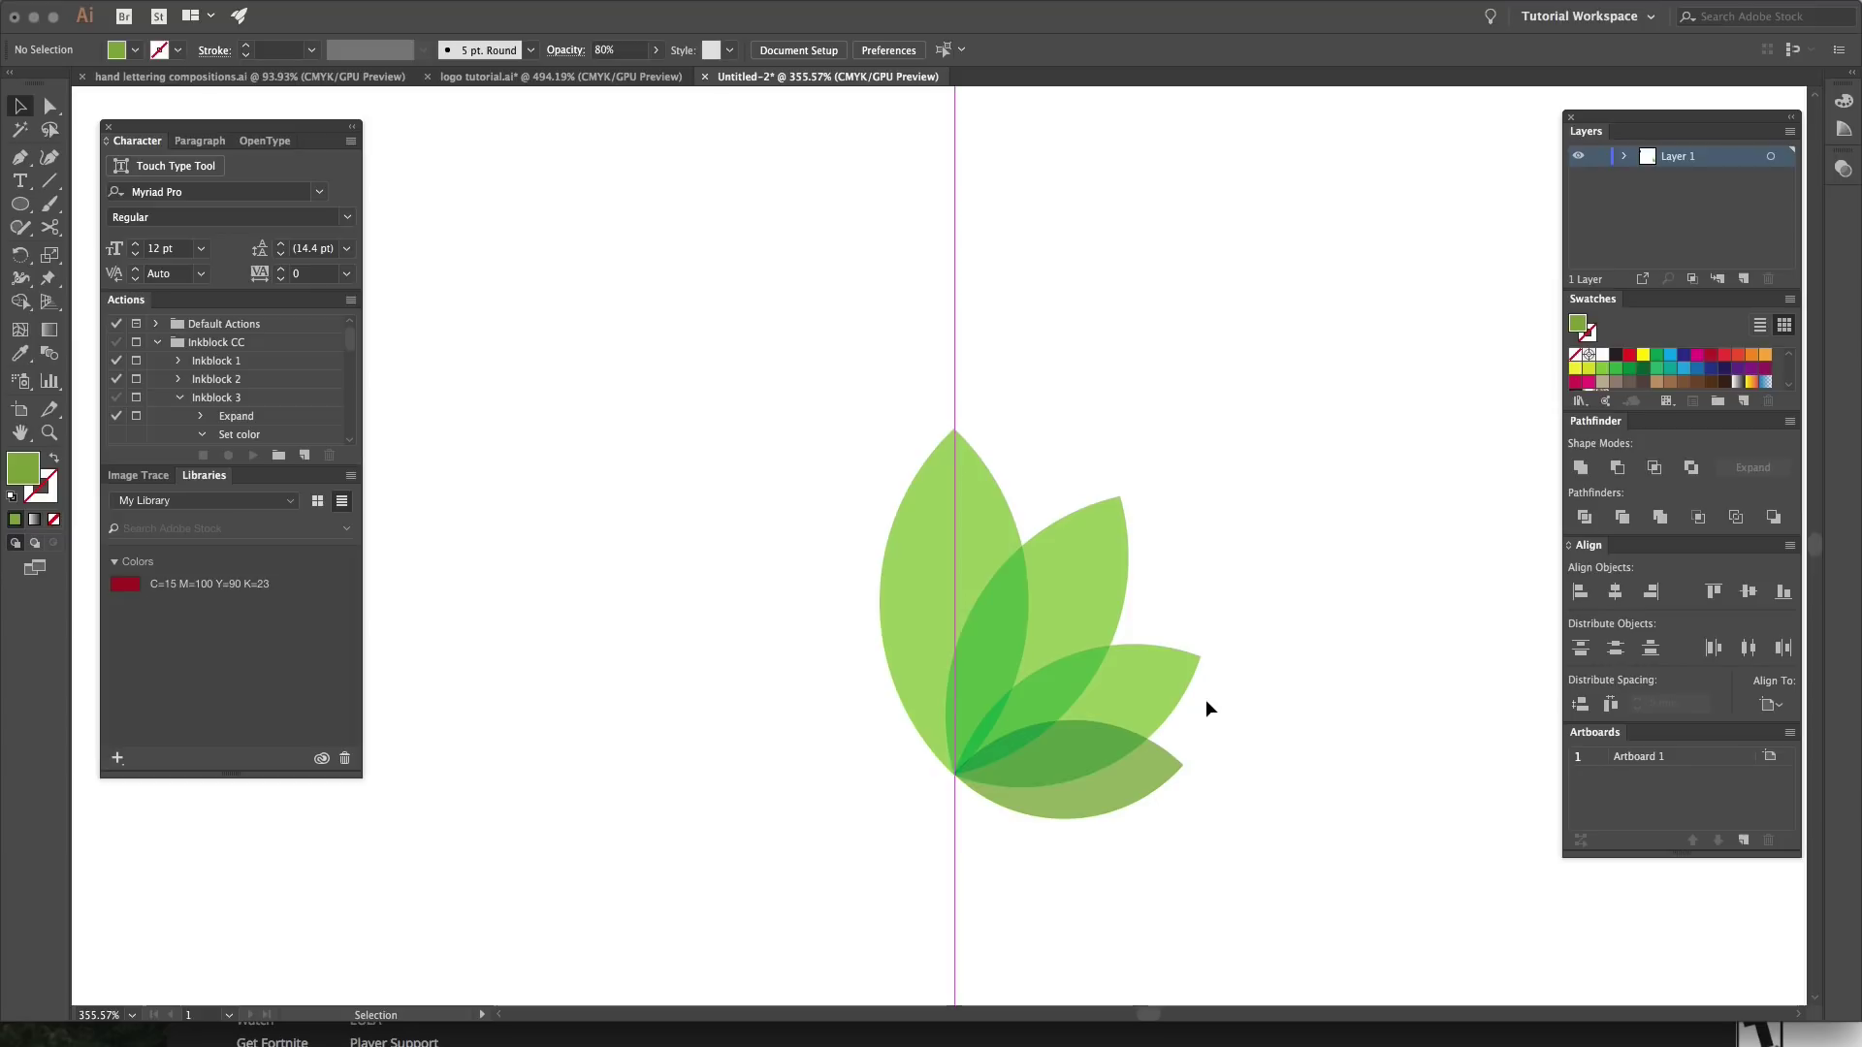
# Step: Fill the second-lowest leaf with green 84A93F and brighten the shade slightly
pyautogui.click(1178, 680)
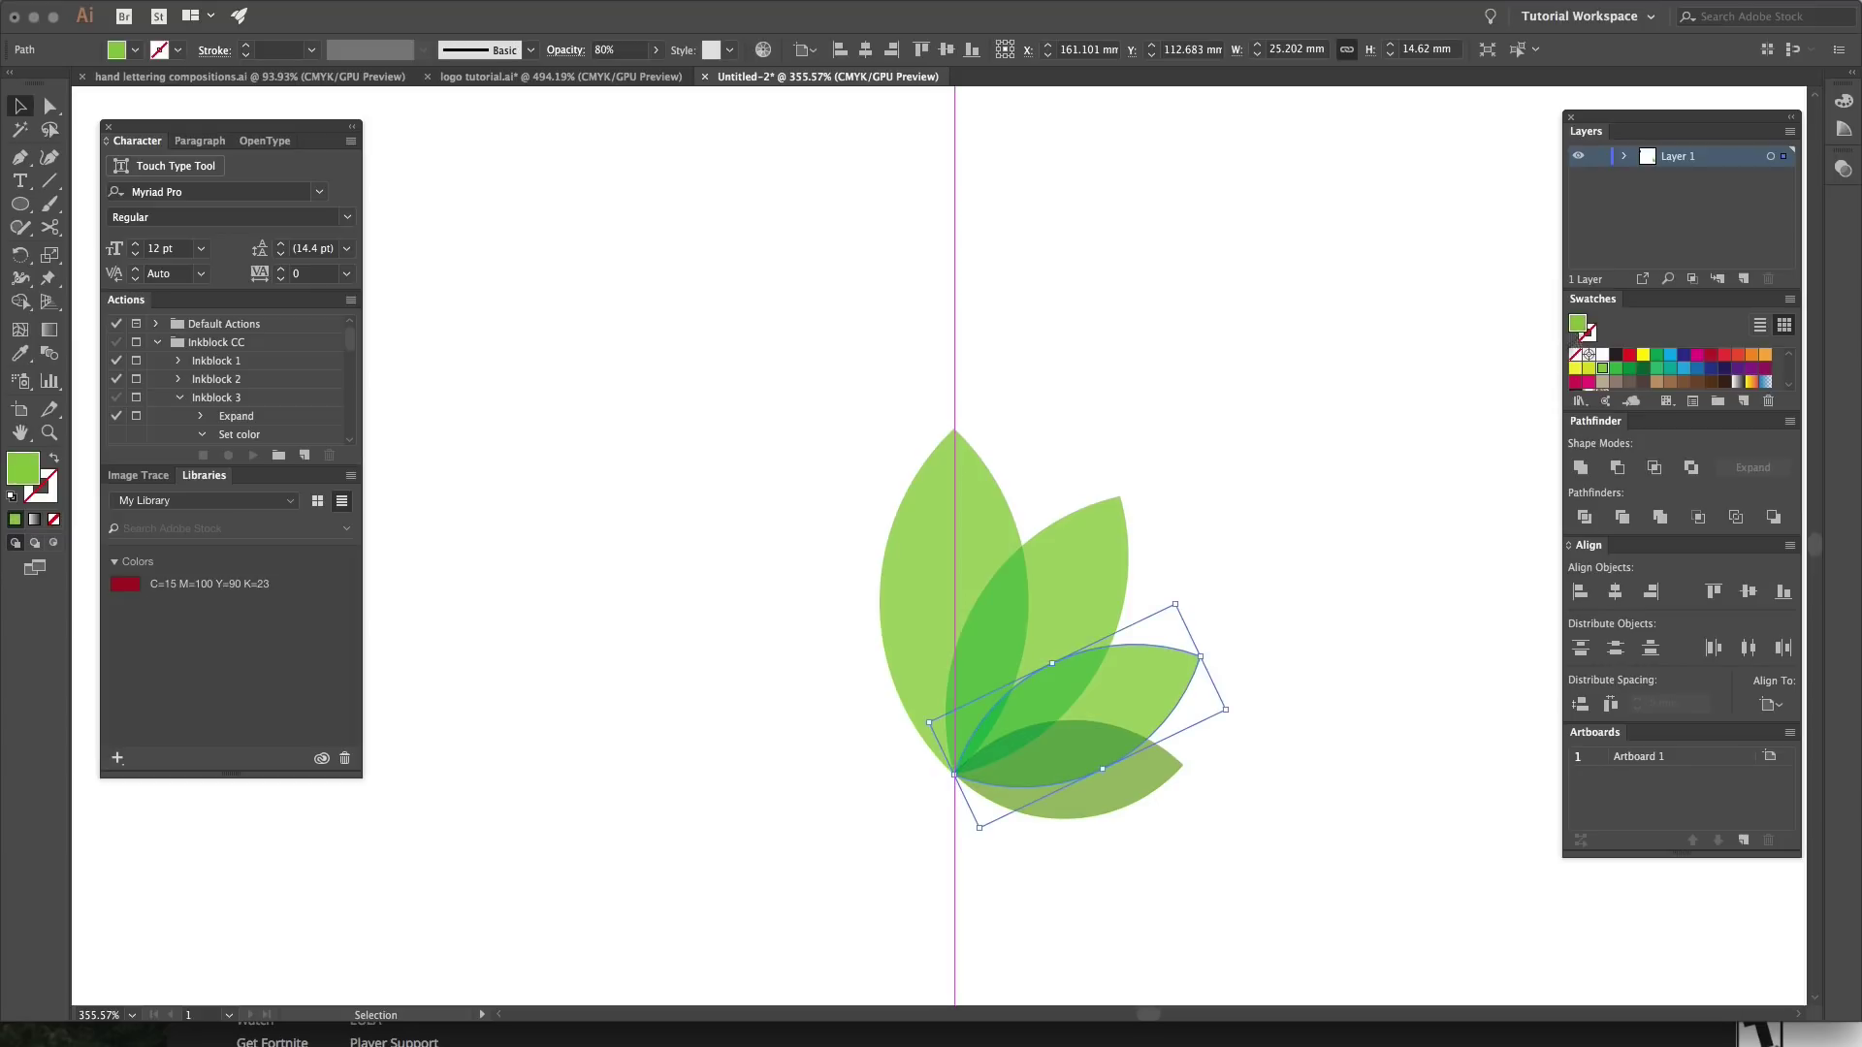
pyautogui.doubleClick(1578, 328)
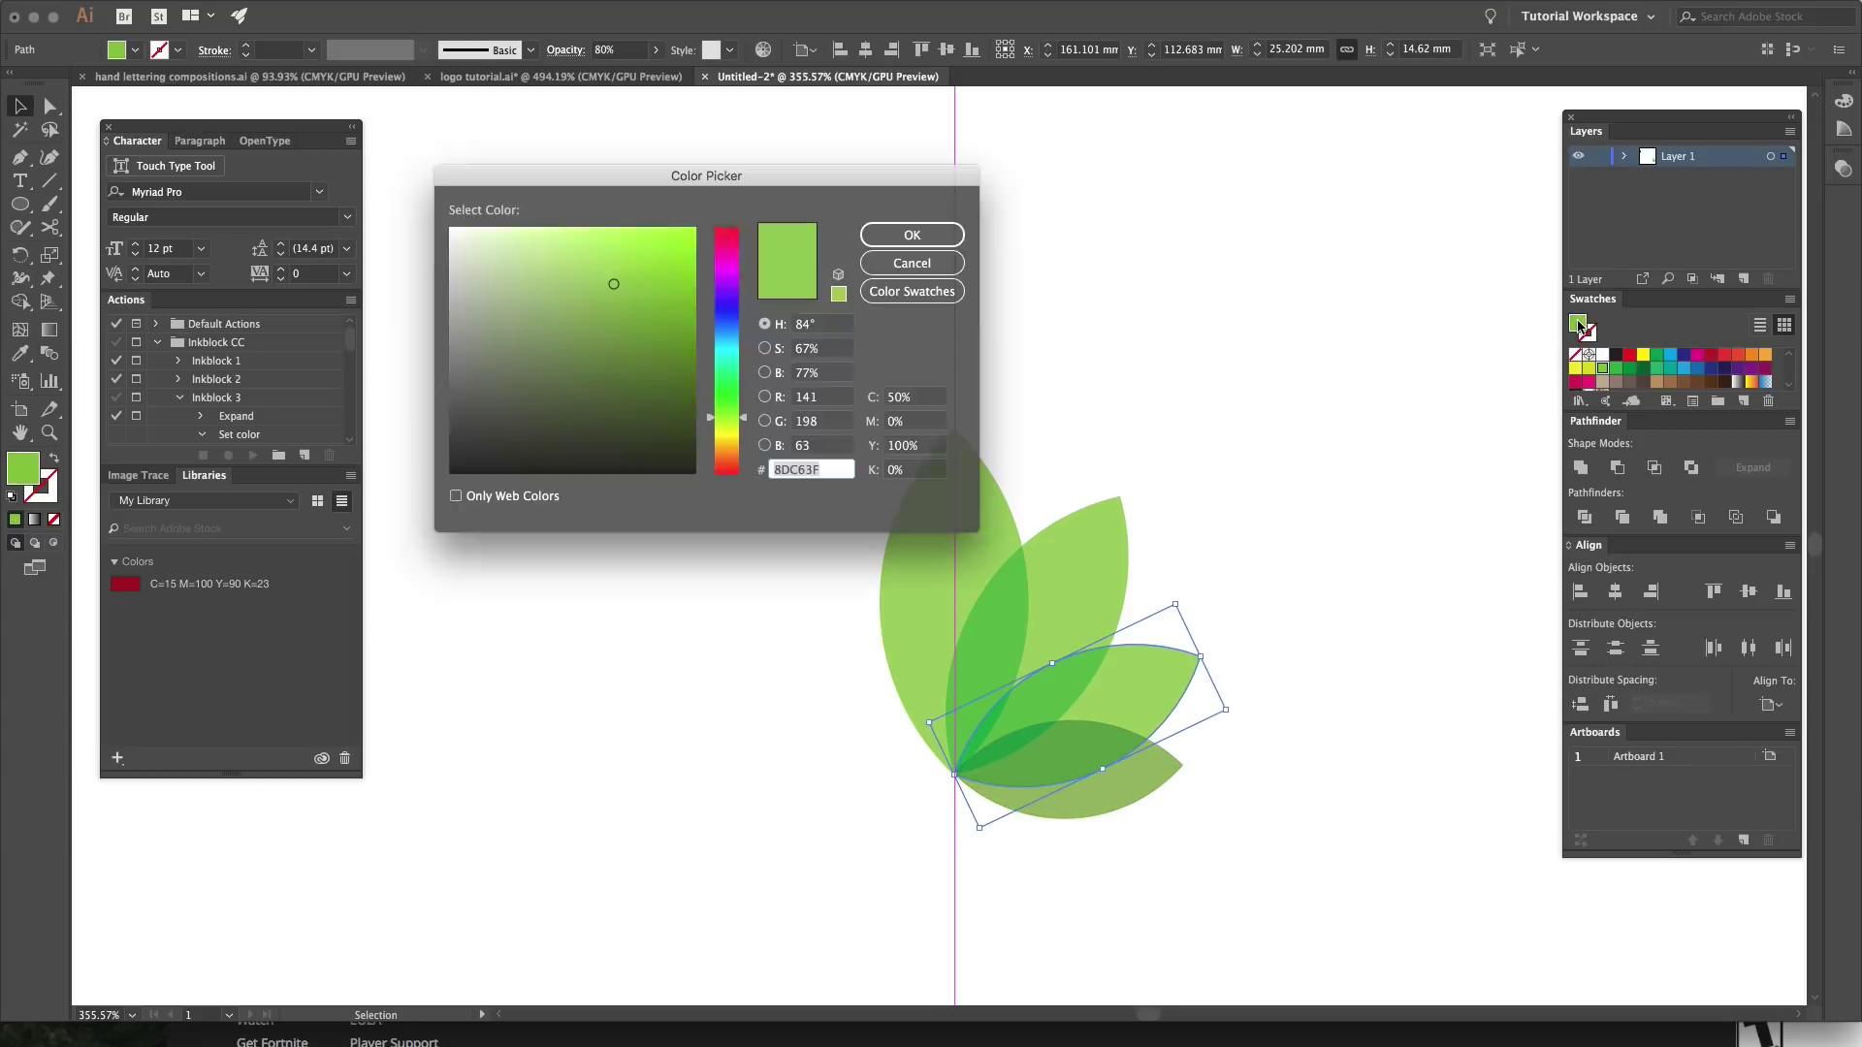
pyautogui.write('84A93F')
pyautogui.press('Return')
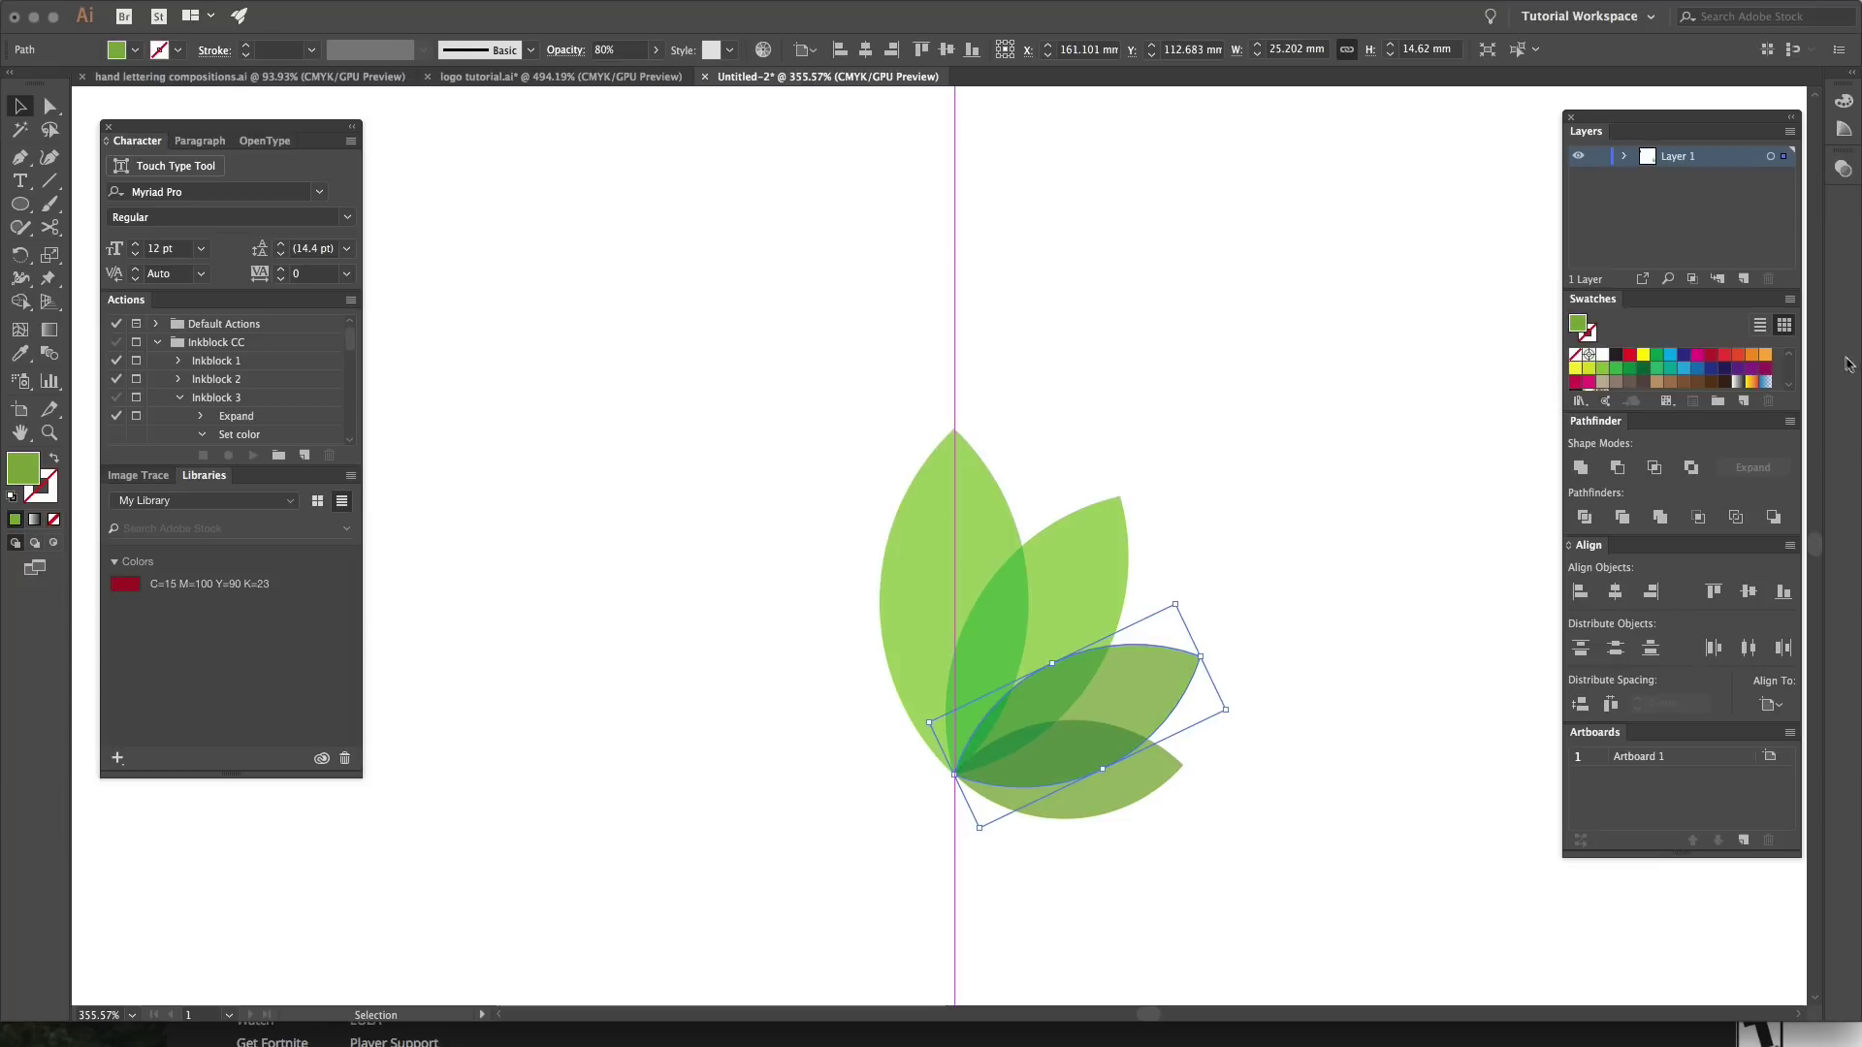
pyautogui.doubleClick(1579, 322)
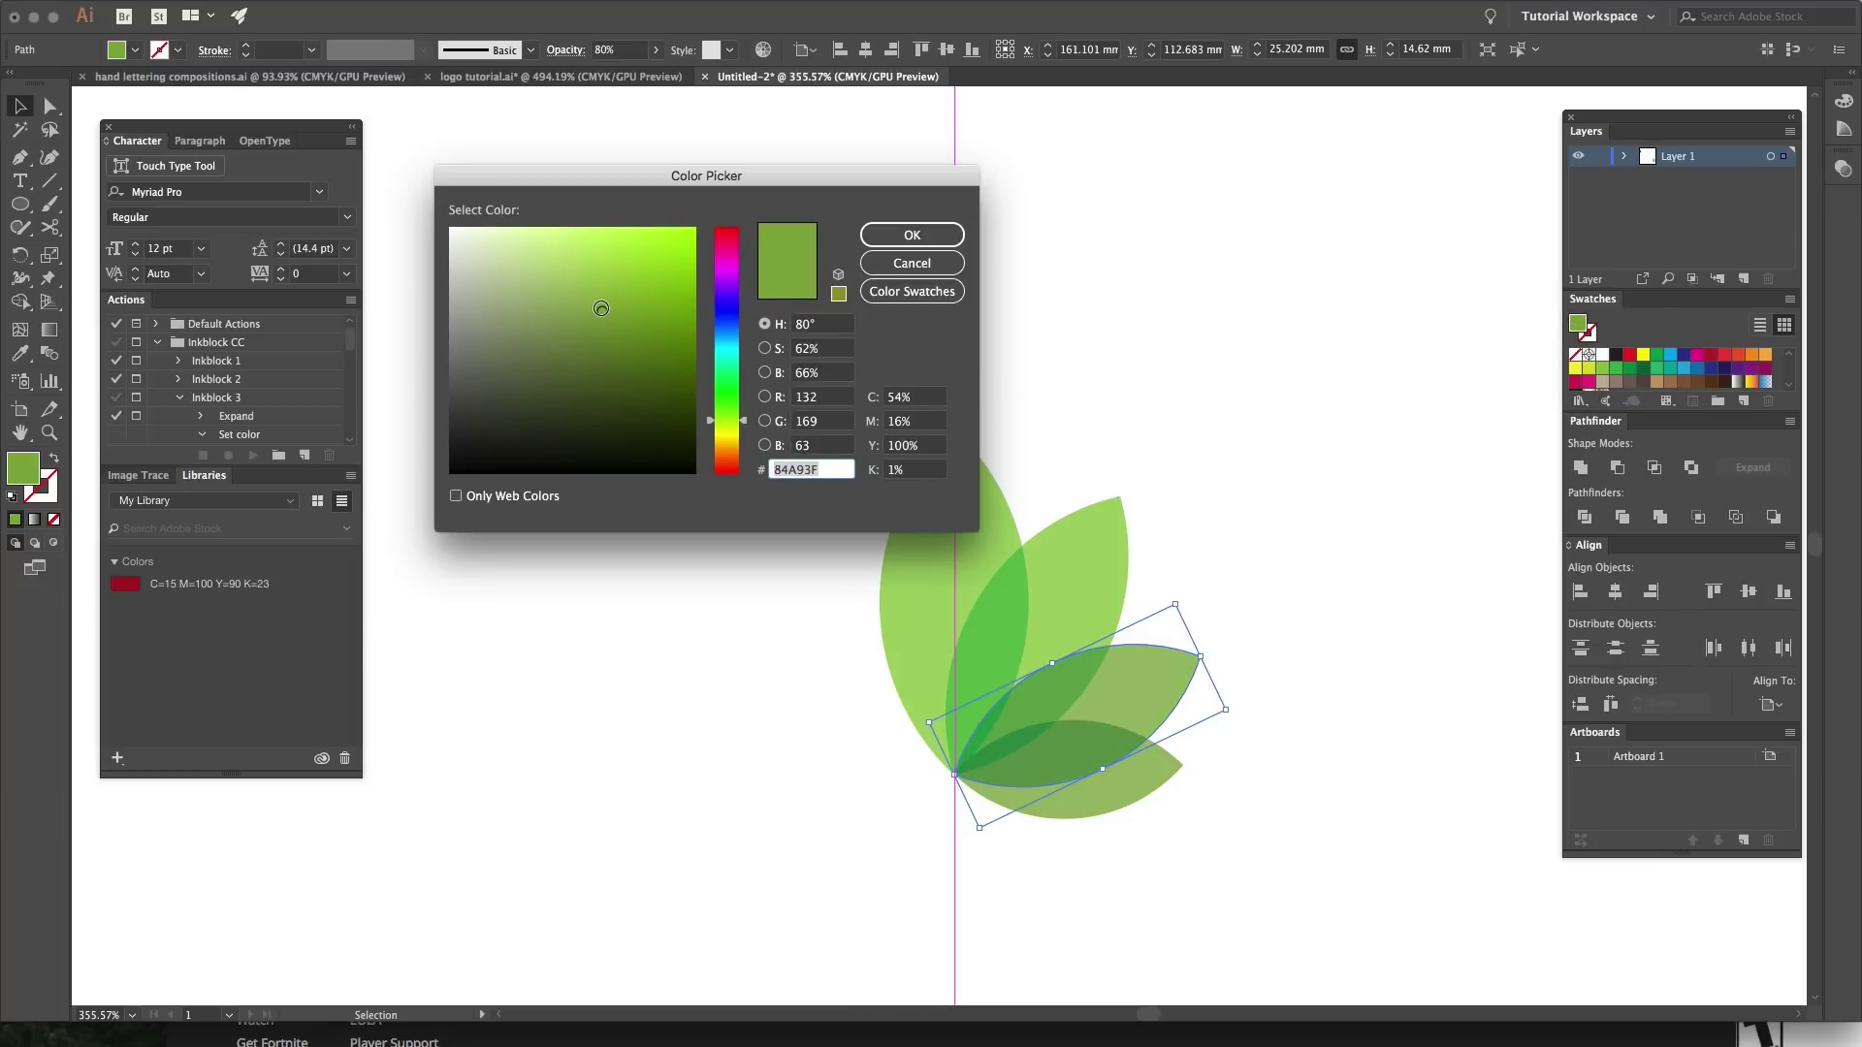
pyautogui.moveTo(602, 309); pyautogui.dragTo(601, 299)
pyautogui.click(946, 233)
pyautogui.click(1272, 445)
# Step: Fill the centre leaf and the upper side leaf with the lime green B2D235
pyautogui.click(1125, 545)
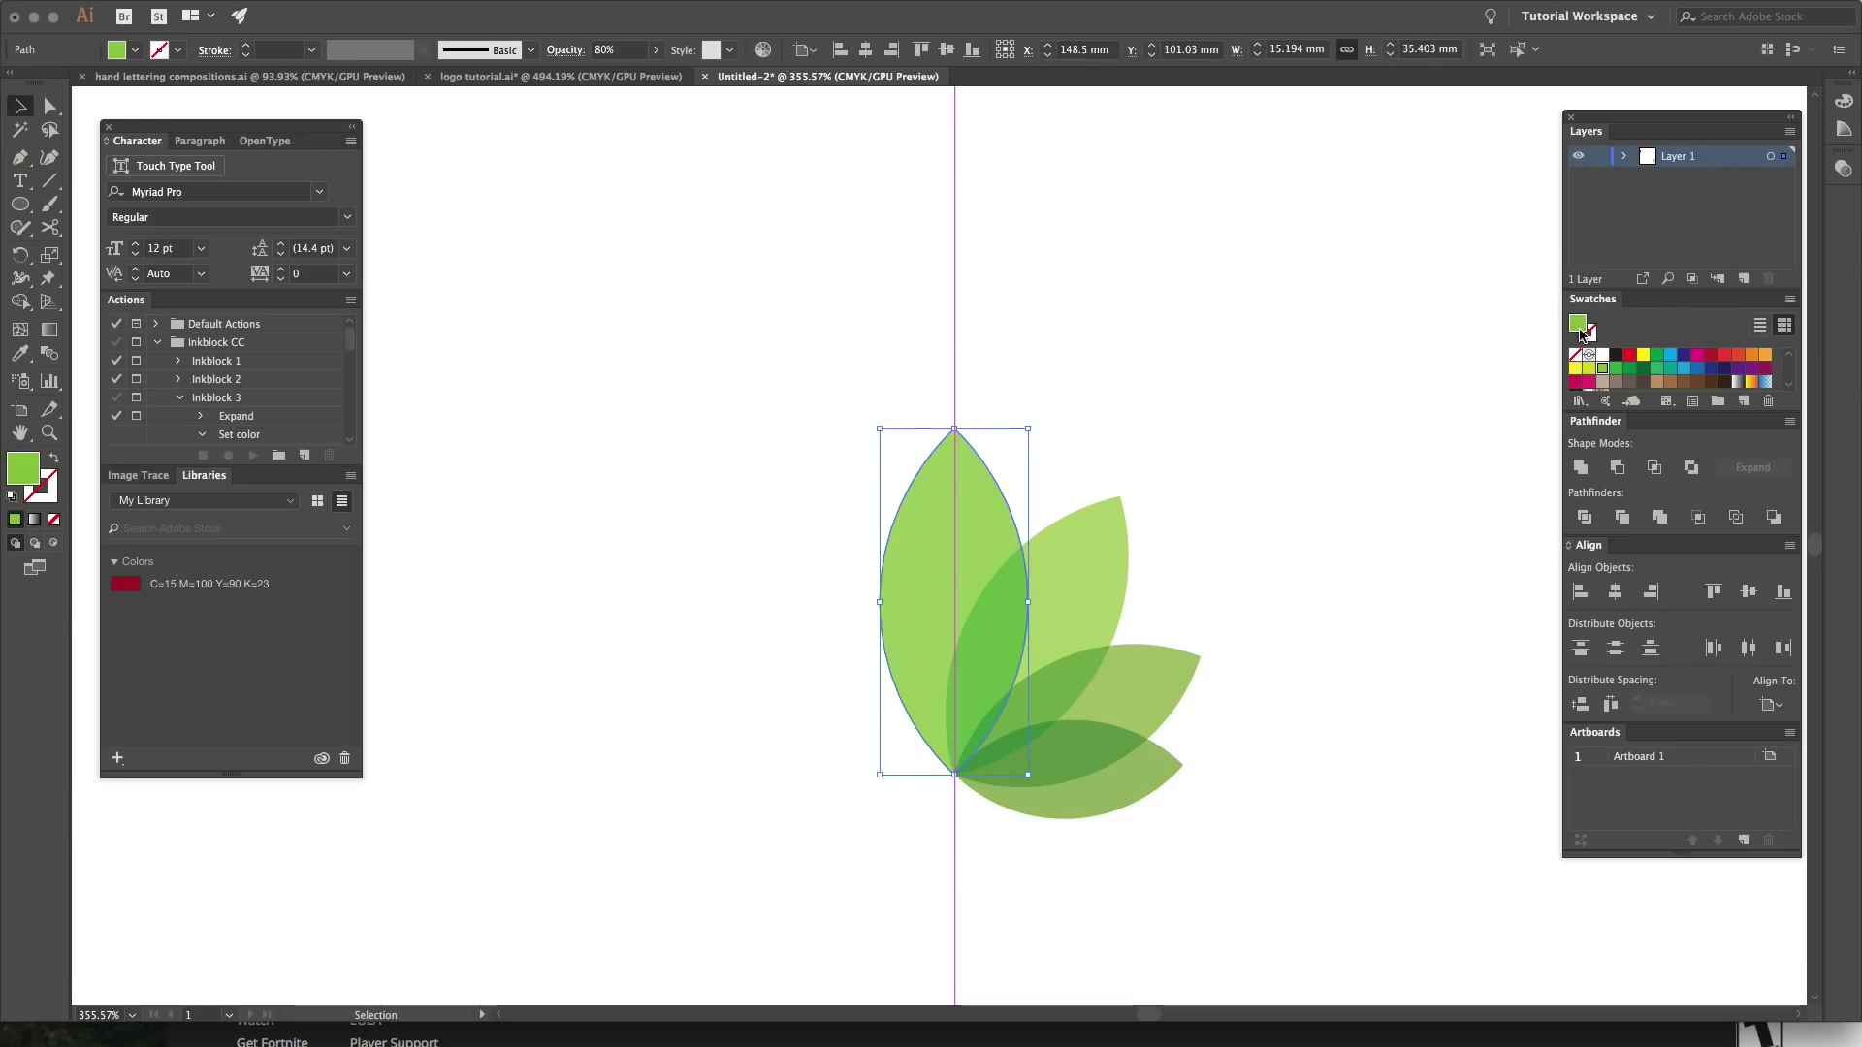
pyautogui.doubleClick(1579, 328)
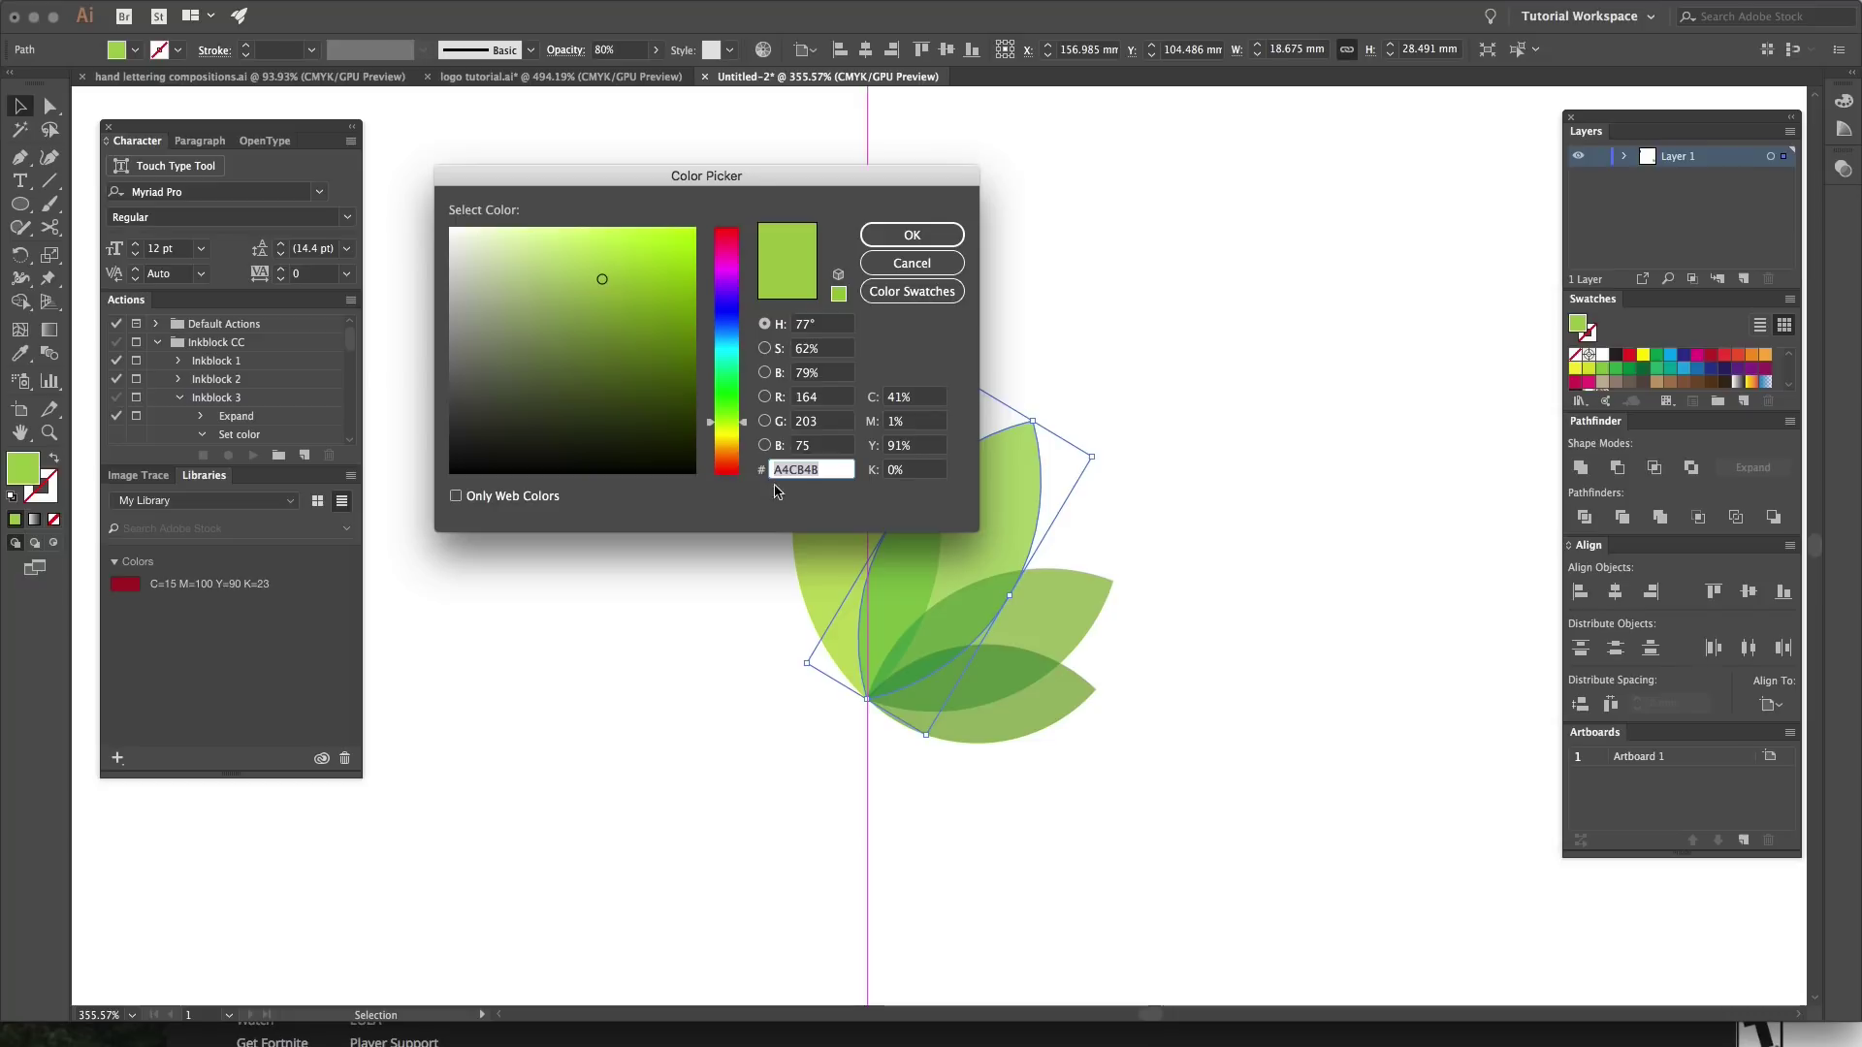
pyautogui.click(937, 231)
pyautogui.click(1381, 514)
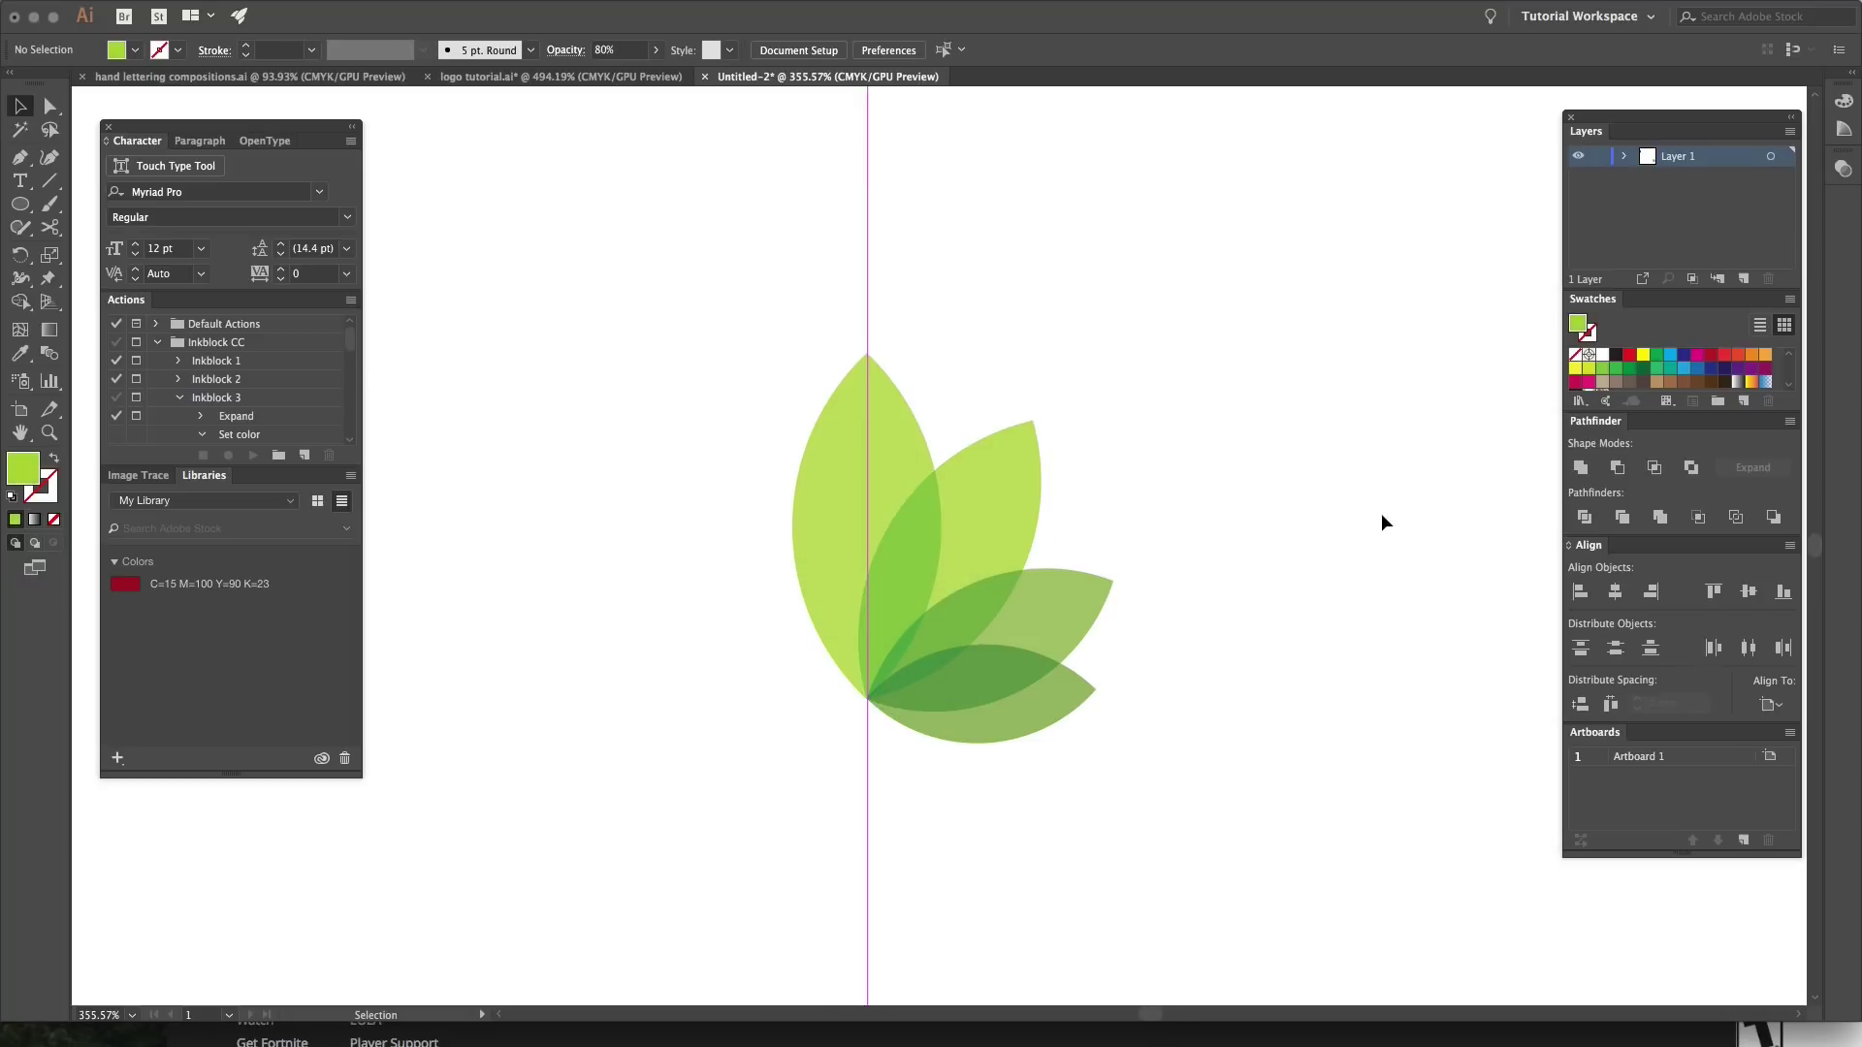
# Step: Darken the upper side leaf slightly by lowering its fill brightness to 80%
pyautogui.click(1034, 498)
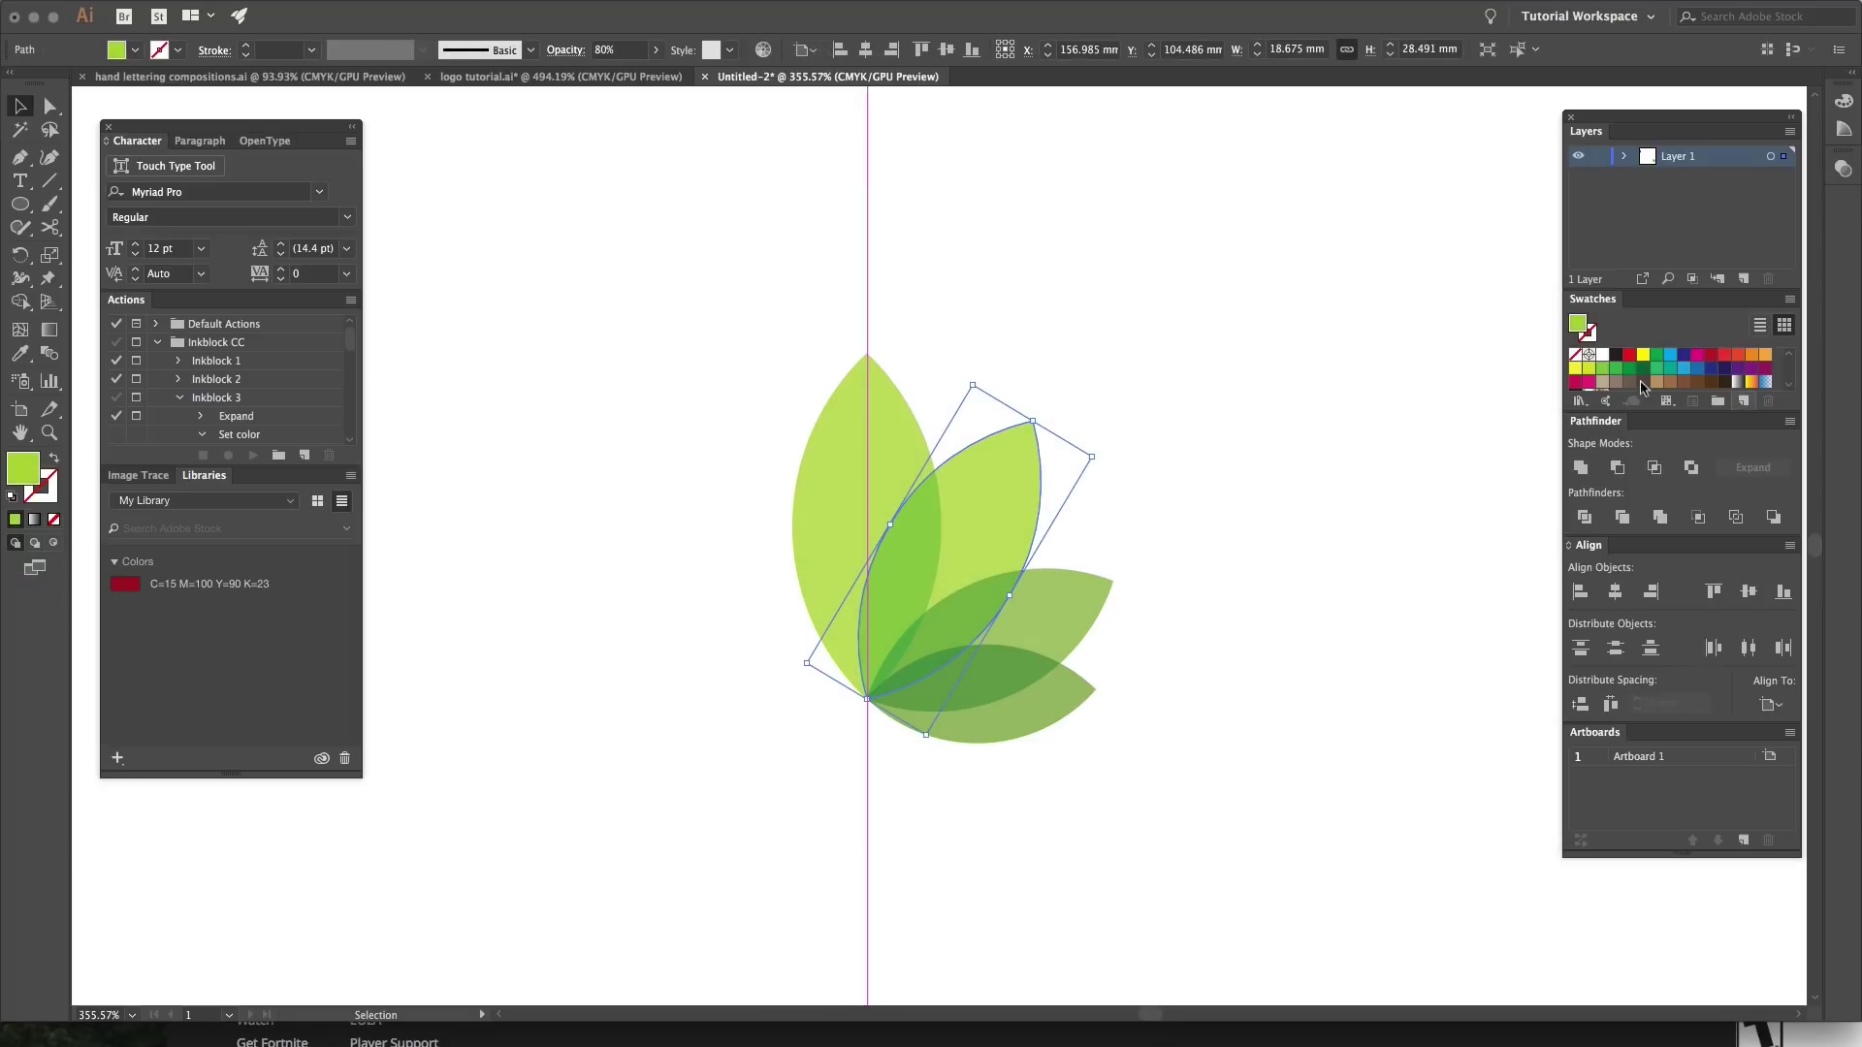
pyautogui.doubleClick(1582, 333)
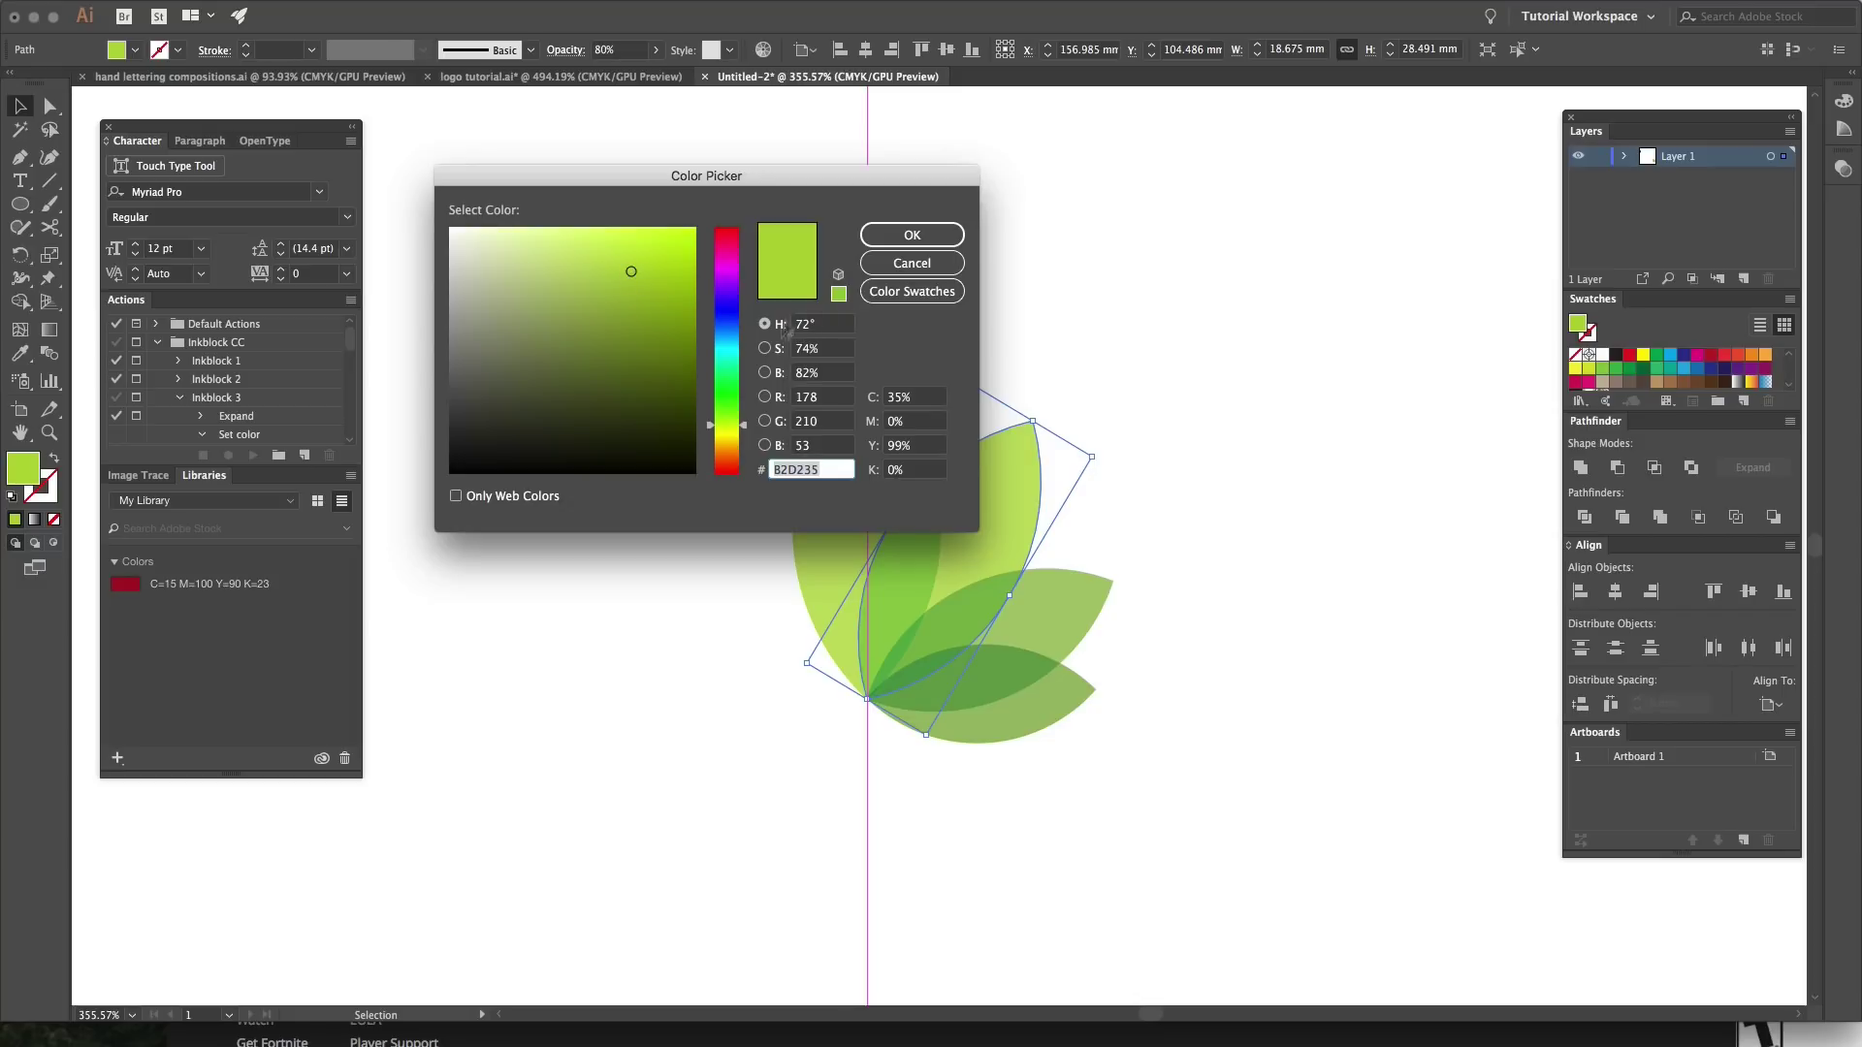
pyautogui.click(840, 372)
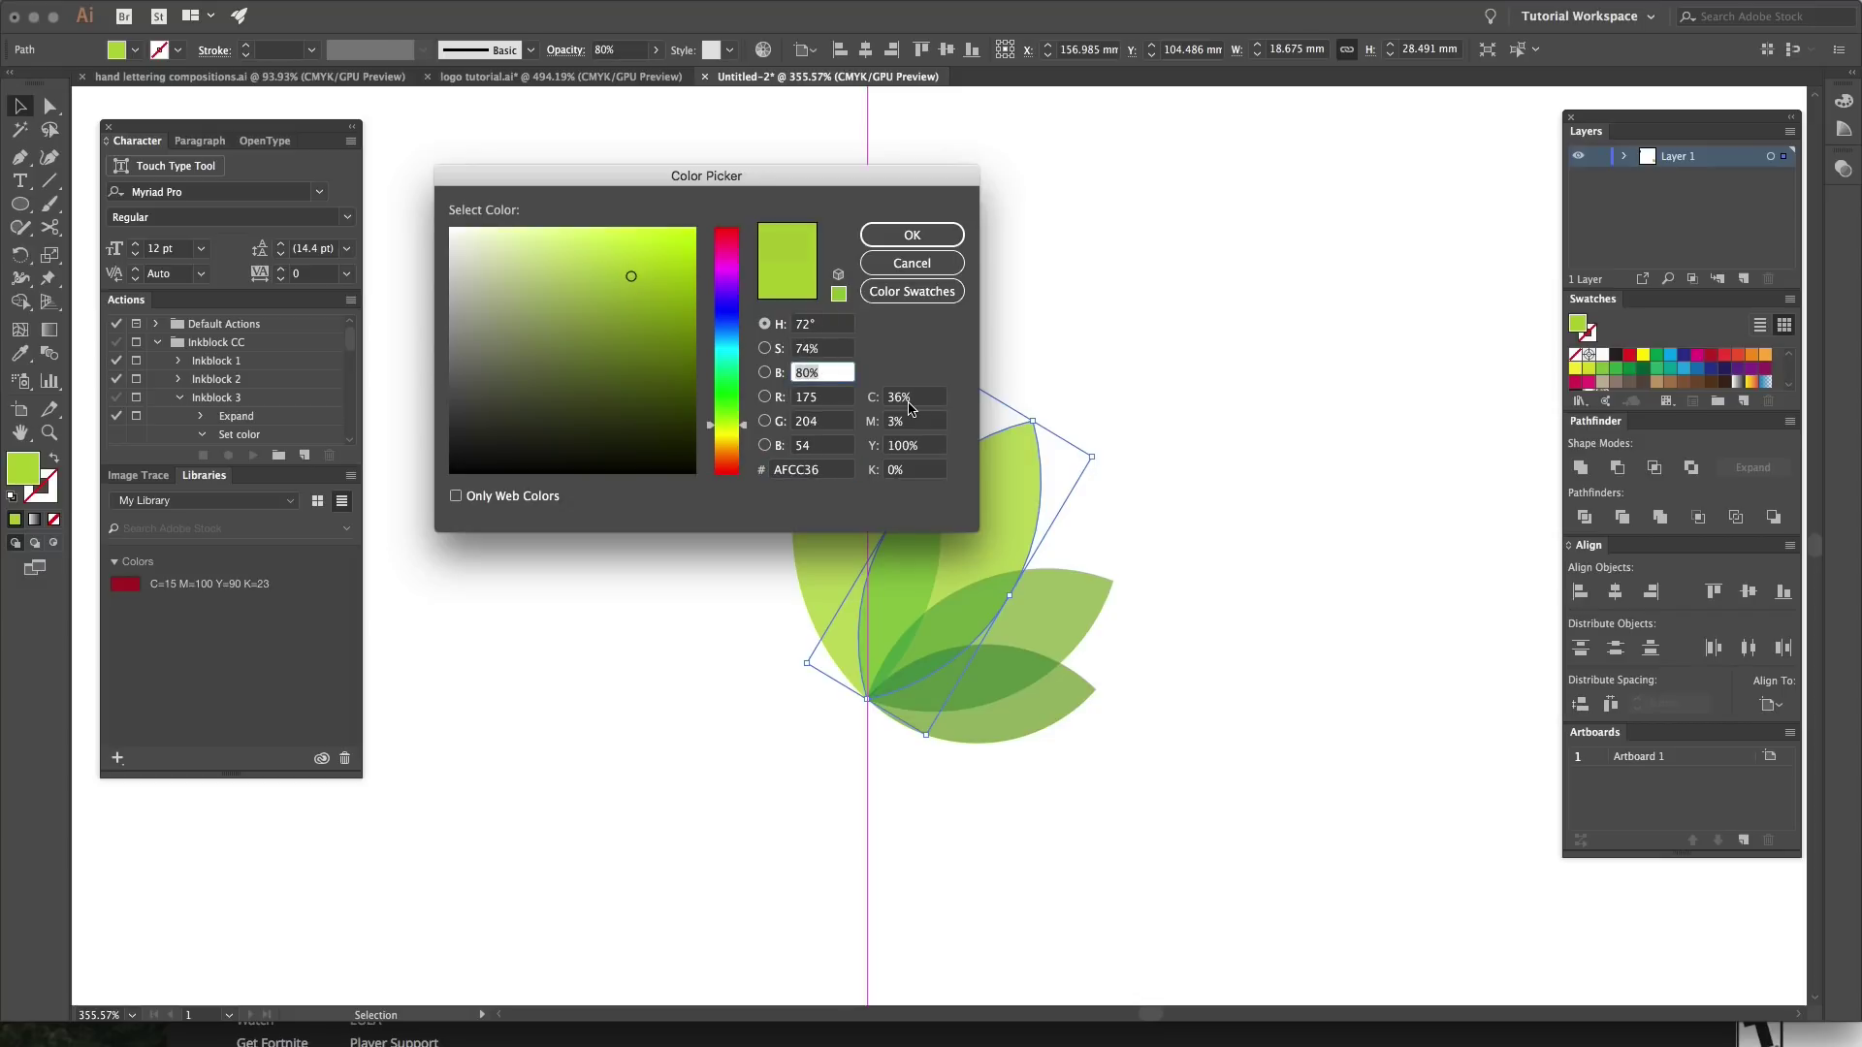
pyautogui.press('Return')
pyautogui.click(1206, 457)
# Step: Examine the green shades of the individual leaves, from the lower side leaves up to the centre leaf
pyautogui.press('z')
pyautogui.moveTo(1135, 485)
pyautogui.mouseDown()
pyautogui.moveTo(956, 532)
pyautogui.moveTo(1122, 520)
pyautogui.mouseUp()
pyautogui.press('v')
pyautogui.click(1049, 615)
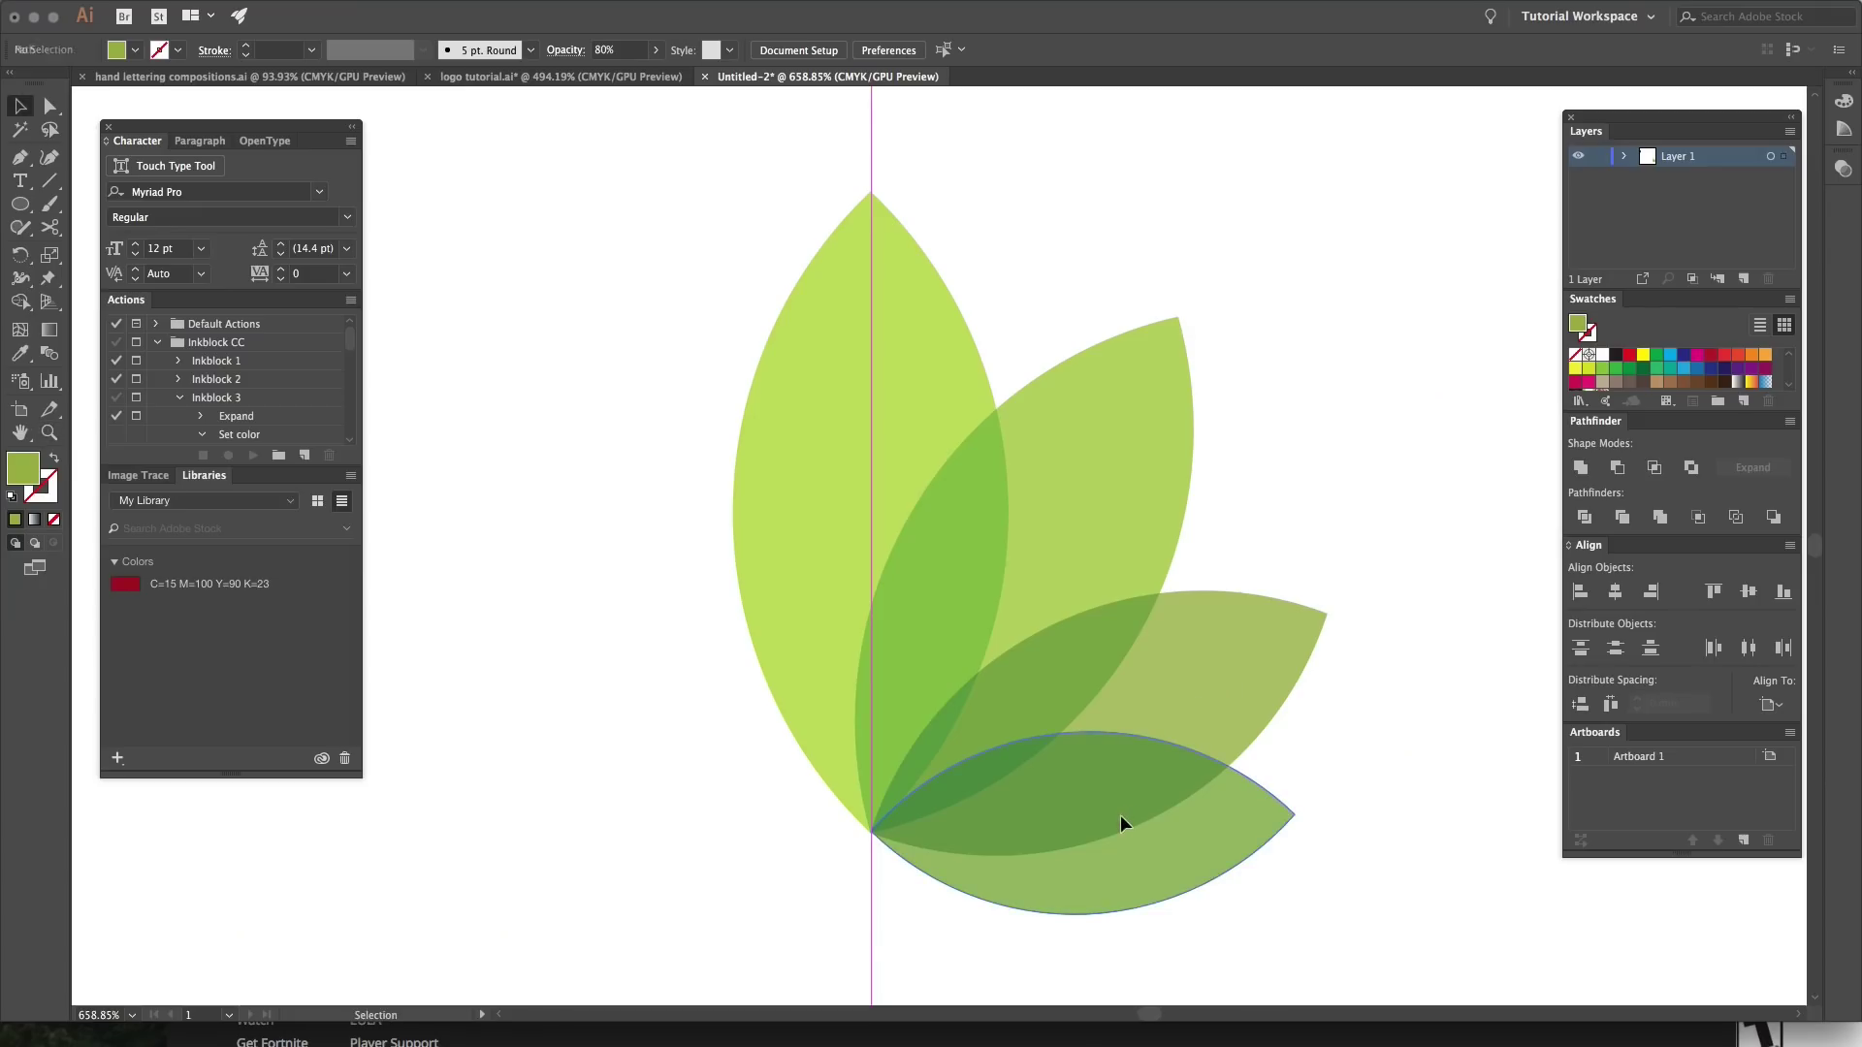
pyautogui.click(1073, 707)
pyautogui.click(990, 607)
pyautogui.click(834, 485)
pyautogui.click(1354, 411)
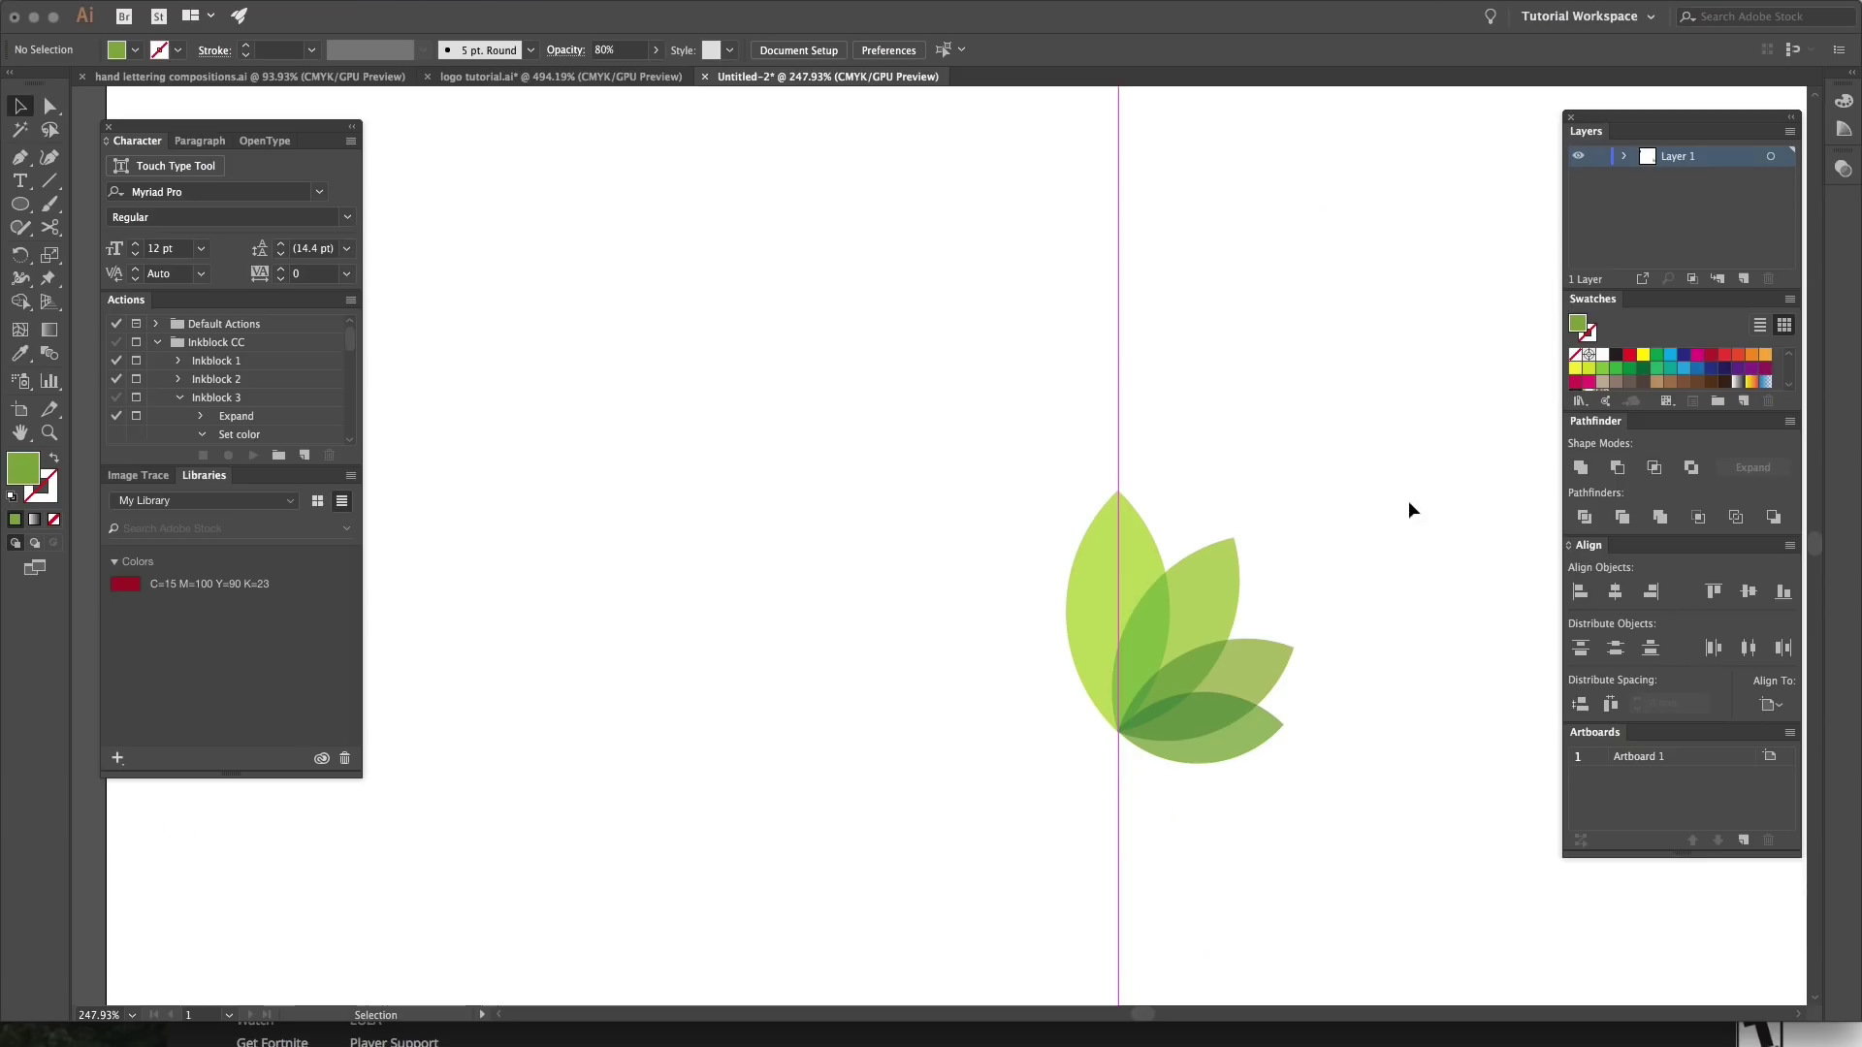
# Step: Reflect a copy of the three side leaves across a vertical axis at their shared base point
pyautogui.moveTo(1408, 502); pyautogui.dragTo(1176, 830)
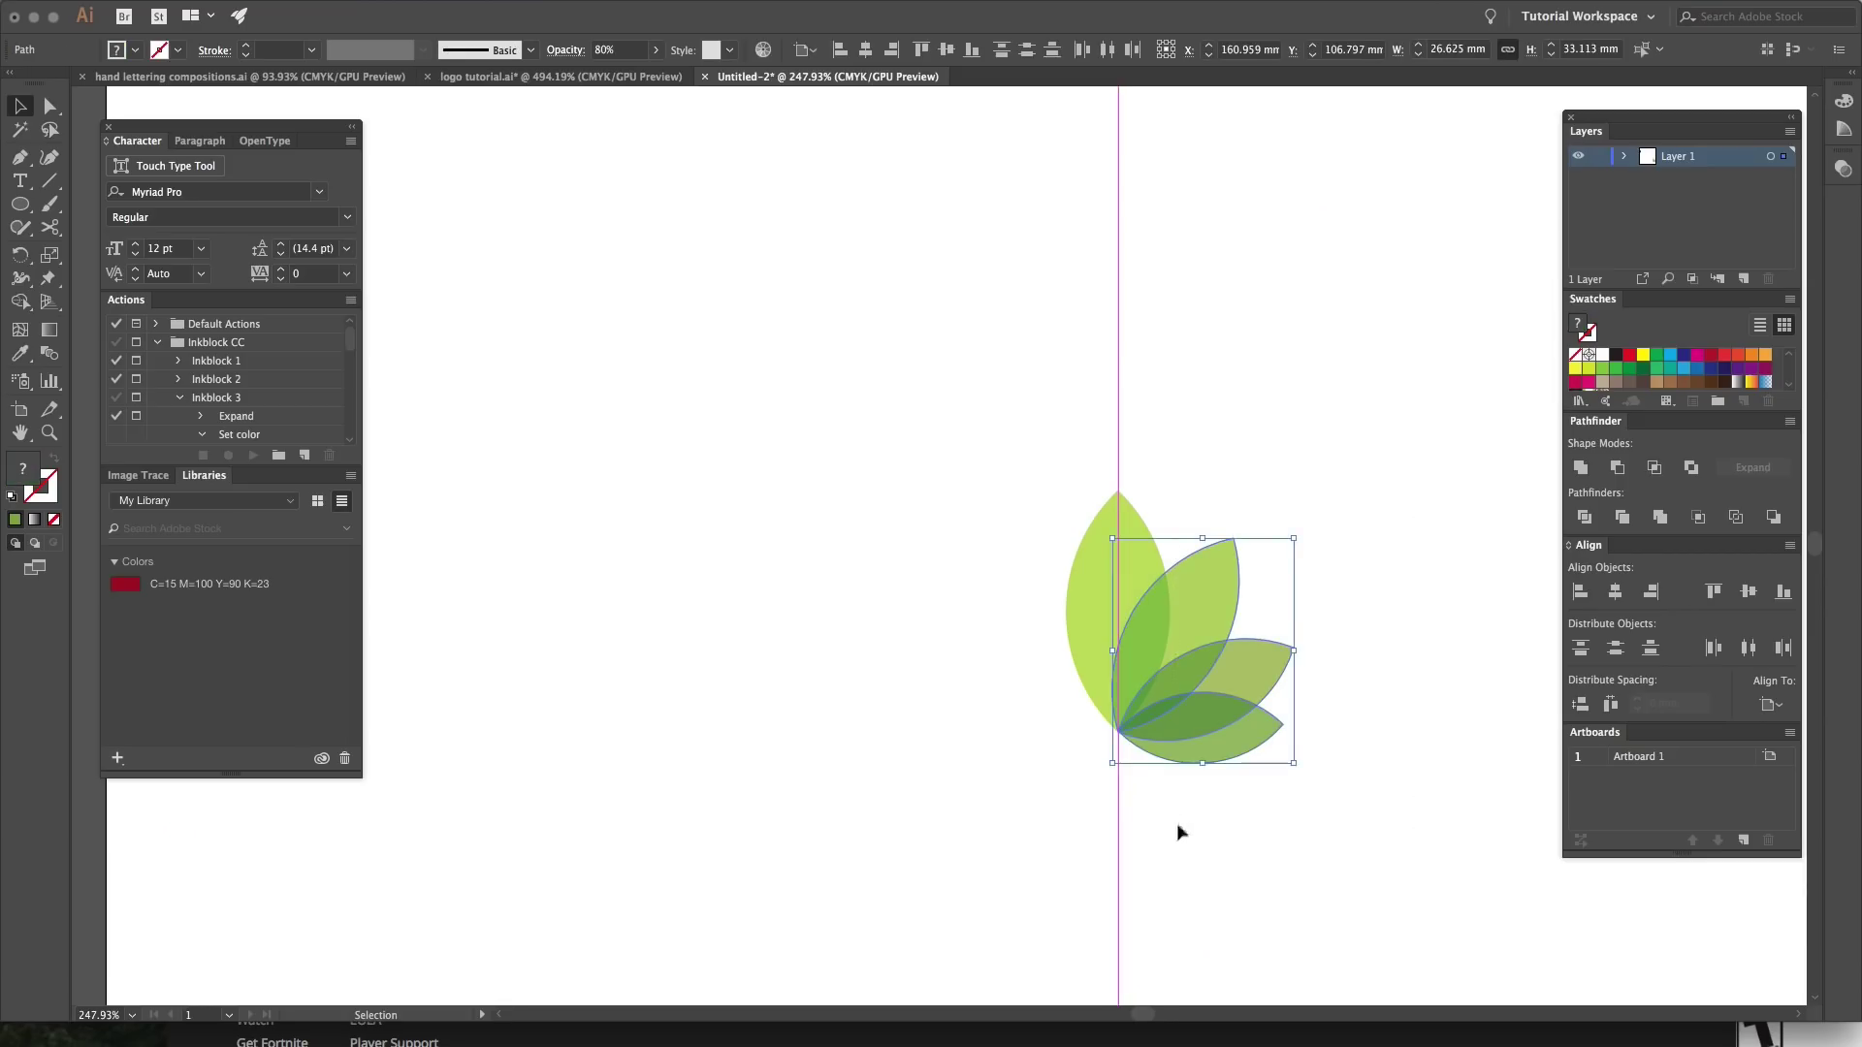
pyautogui.press('o')
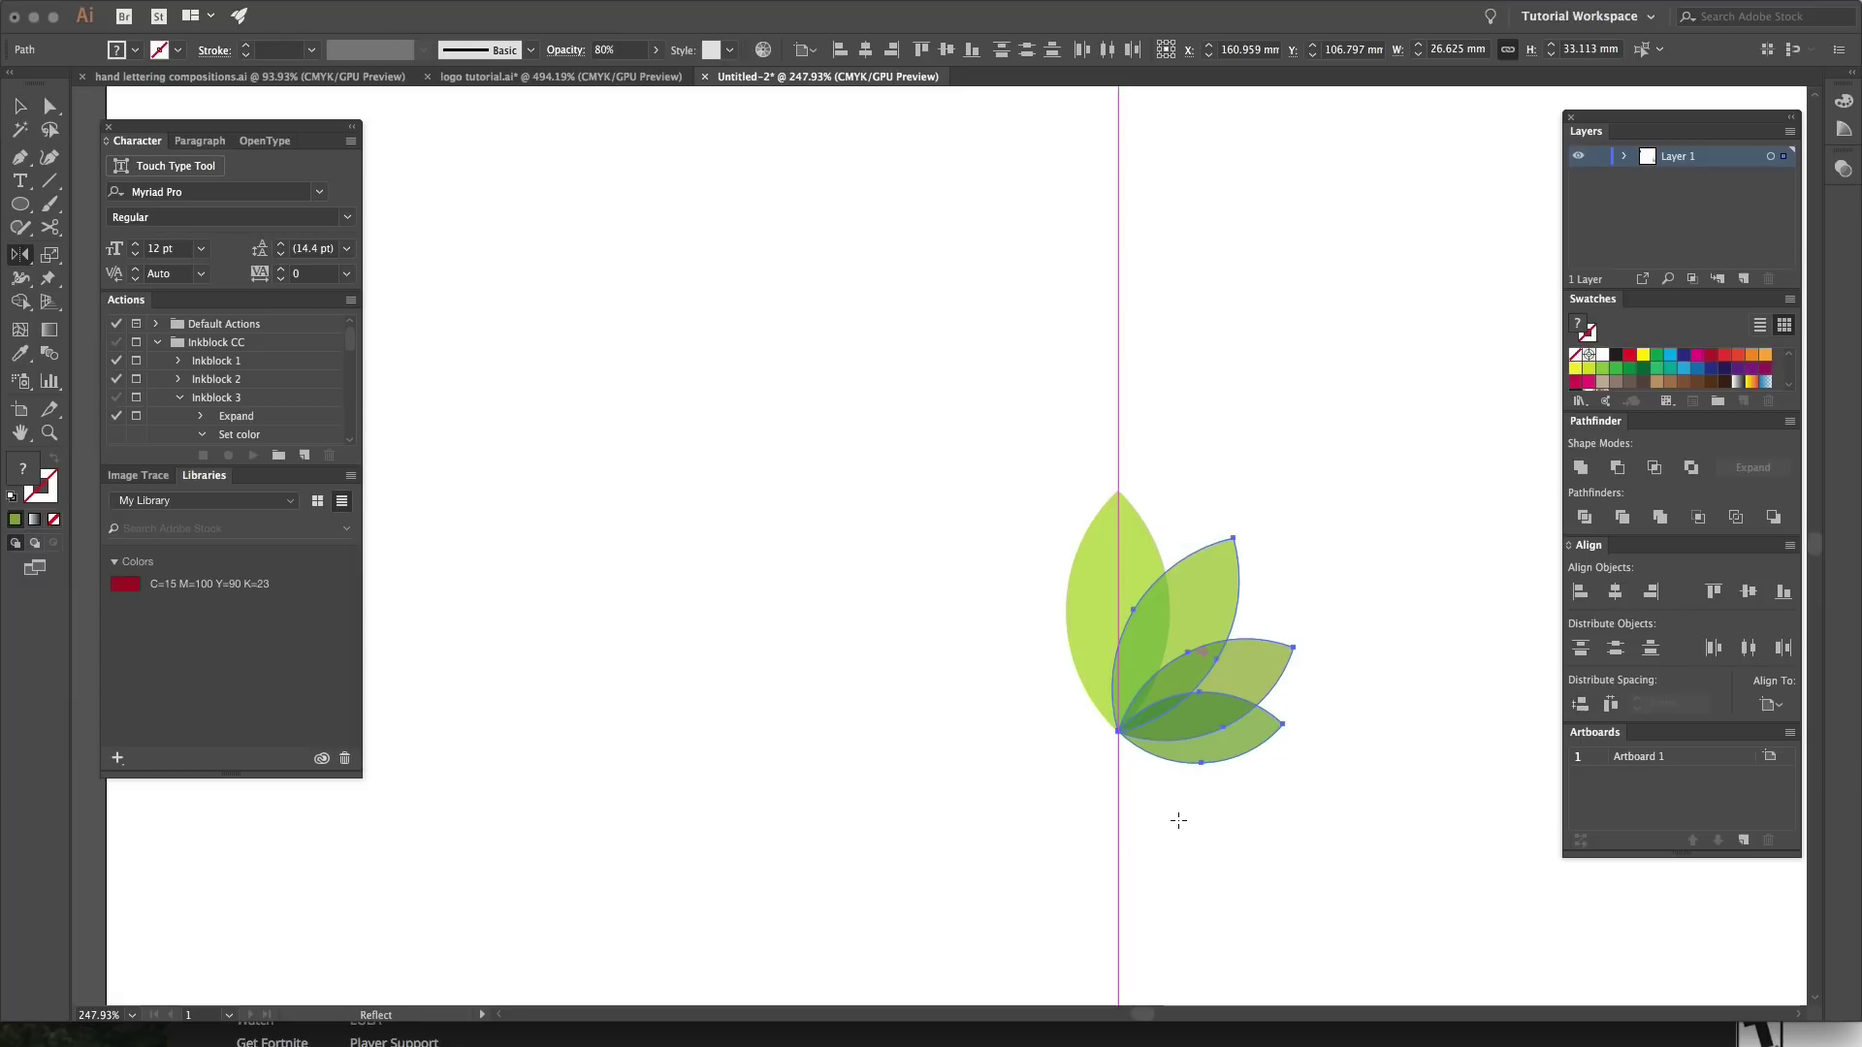
pyautogui.keyDown('alt'); pyautogui.click(1119, 730); pyautogui.keyUp('alt')
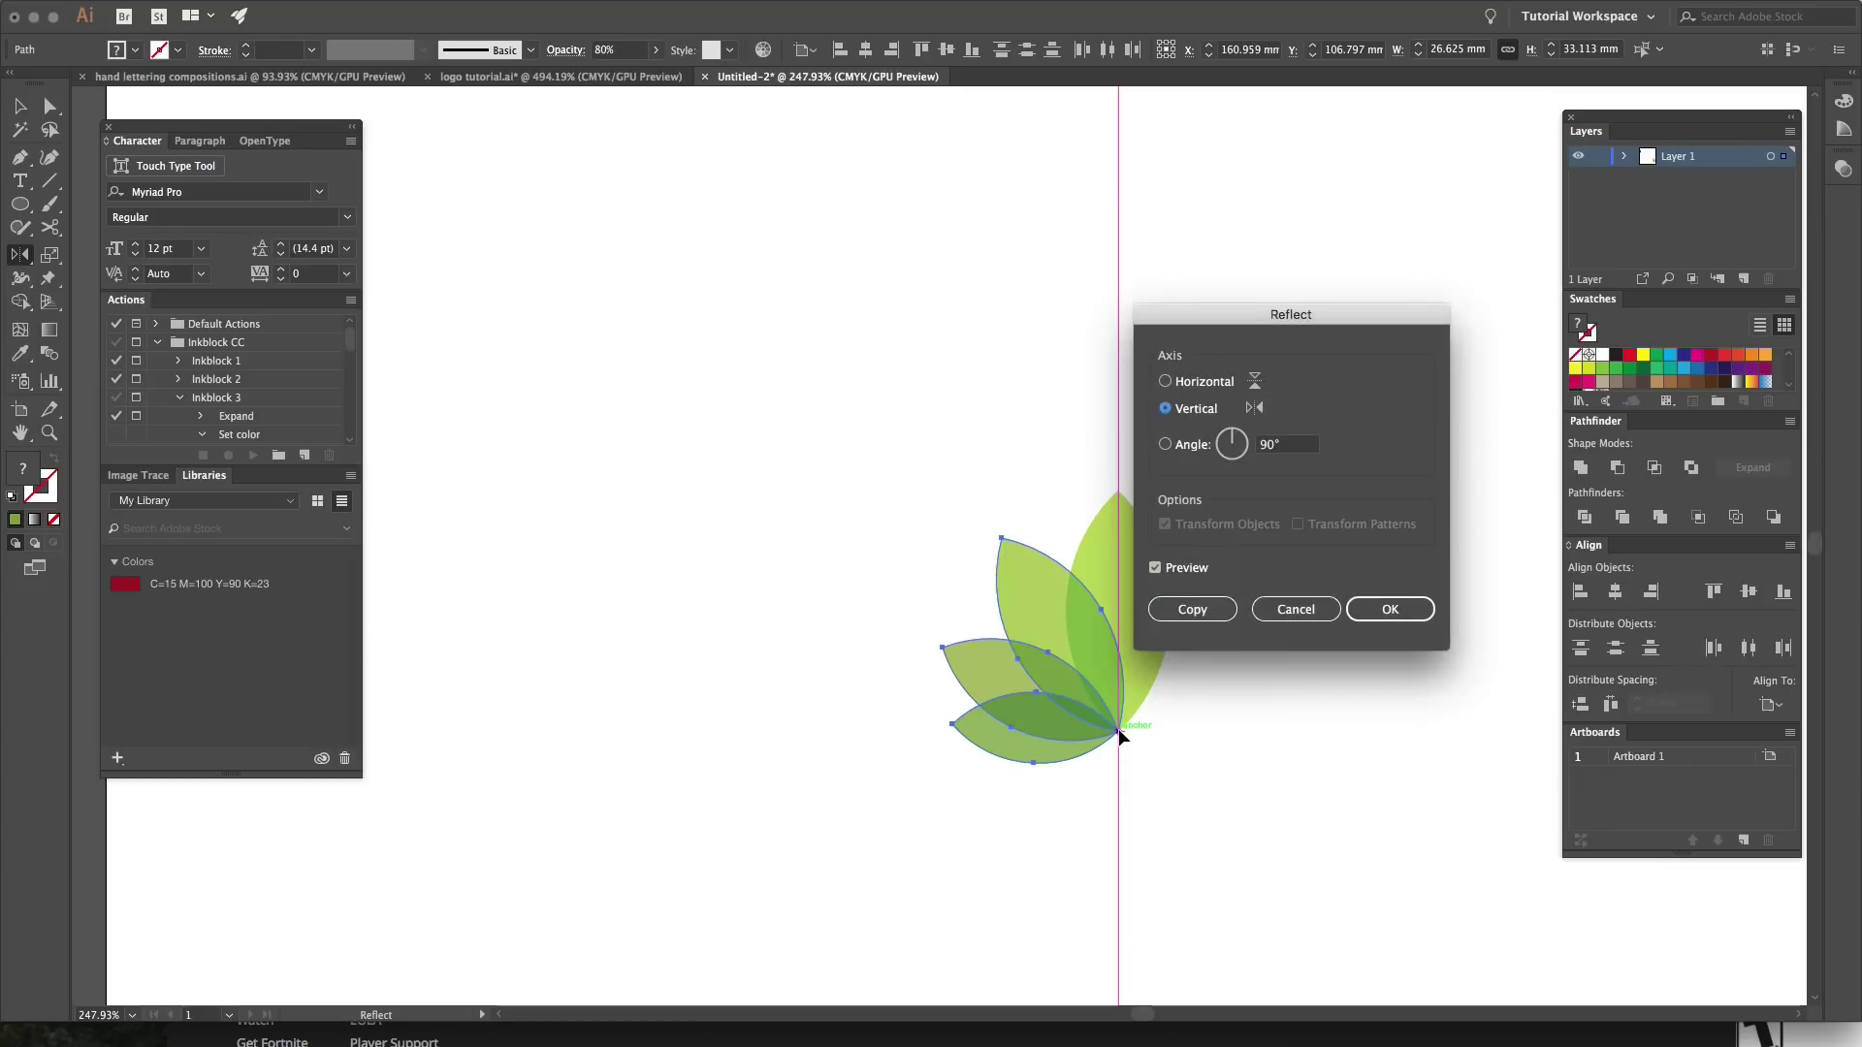
pyautogui.click(1220, 609)
pyautogui.press('v')
pyautogui.click(1358, 480)
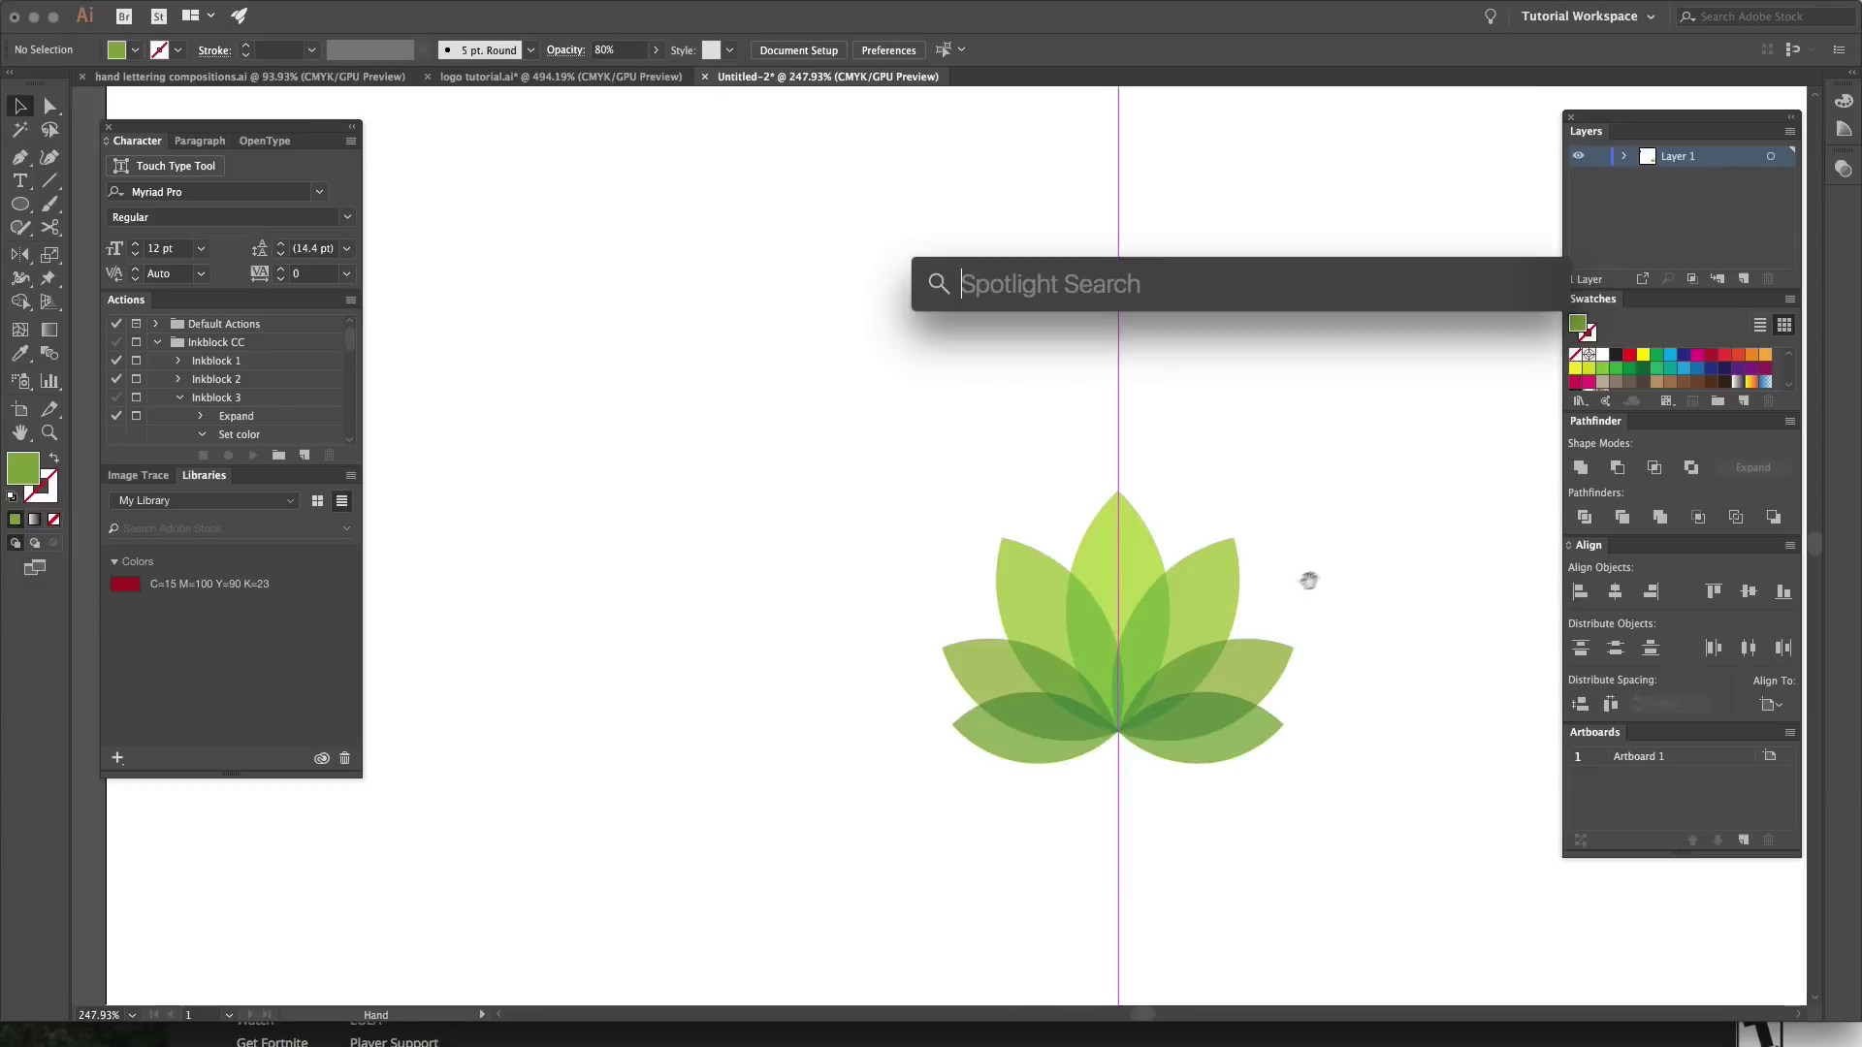
pyautogui.press('Escape')
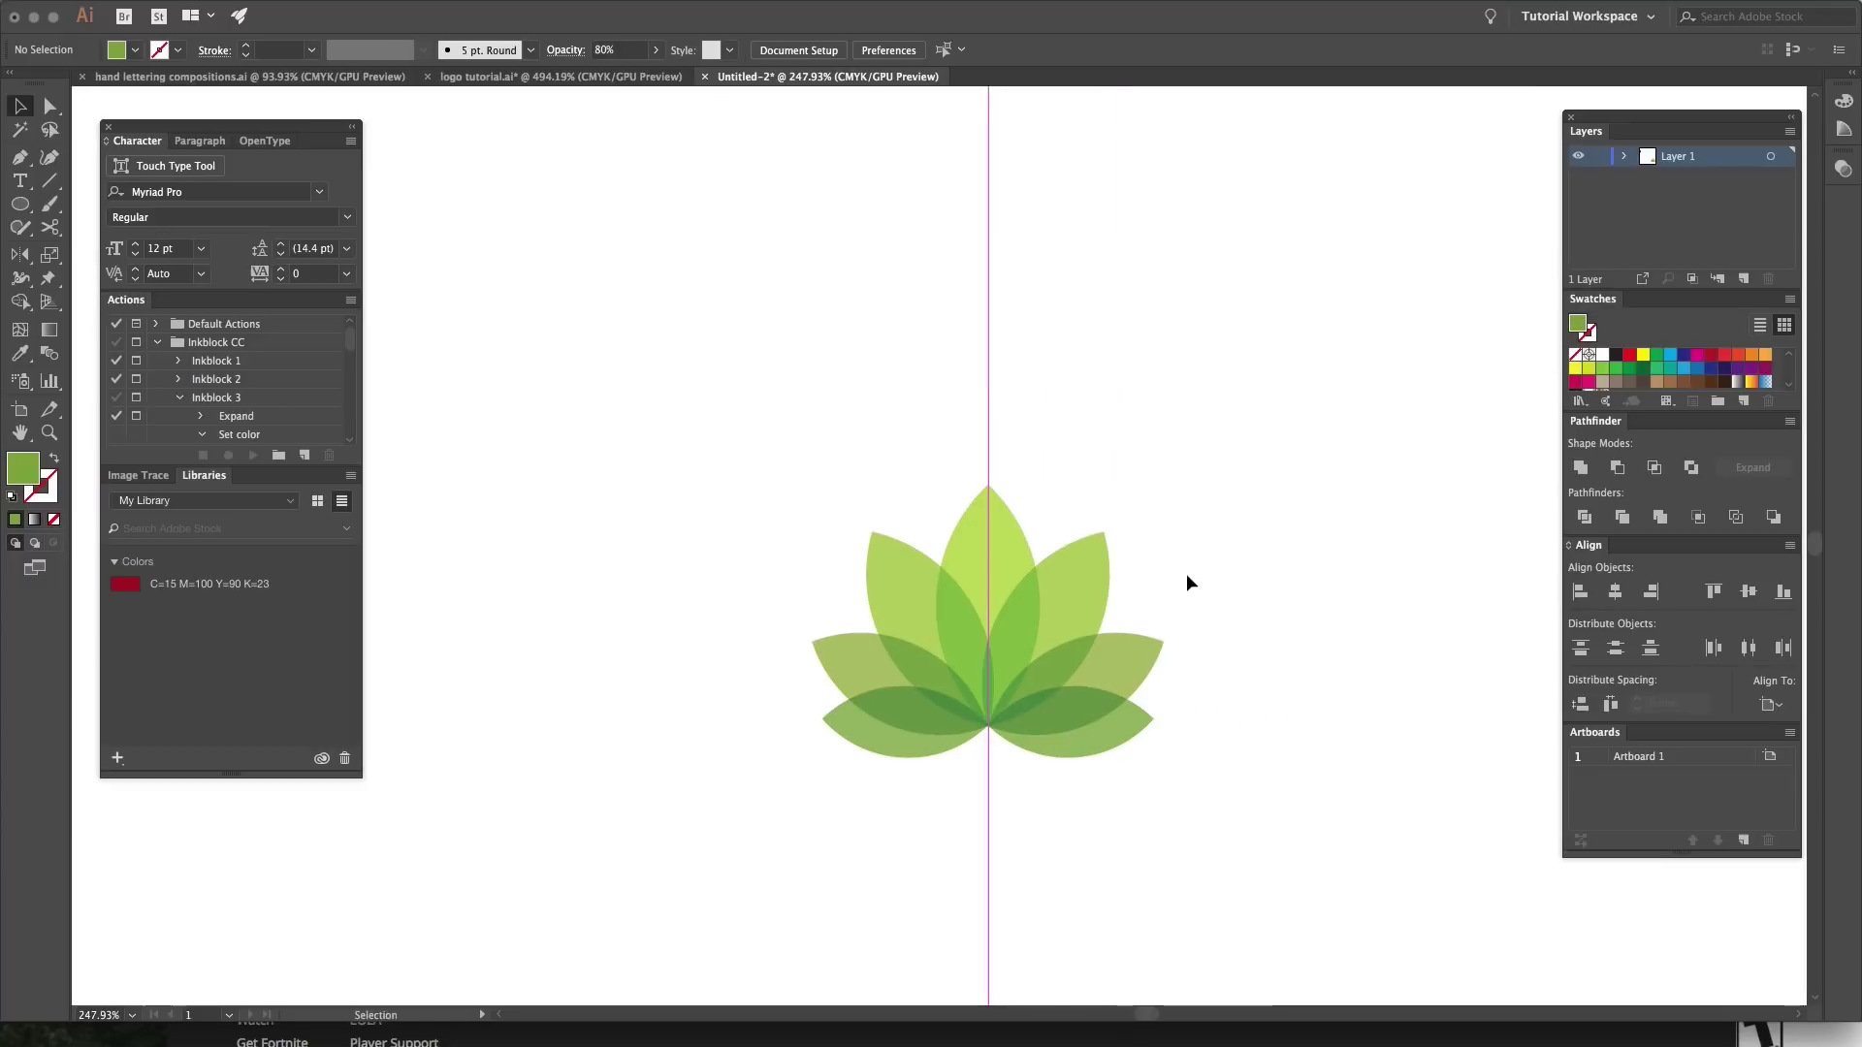
# Step: Try to move the whole flower to the upper-left corner of the artboard
pyautogui.moveTo(1091, 546); pyautogui.dragTo(955, 479)
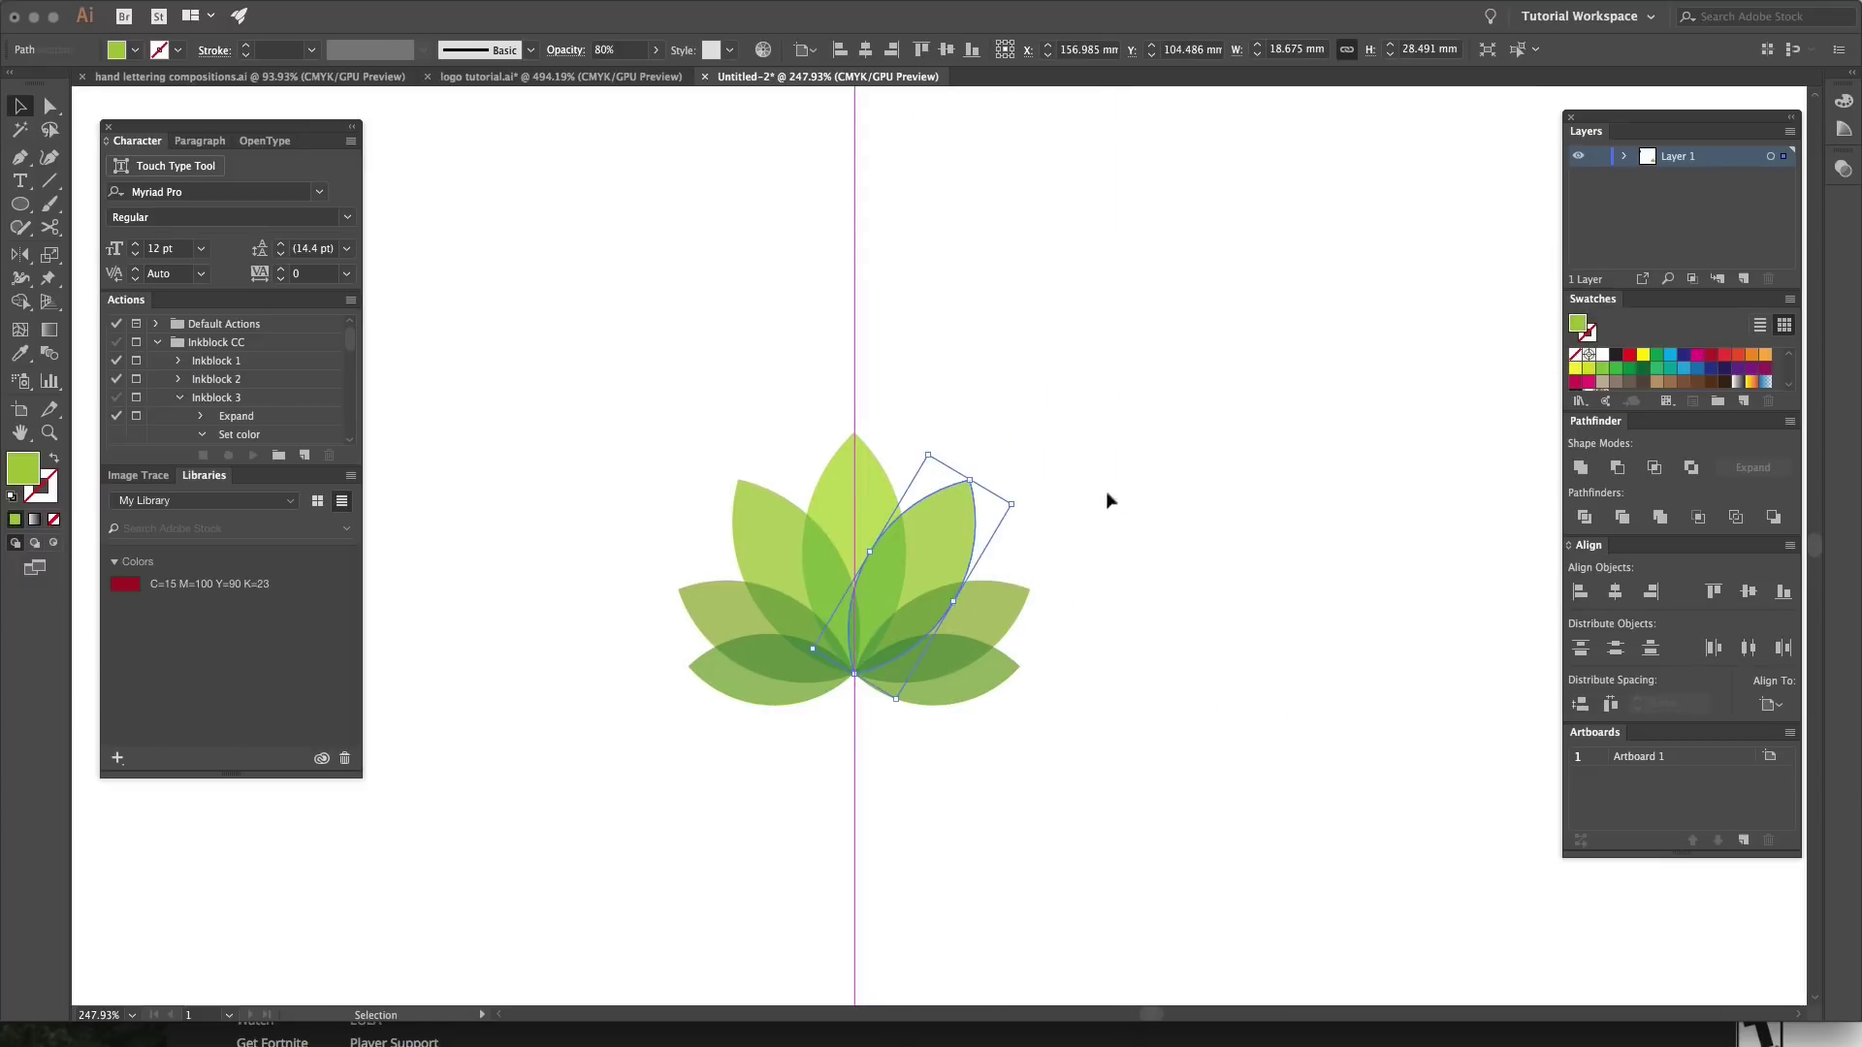
pyautogui.press('z')
pyautogui.keyDown('alt'); pyautogui.click(1066, 543); pyautogui.keyUp('alt')
pyautogui.moveTo(855, 604); pyautogui.dragTo(927, 668)
pyautogui.moveTo(890, 528); pyautogui.dragTo(1239, 786)
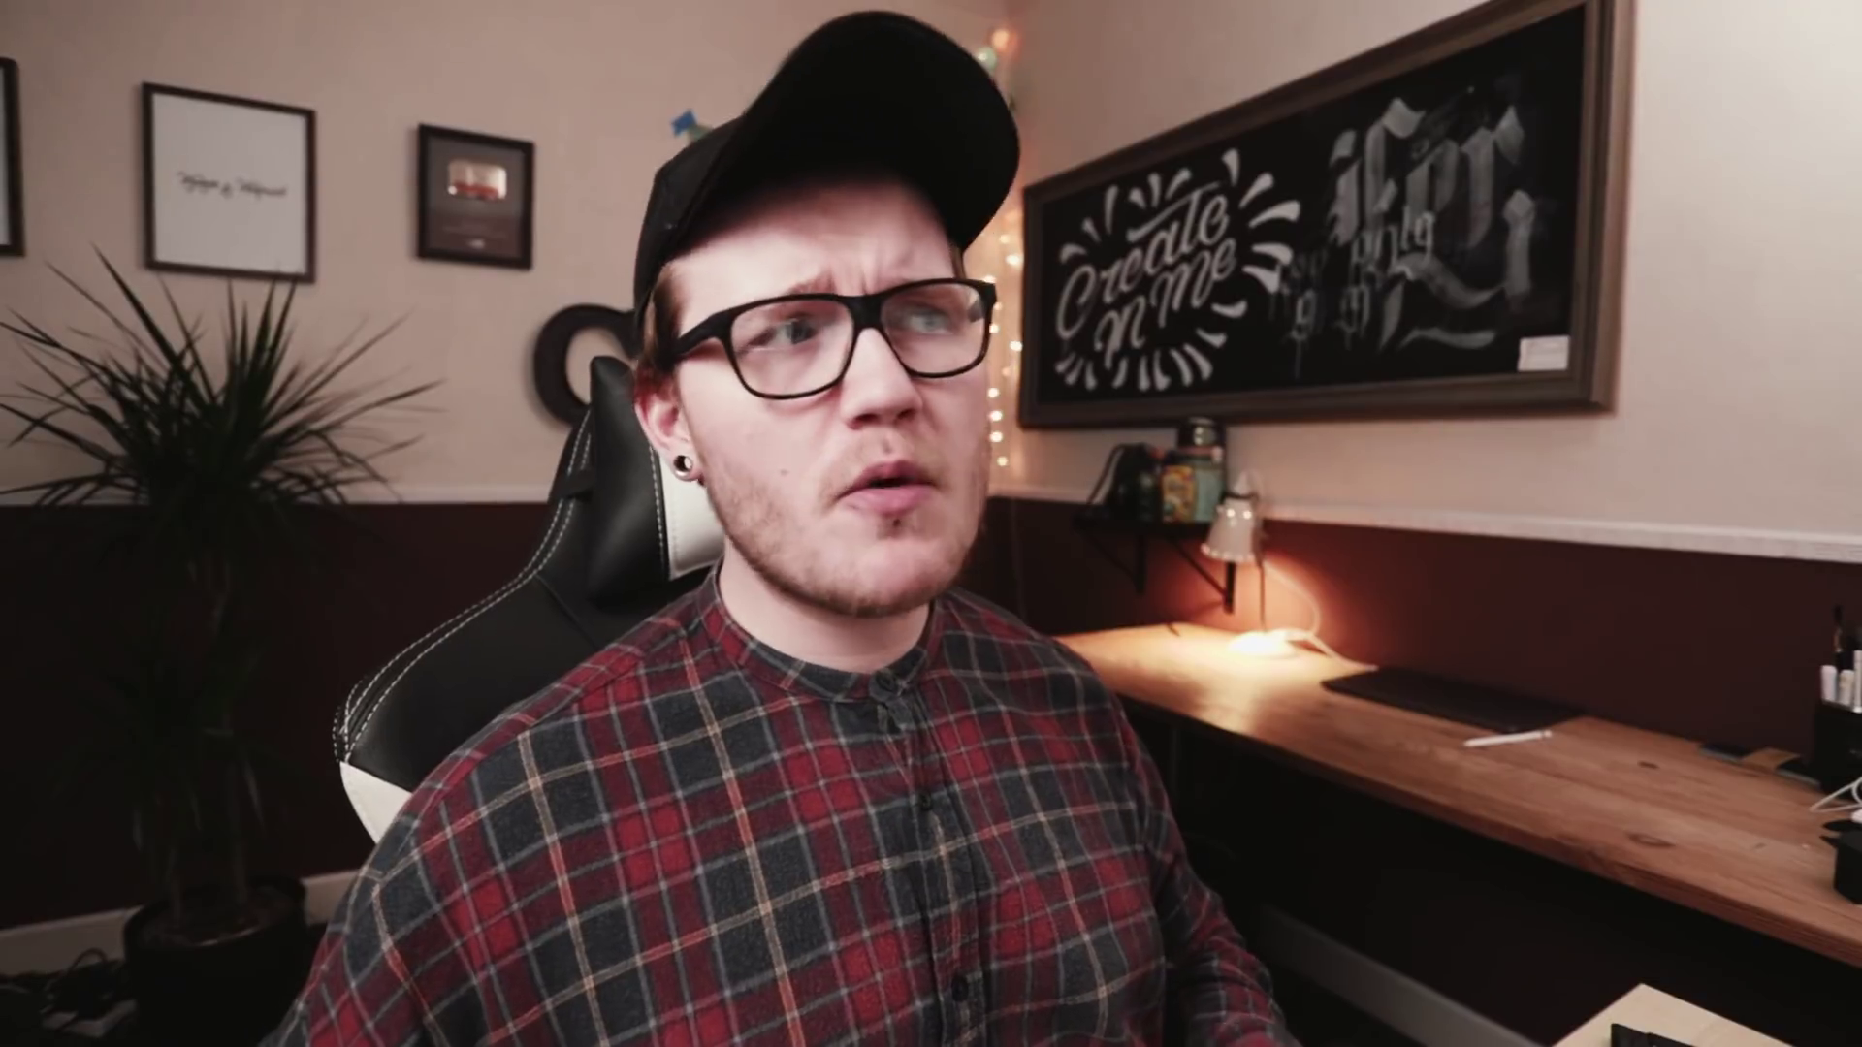
pyautogui.moveTo(1013, 632); pyautogui.dragTo(599, 308)
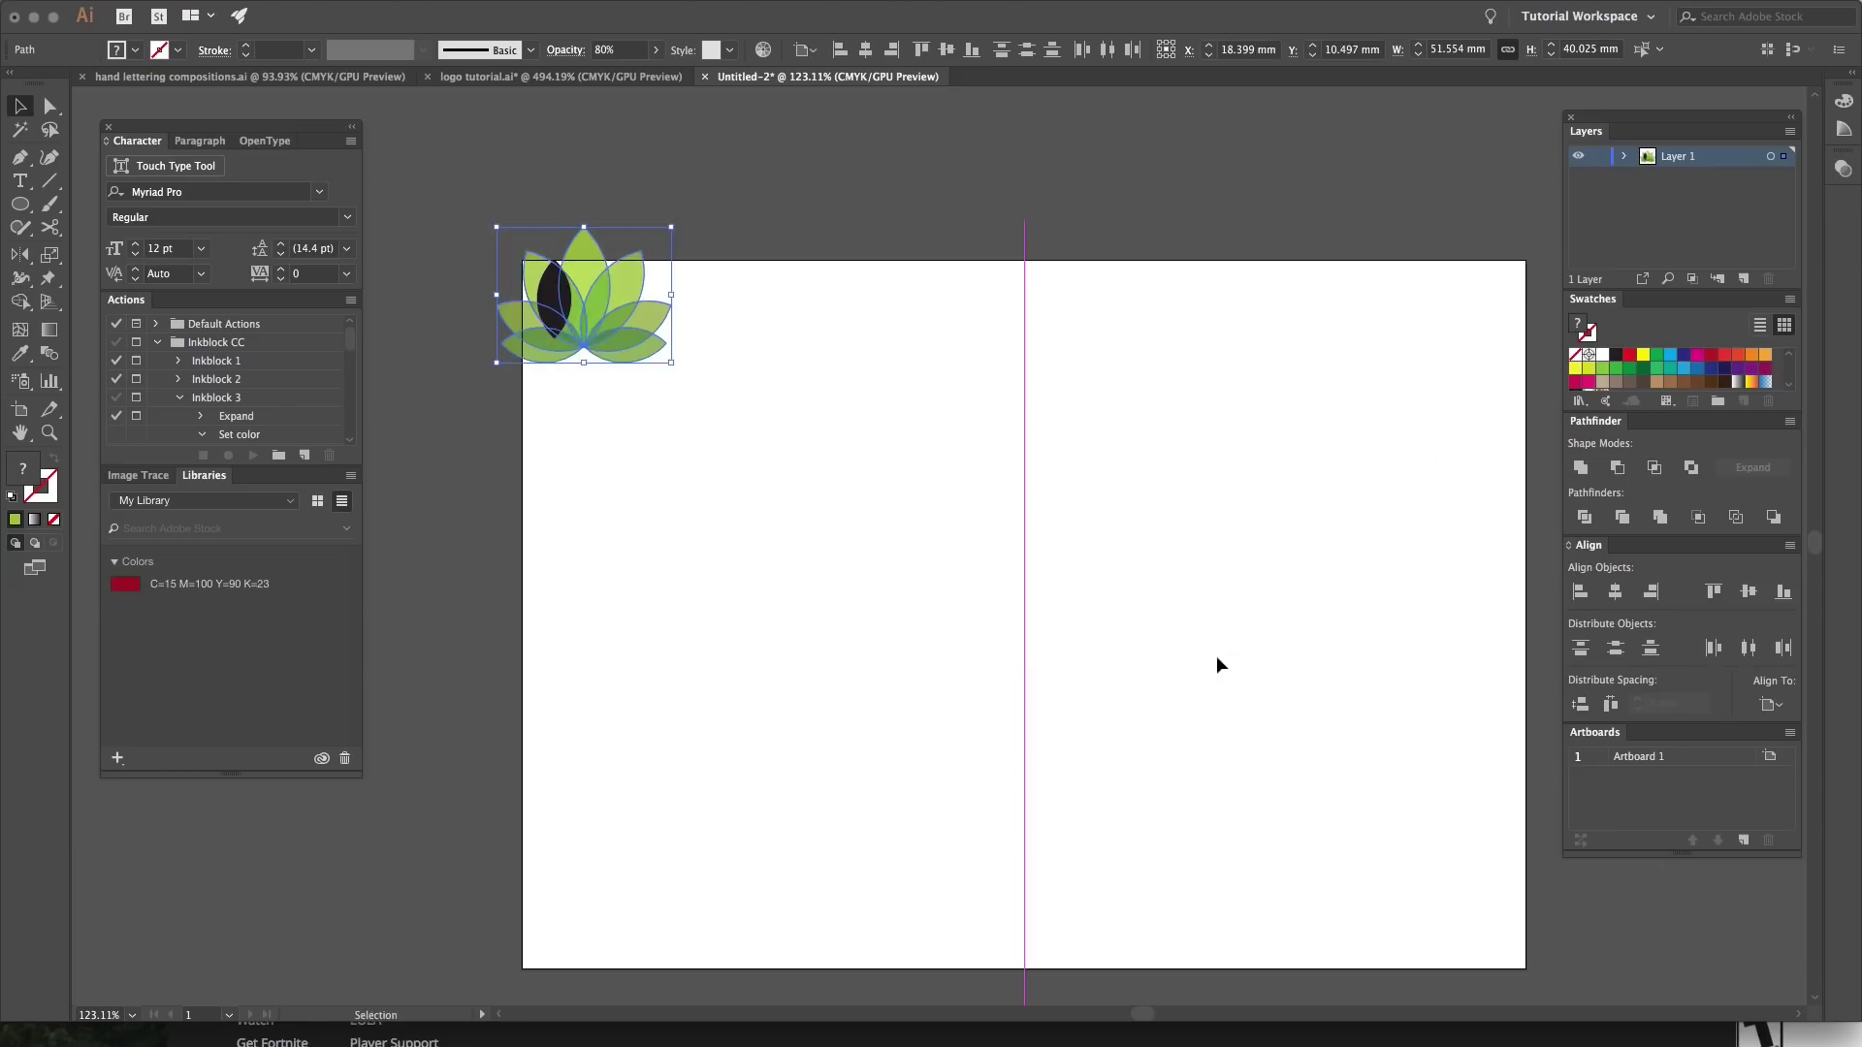
pyautogui.click(1218, 666)
pyautogui.press('super+z')
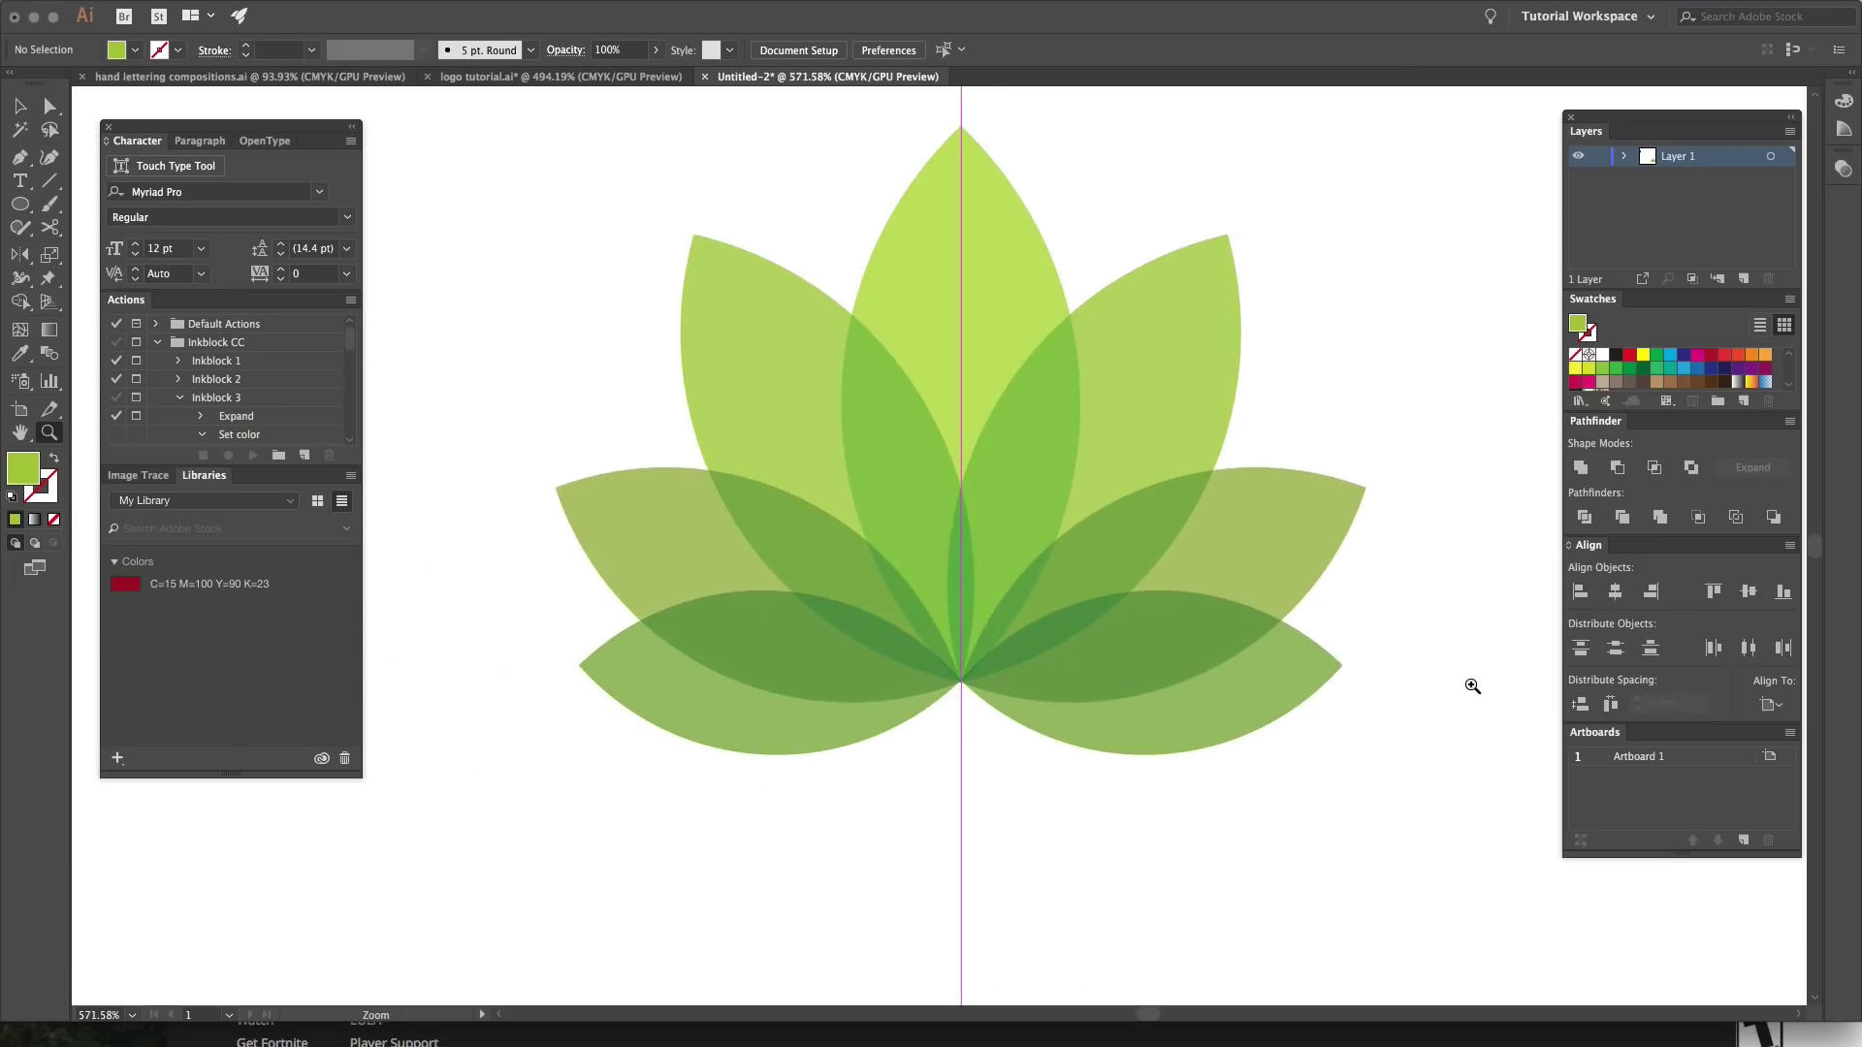
# Step: Group all seven leaves into one flower object
pyautogui.moveTo(1467, 686); pyautogui.dragTo(893, 624)
pyautogui.press('v')
pyautogui.moveTo(781, 439); pyautogui.dragTo(1184, 733)
pyautogui.click(1214, 760)
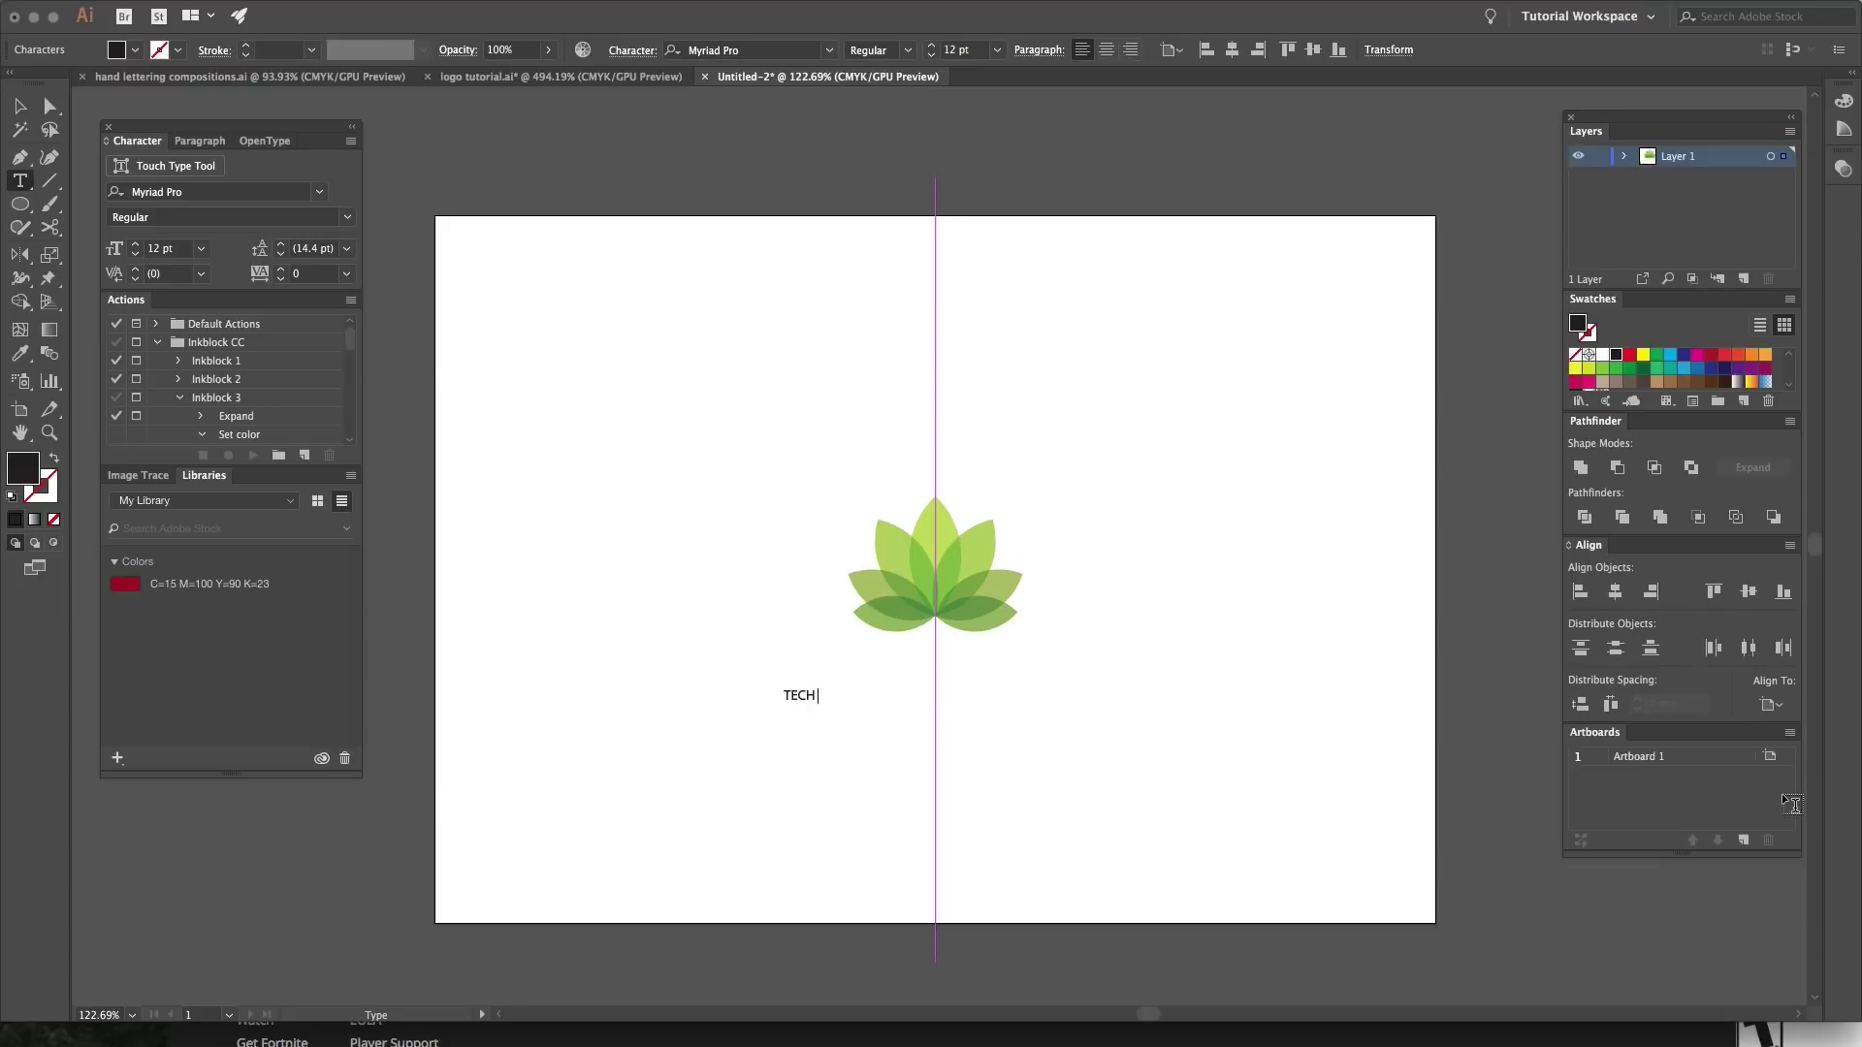
# Step: Add the text TECH FLOWER below the flower and scale it up to about 46 pt
pyautogui.write('OWER')
pyautogui.press('Escape')
pyautogui.moveTo(872, 691); pyautogui.dragTo(1084, 703)
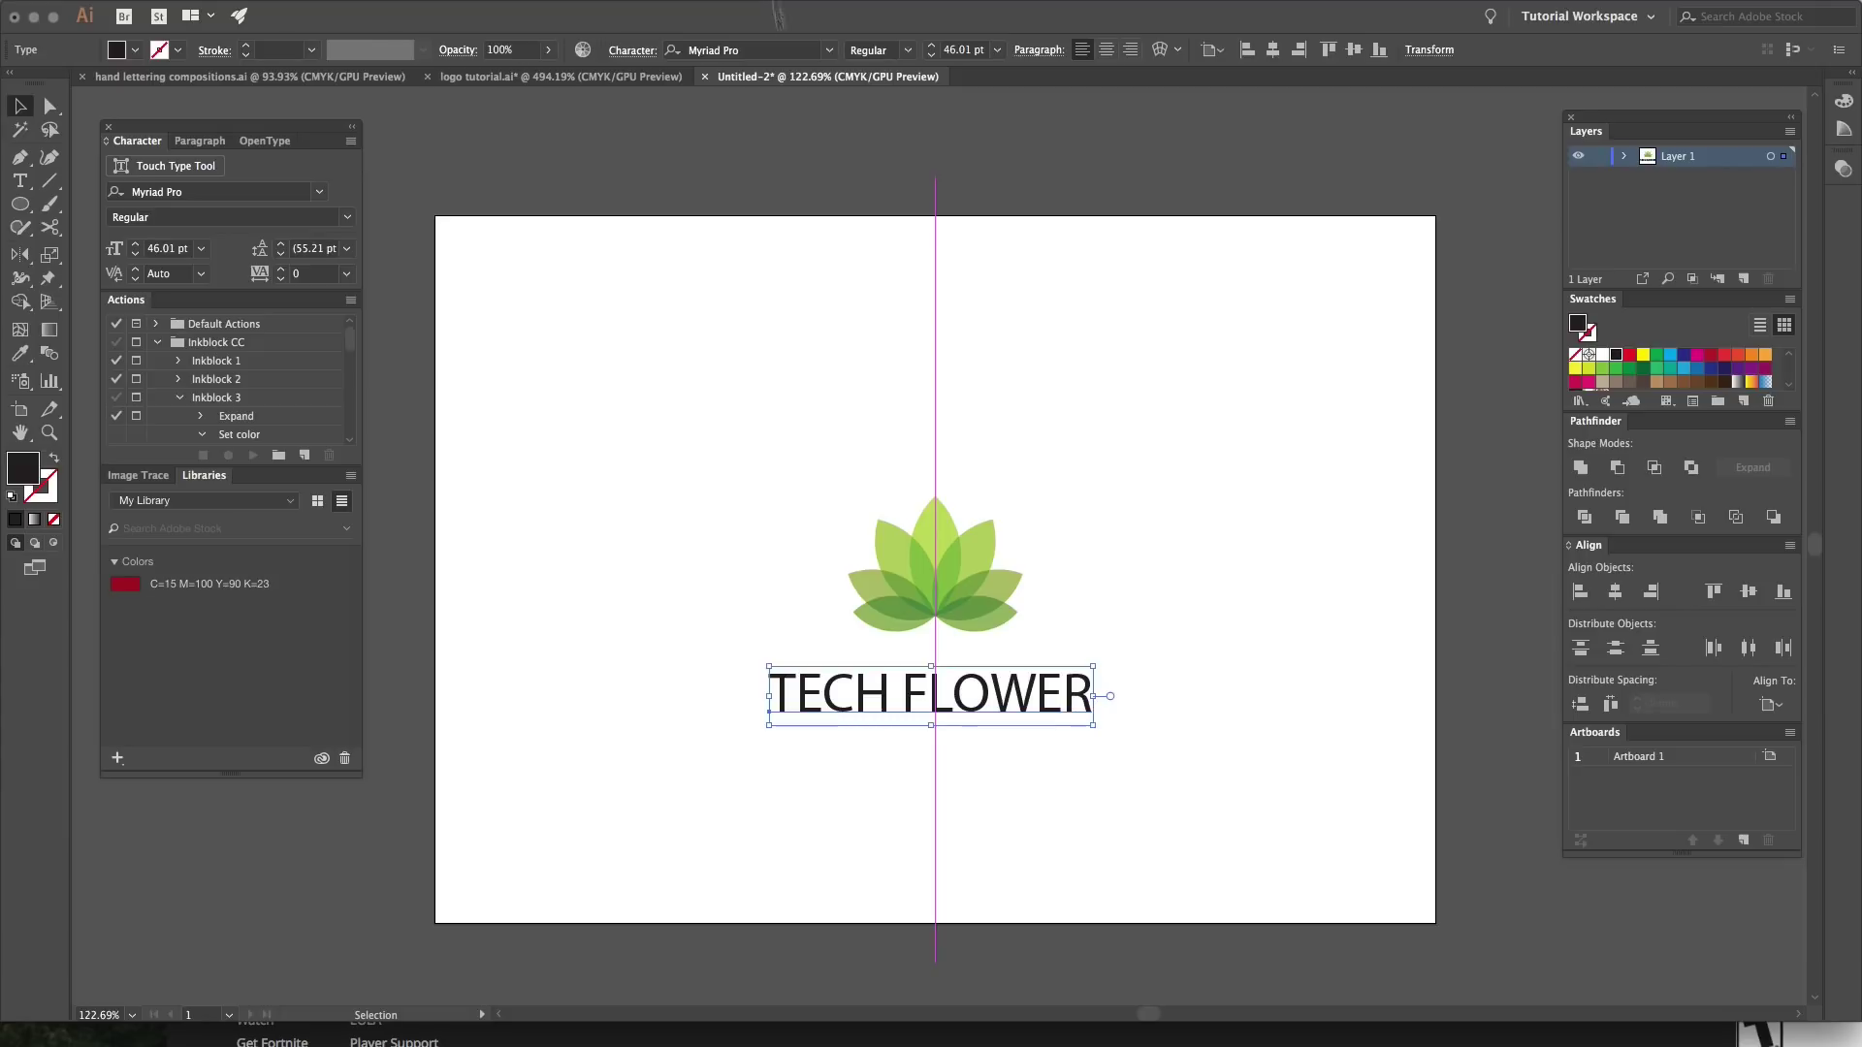
# Step: Change the font of the TECH FLOWER text to Gotham-Bold
pyautogui.click(679, 49)
pyautogui.write('GOTH')
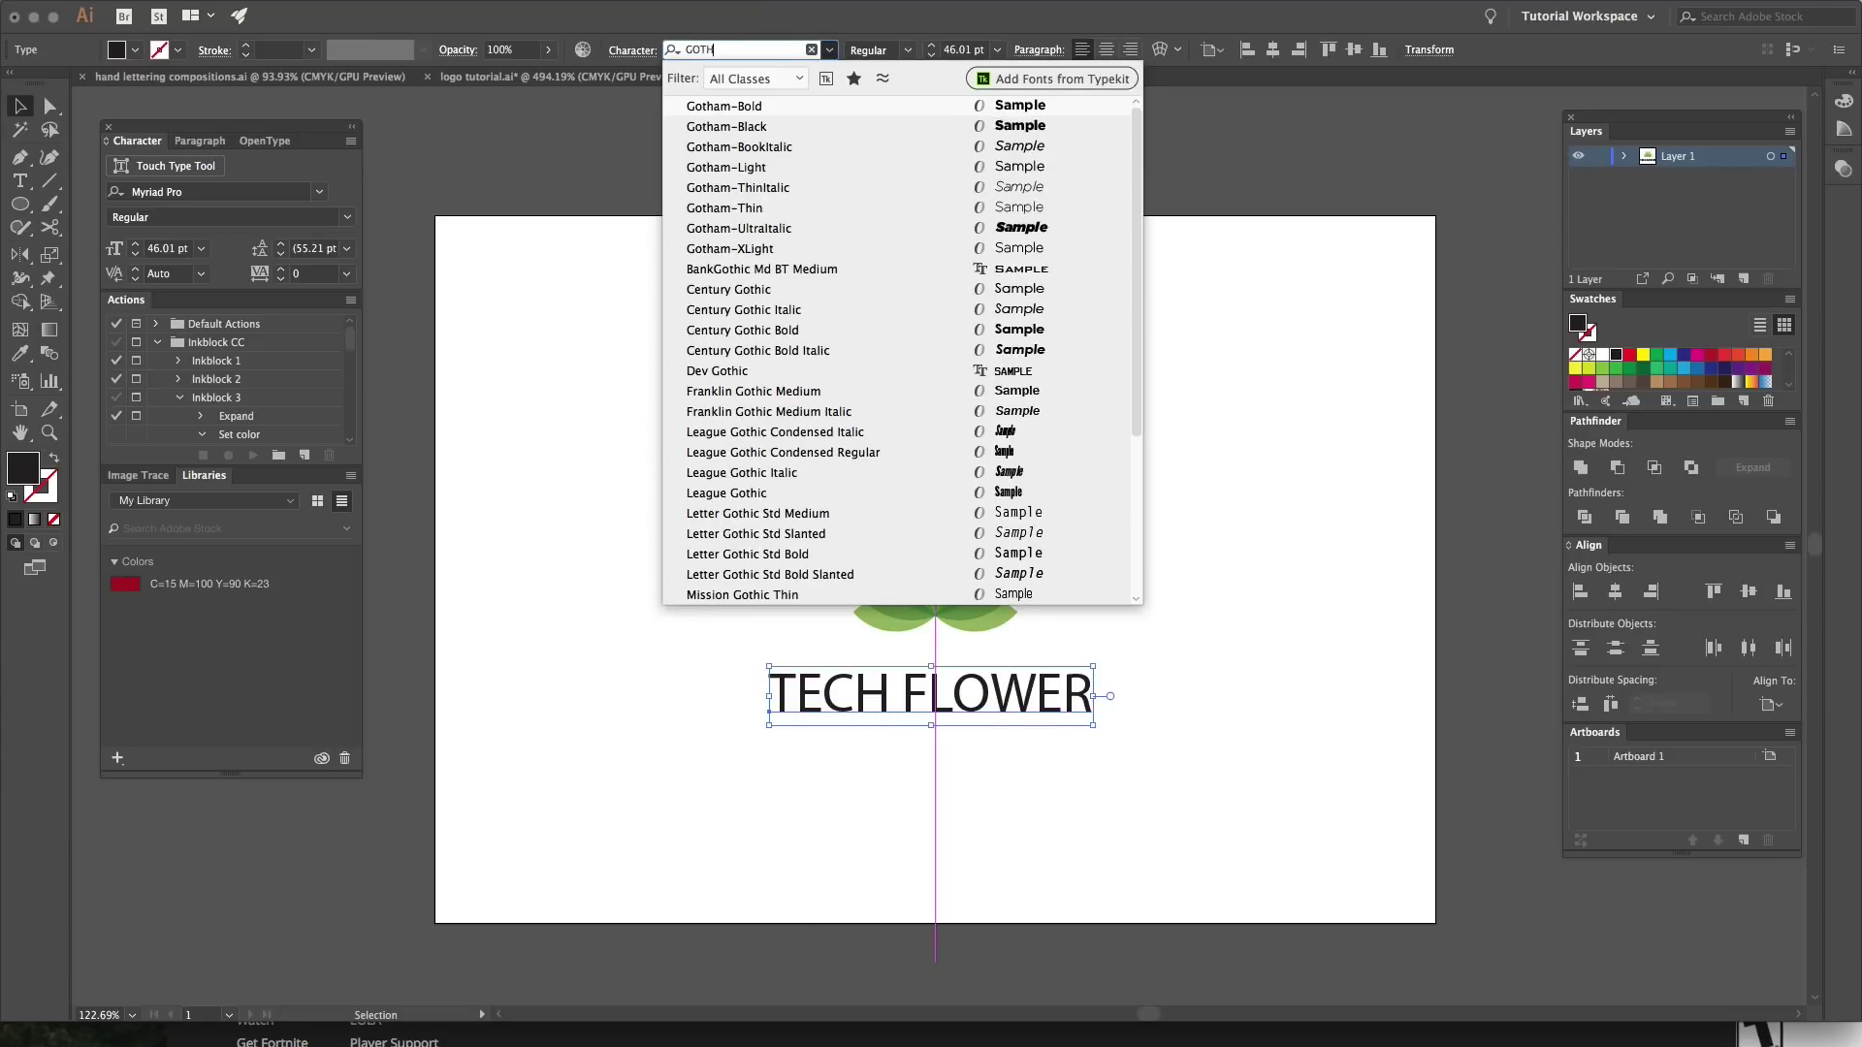
pyautogui.click(723, 106)
pyautogui.click(1201, 390)
# Step: Centre the flower and the TECH FLOWER text horizontally on the artboard
pyautogui.click(1116, 708)
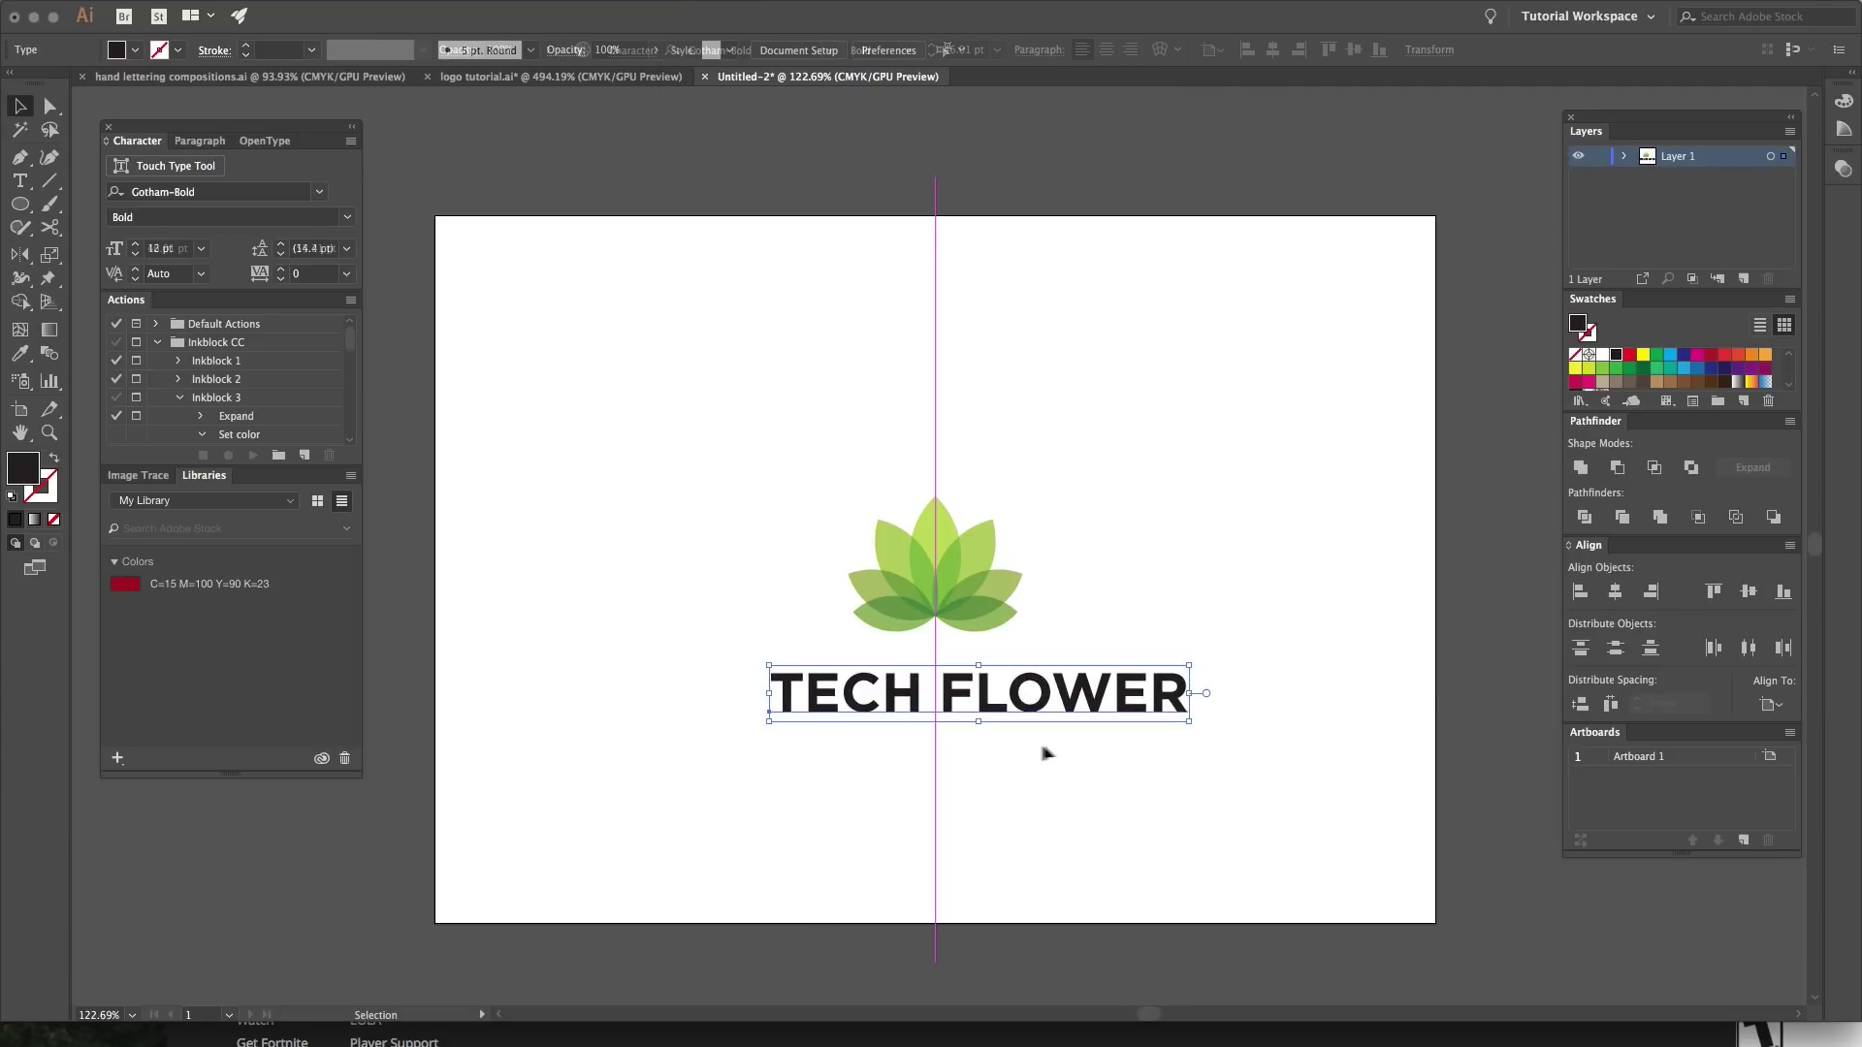
pyautogui.press('super+a')
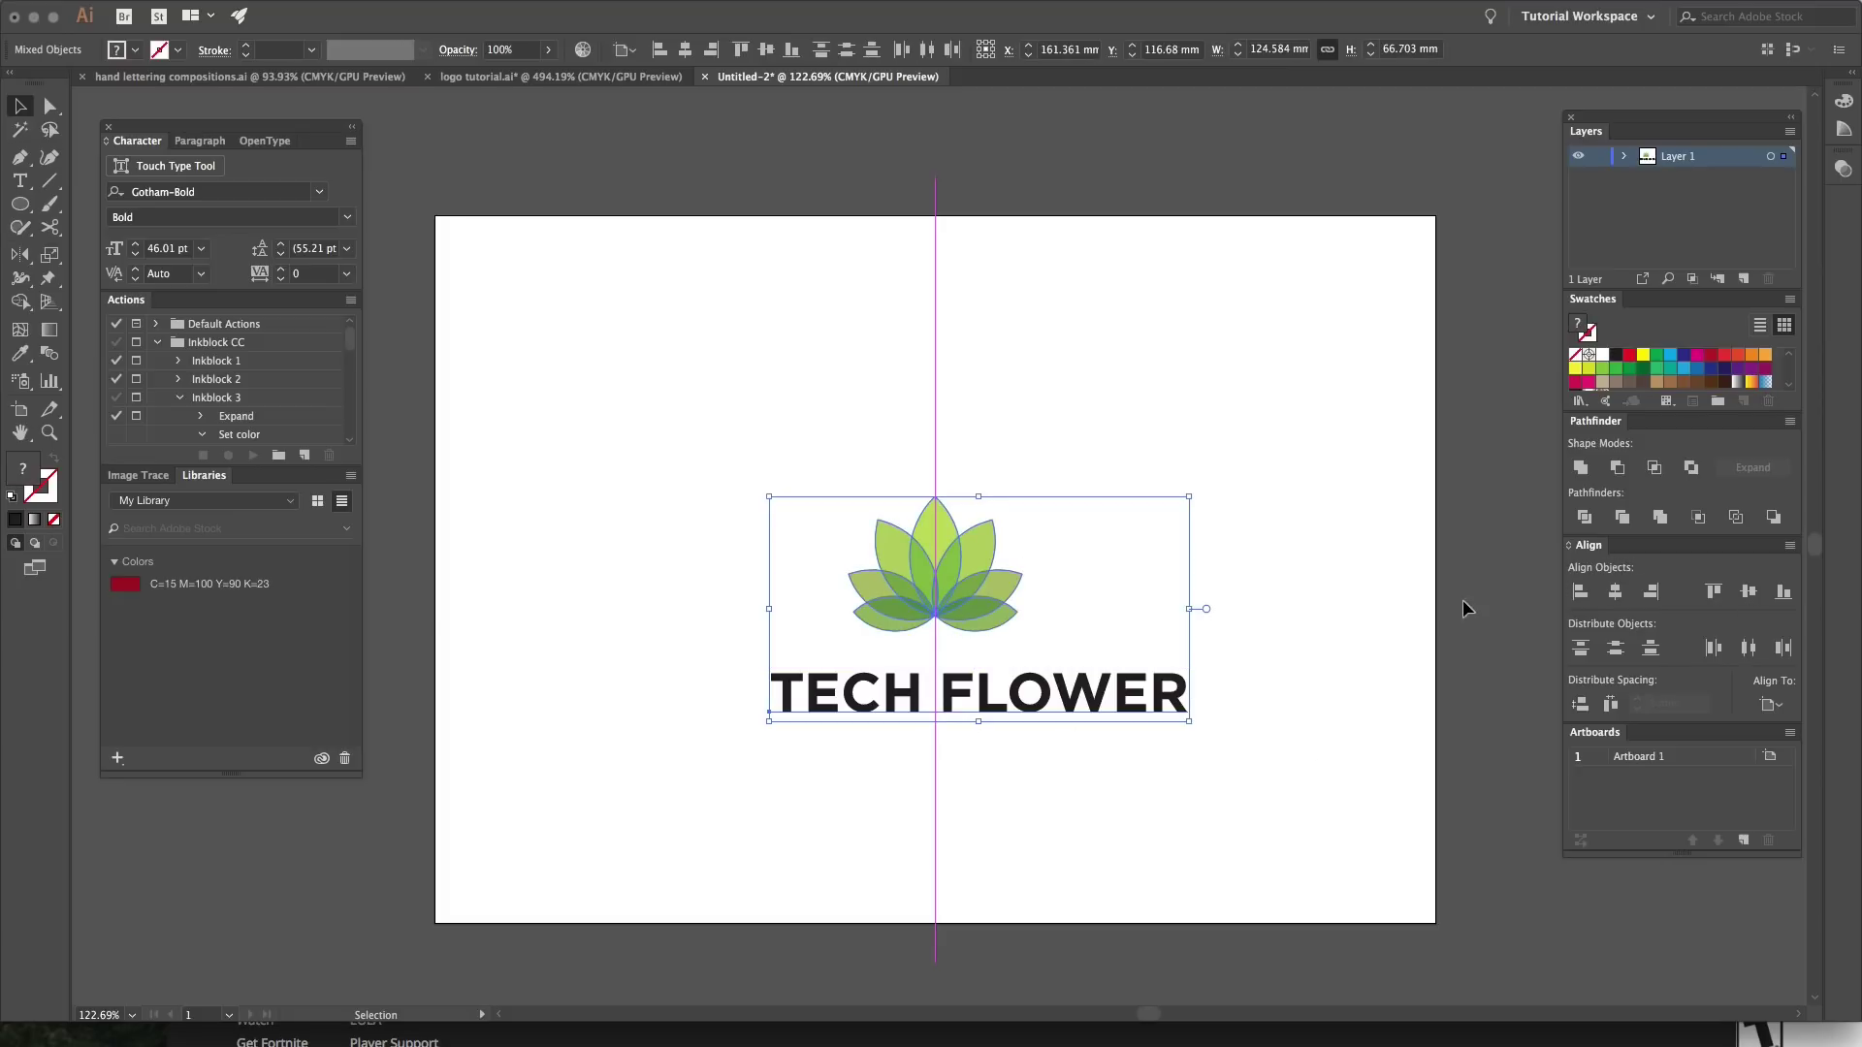
pyautogui.click(744, 569)
pyautogui.click(917, 598)
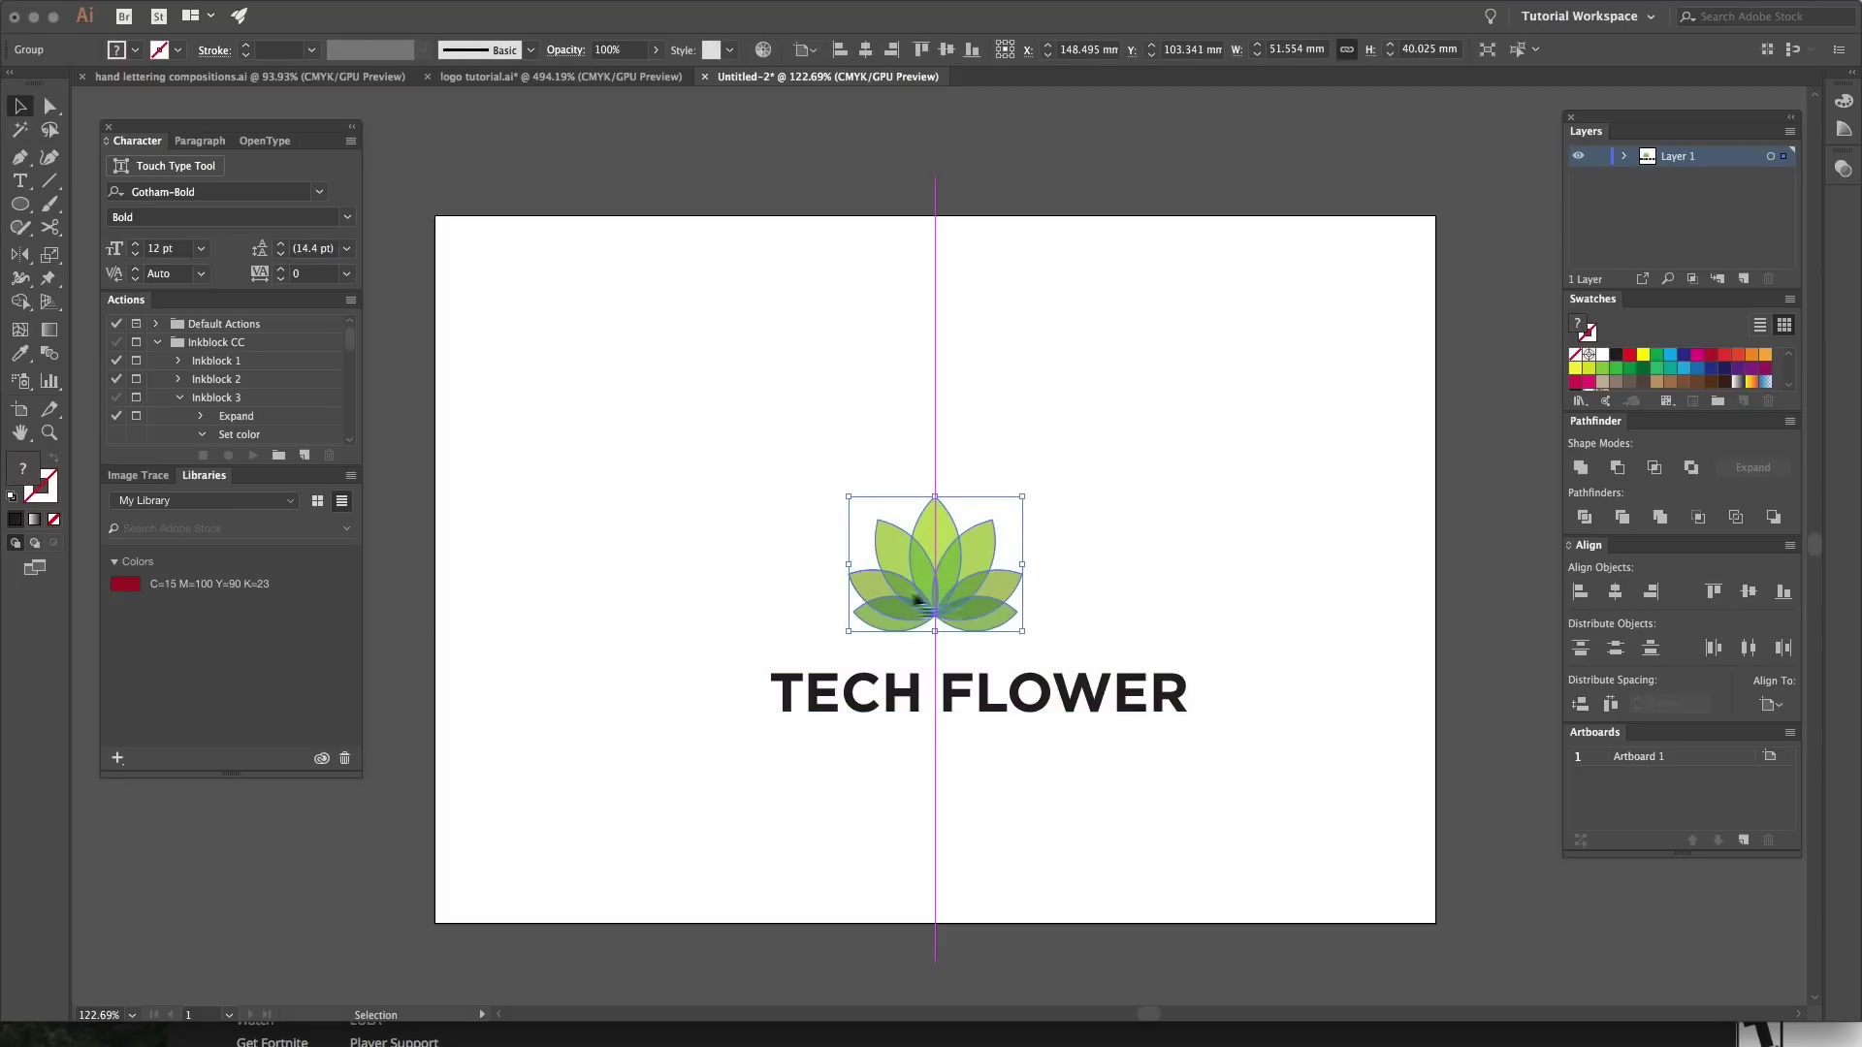
pyautogui.press('super+a')
pyautogui.click(1615, 592)
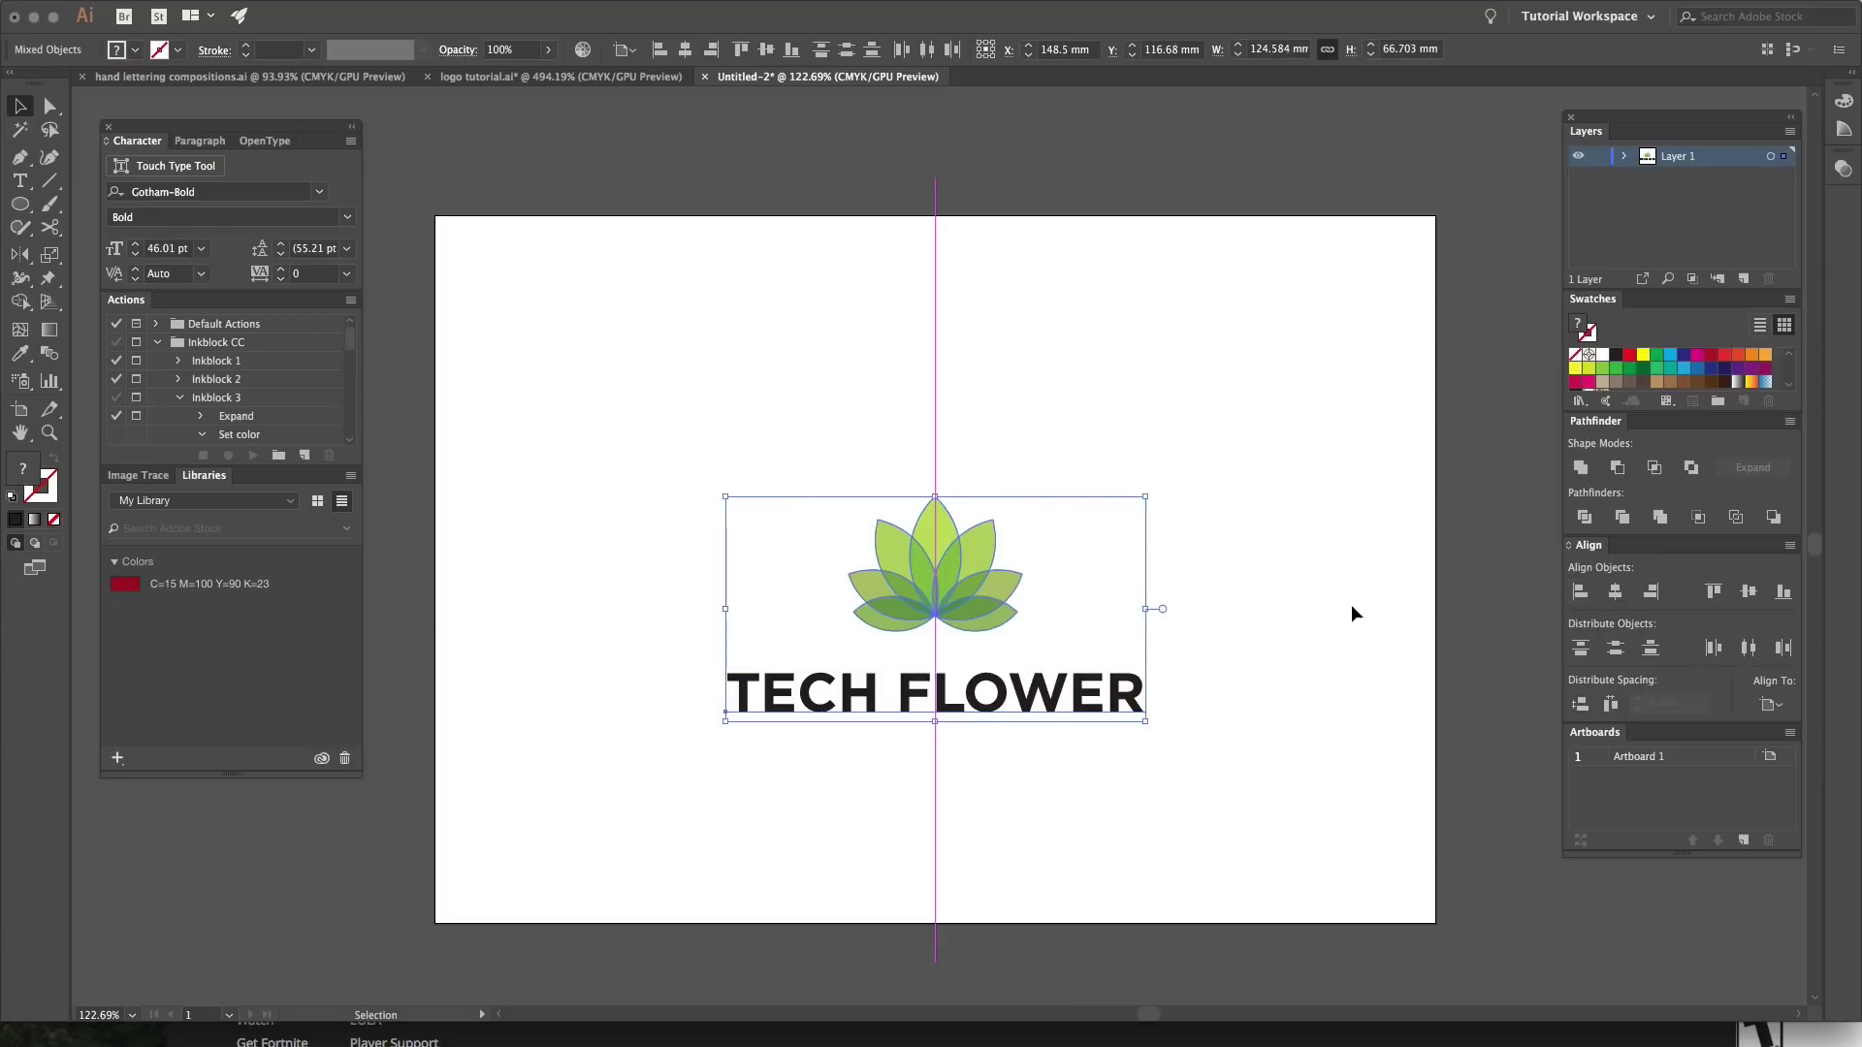
pyautogui.click(1357, 626)
# Step: Recolour the TECH FLOWER text with the lowest leaf's green, sampled with the Eyedropper
pyautogui.click(1018, 713)
pyautogui.press('z')
pyautogui.moveTo(889, 581); pyautogui.dragTo(1063, 573)
pyautogui.press('i')
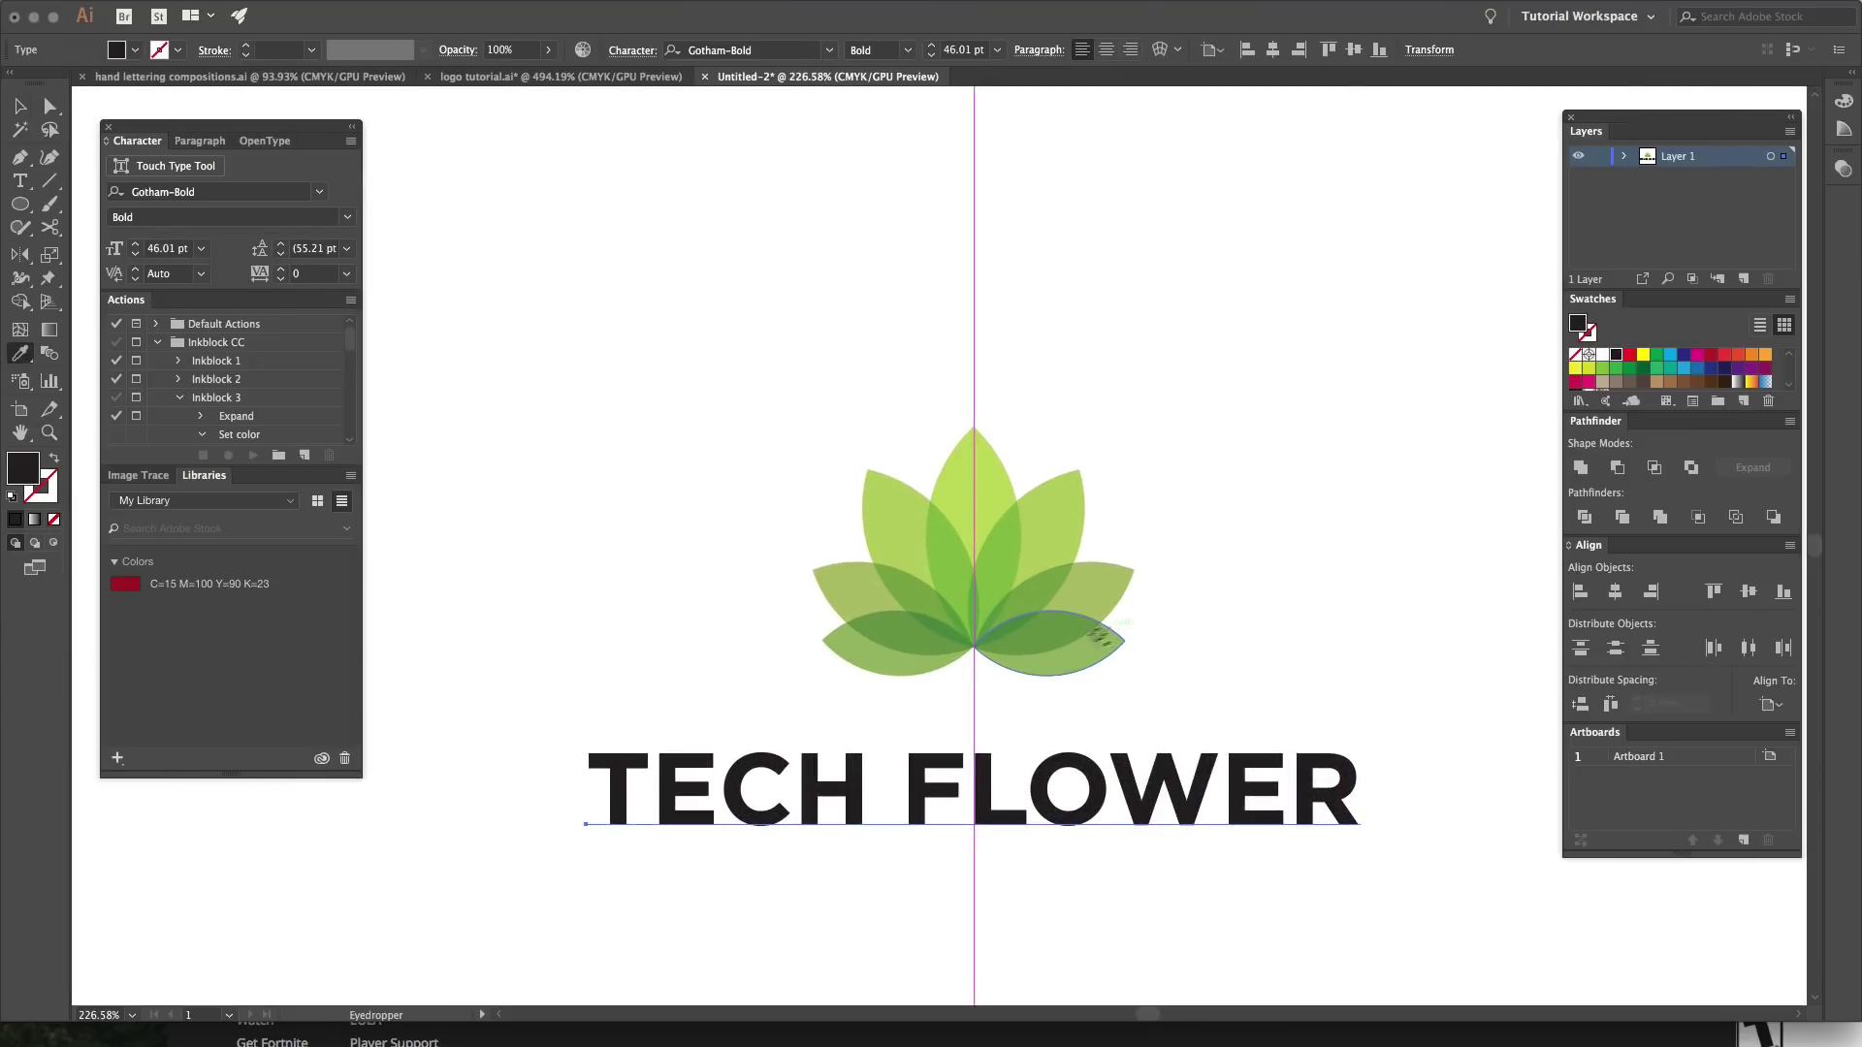
pyautogui.click(1115, 632)
pyautogui.press('v')
pyautogui.click(1235, 666)
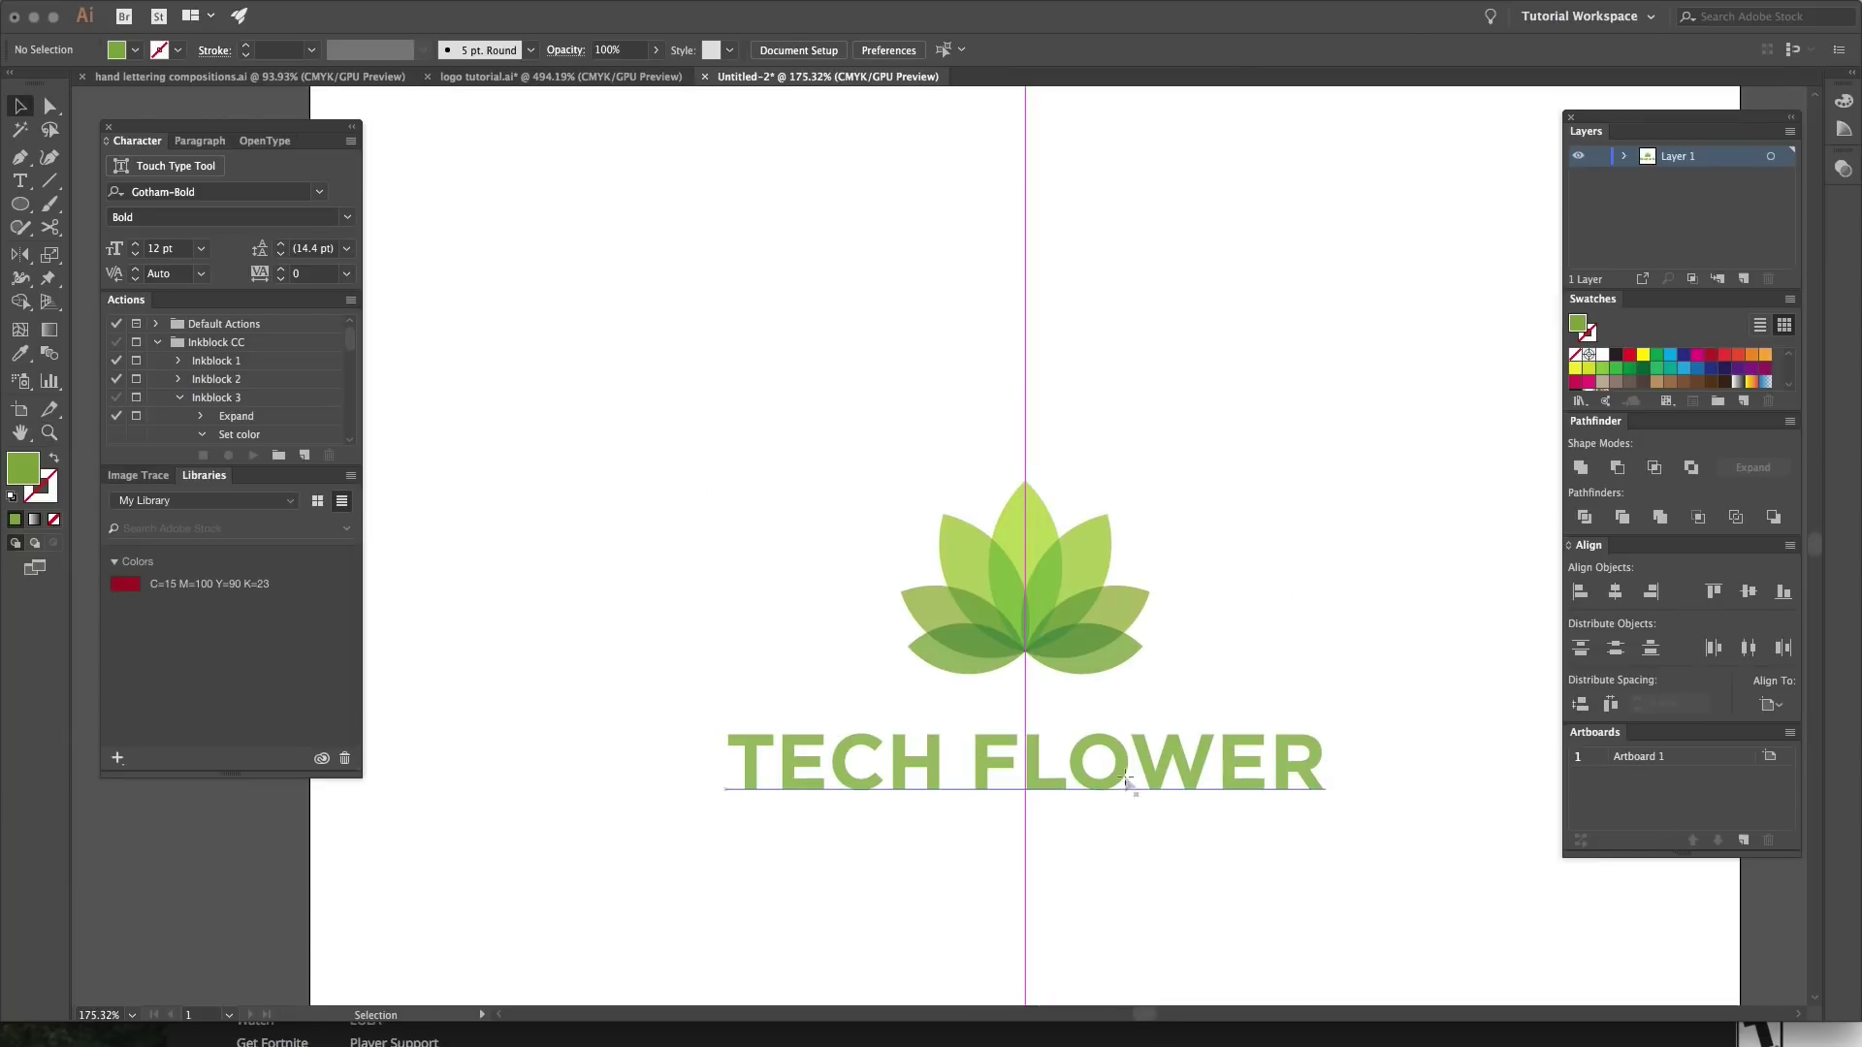
# Step: Darken the TECH FLOWER text by lowering the brightness of its green fill
pyautogui.click(1290, 766)
pyautogui.doubleClick(1579, 326)
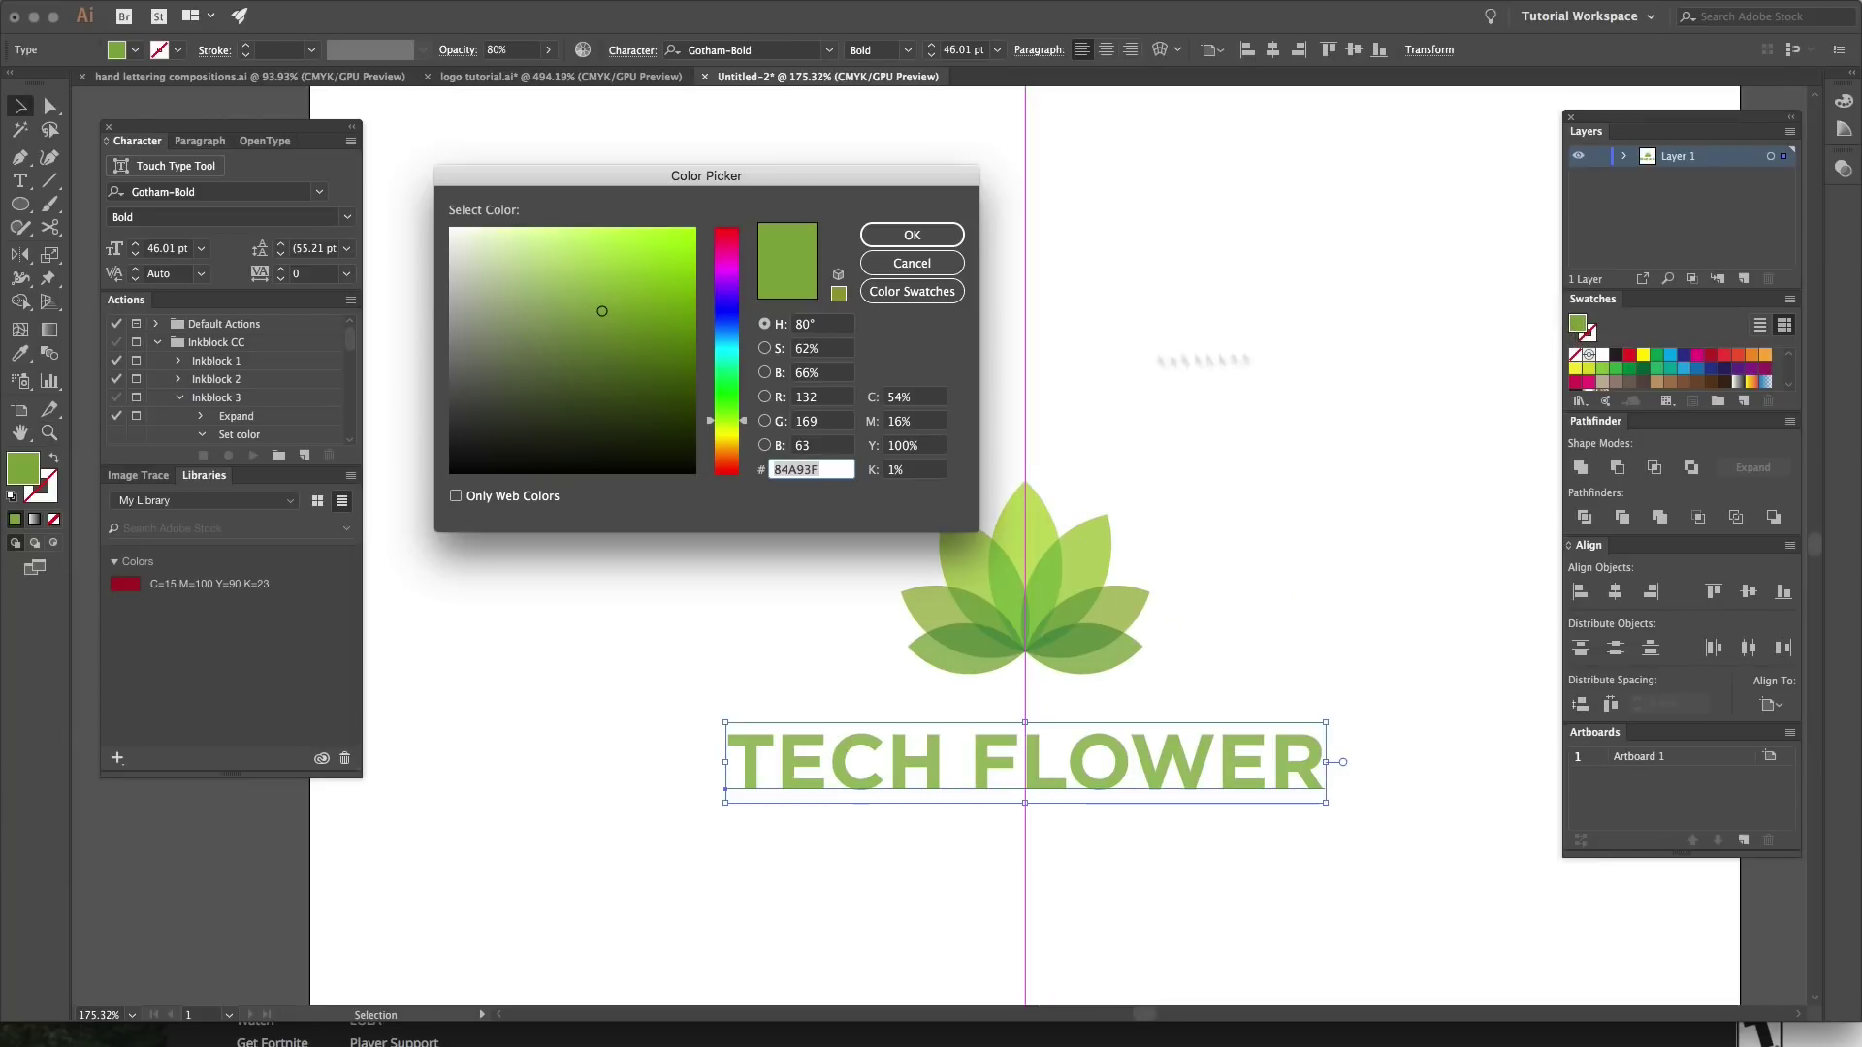
pyautogui.click(820, 349)
pyautogui.click(801, 372)
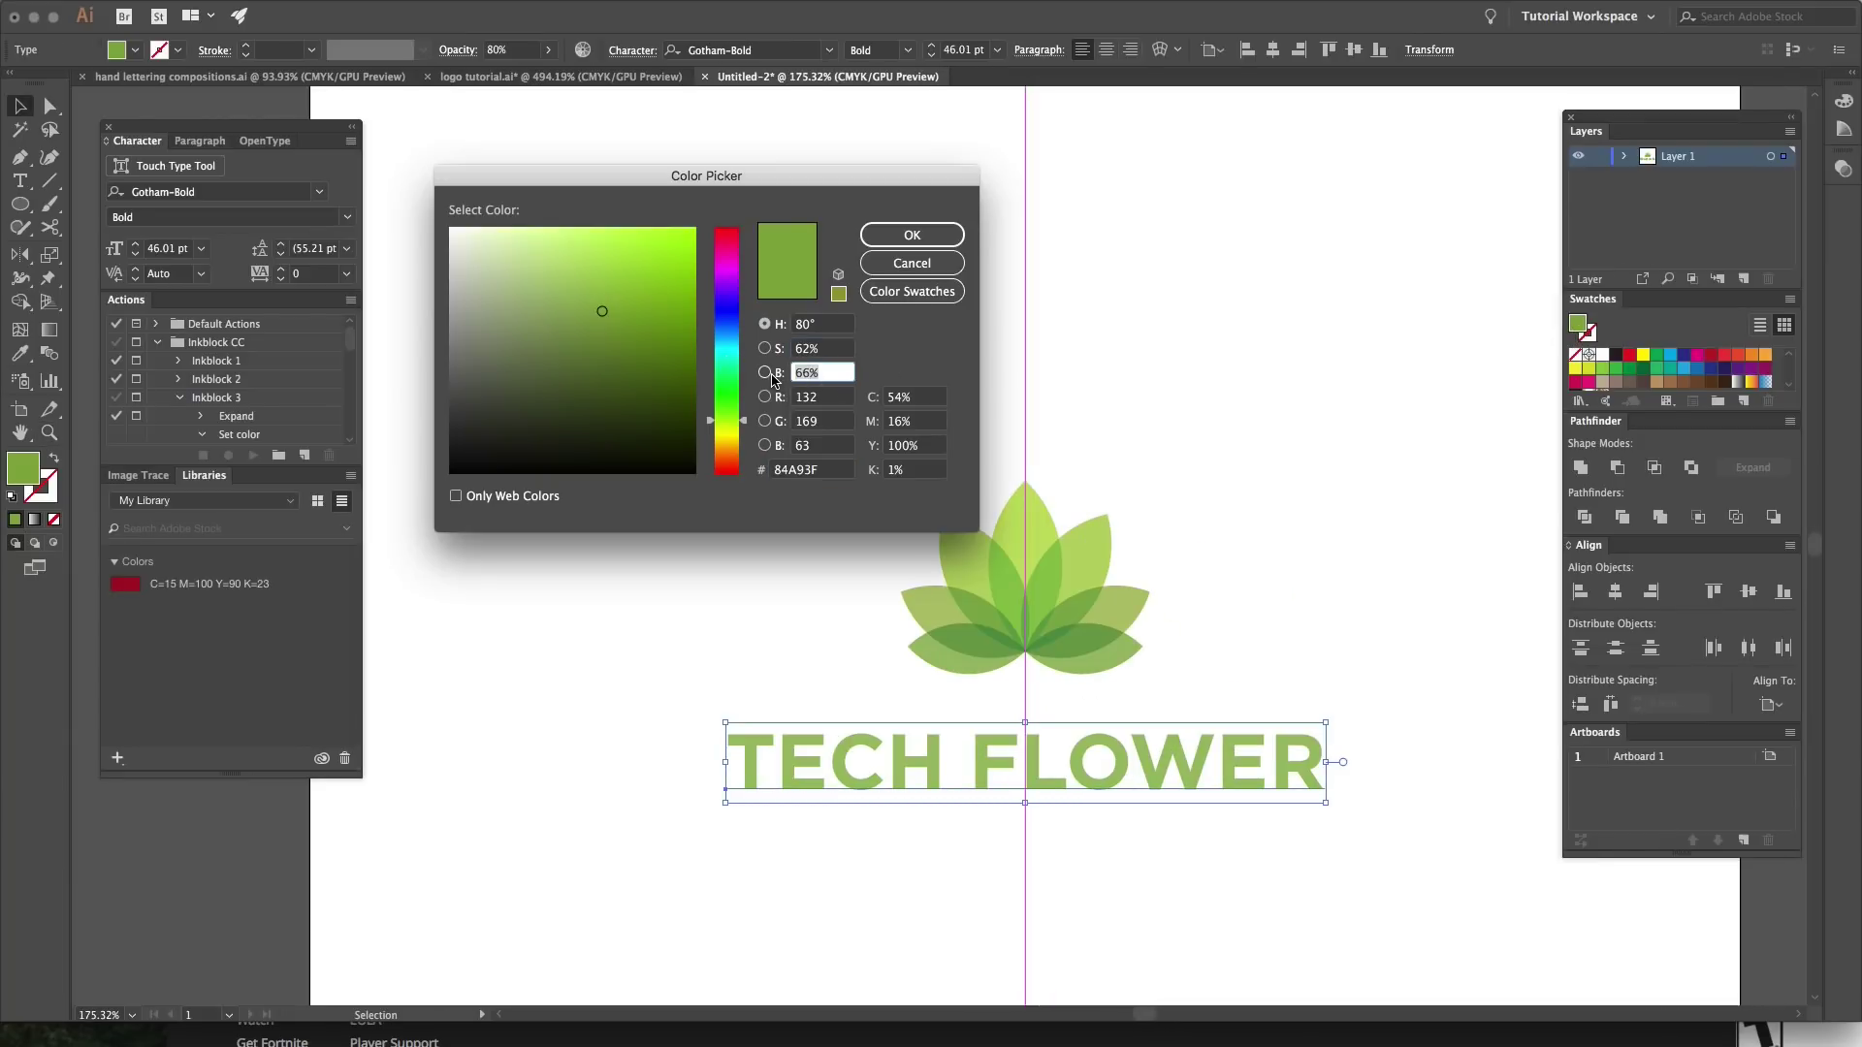
pyautogui.press('Down')
pyautogui.press('Down')
pyautogui.press('Return')
pyautogui.press('z')
pyautogui.moveTo(1398, 588); pyautogui.dragTo(1194, 594)
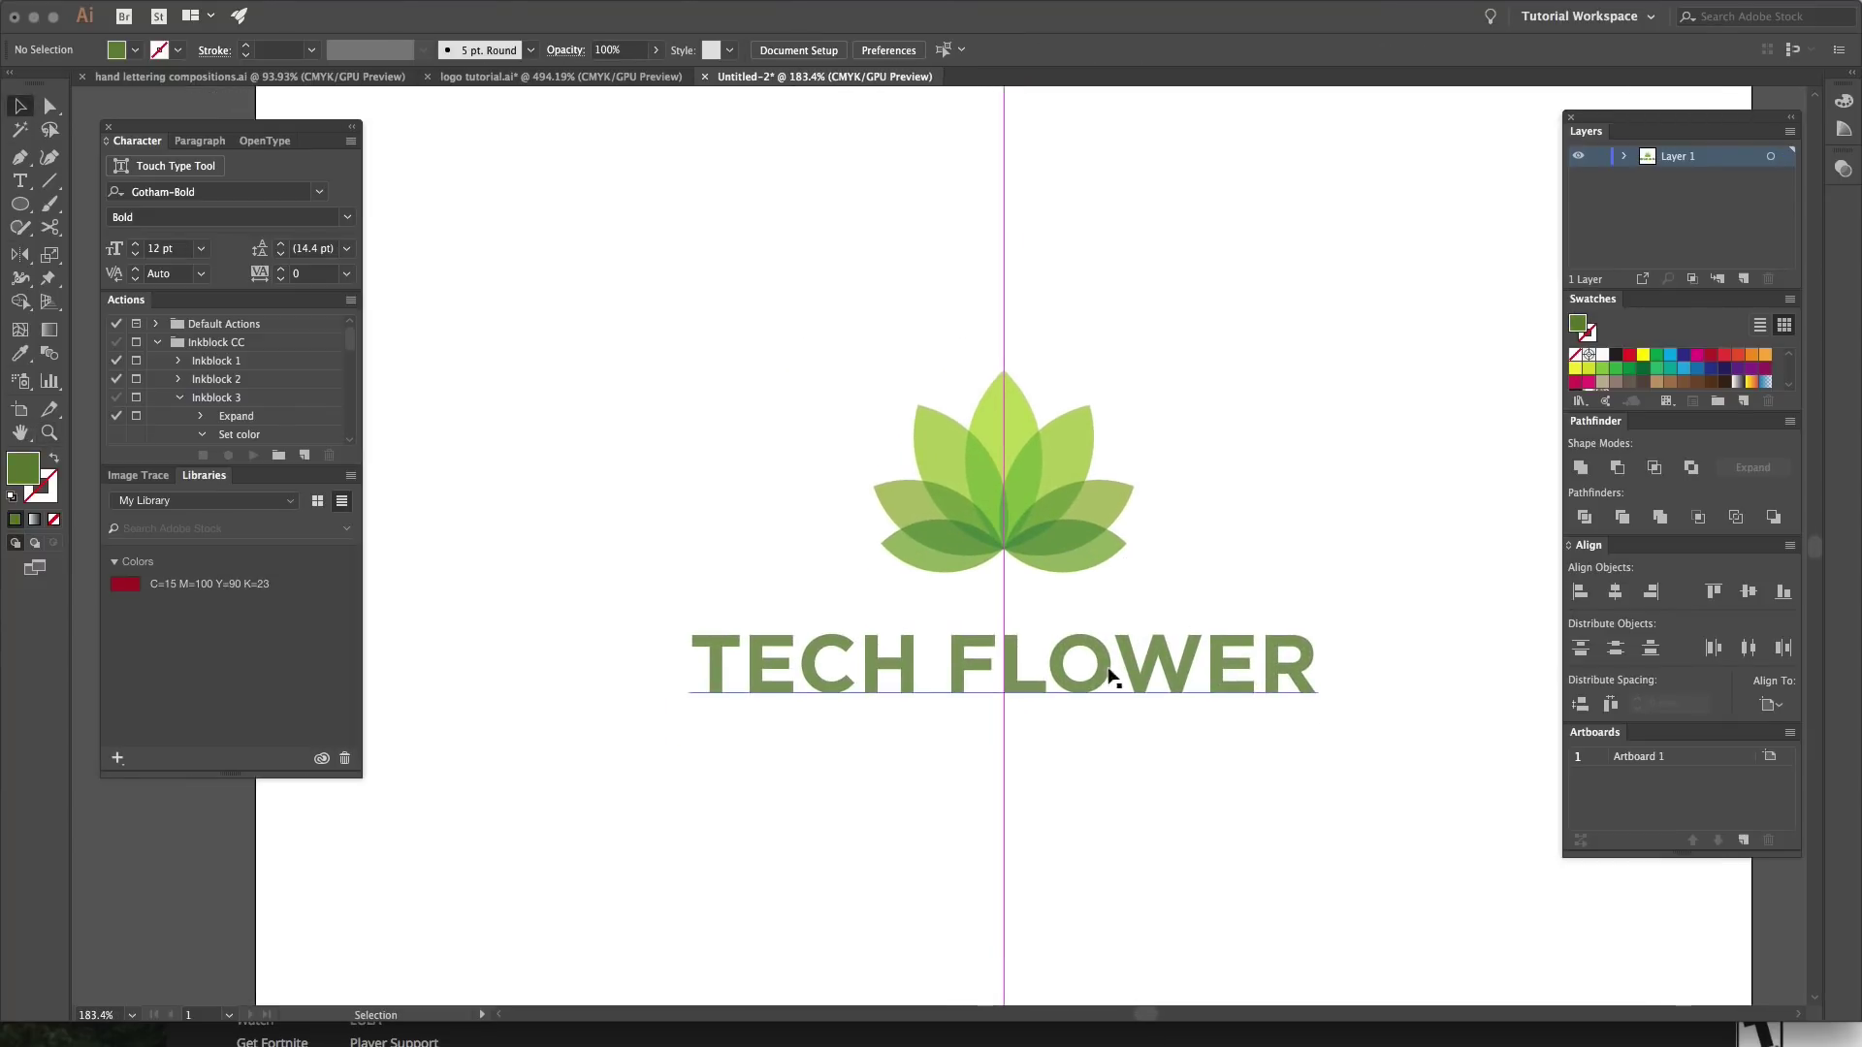
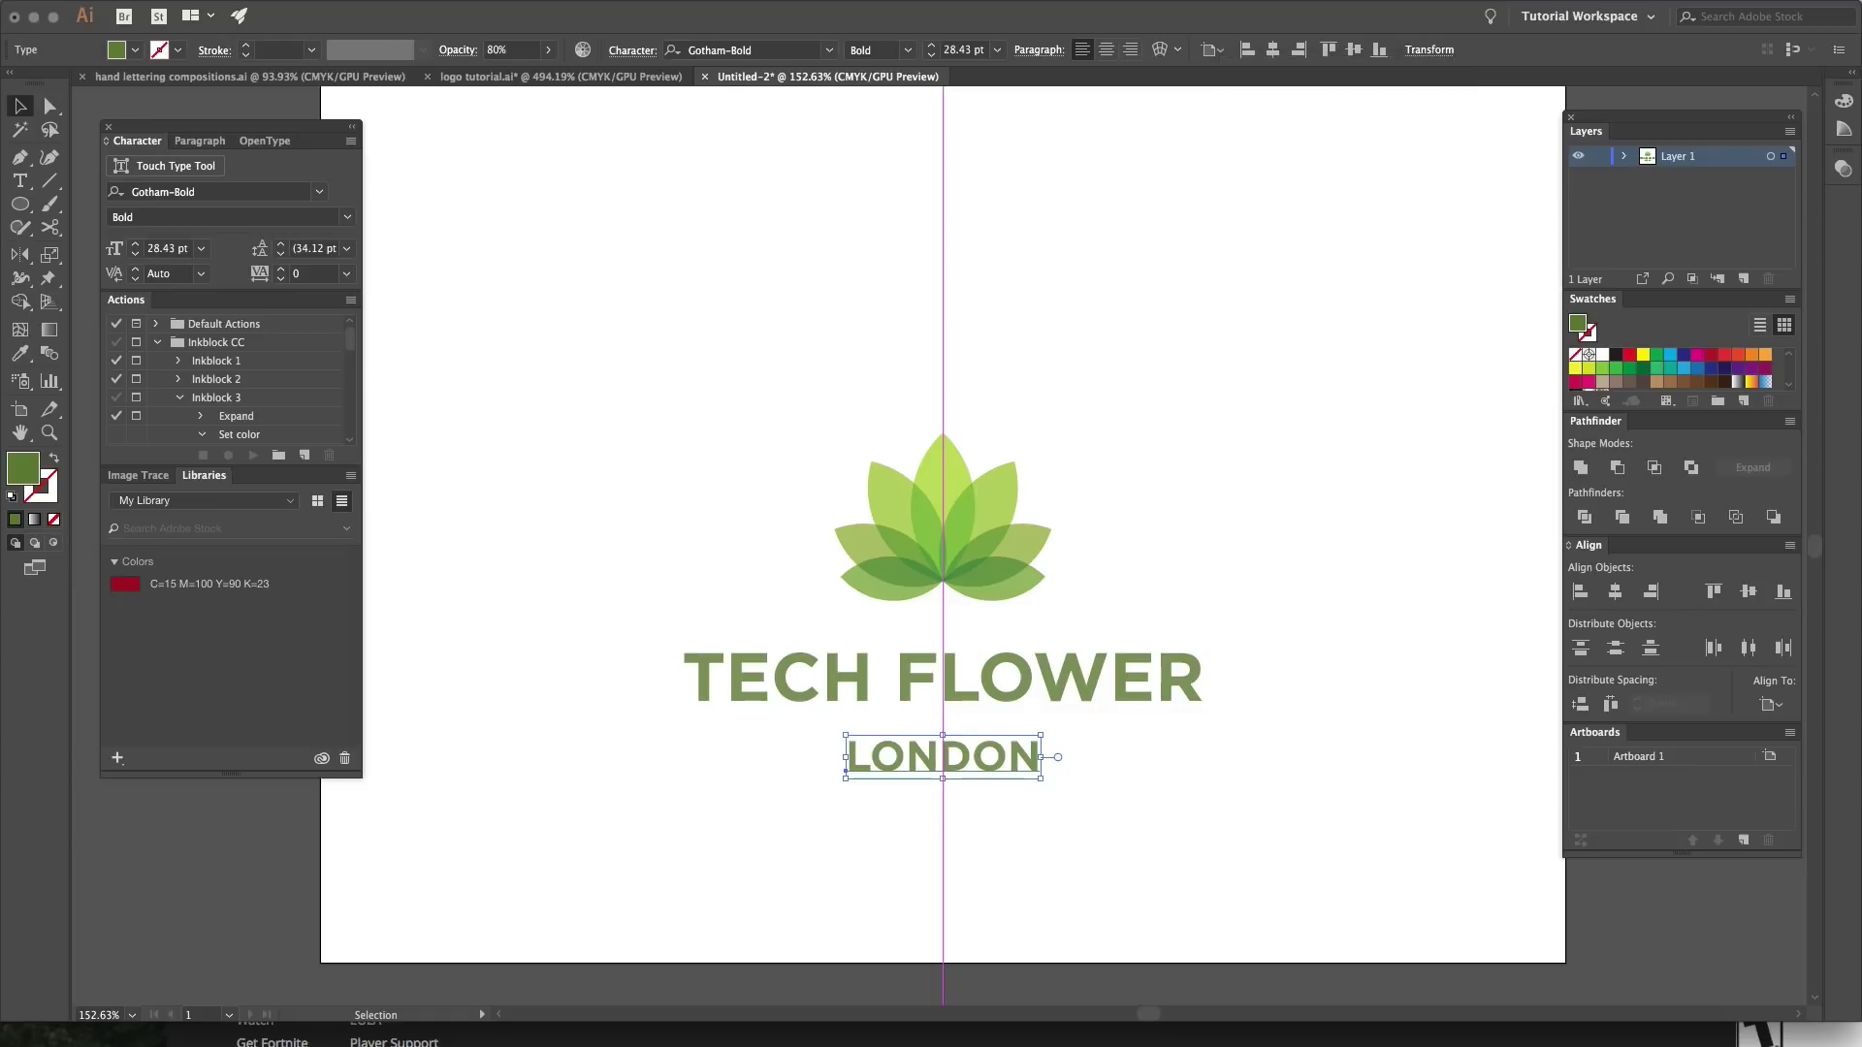
pyautogui.click(1422, 627)
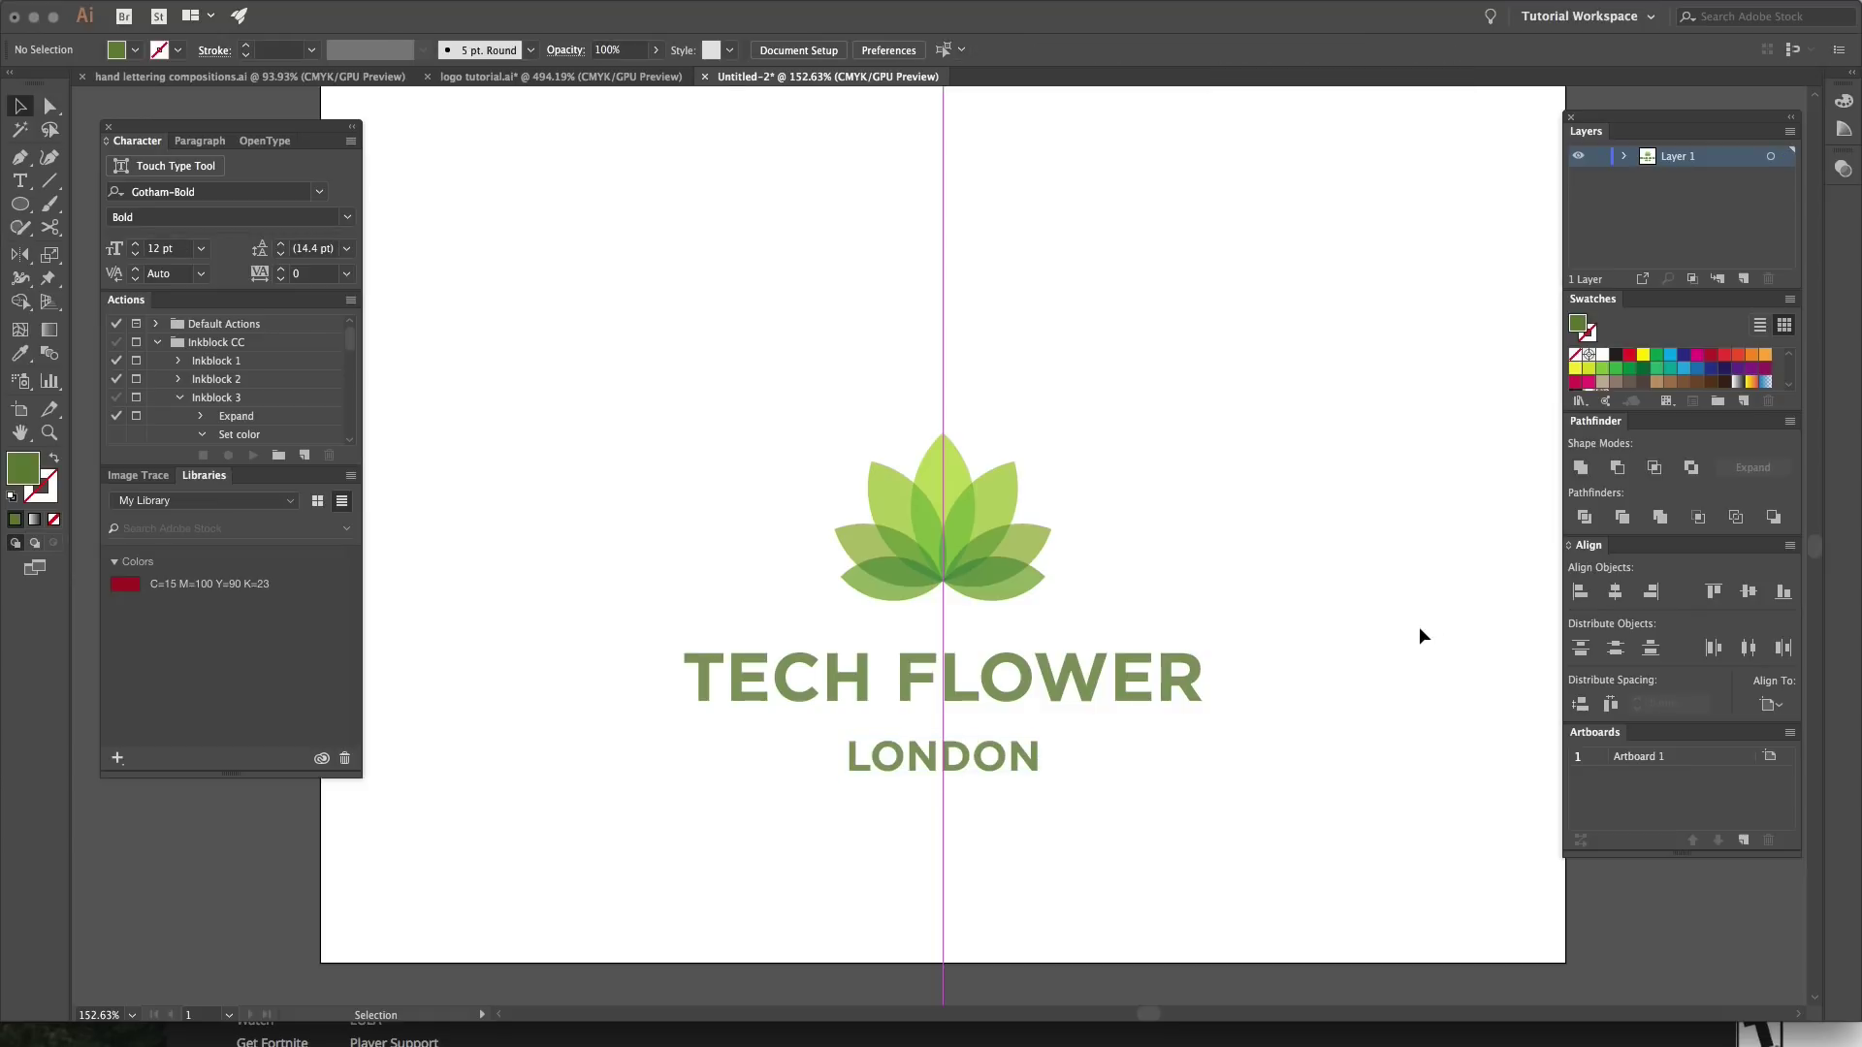
pyautogui.click(1158, 706)
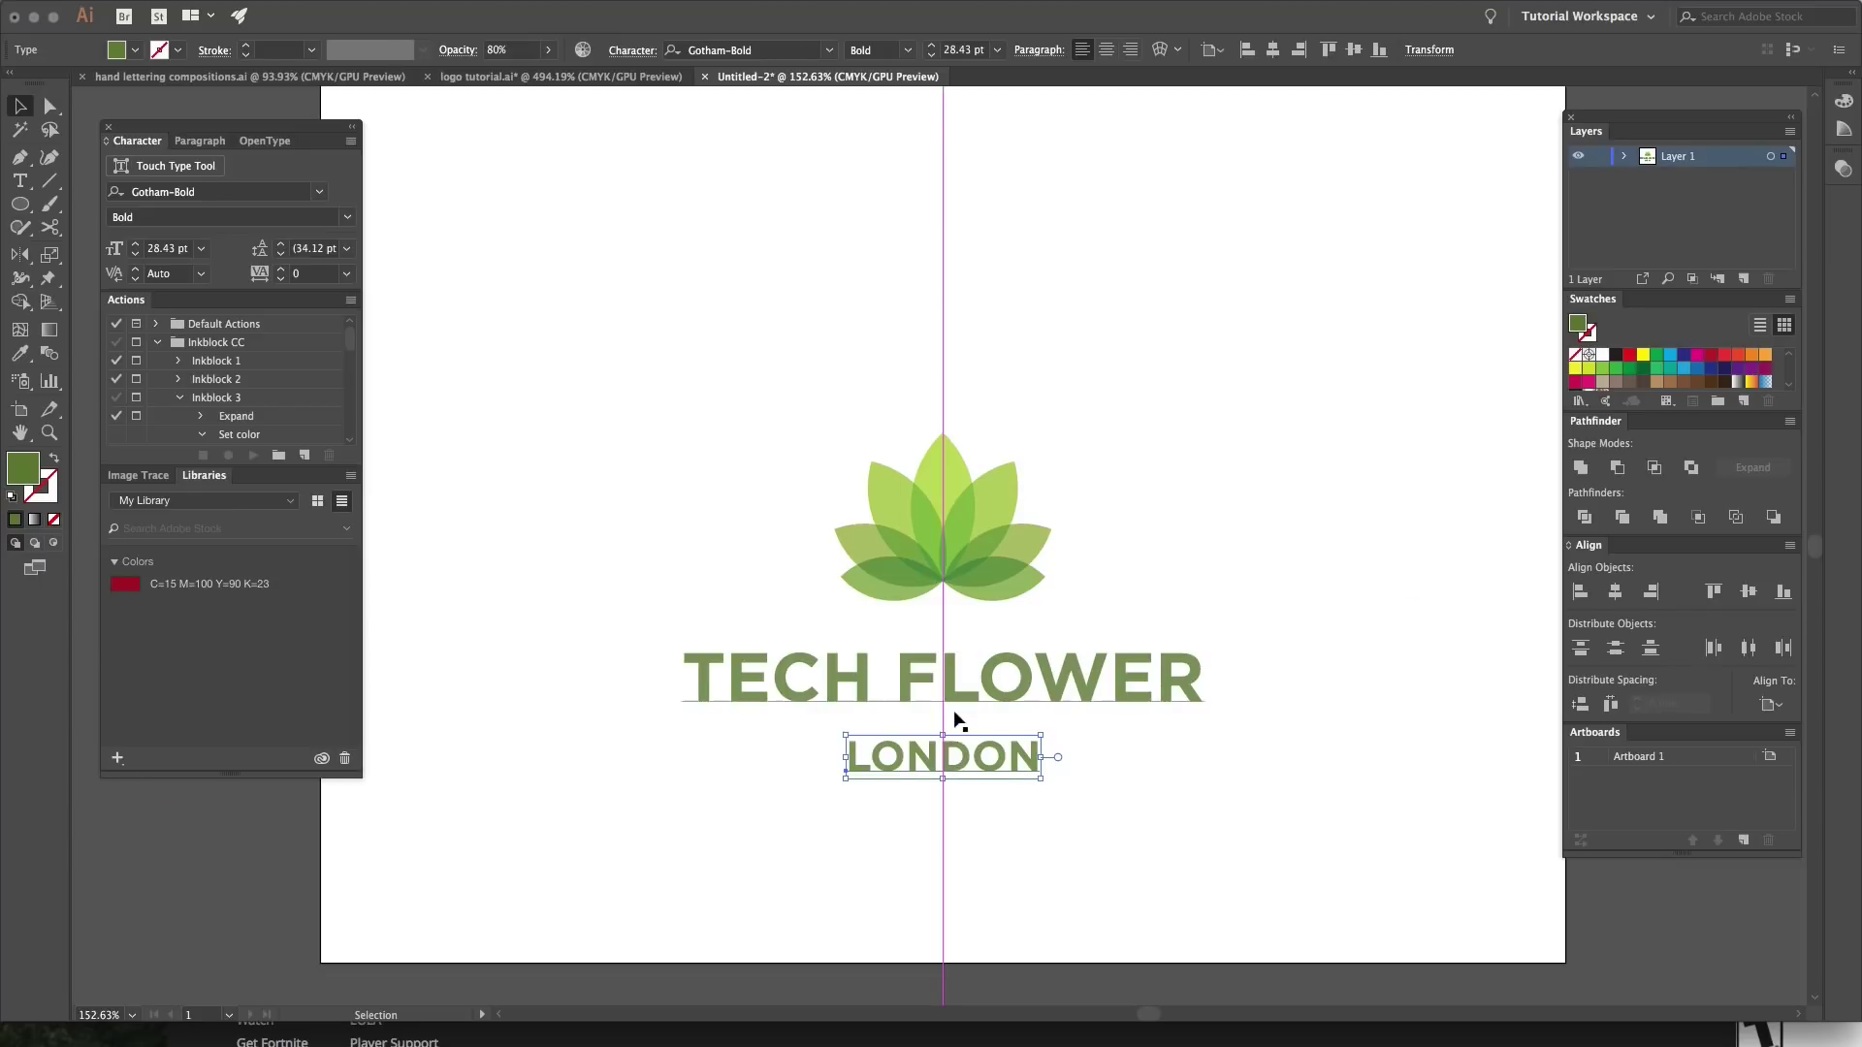
pyautogui.click(955, 713)
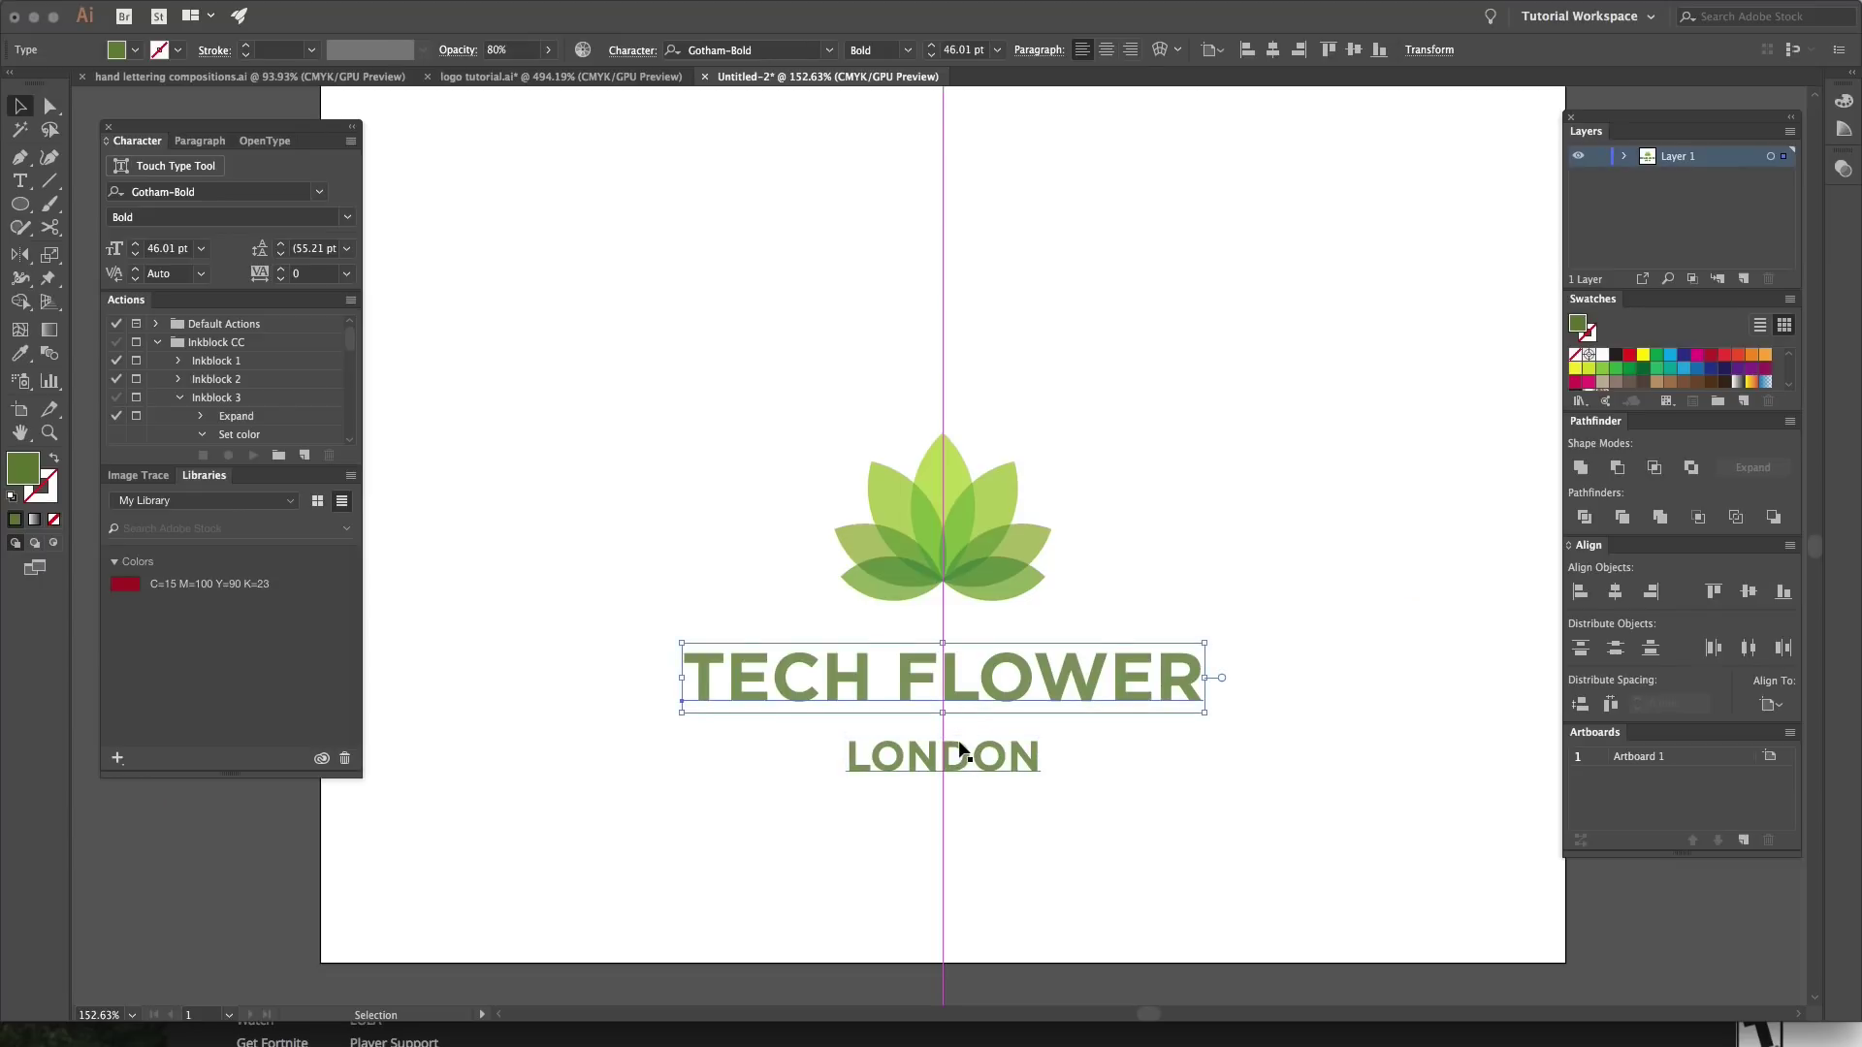
# Step: Set the tracking of the LONDON text to 110 and centre it horizontally on the artboard
pyautogui.click(960, 750)
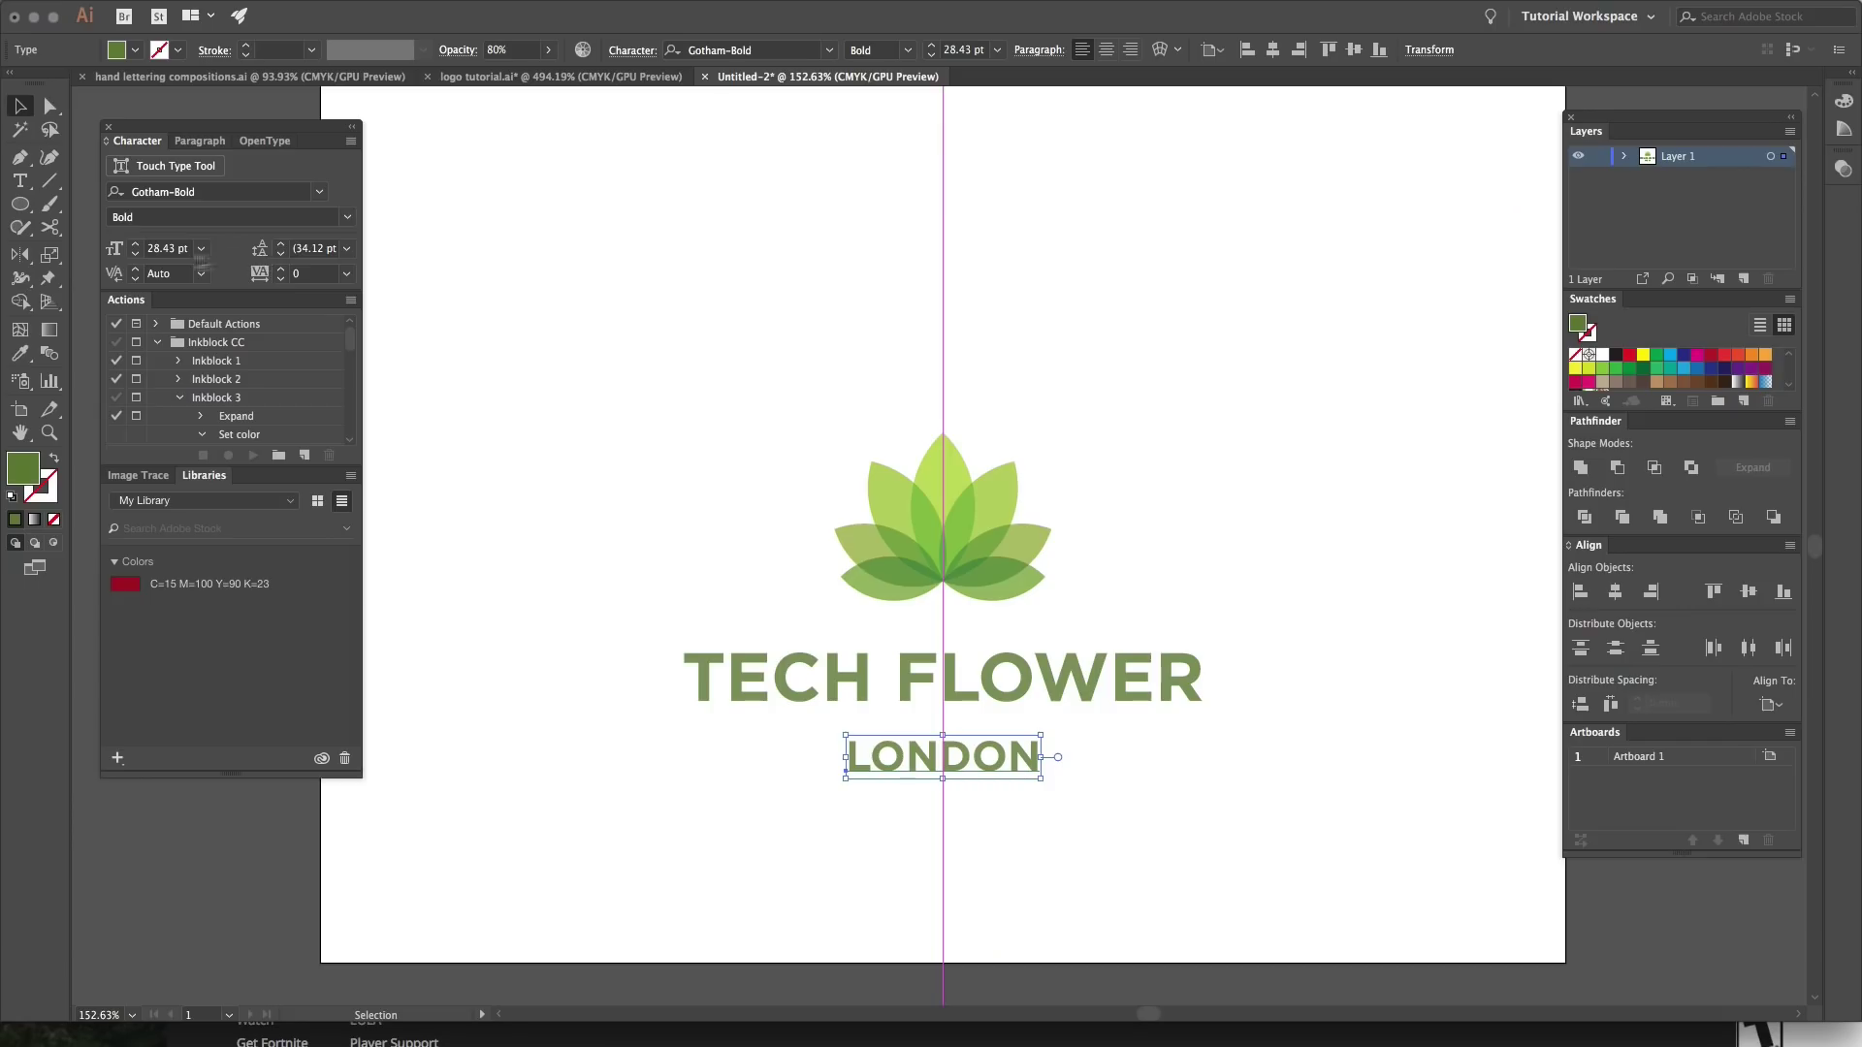
pyautogui.click(263, 276)
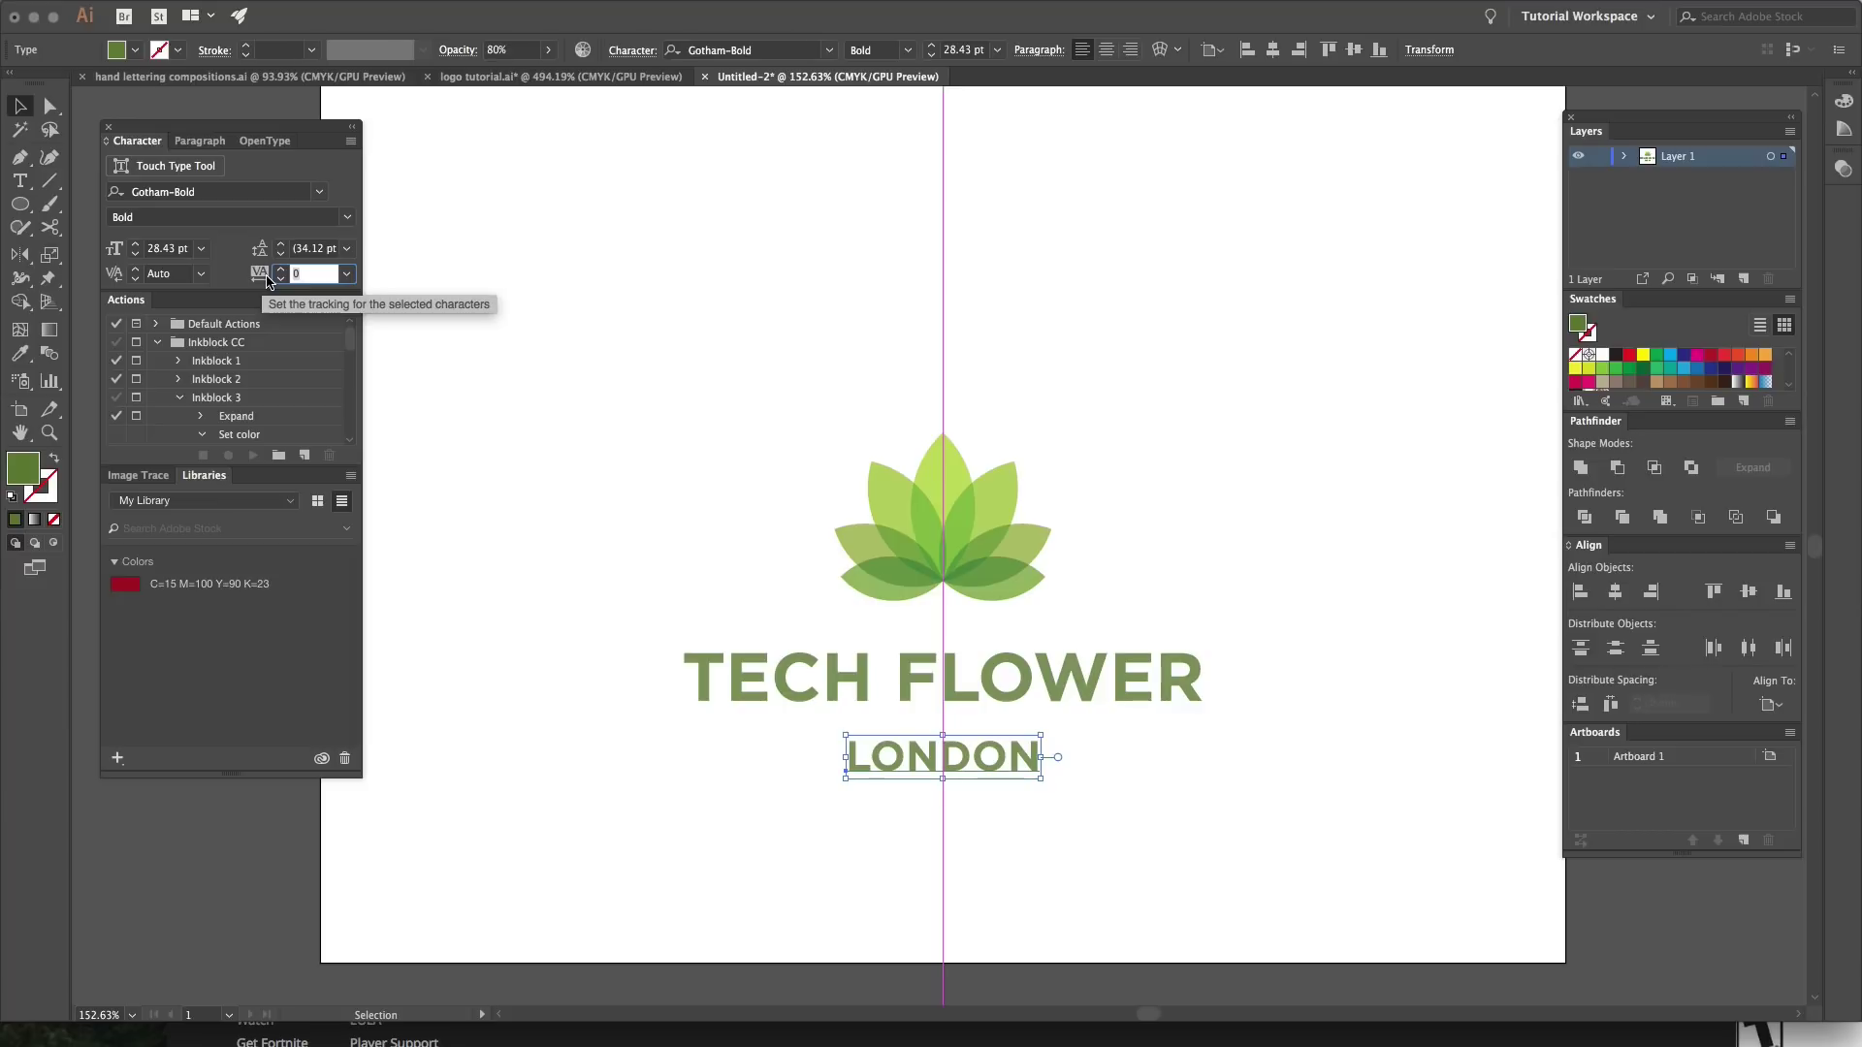
pyautogui.click(281, 270)
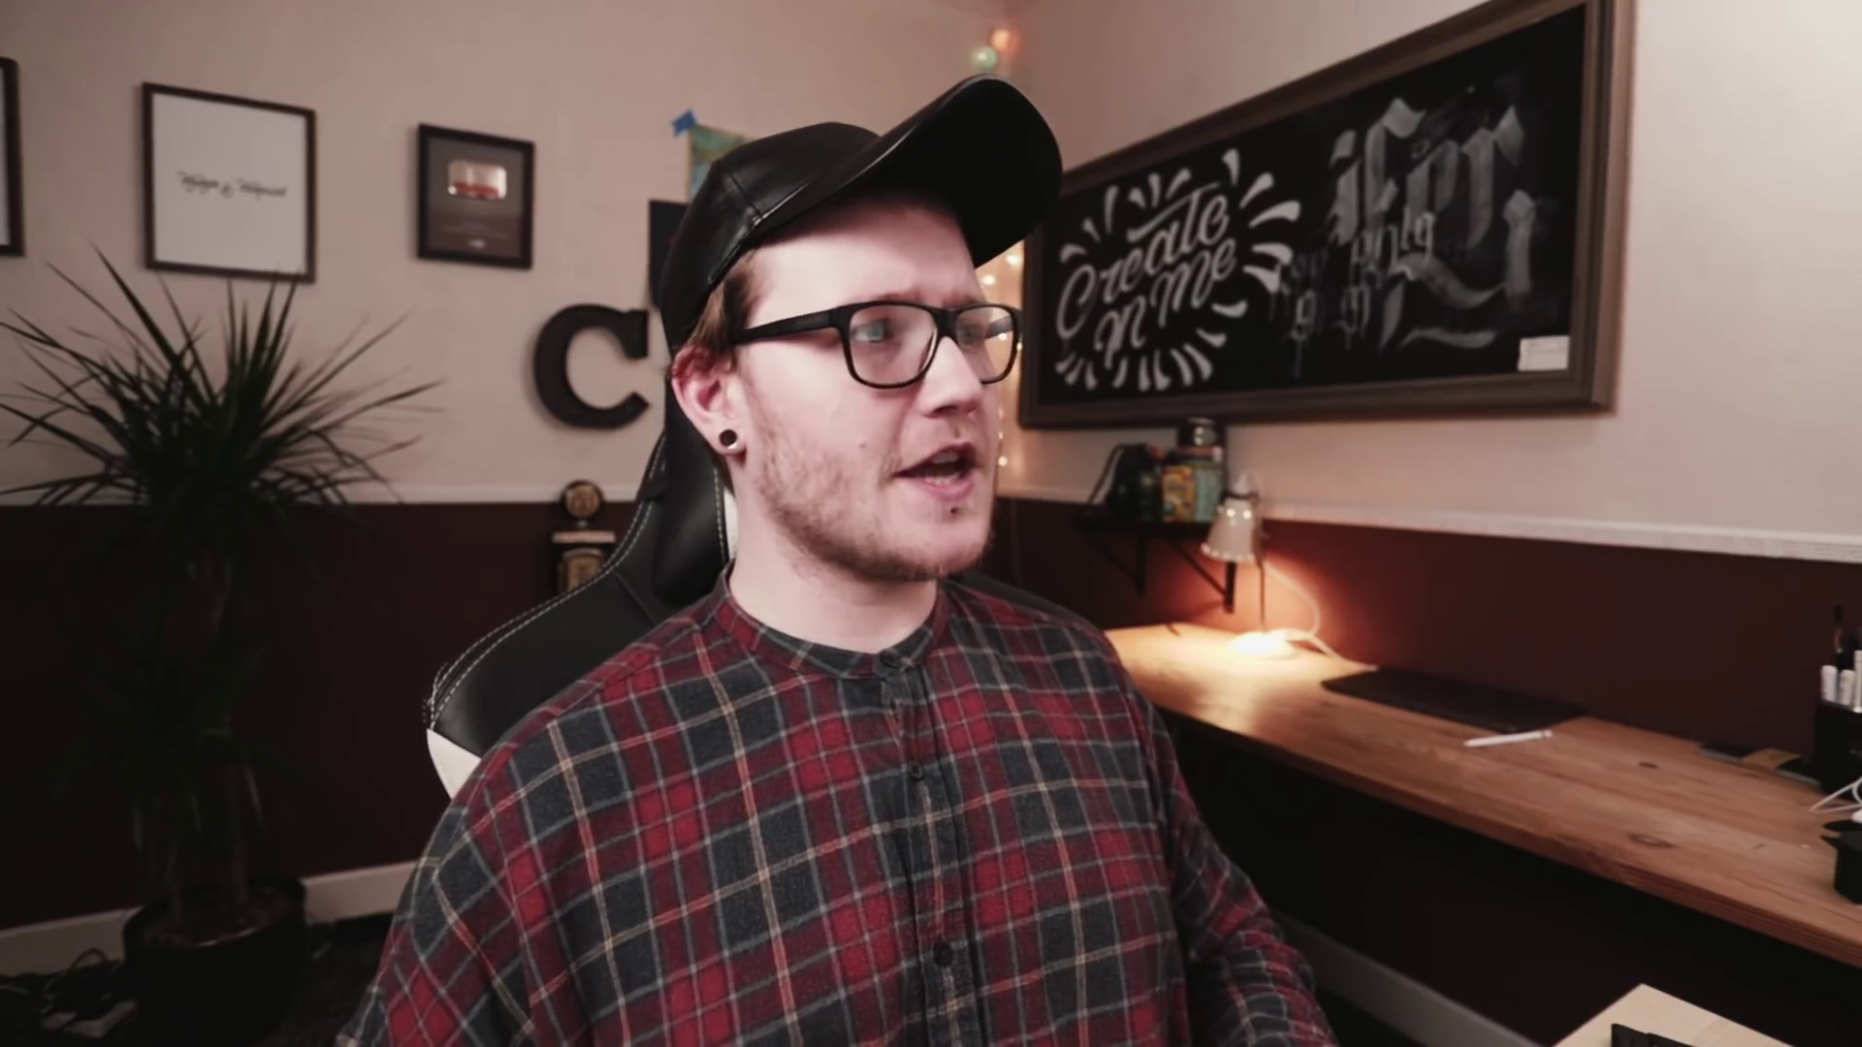
pyautogui.press('Up')
pyautogui.press('Up')
pyautogui.press('Up')
pyautogui.press('Up')
pyautogui.press('Up')
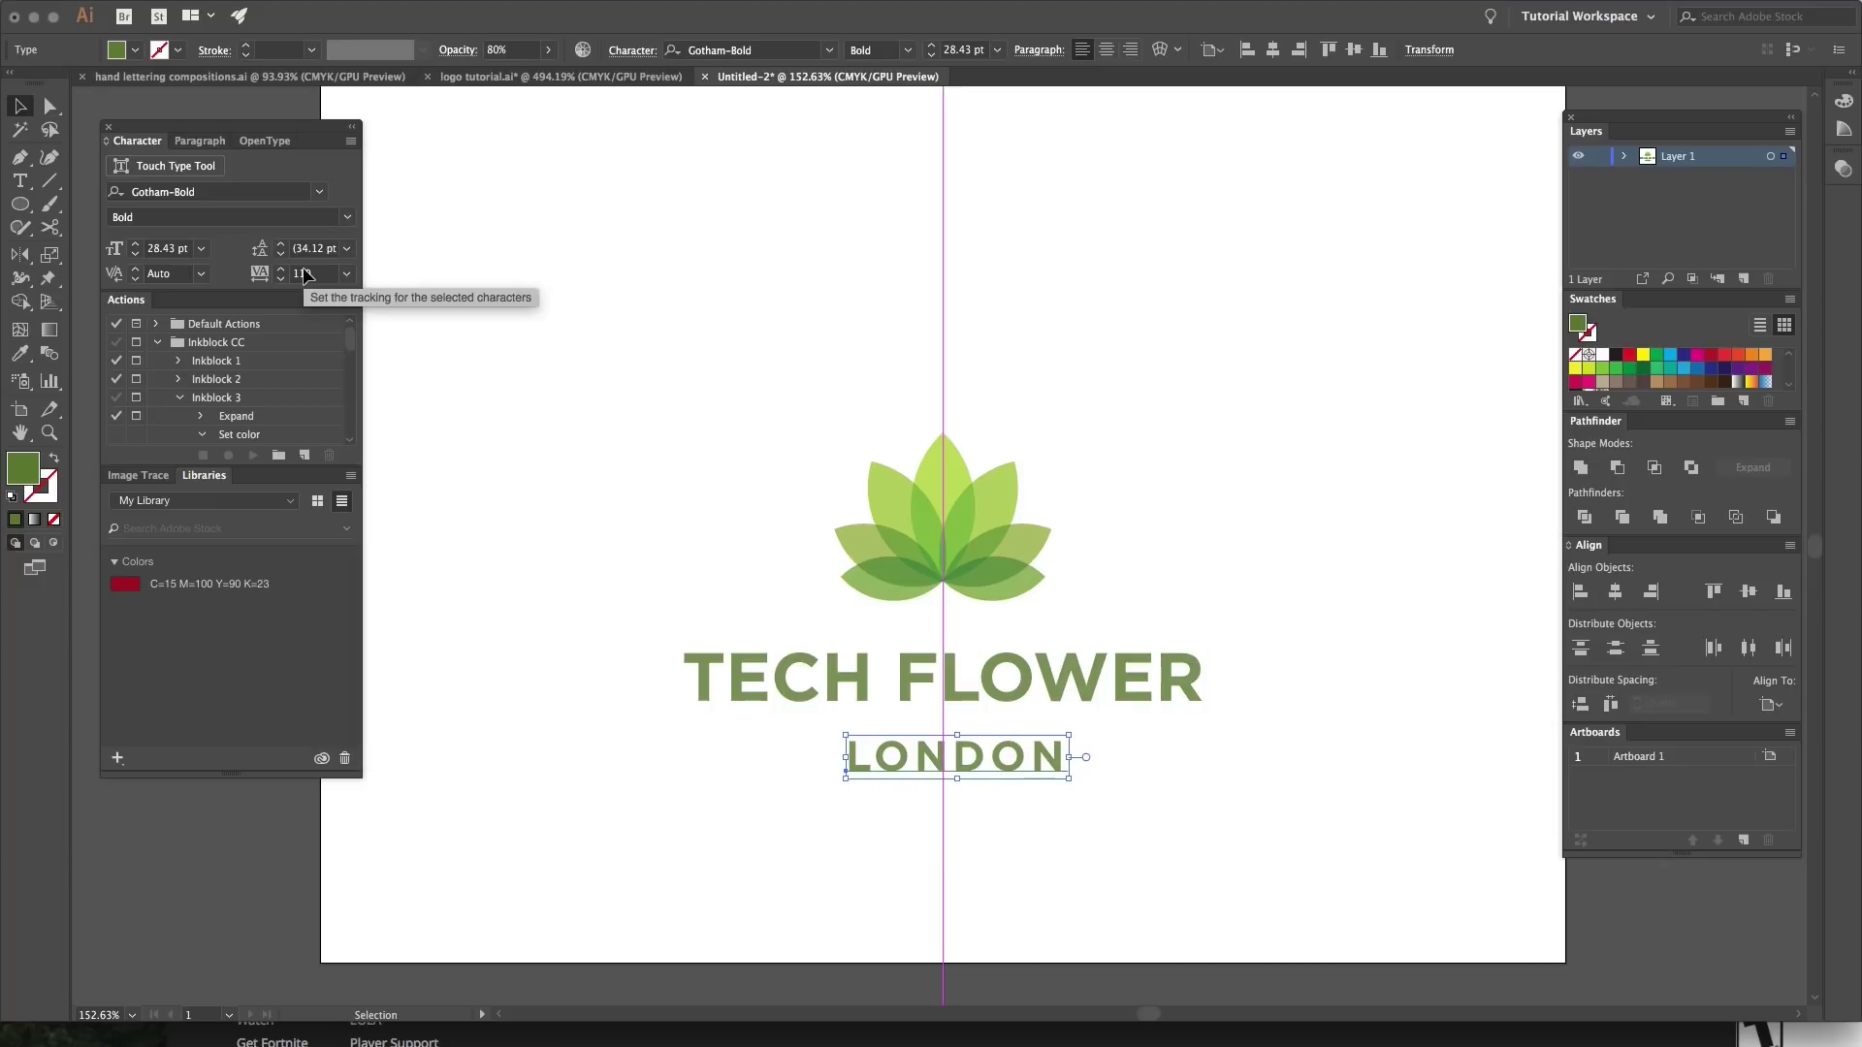
pyautogui.click(1613, 593)
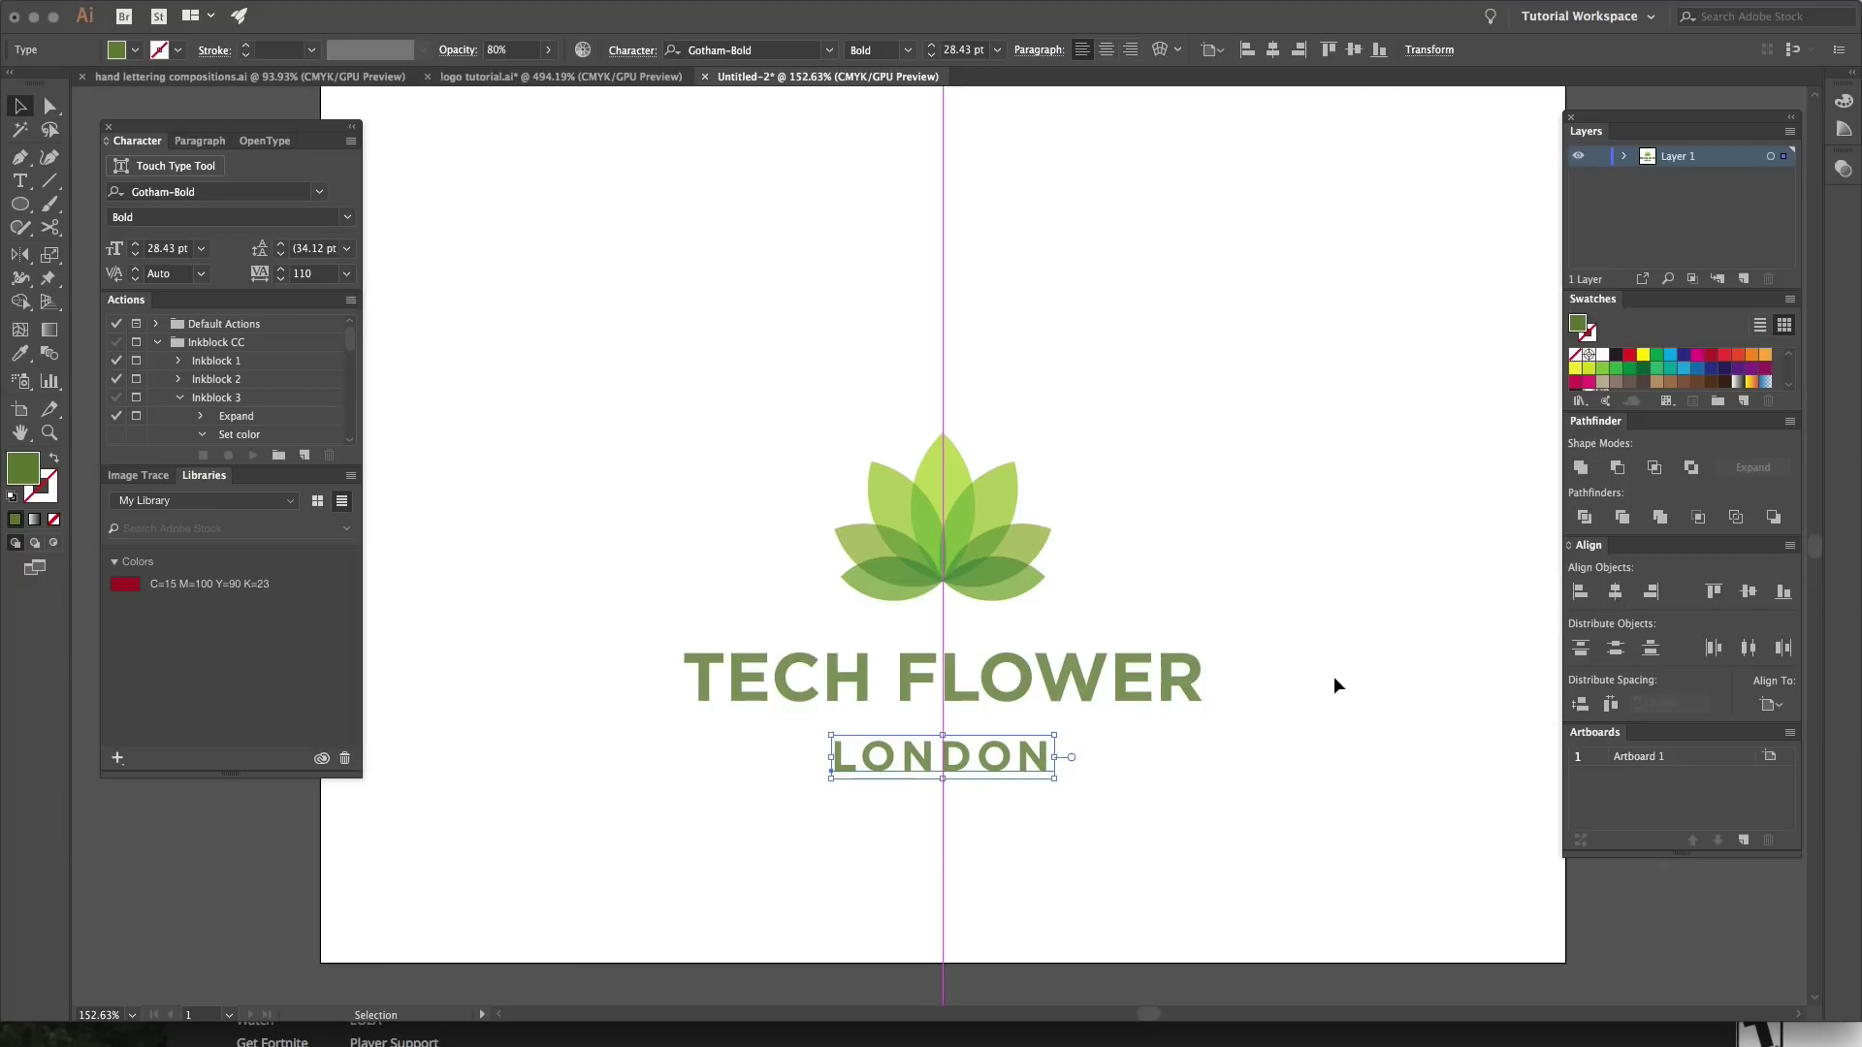
# Step: Move the LONDON text up so it sits closer beneath the TECH FLOWER text
pyautogui.click(1334, 677)
pyautogui.moveTo(1005, 776); pyautogui.dragTo(1003, 753)
pyautogui.click(1172, 831)
pyautogui.press('z')
pyautogui.moveTo(1172, 831); pyautogui.dragTo(1122, 860)
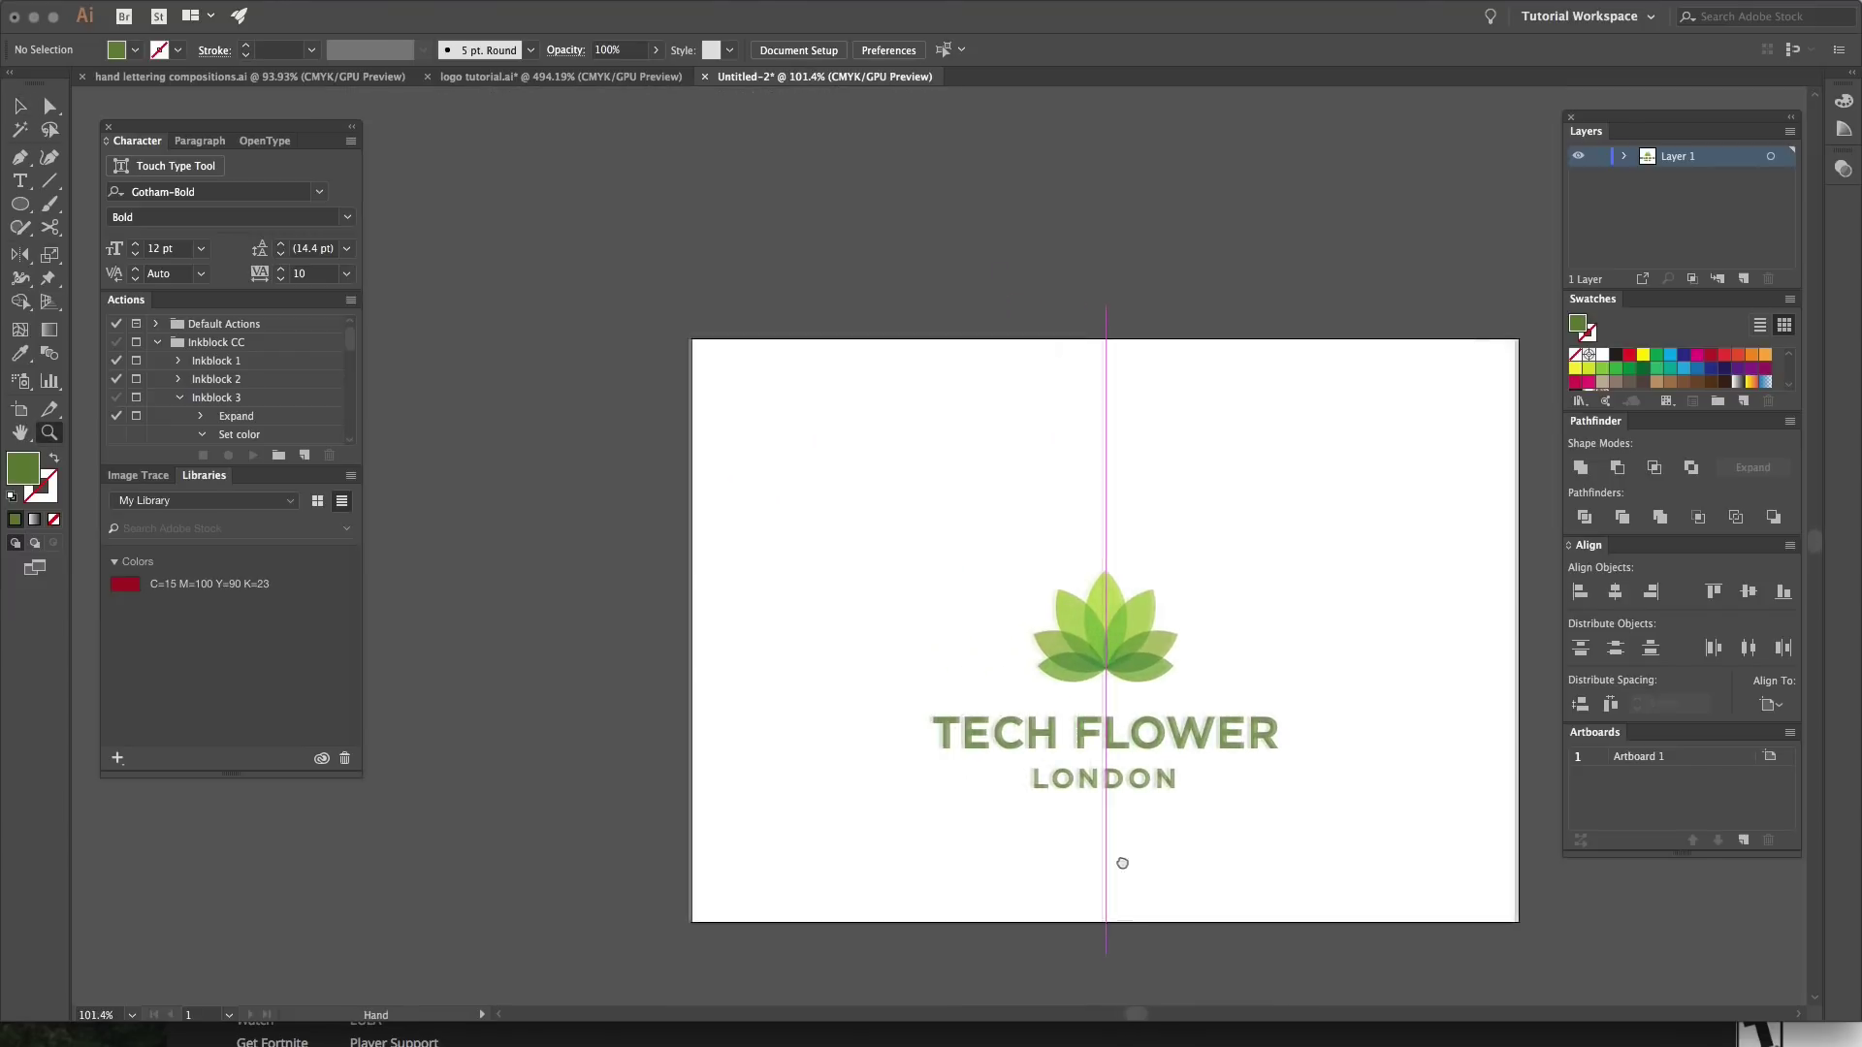
# Step: Scale the flower down to about 43.6 mm wide and move it down closer to the TECH FLOWER text
pyautogui.press('v')
pyautogui.click(1061, 669)
pyautogui.moveTo(1180, 570); pyautogui.dragTo(1169, 579)
pyautogui.click(1228, 554)
pyautogui.moveTo(1115, 643); pyautogui.dragTo(1122, 666)
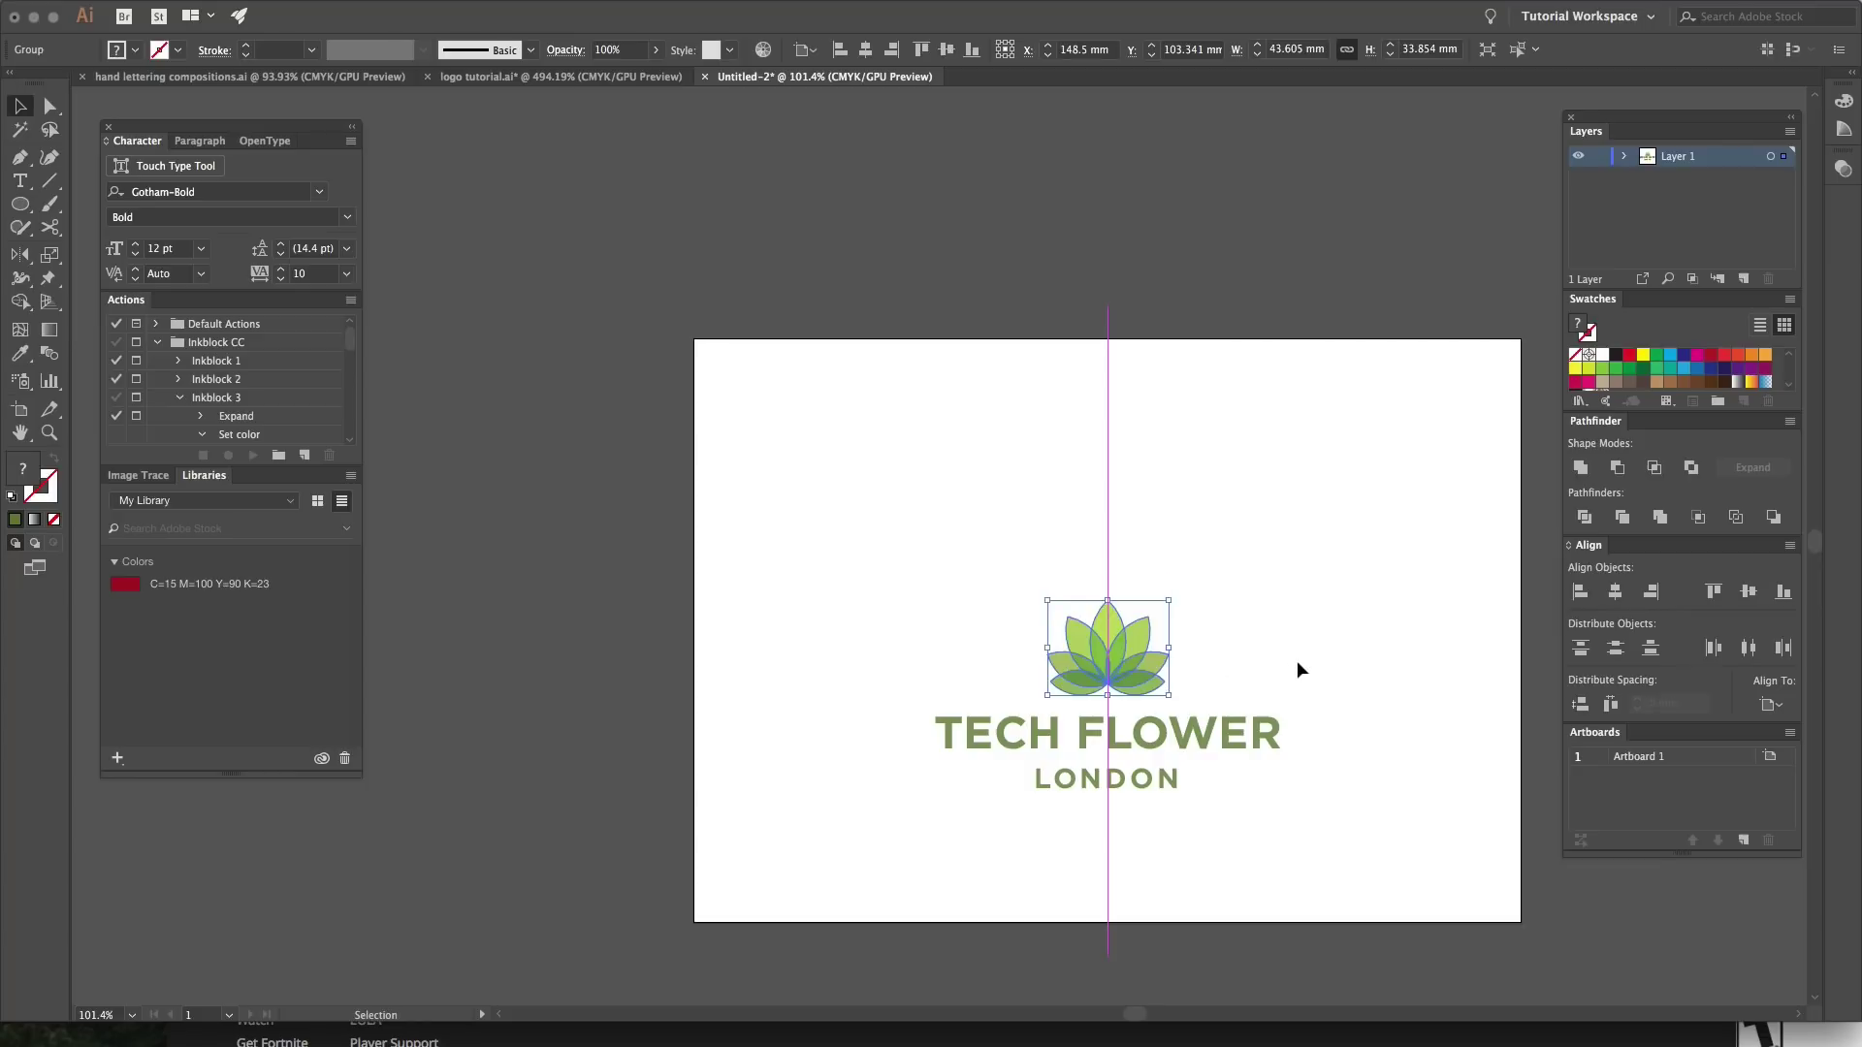
pyautogui.click(1329, 656)
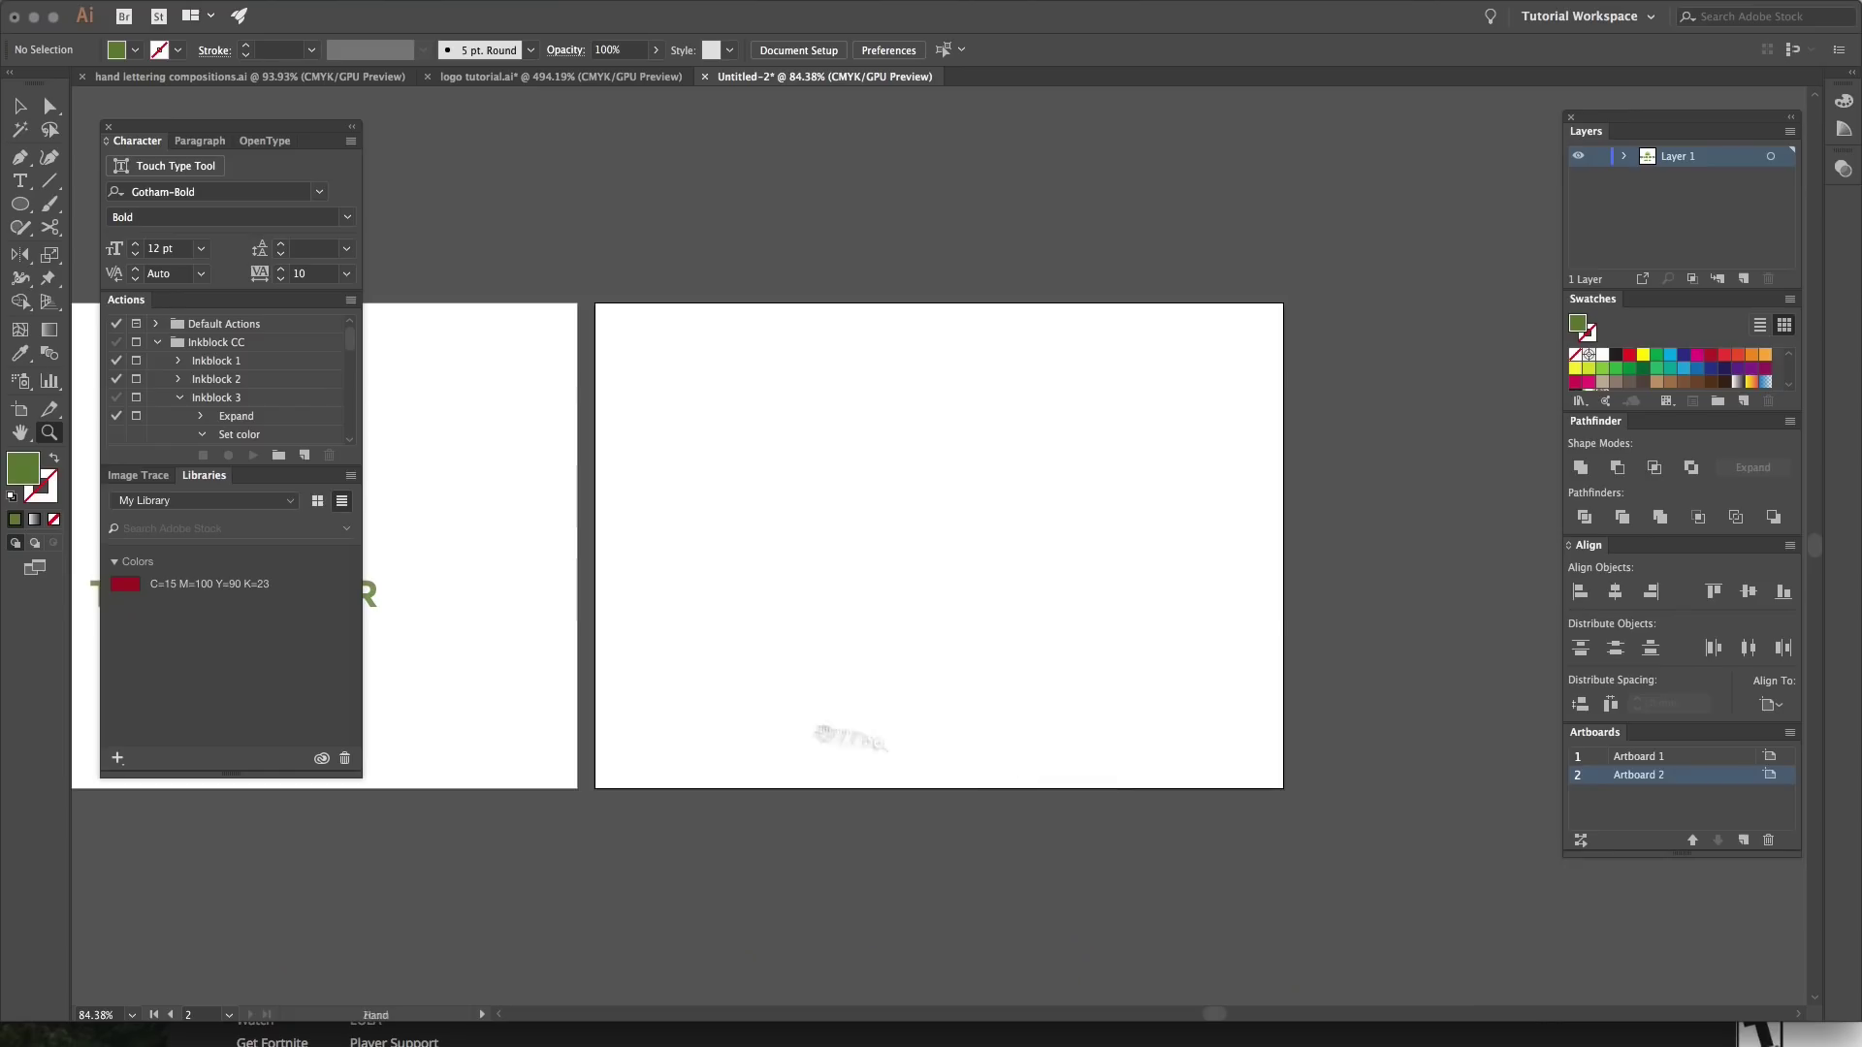
# Step: Copy the complete logo with flower, TECH FLOWER and LONDON from the first artboard onto the second artboard
pyautogui.moveTo(640, 679); pyautogui.dragTo(956, 773)
pyautogui.press('v')
pyautogui.moveTo(686, 538); pyautogui.dragTo(444, 791)
pyautogui.click(444, 791)
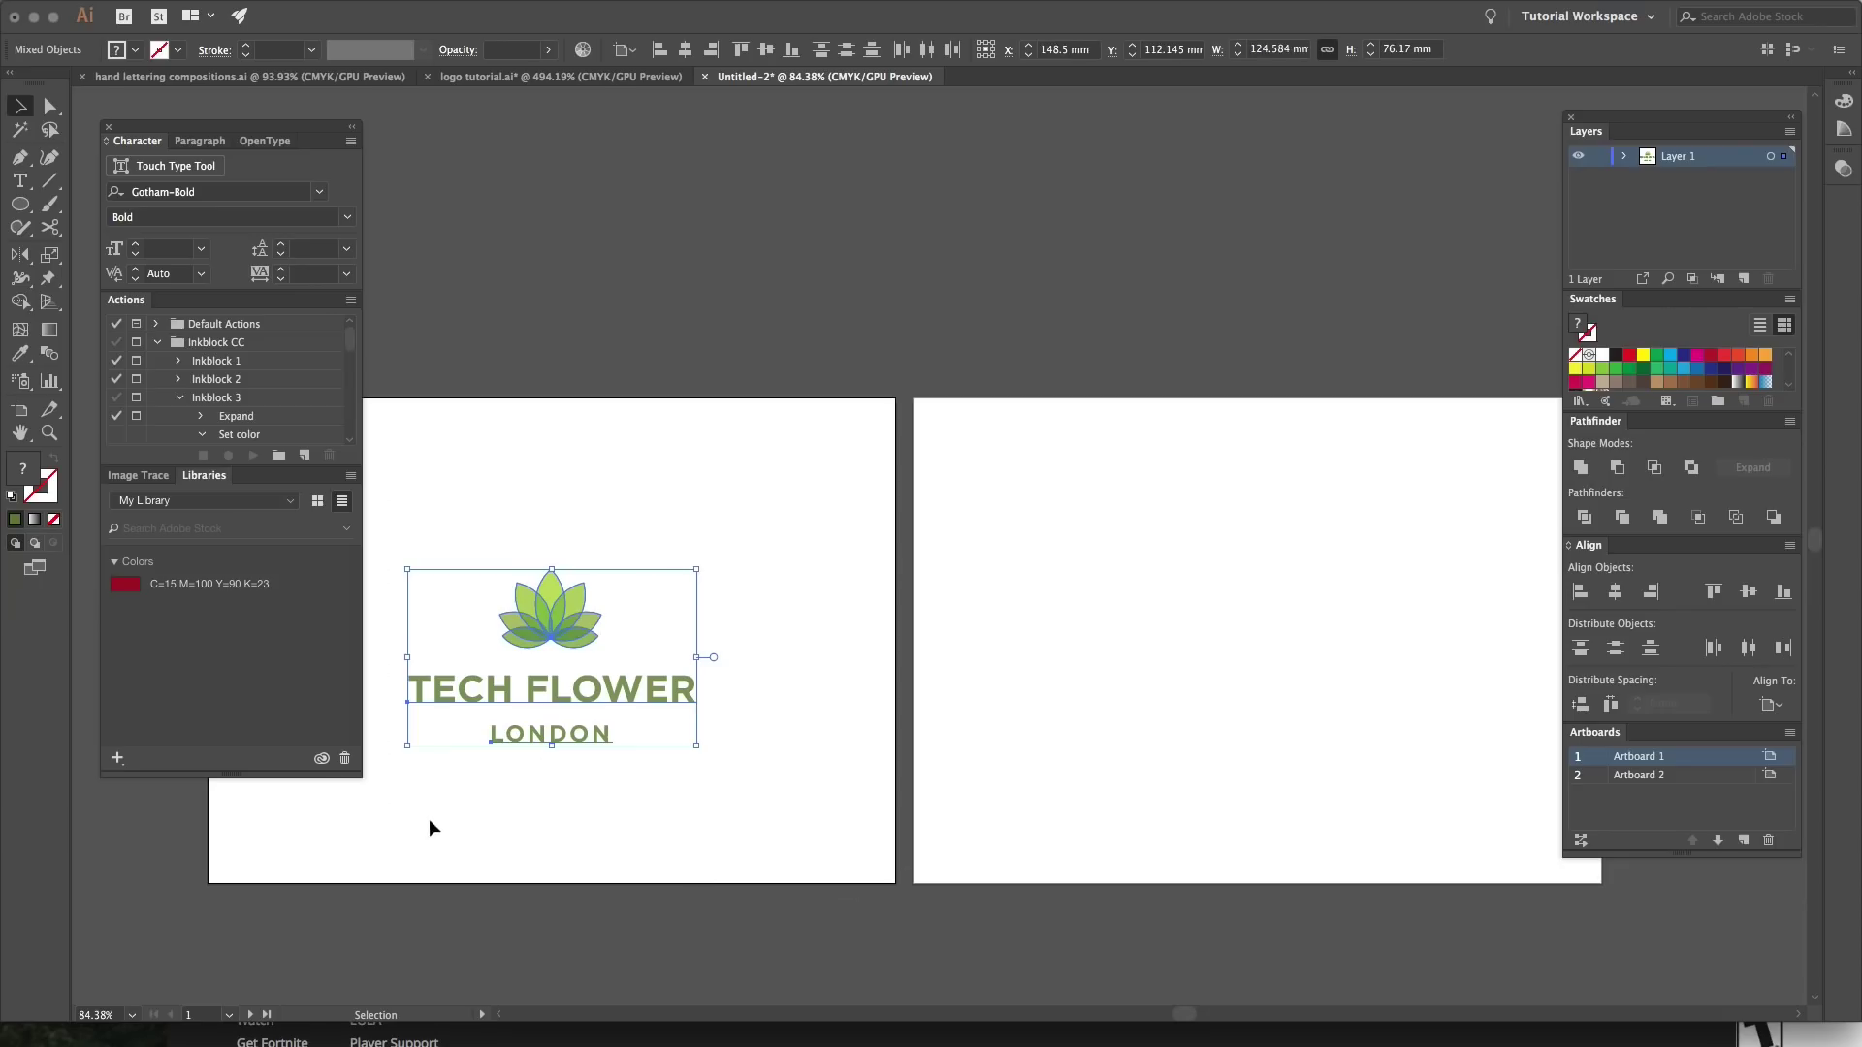
pyautogui.click(432, 827)
pyautogui.hotkey('ctrl', 'a')
pyautogui.click(619, 857)
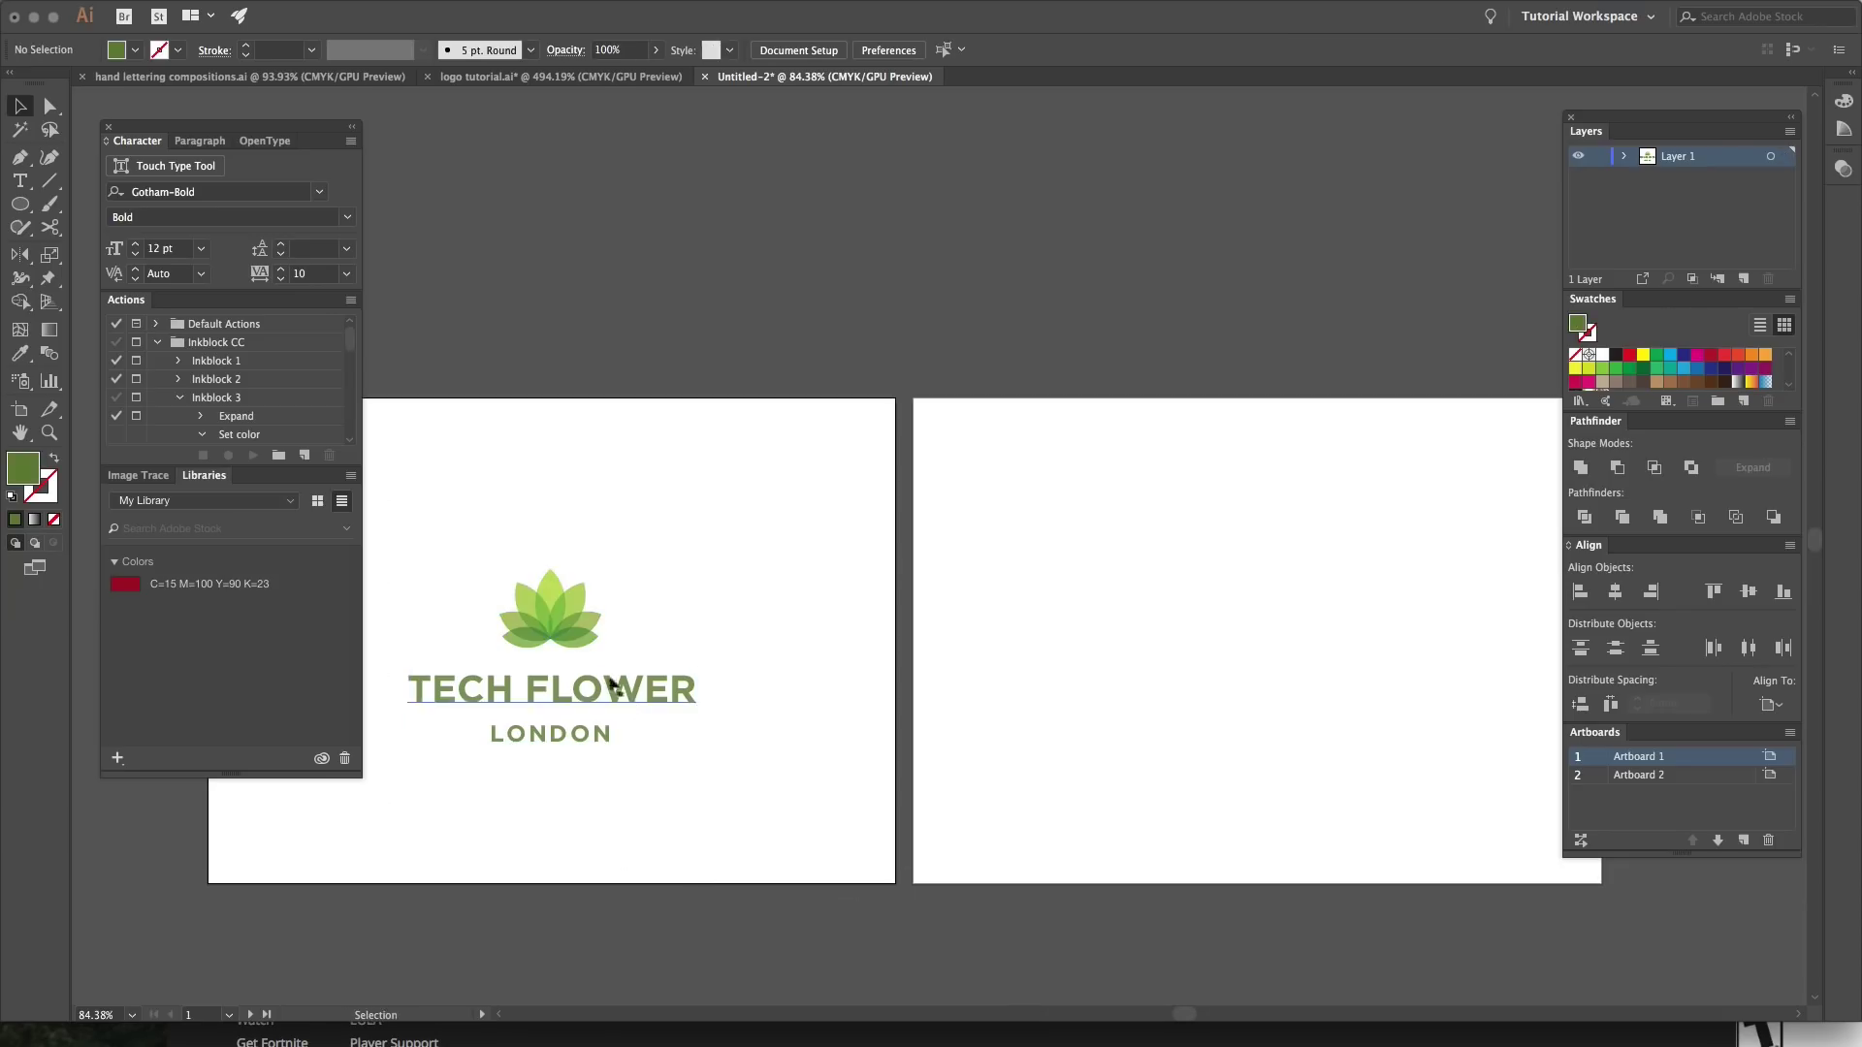
pyautogui.moveTo(551, 615); pyautogui.dragTo(1296, 654)
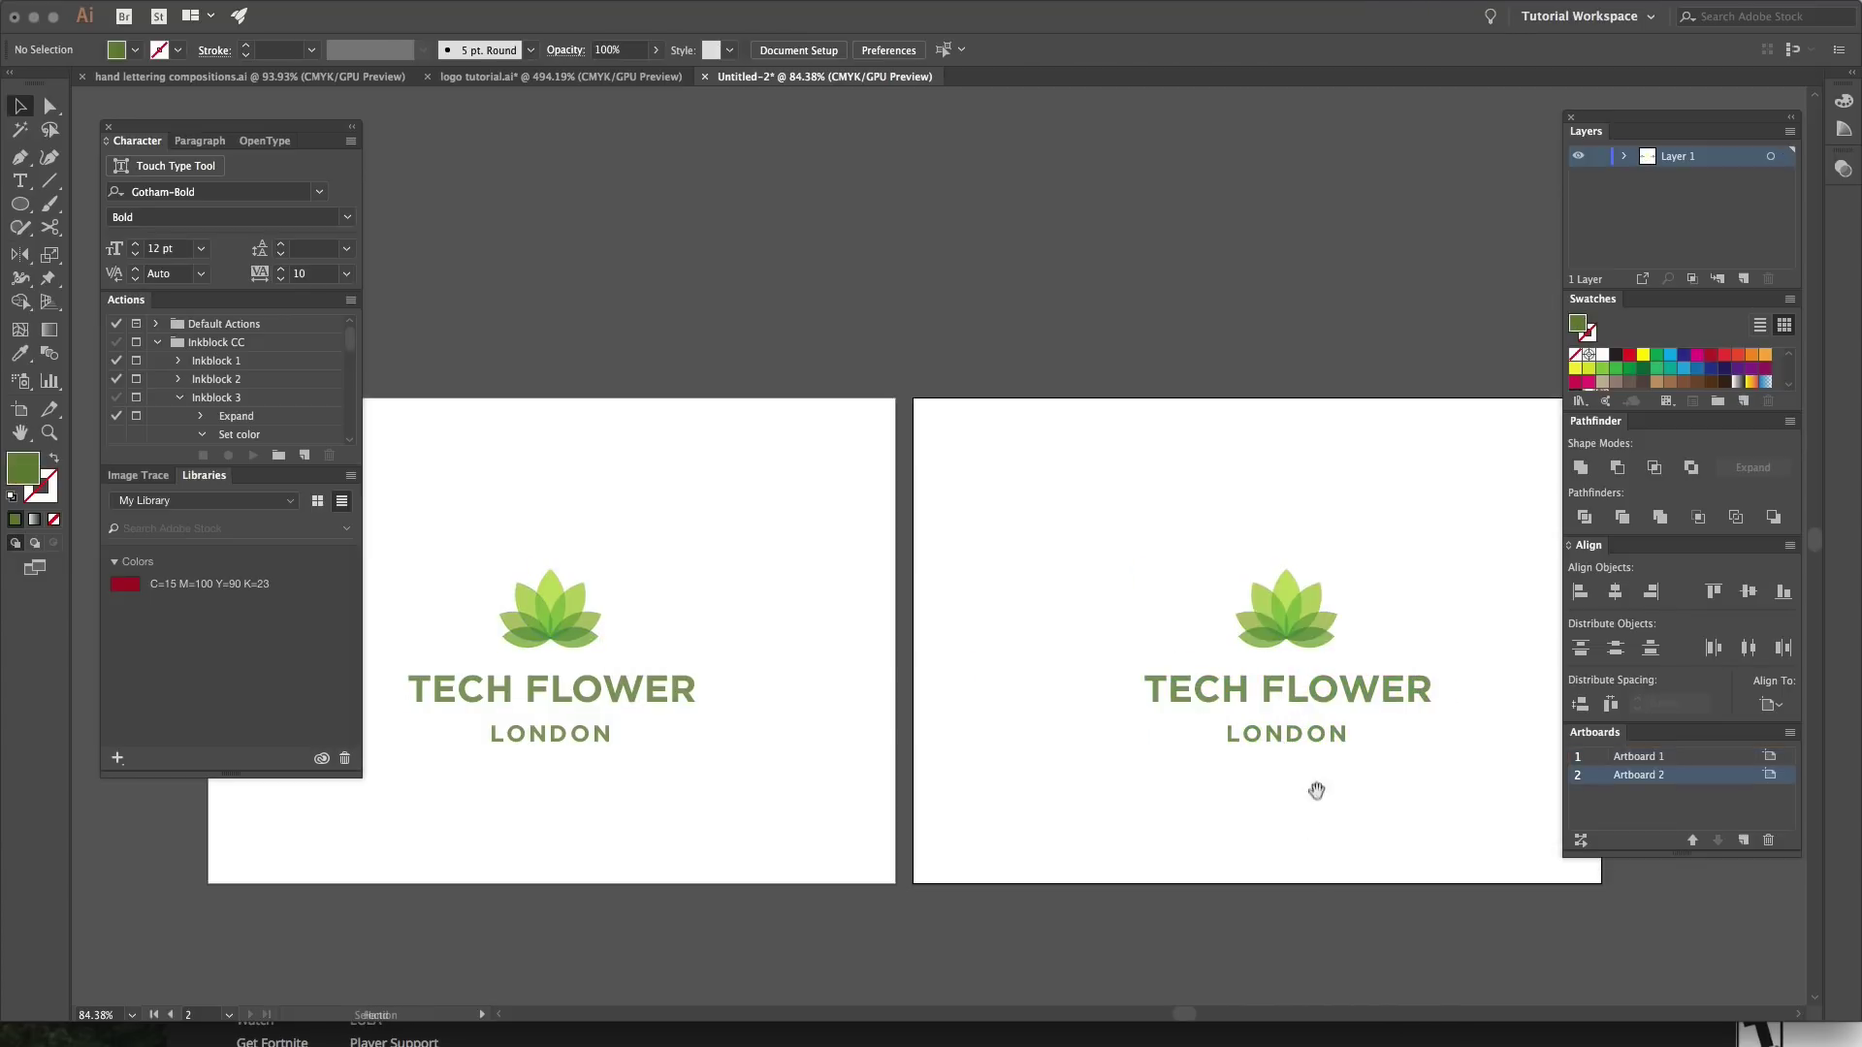
pyautogui.hscroll(3, 1304, 824)
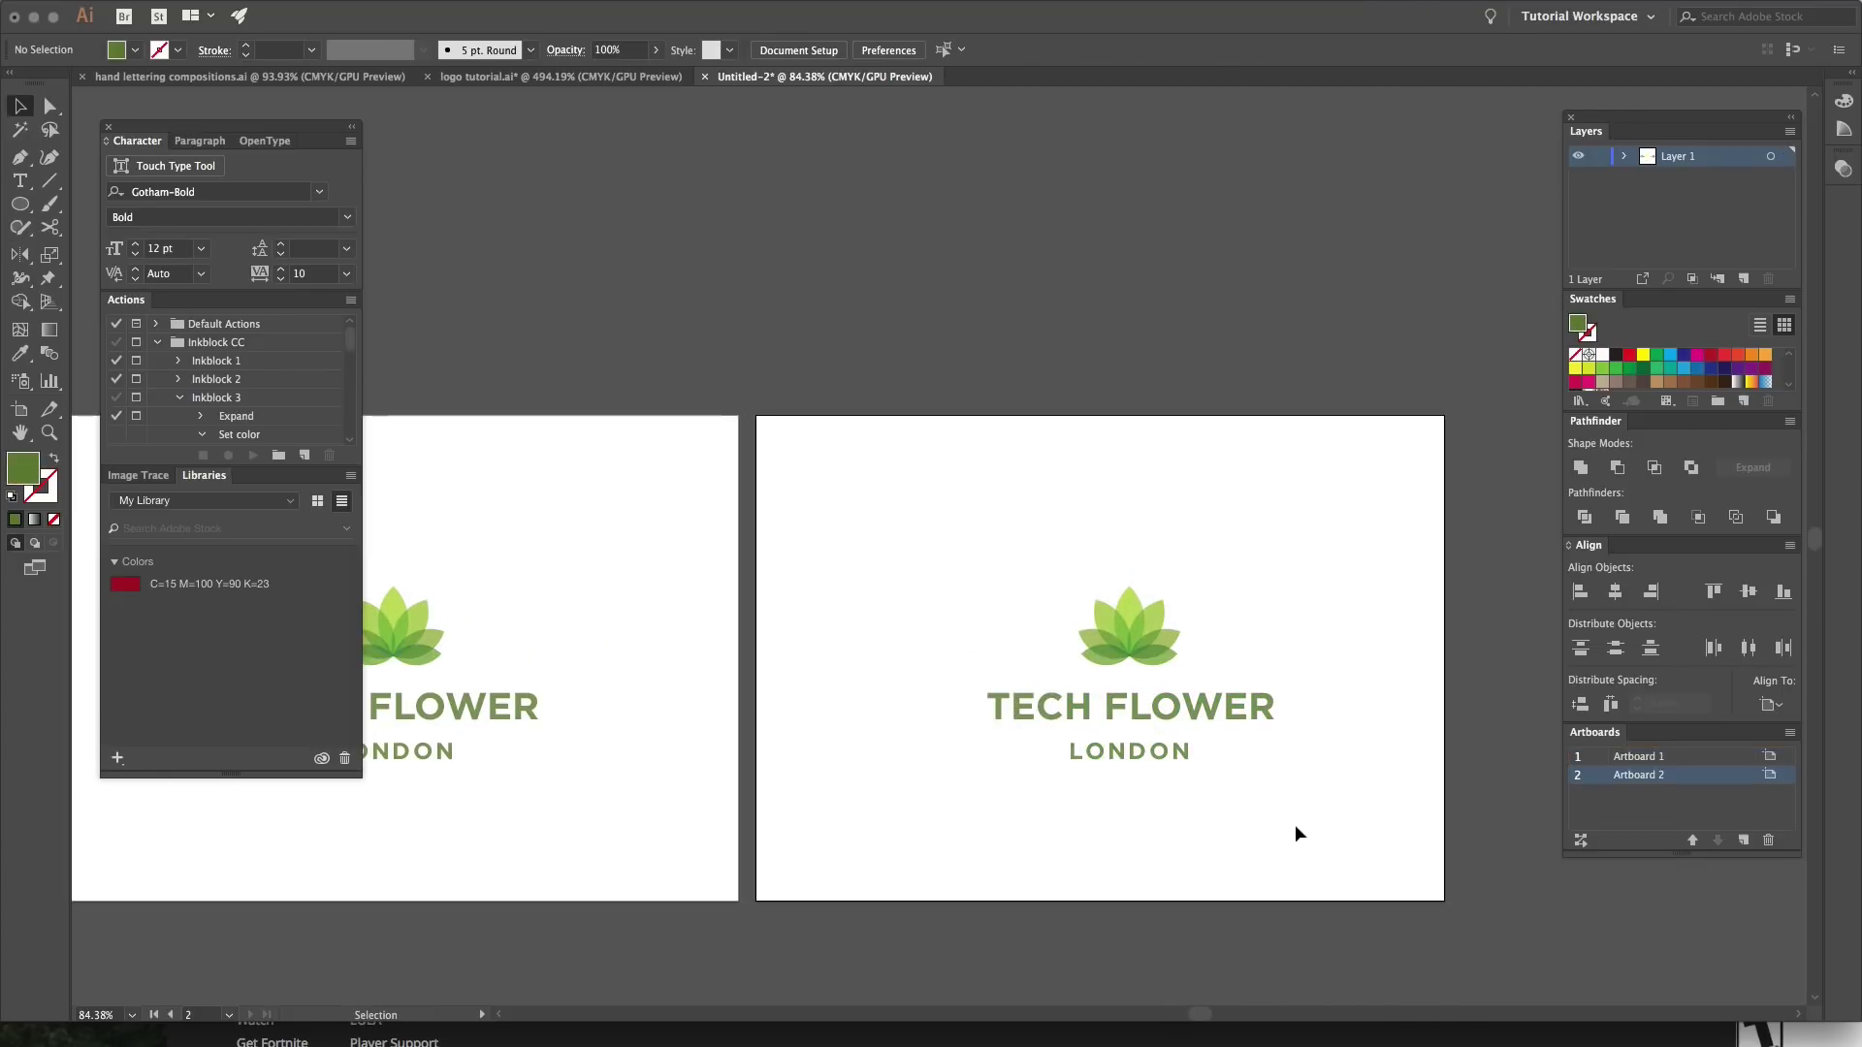
# Step: Centre the copied logo horizontally and vertically on the second artboard
pyautogui.click(1613, 592)
pyautogui.click(1749, 591)
pyautogui.click(1393, 661)
# Step: Recolor the second artboard's logo in teal by linking its harmony colours and setting the hue to 175° in Recolor Artwork
pyautogui.moveTo(1304, 480); pyautogui.dragTo(887, 910)
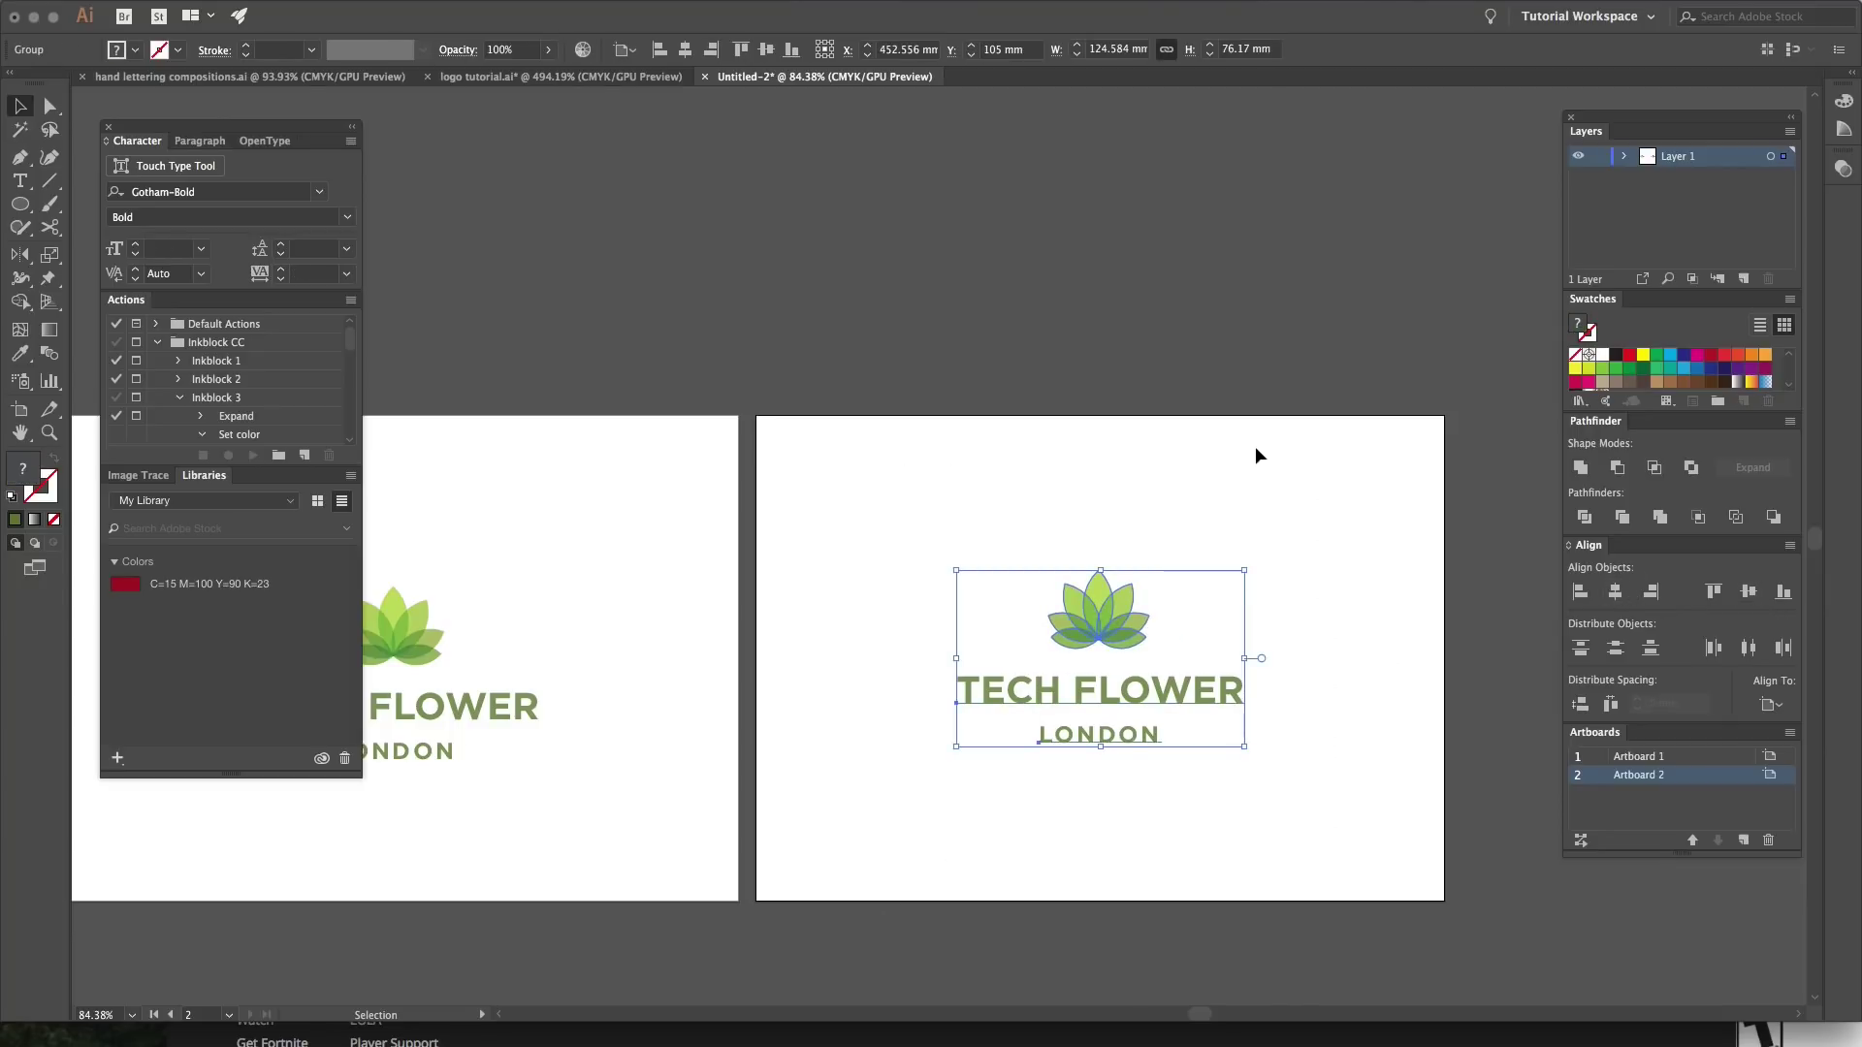
pyautogui.click(583, 50)
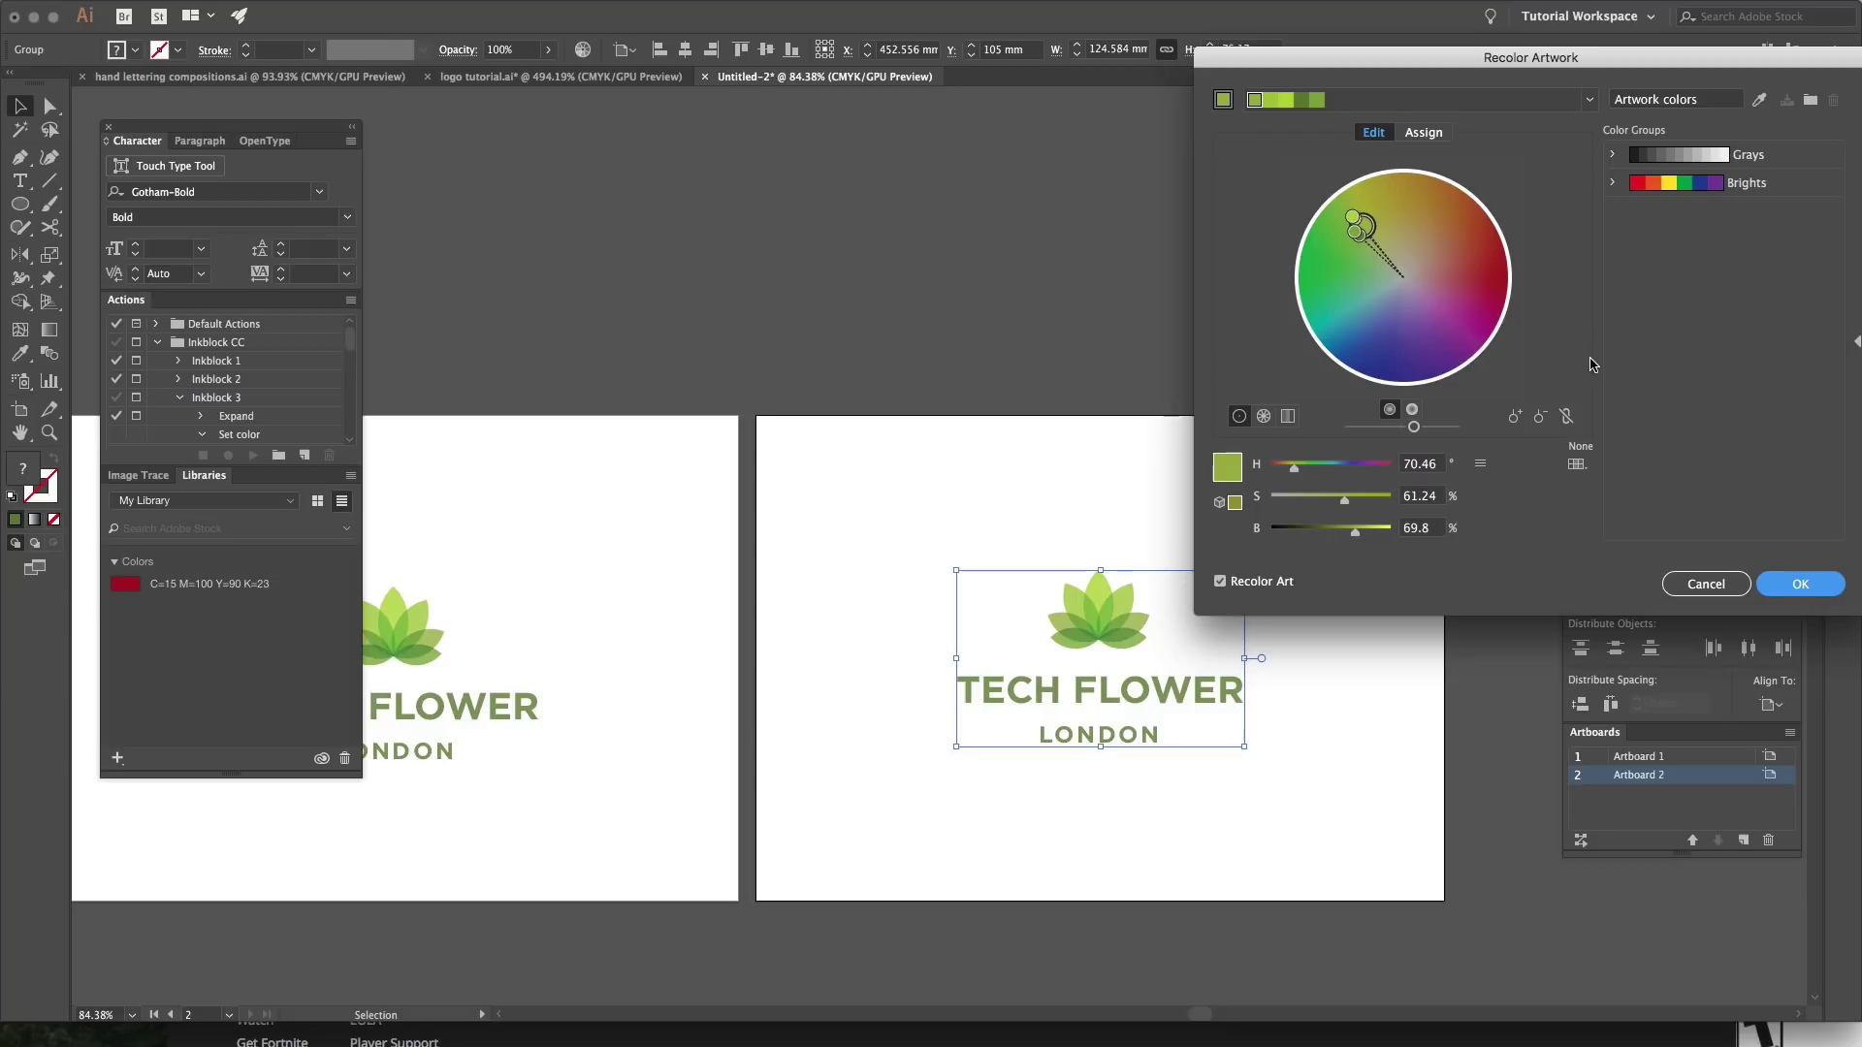
pyautogui.click(1567, 417)
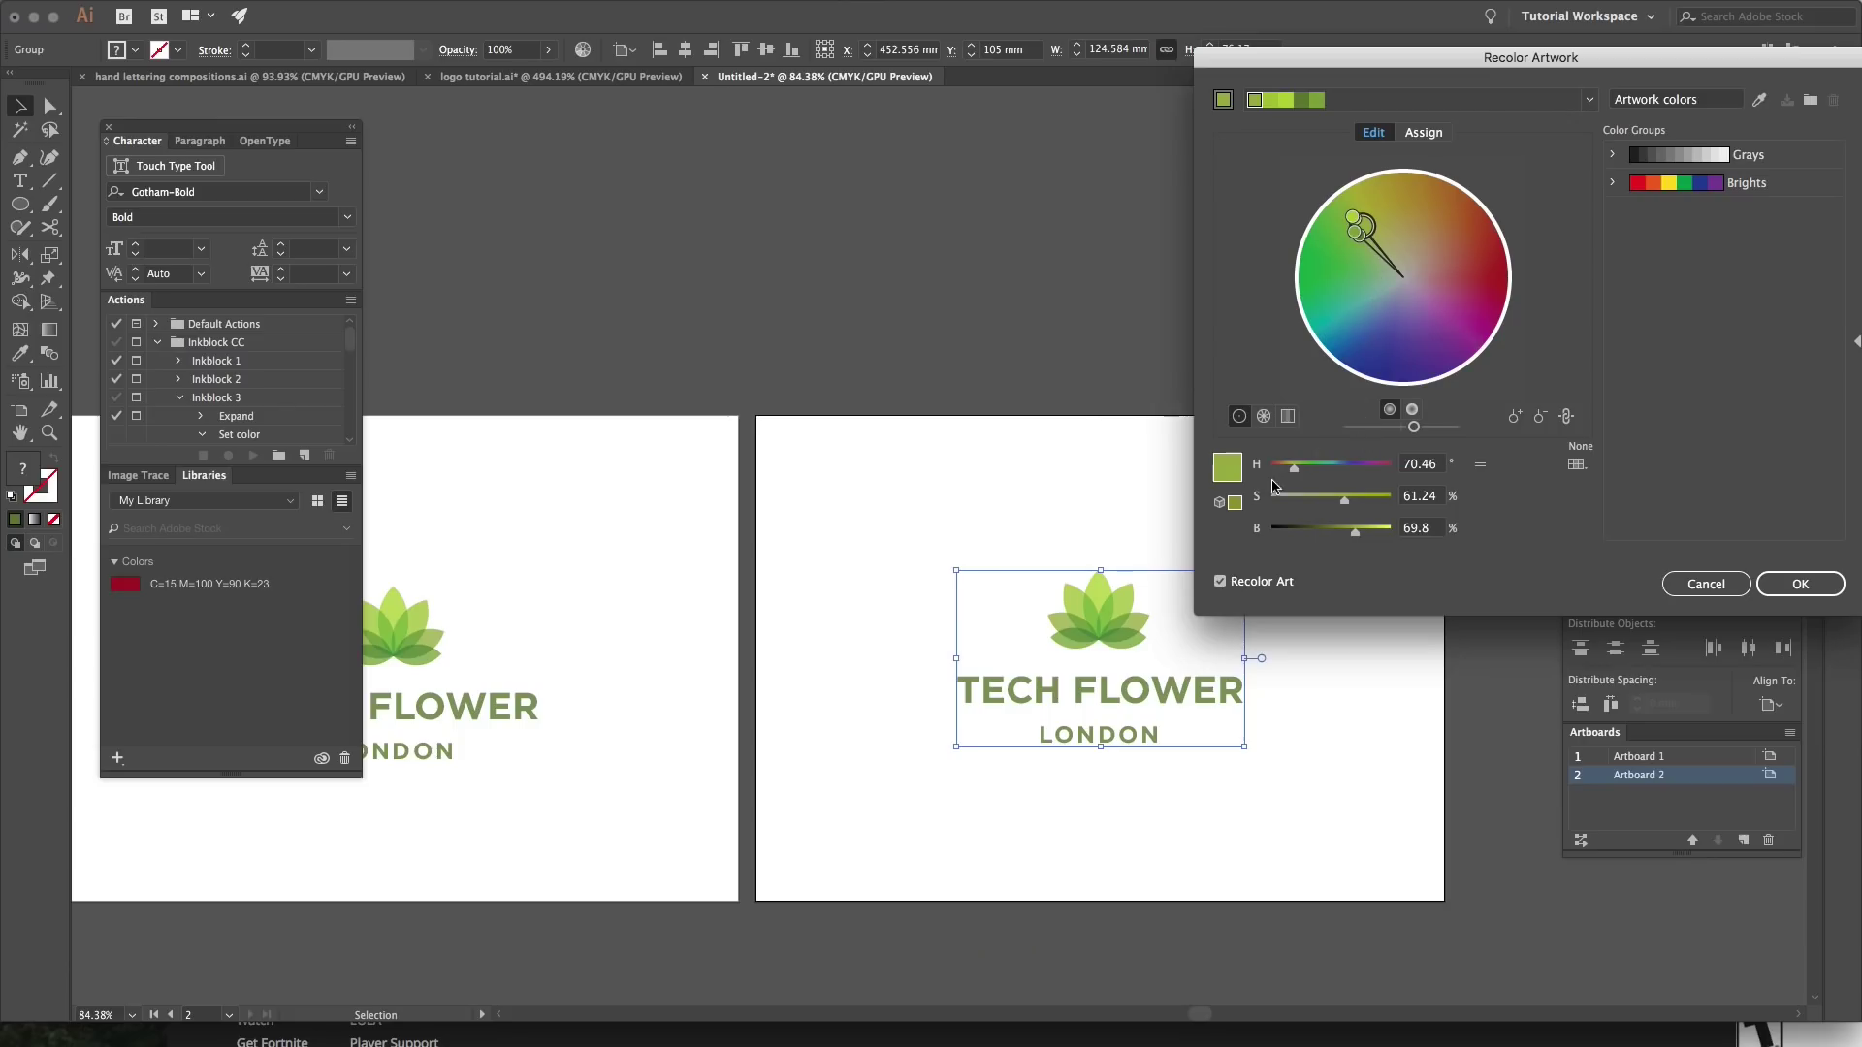
pyautogui.moveTo(1292, 470); pyautogui.dragTo(1330, 475)
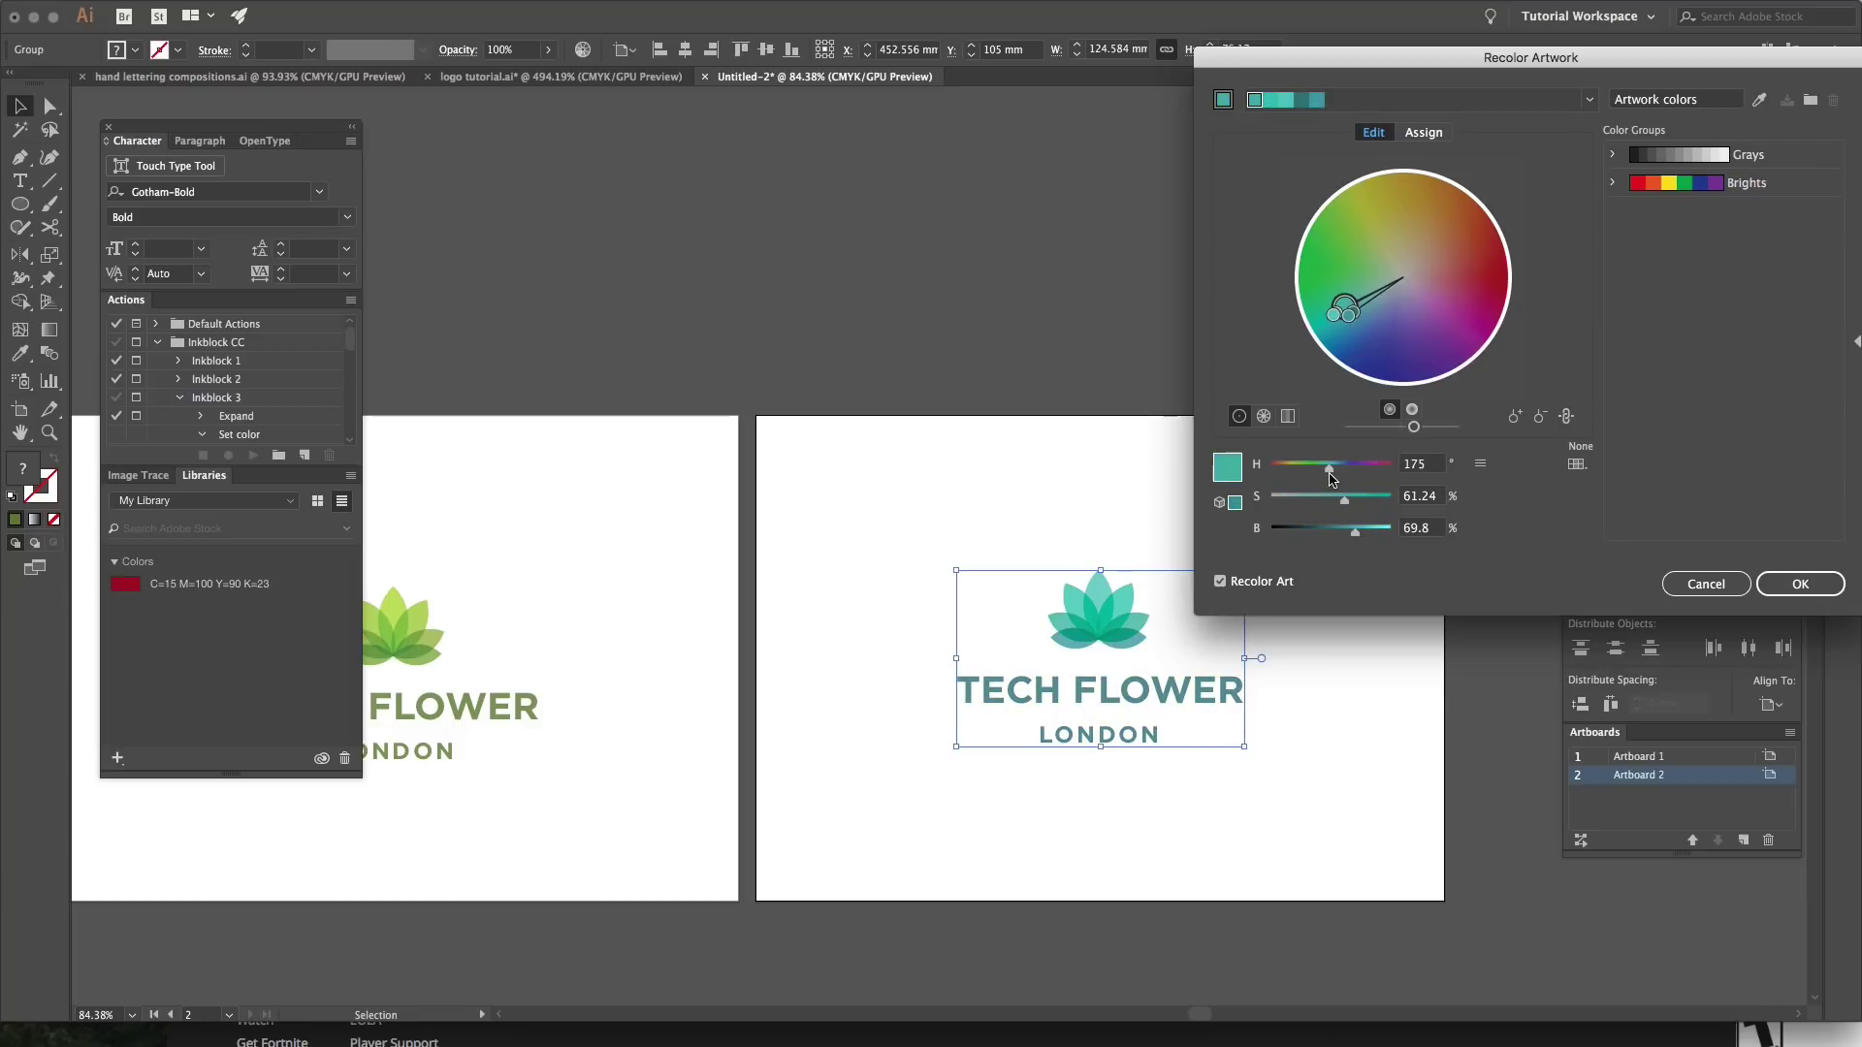
pyautogui.click(1800, 584)
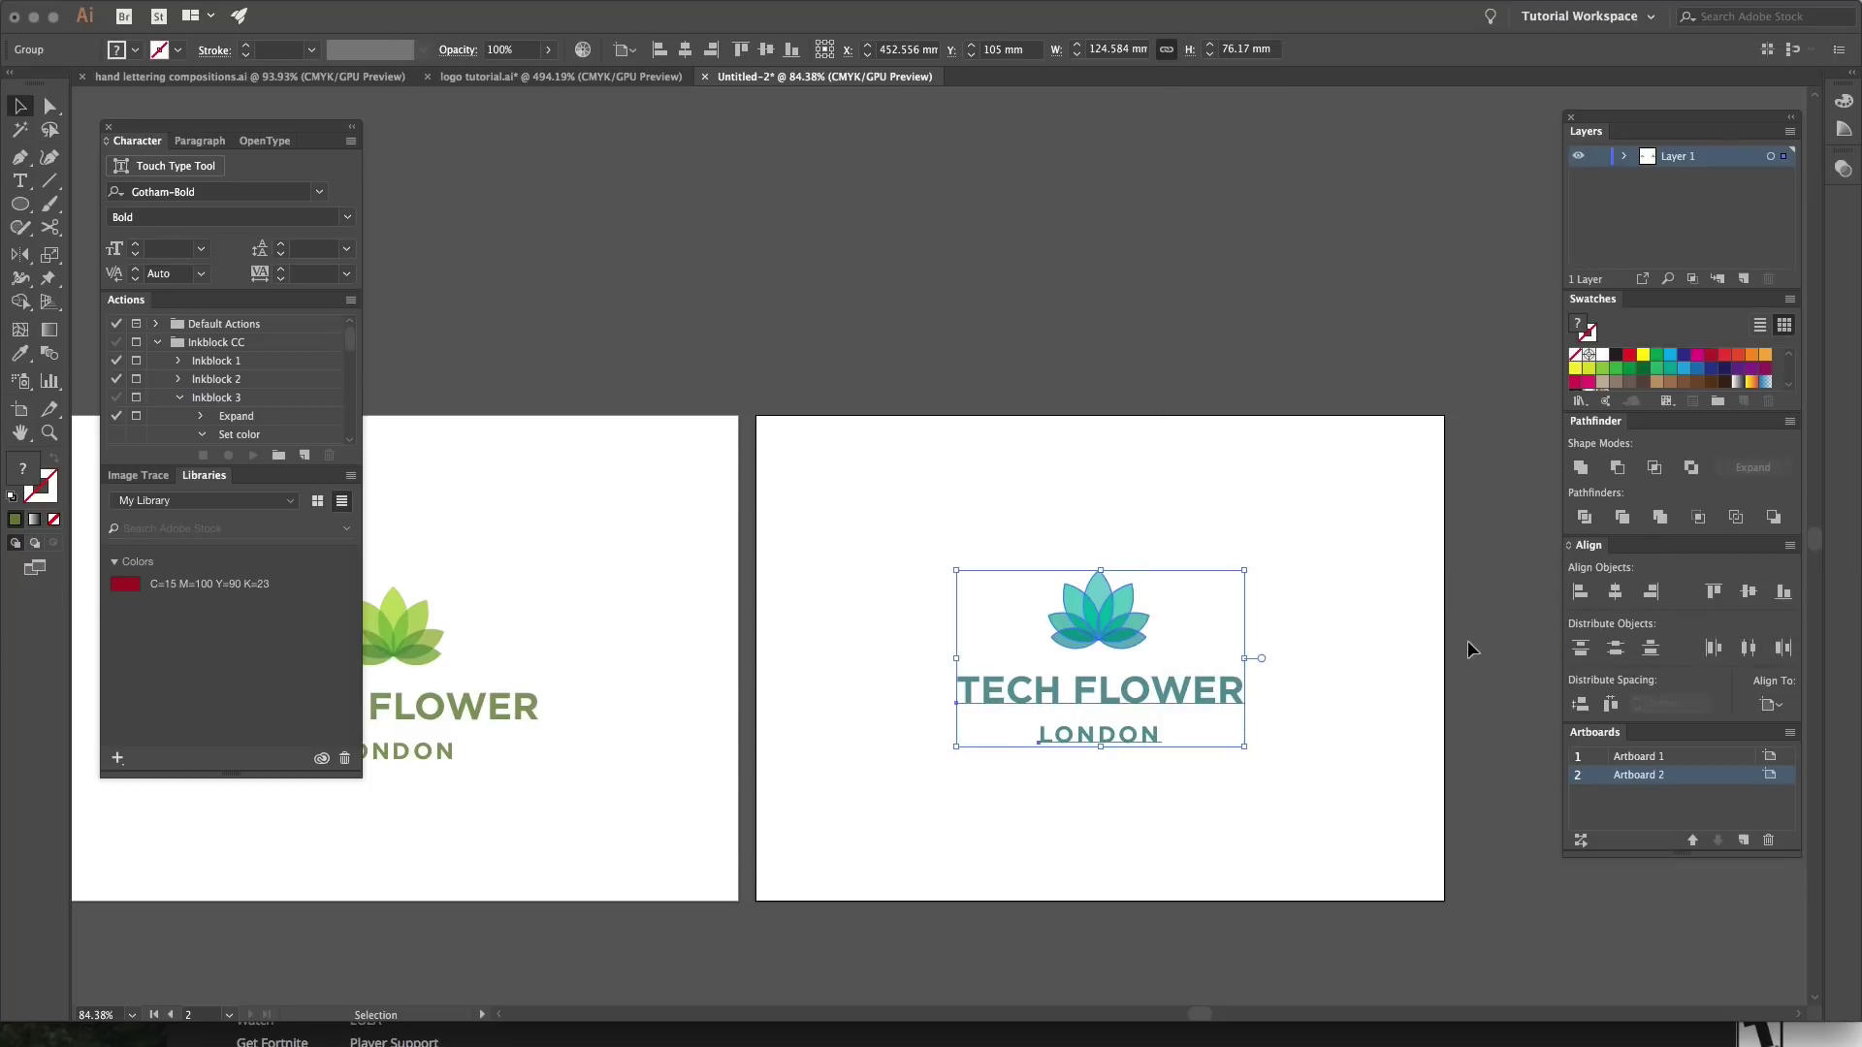
pyautogui.click(1464, 642)
# Step: Duplicate the second artboard together with its teal logo to the right as a third artboard
pyautogui.moveTo(1198, 665); pyautogui.dragTo(1164, 618)
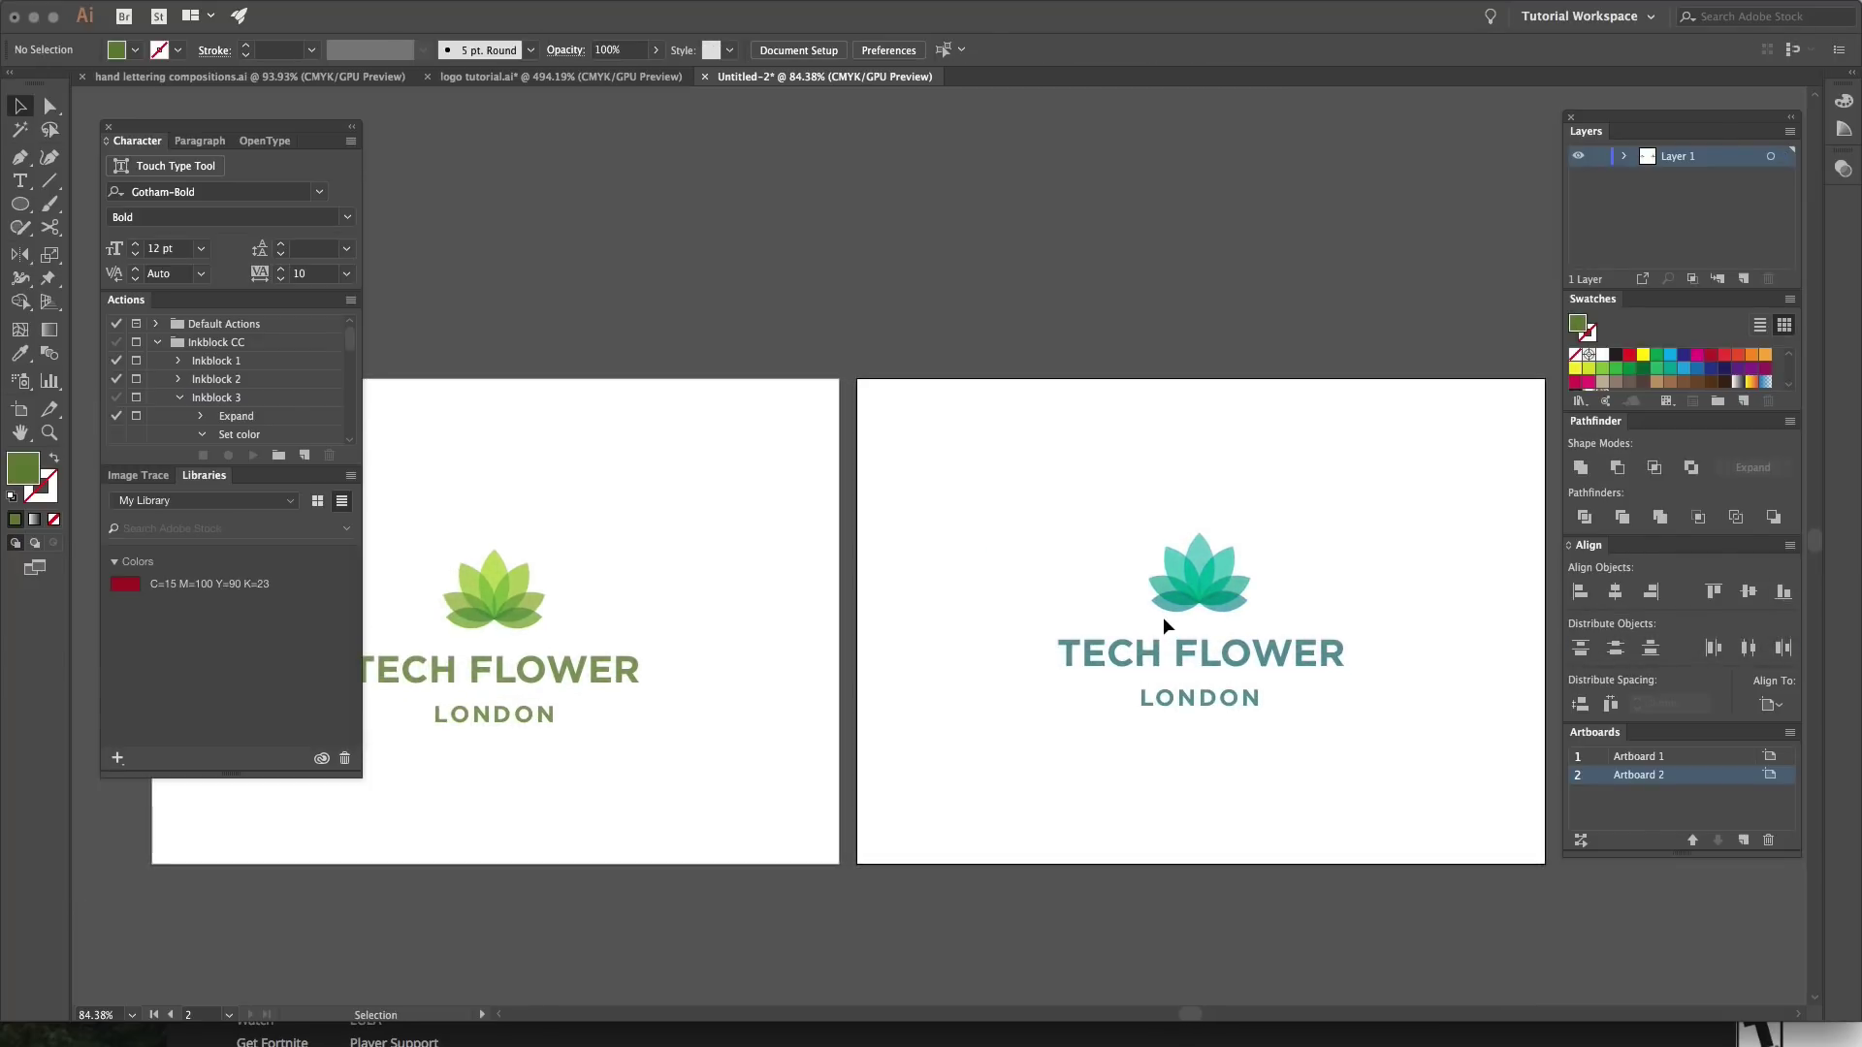
pyautogui.moveTo(1162, 616); pyautogui.dragTo(1465, 723)
pyautogui.hotkey('ctrl', '-')
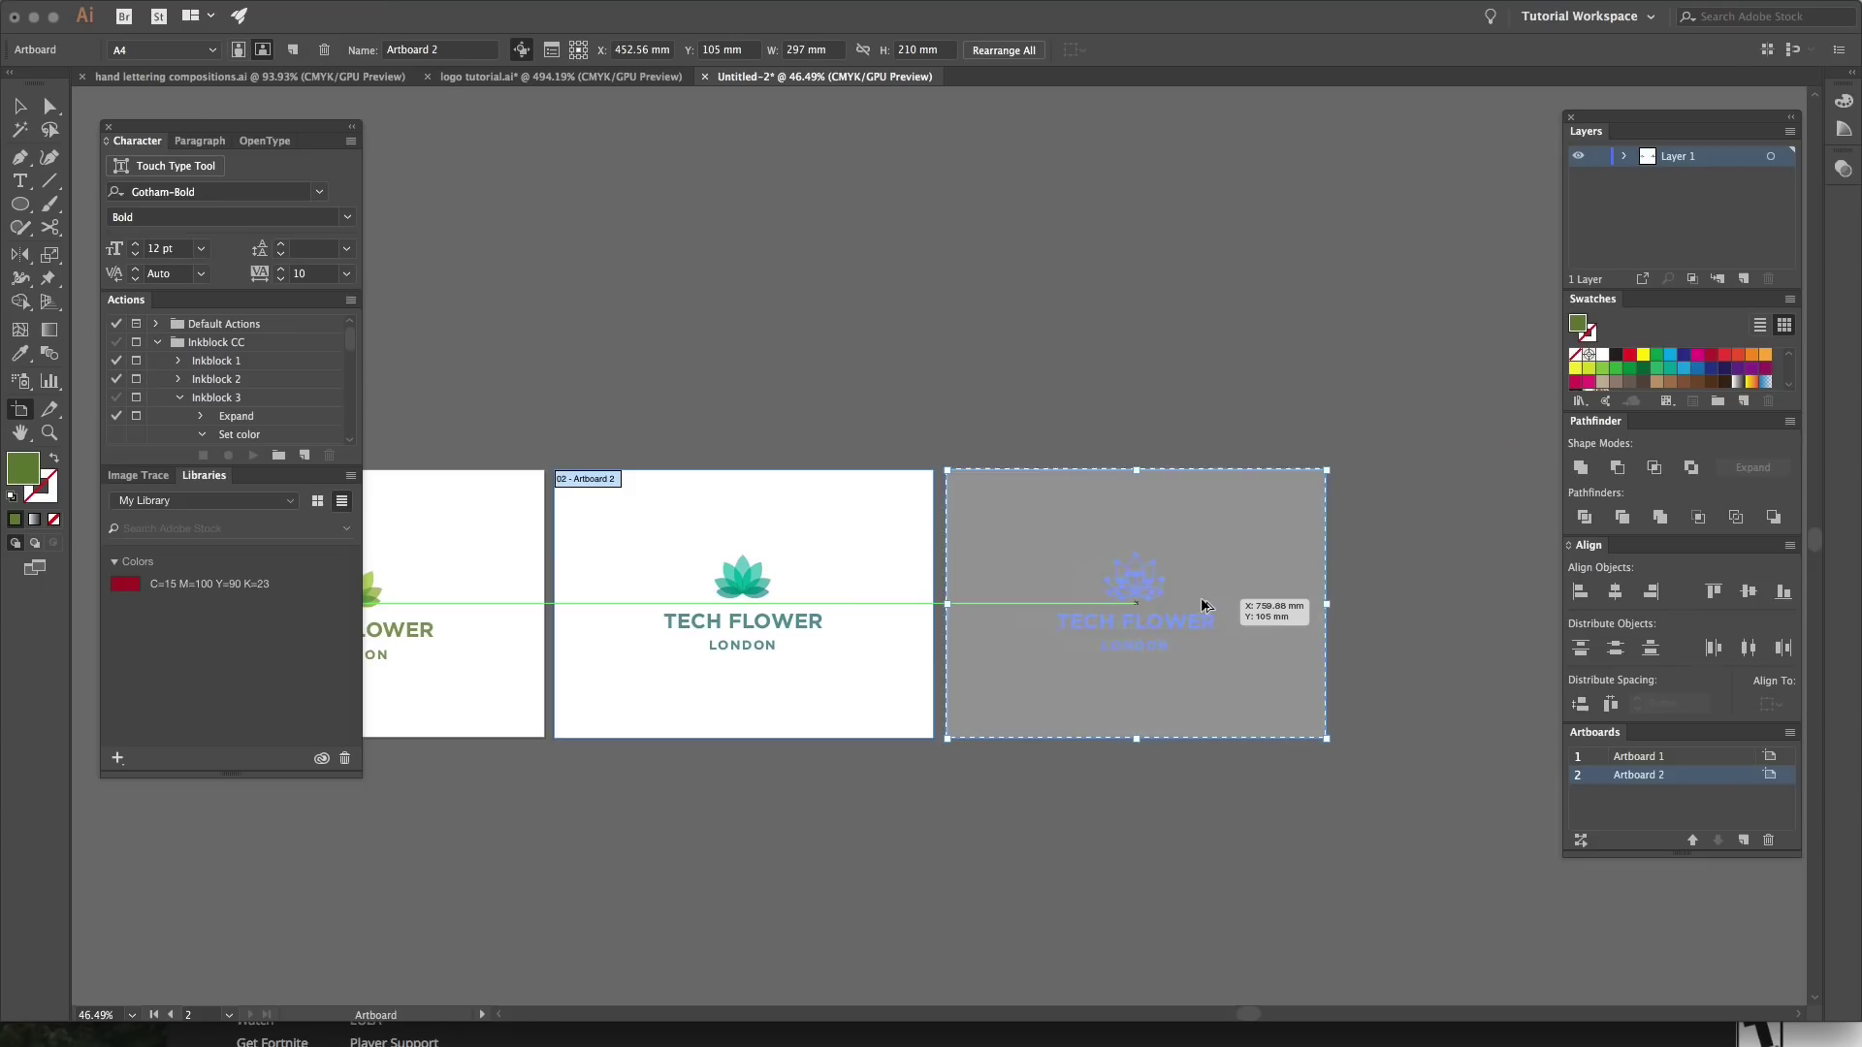
pyautogui.click(1239, 568)
# Step: Recolor the third artboard's logo in a cooler green by linking its harmony colours and shifting their hue together
pyautogui.moveTo(1239, 563); pyautogui.dragTo(1051, 683)
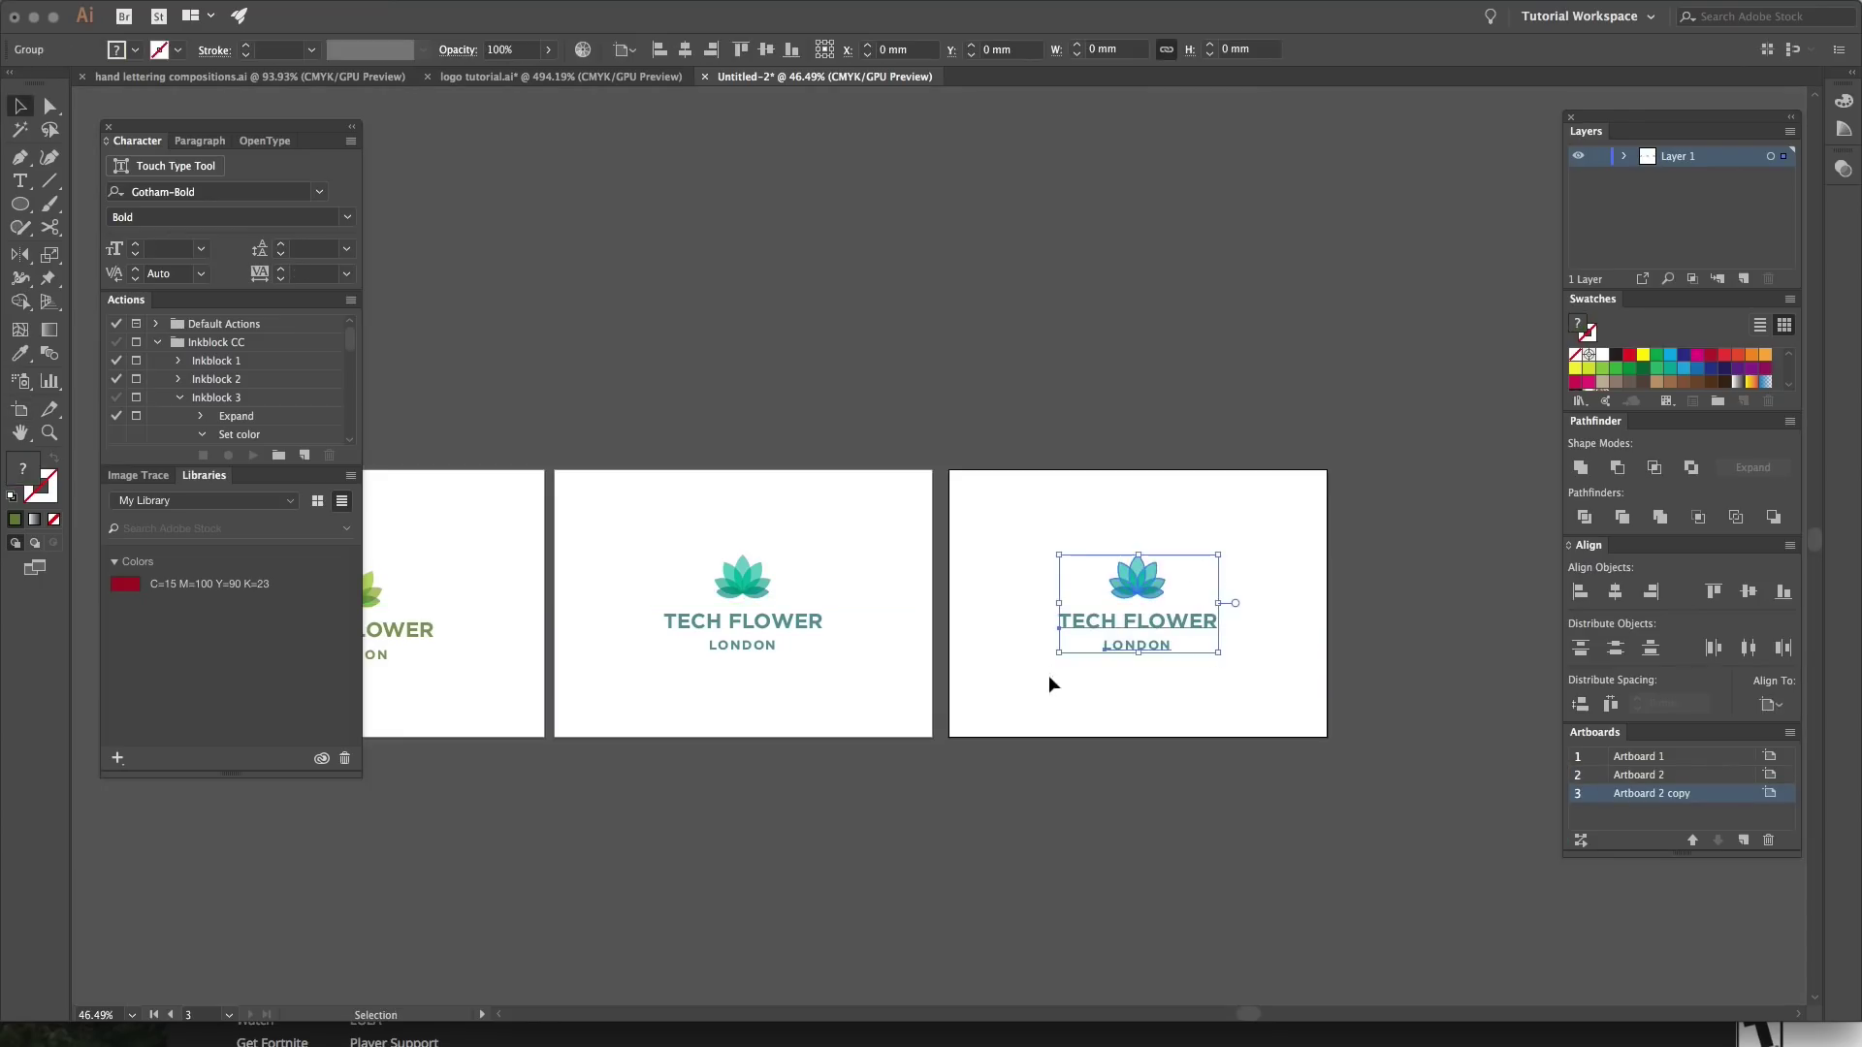
pyautogui.click(582, 51)
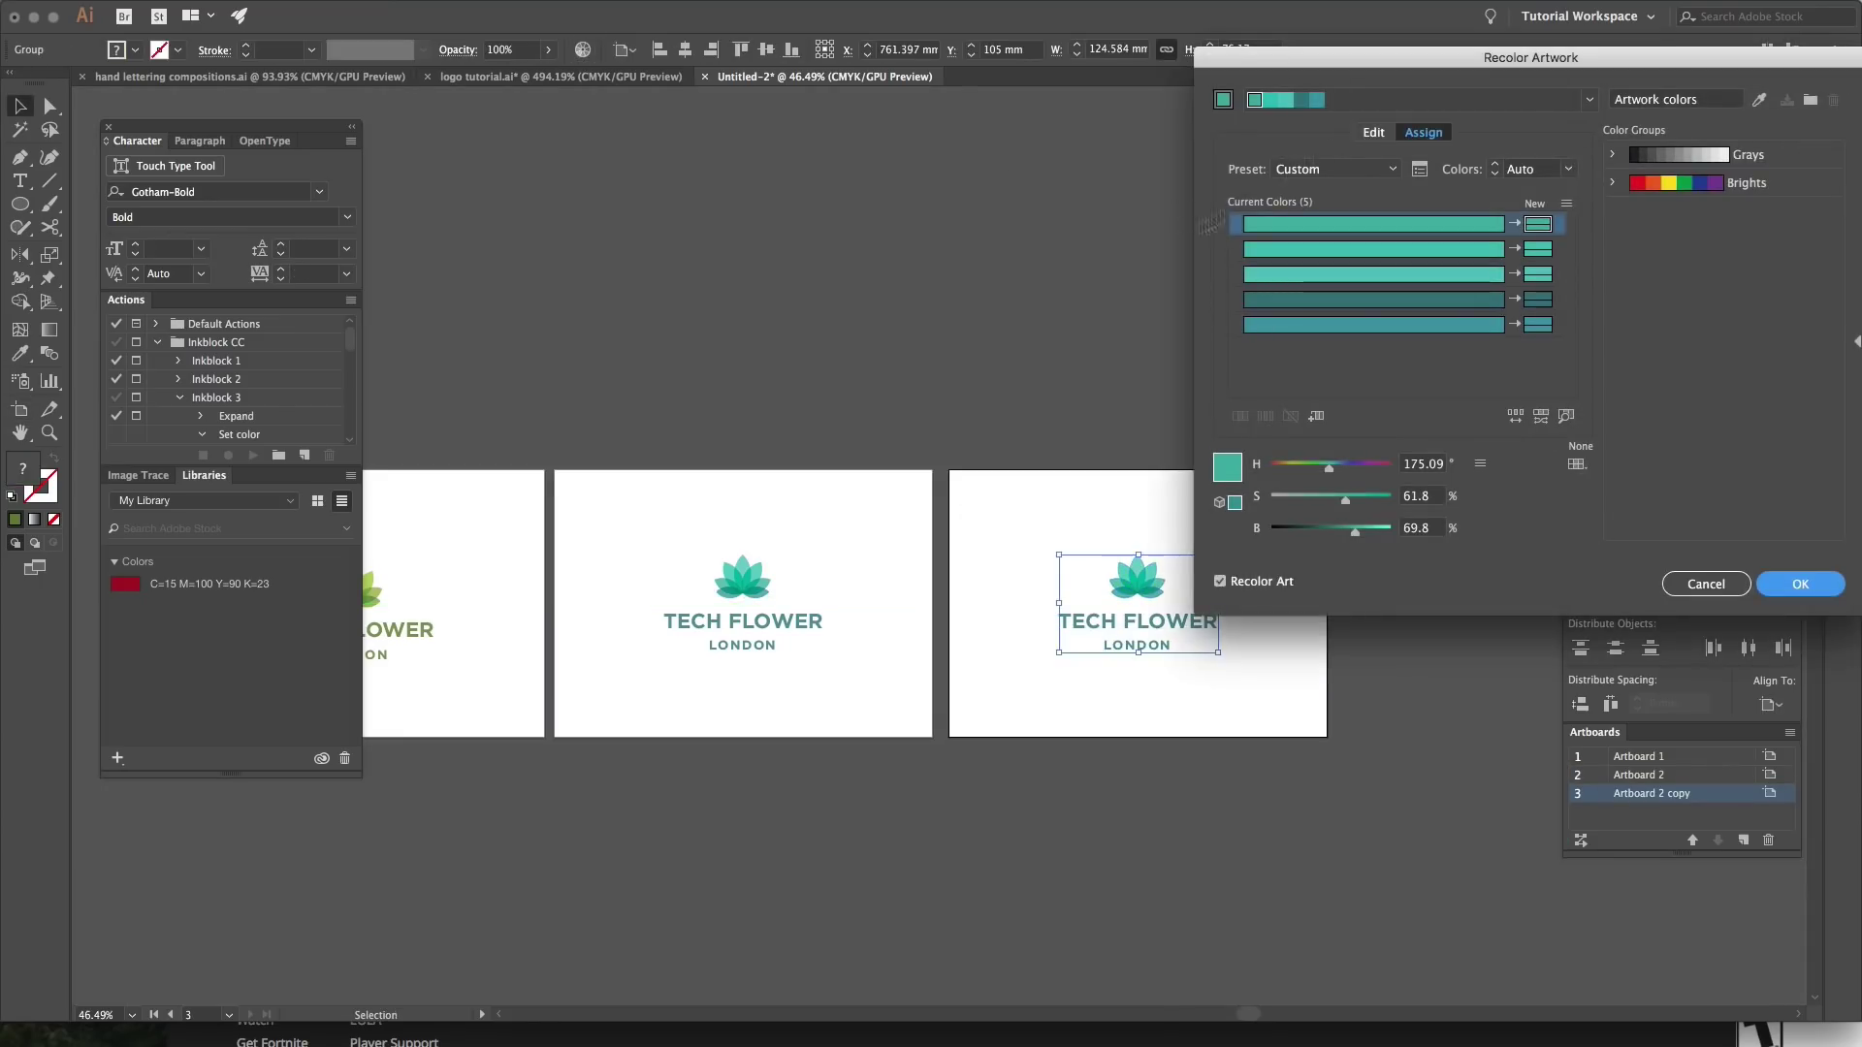
pyautogui.click(1374, 133)
pyautogui.click(1567, 417)
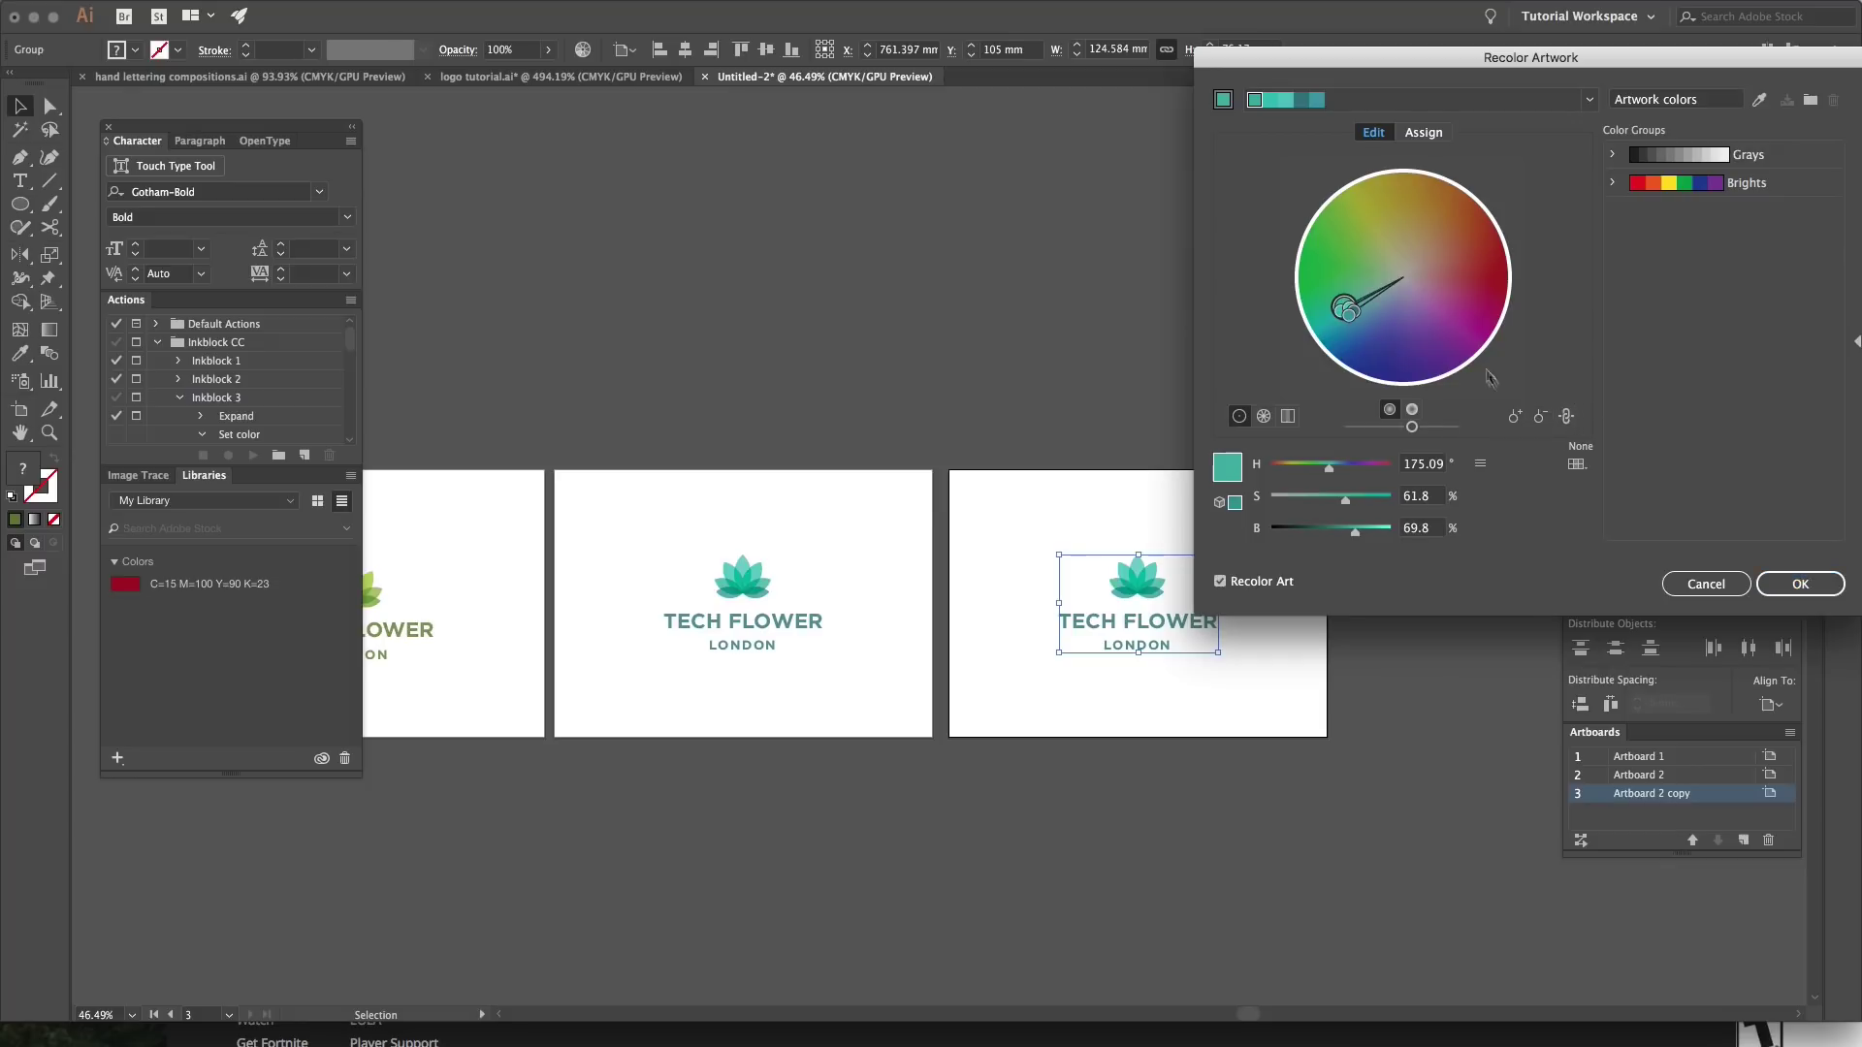
pyautogui.moveTo(1333, 471); pyautogui.dragTo(1274, 475)
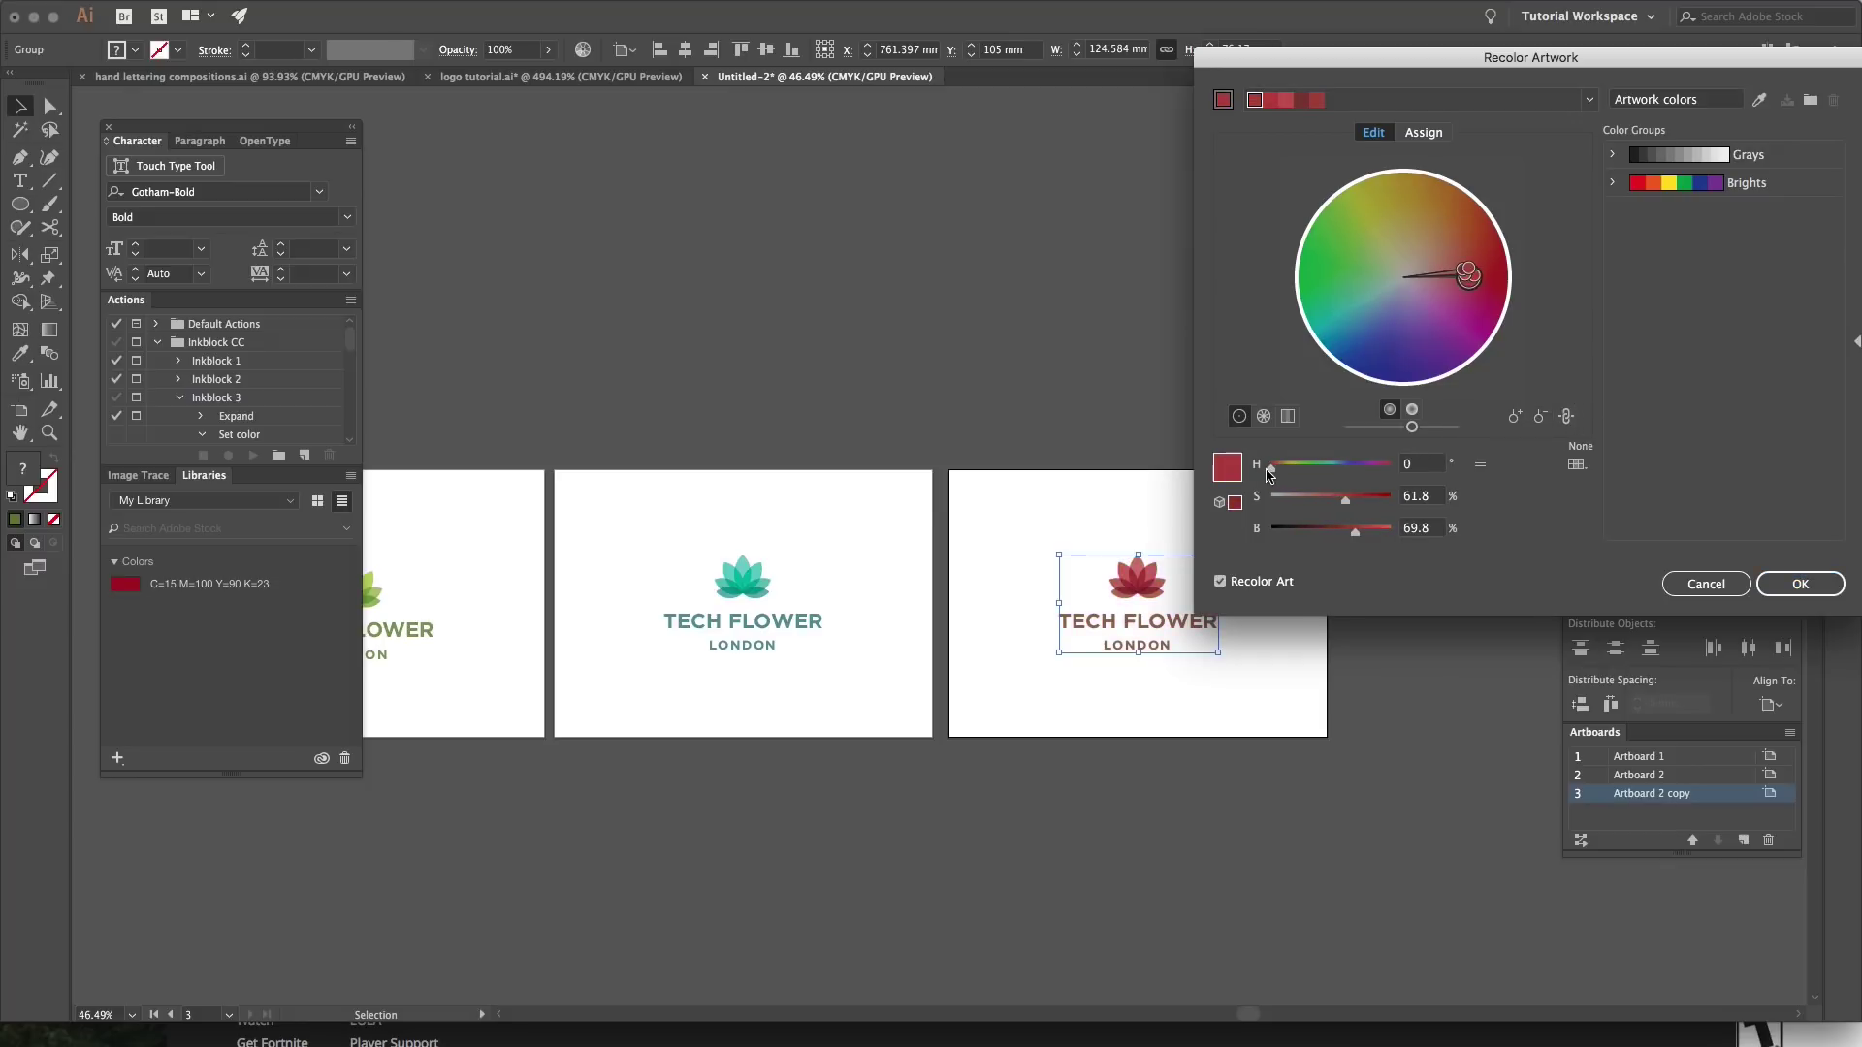
pyautogui.moveTo(1277, 475); pyautogui.dragTo(1332, 474)
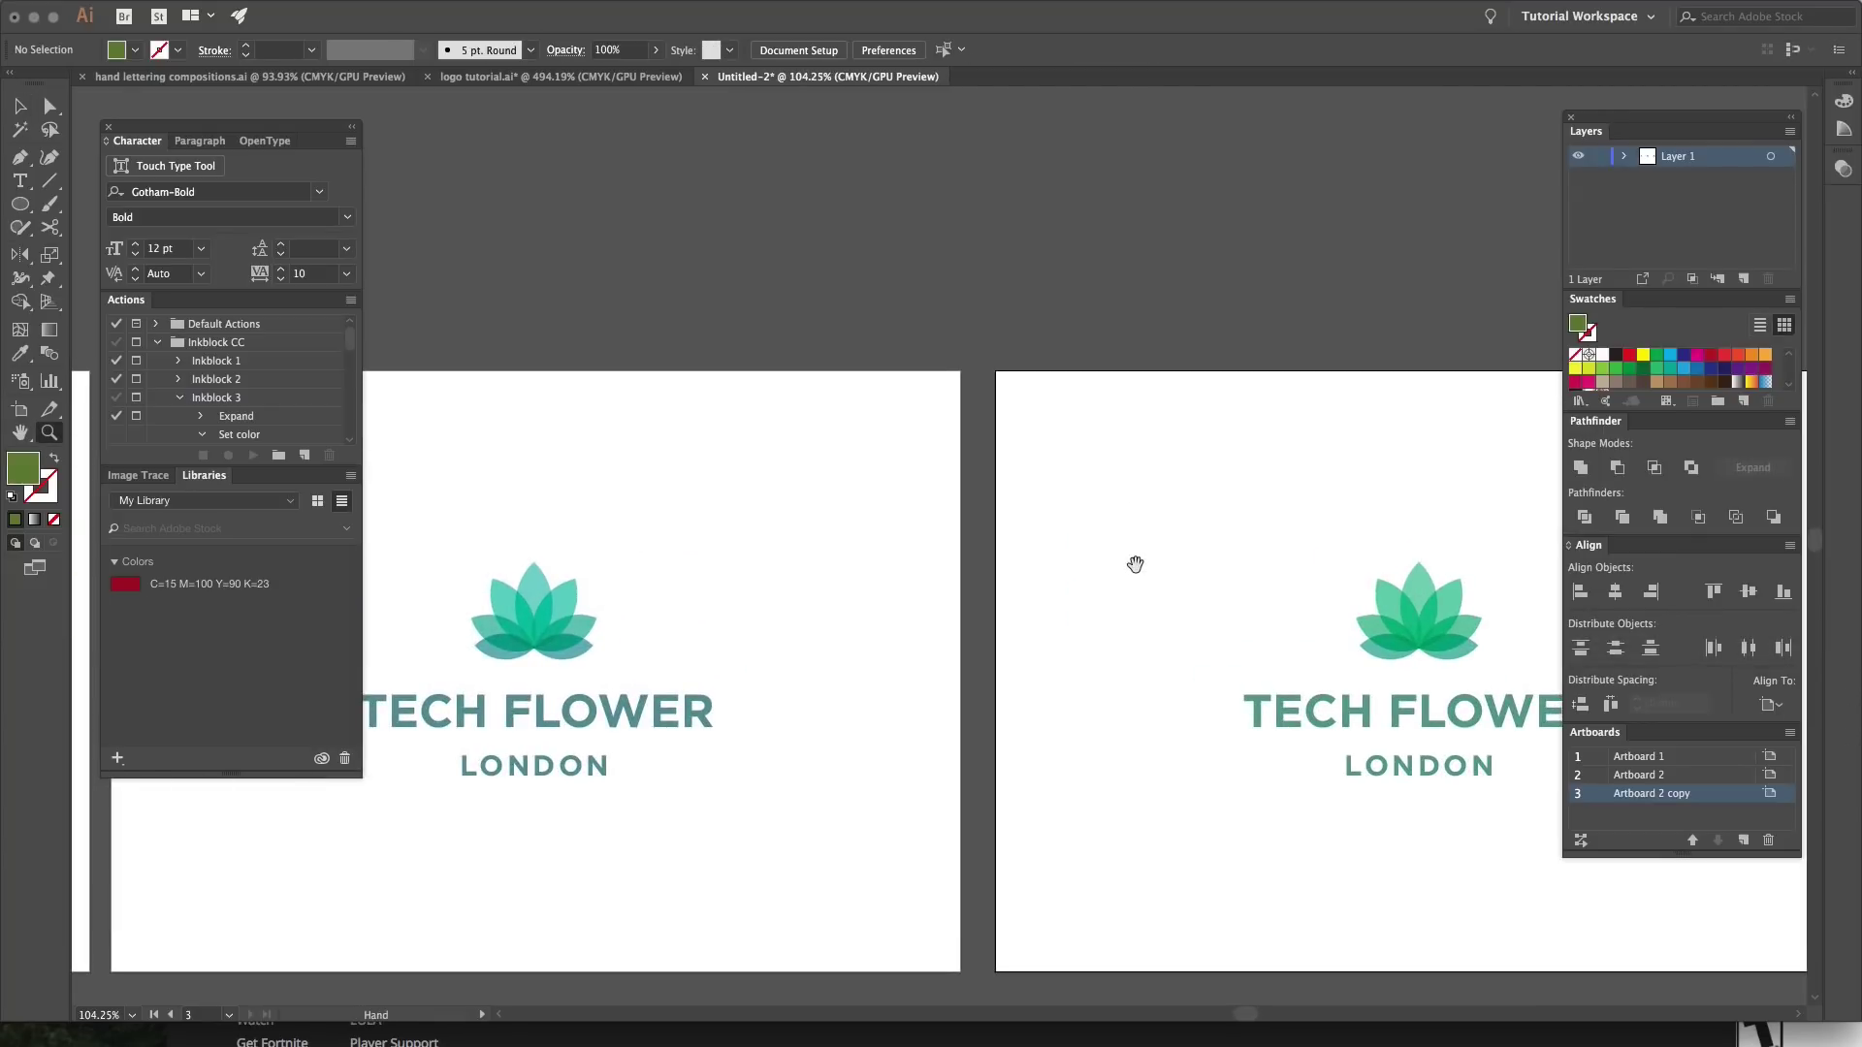
# Step: Ungroup the logo on the second artboard and move its LONDON text up closer to TECH FLOWER
pyautogui.hscroll(-10, 755, 661)
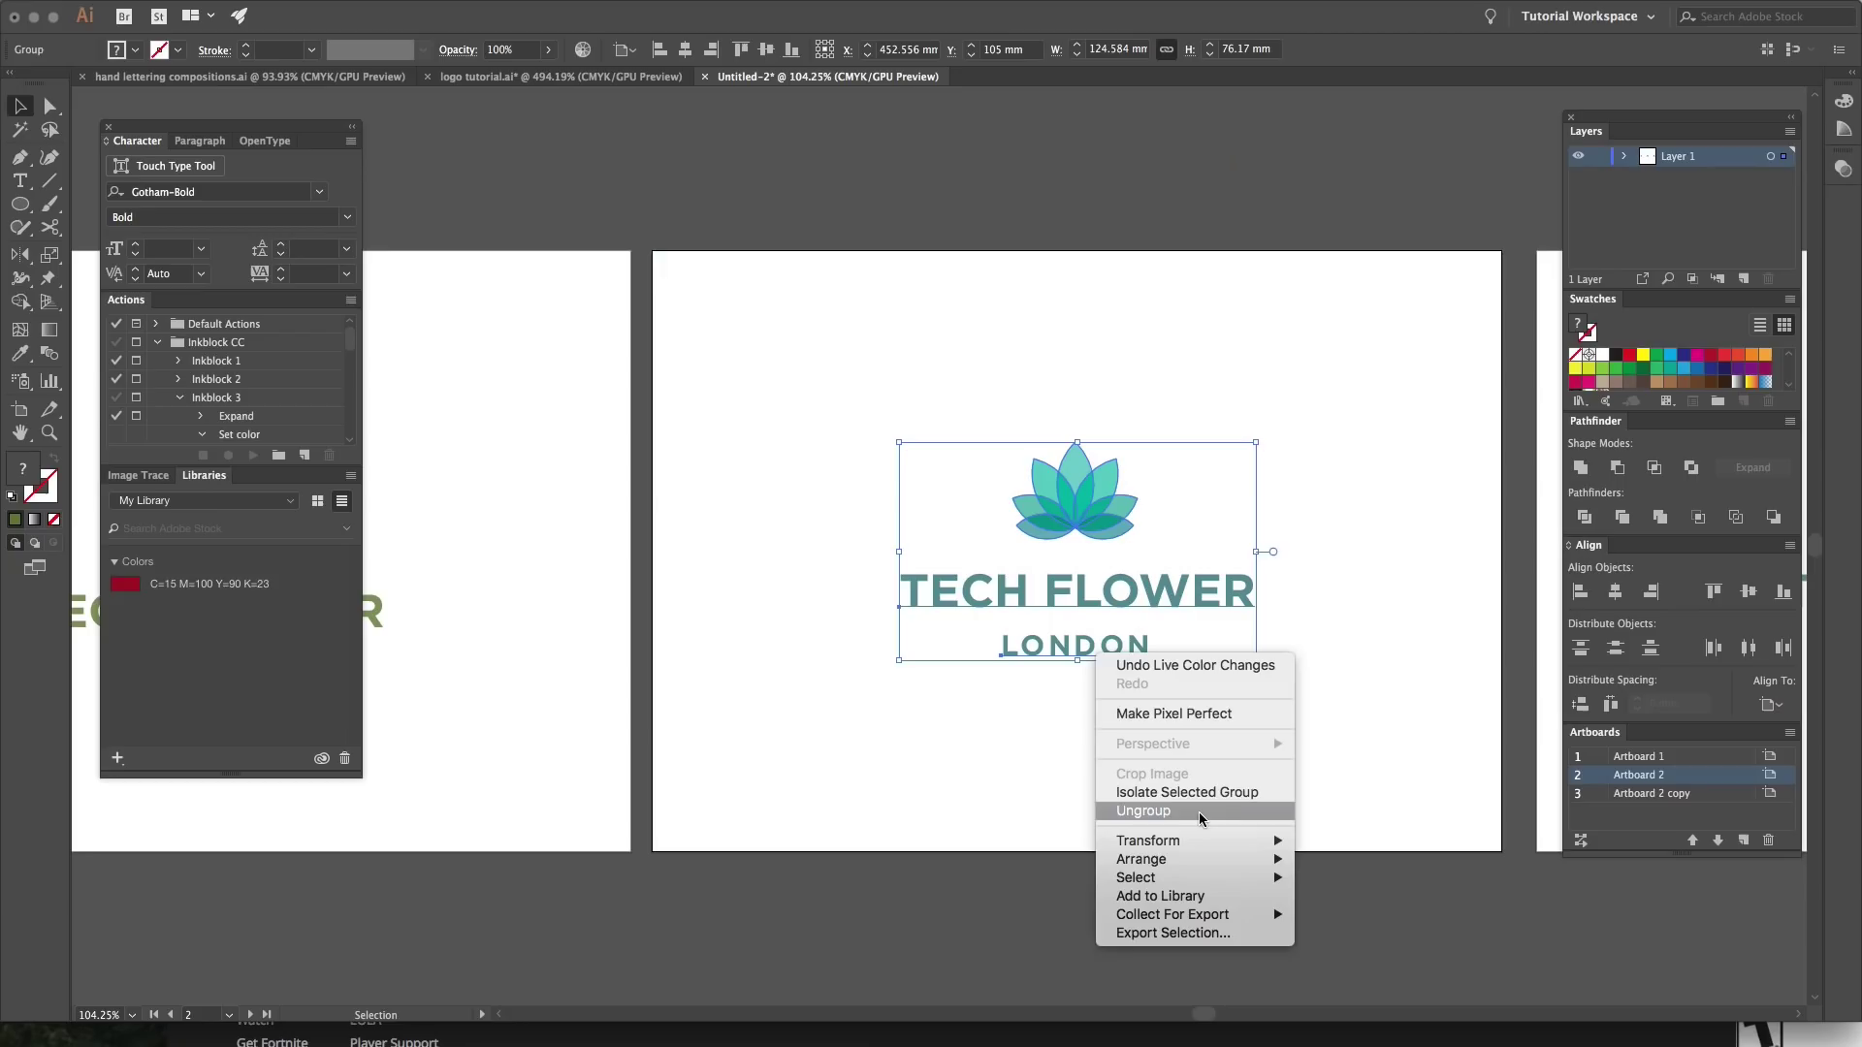
pyautogui.click(1363, 728)
pyautogui.moveTo(1267, 707); pyautogui.dragTo(1008, 648)
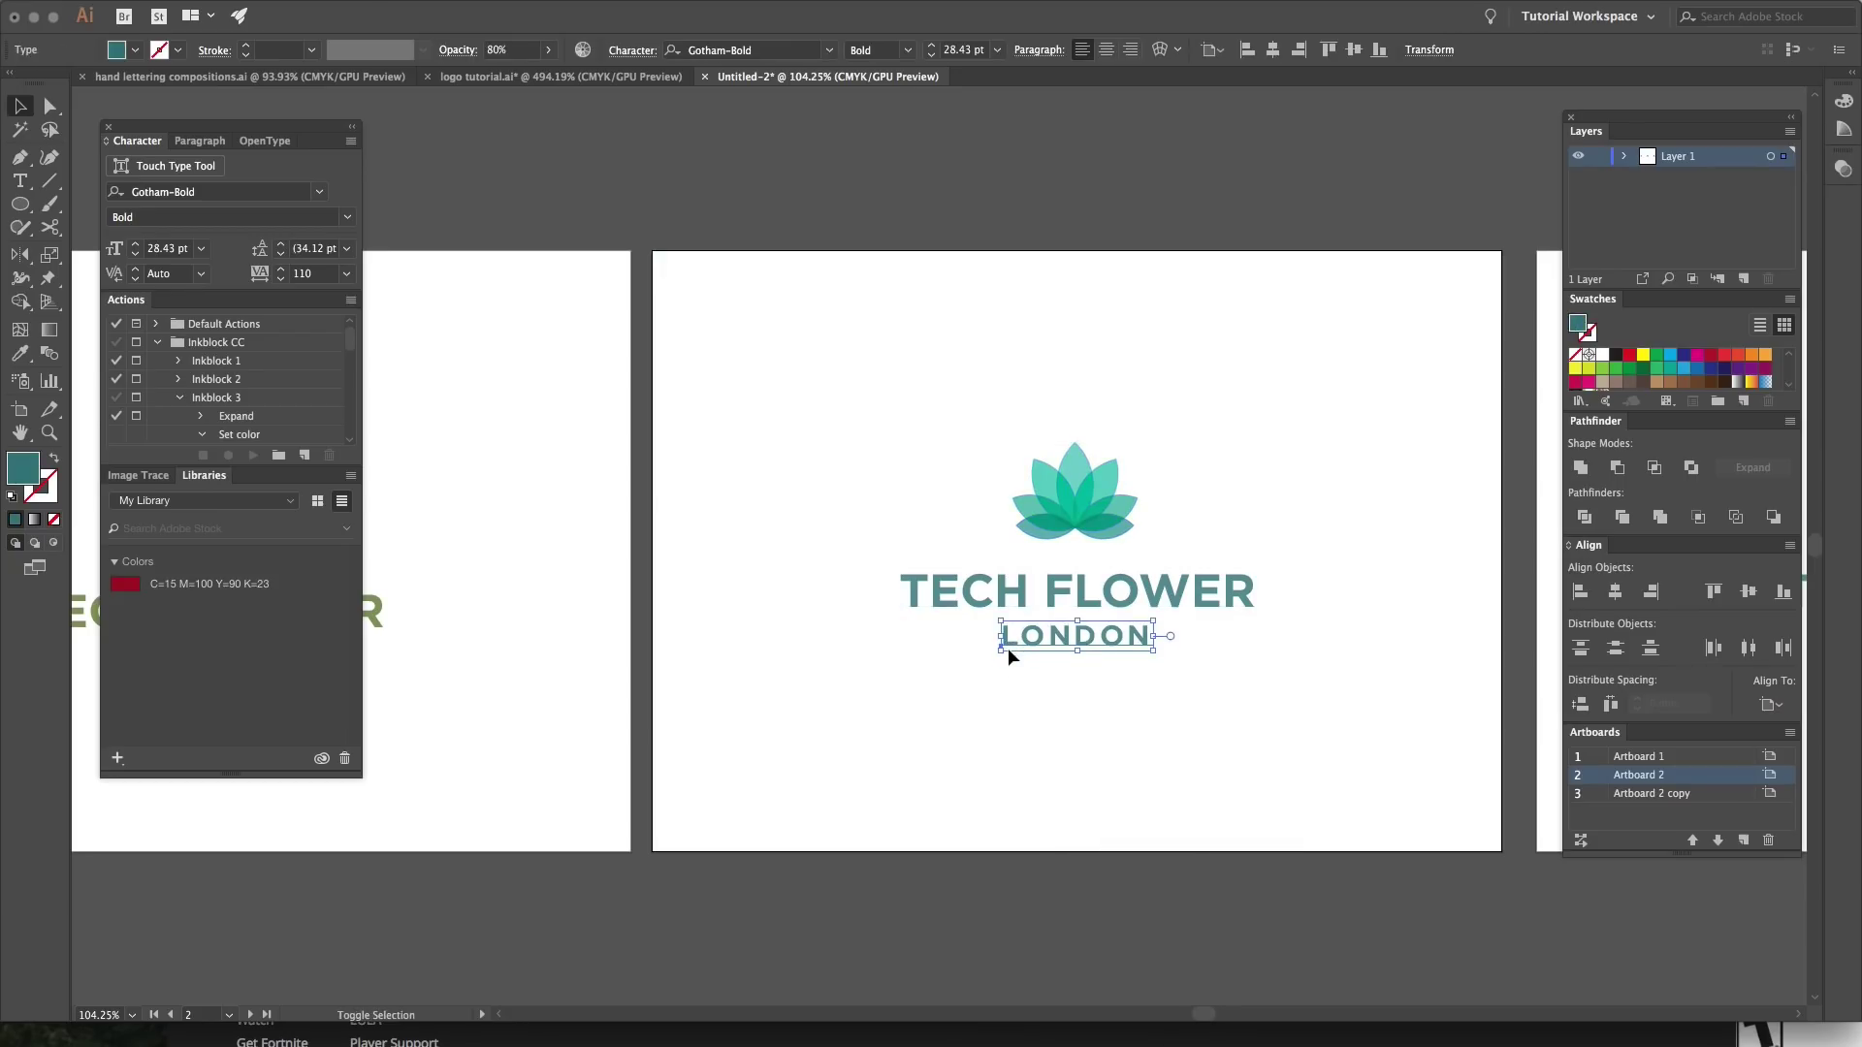
pyautogui.press('super+alt+0')
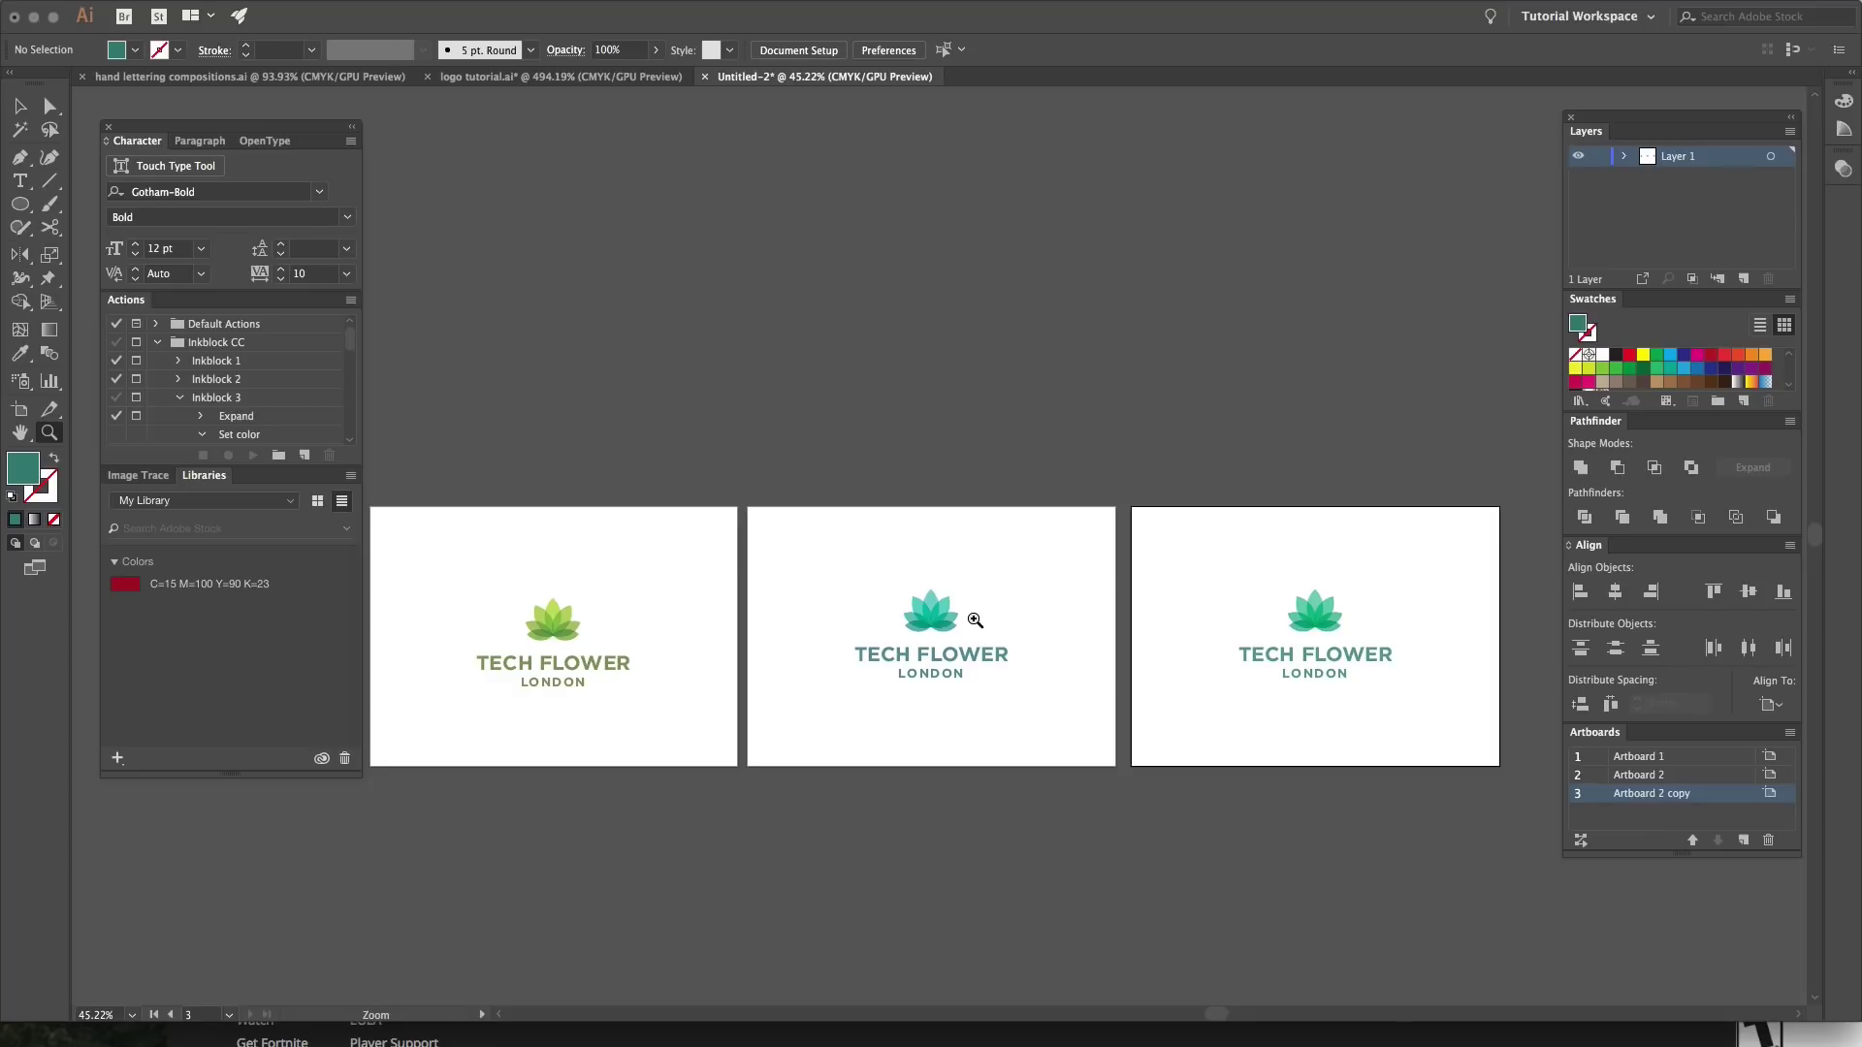